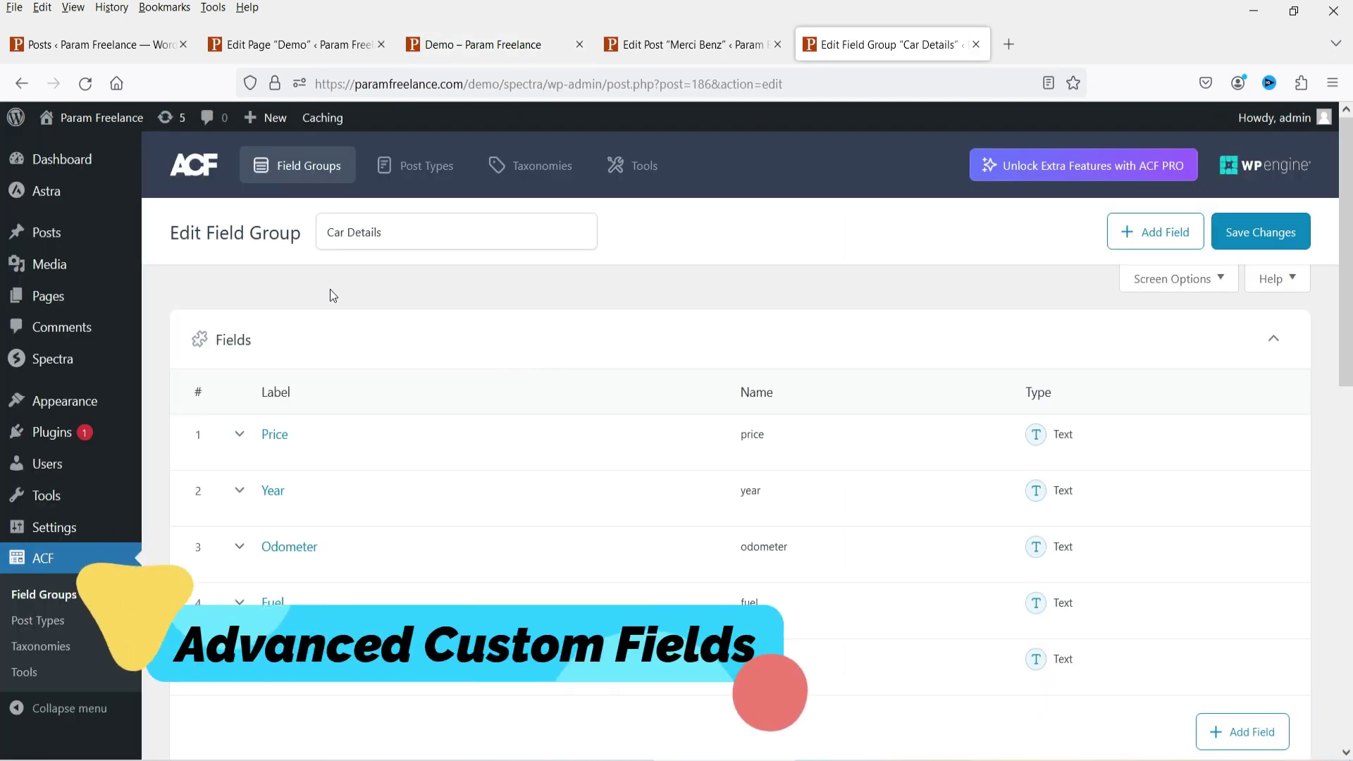
# Examine the Car Details field group, the Merci Benz post's custom field values and the finished car cards on the Demo page
pyautogui.moveTo(253, 426)
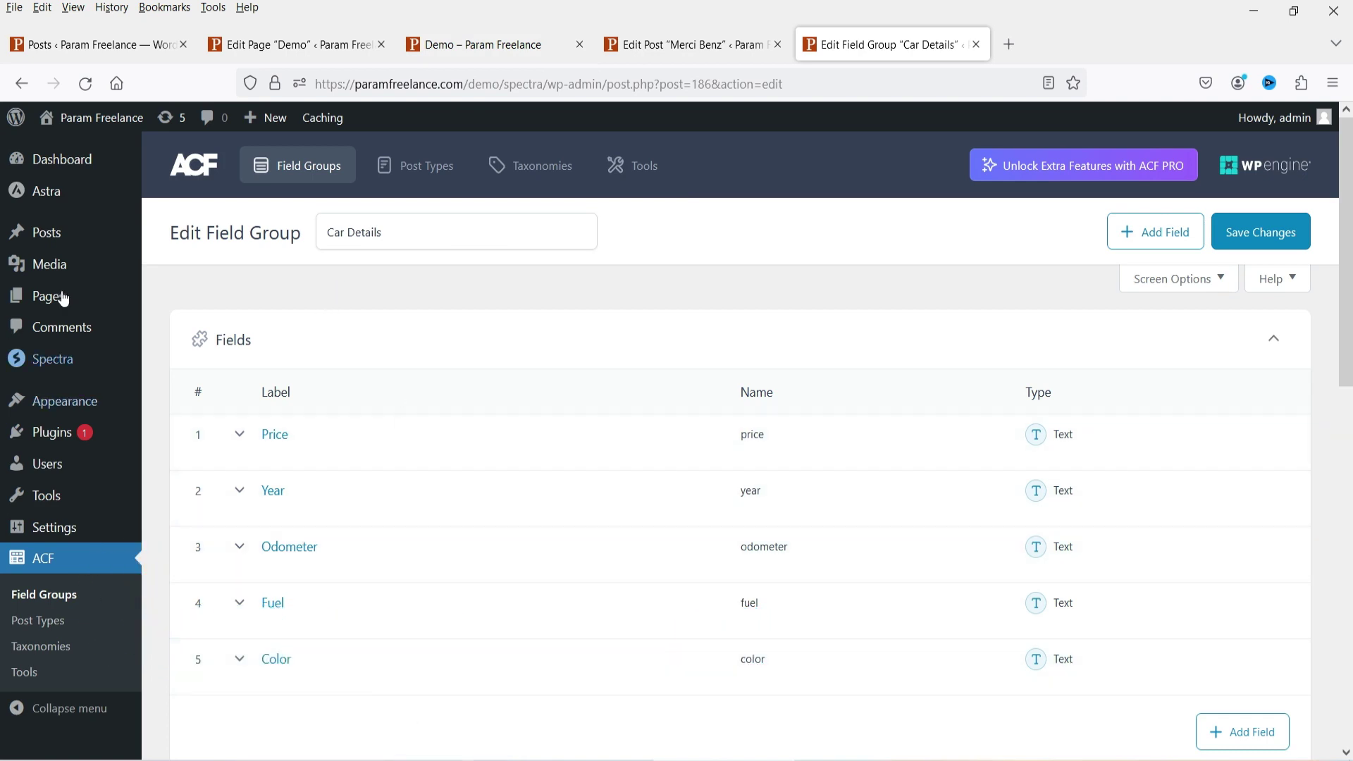
pyautogui.click(685, 47)
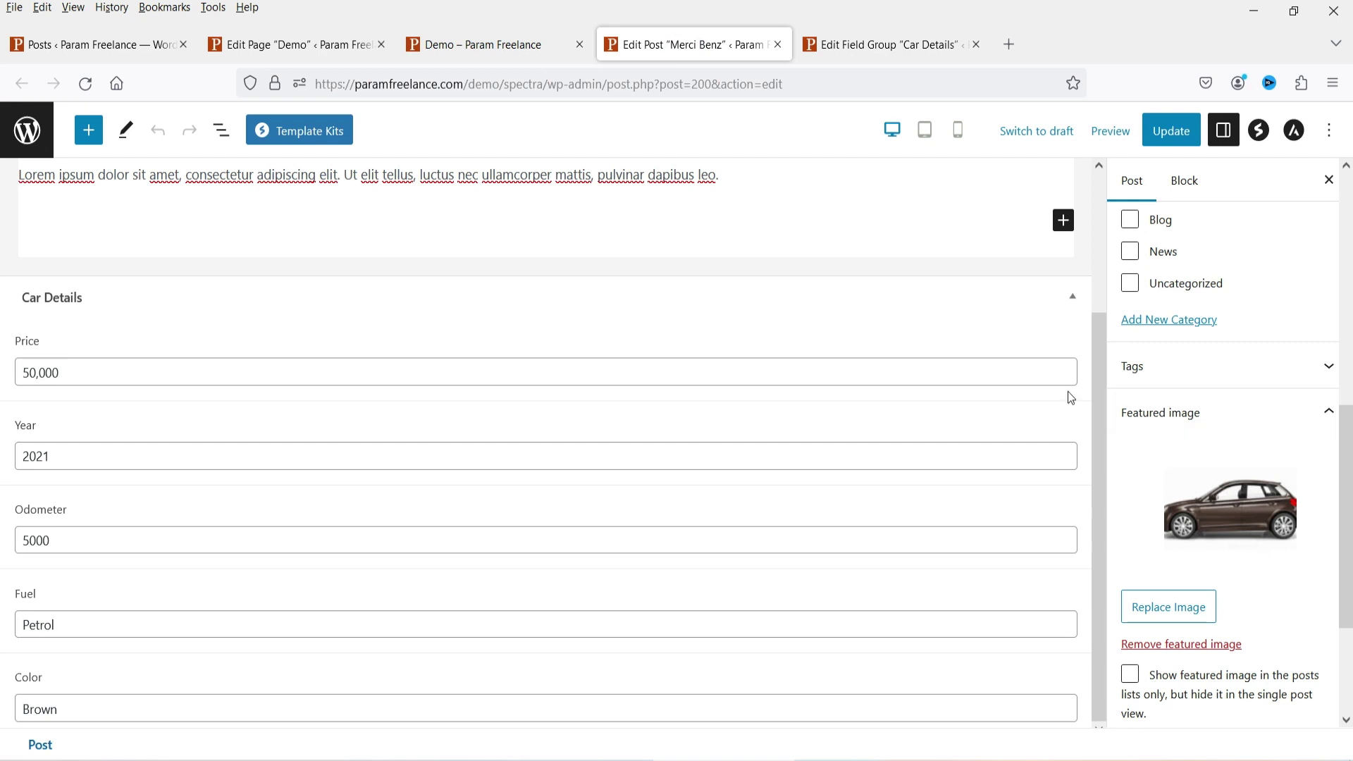
pyautogui.scroll(3, 327, 185)
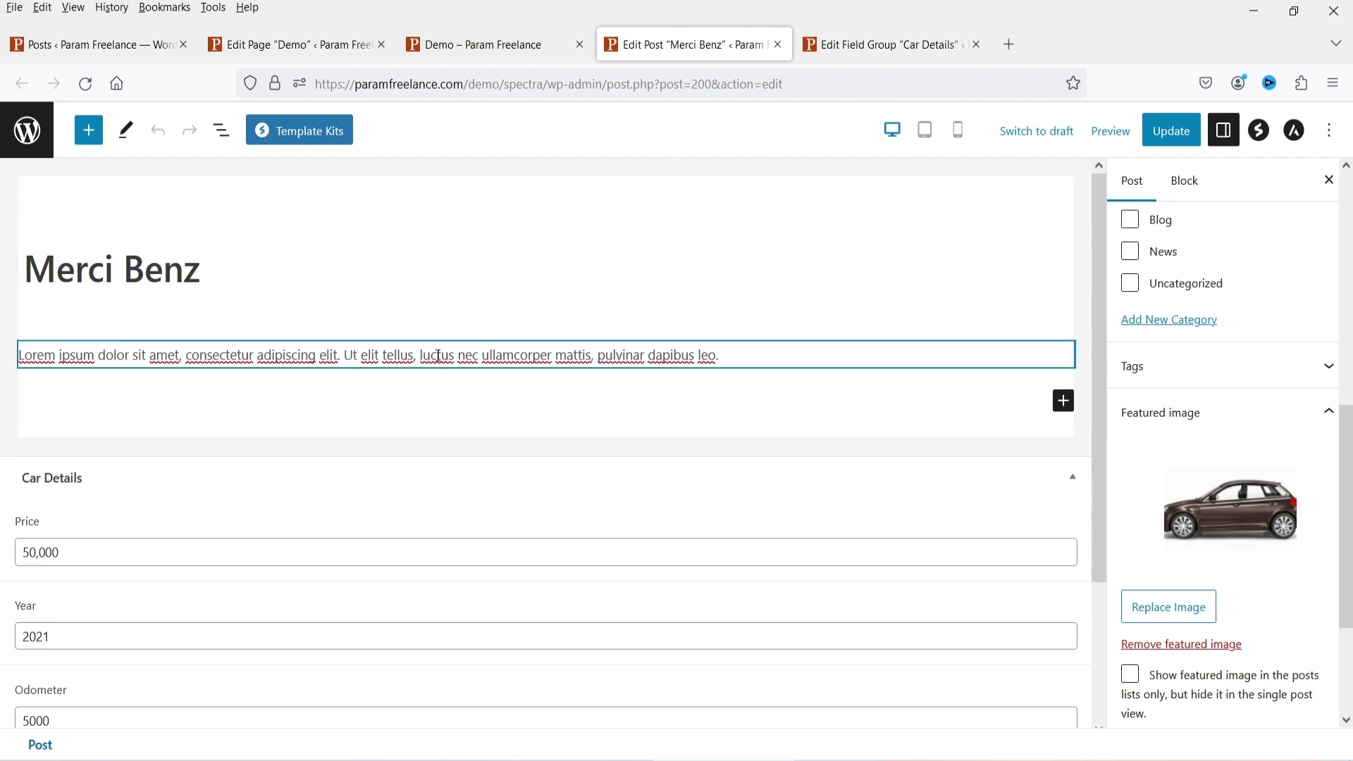
pyautogui.scroll(-3, 421, 355)
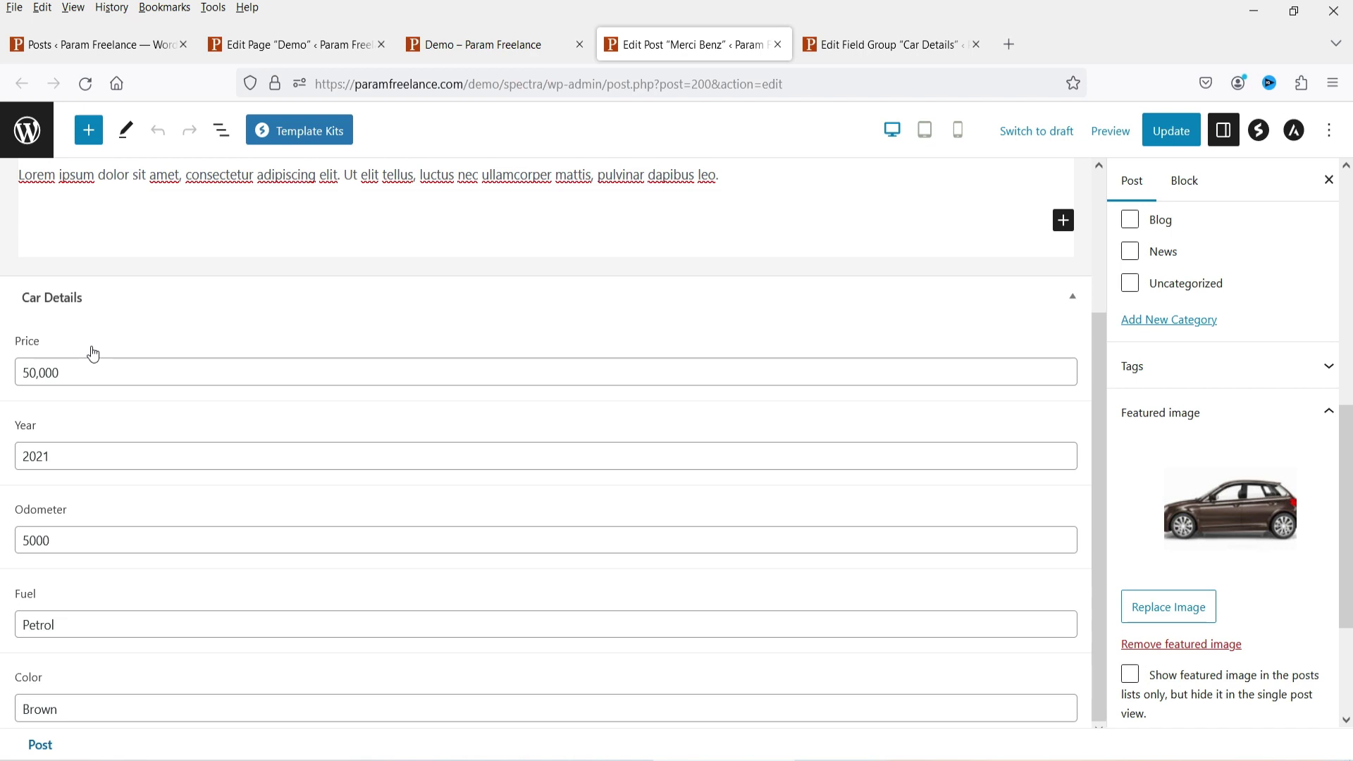
pyautogui.click(464, 44)
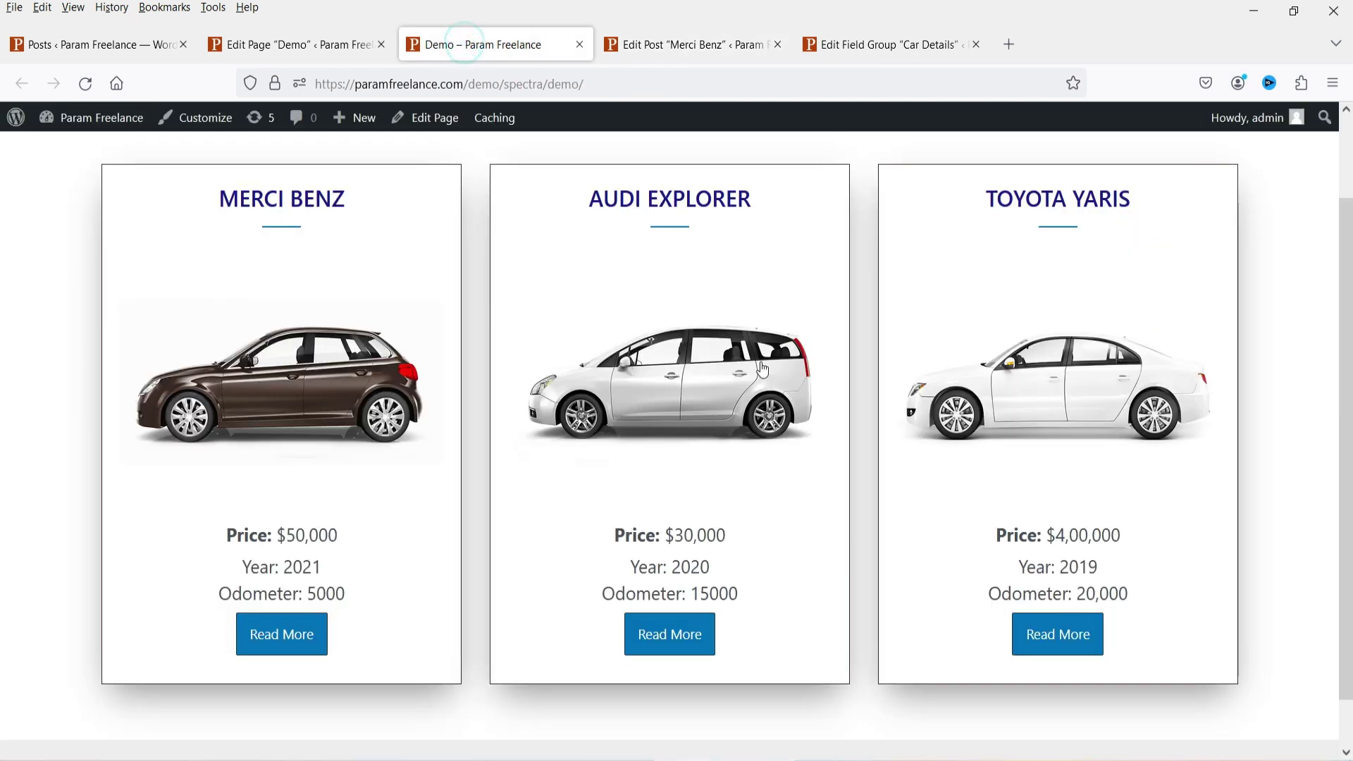
pyautogui.click(687, 44)
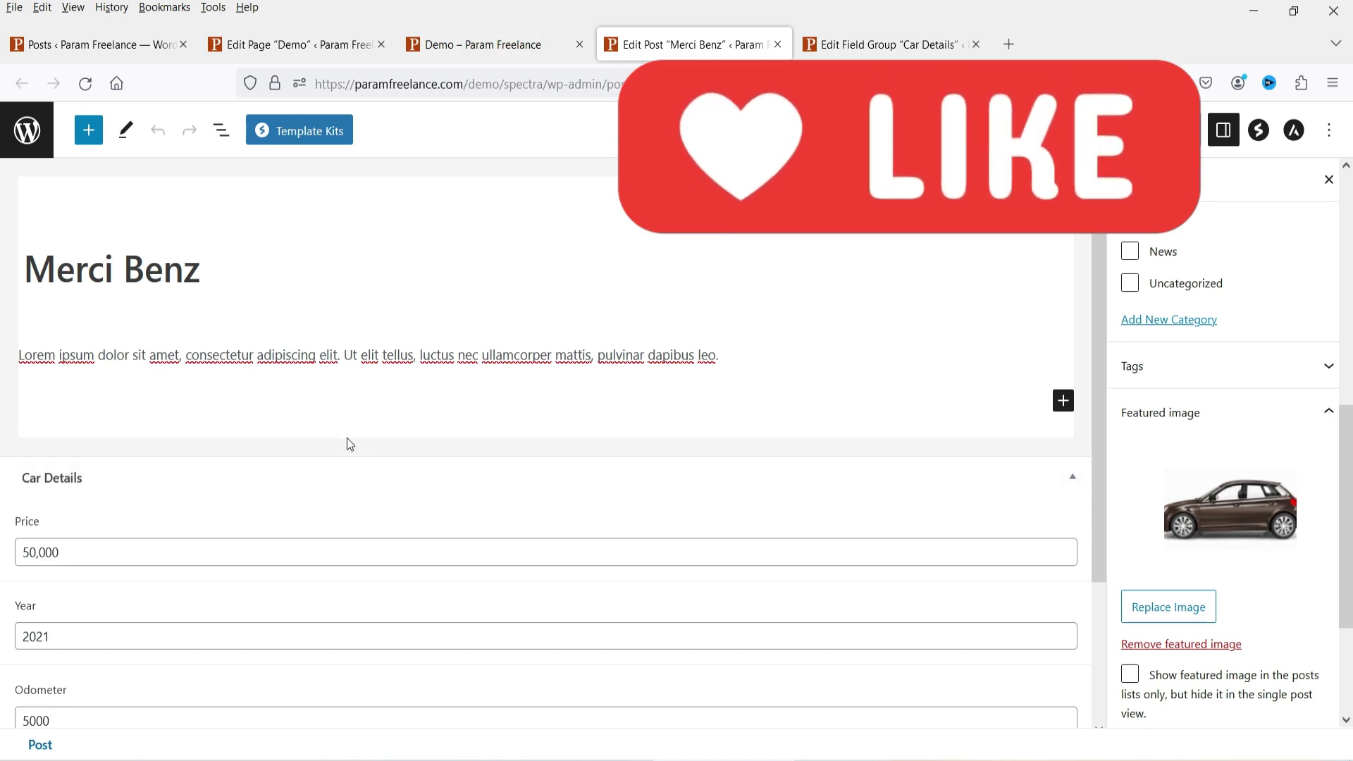
pyautogui.scroll(-3, 383, 451)
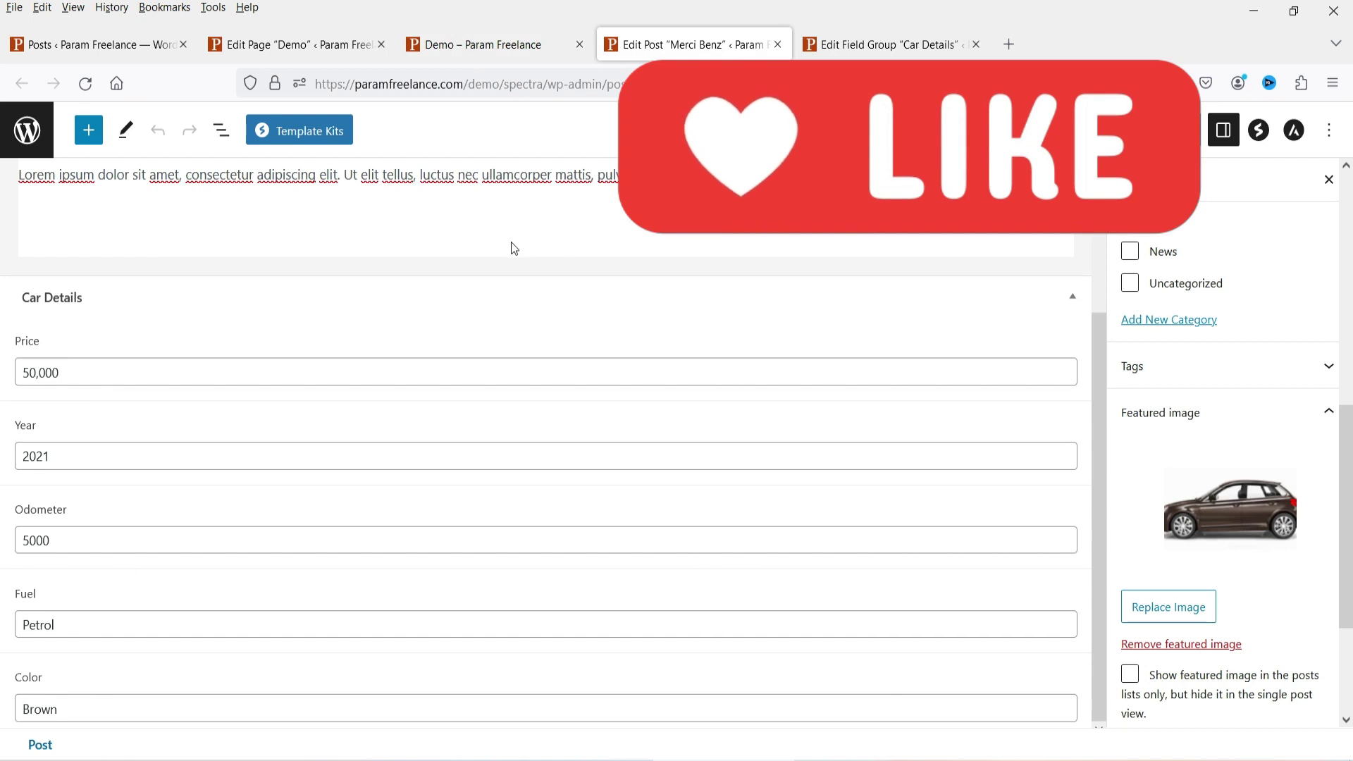
pyautogui.hotkey('ctrl', 'pageup')
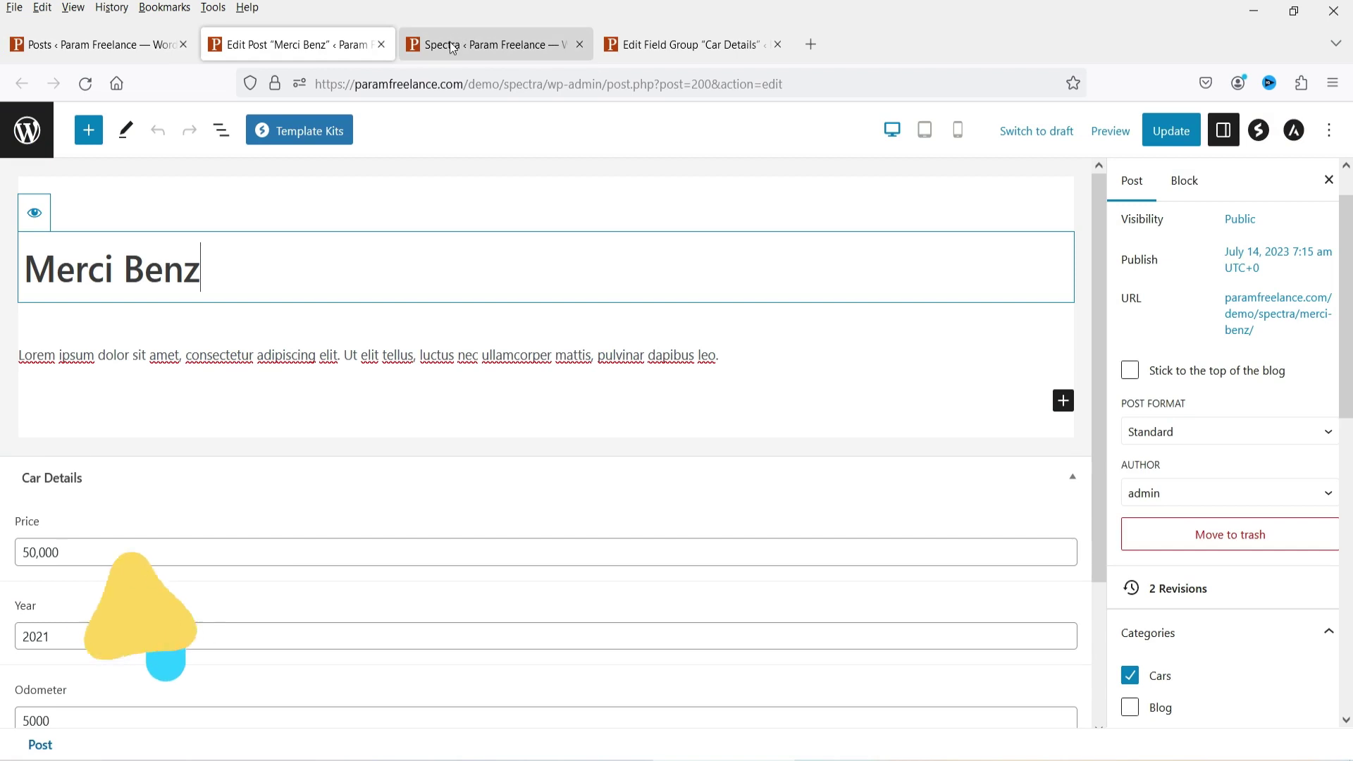
# Review all of Spectra's blocks and extensions, and view the Spectra Pro download form on the Spectra website
pyautogui.click(454, 48)
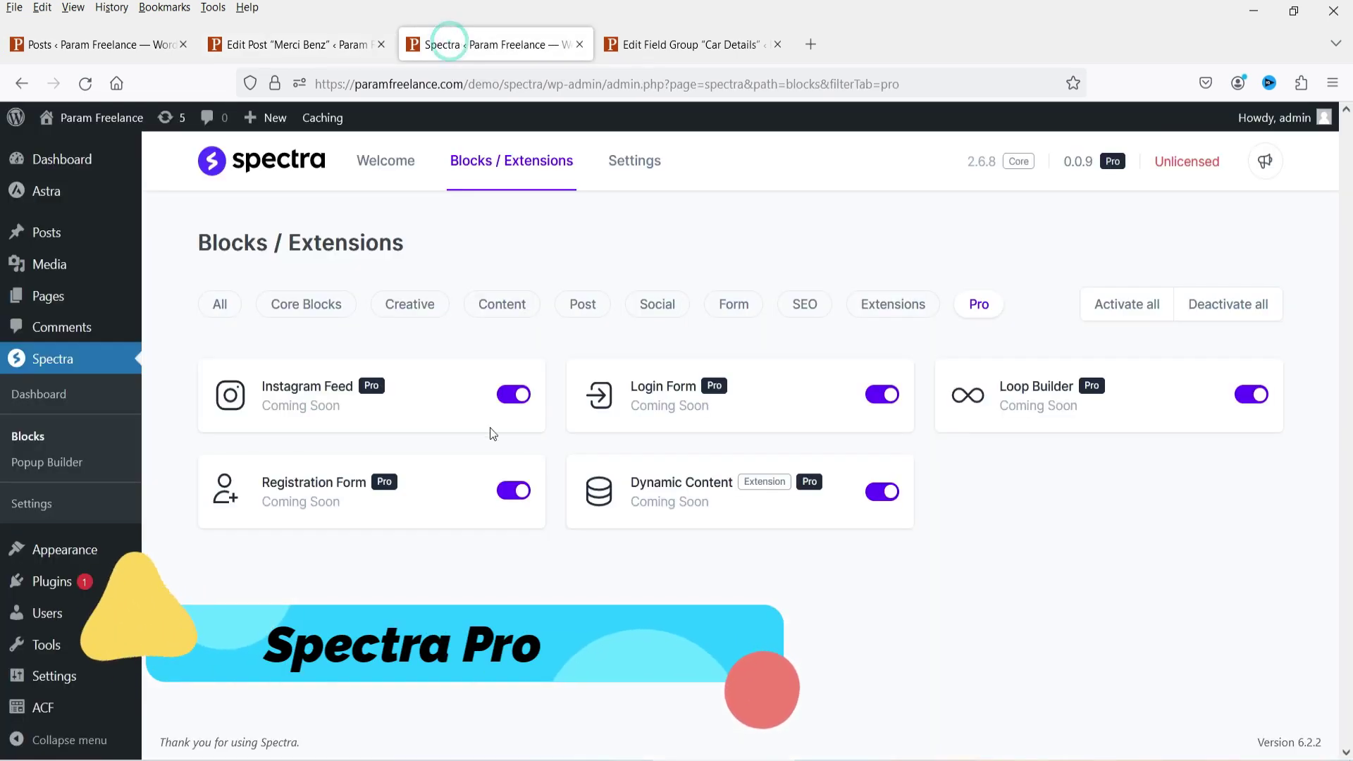
pyautogui.click(220, 304)
pyautogui.scroll(-5, 1198, 282)
pyautogui.scroll(-9, 1219, 298)
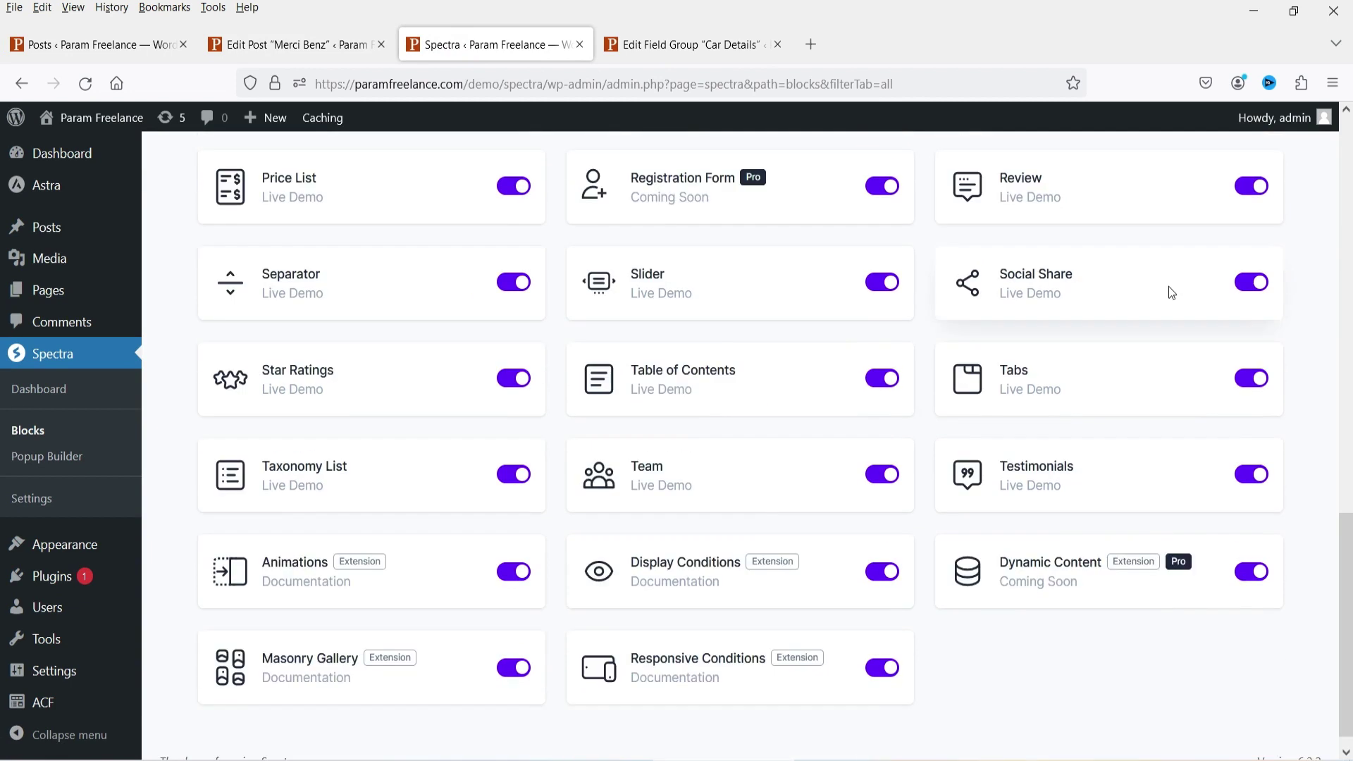
pyautogui.scroll(12, 966, 558)
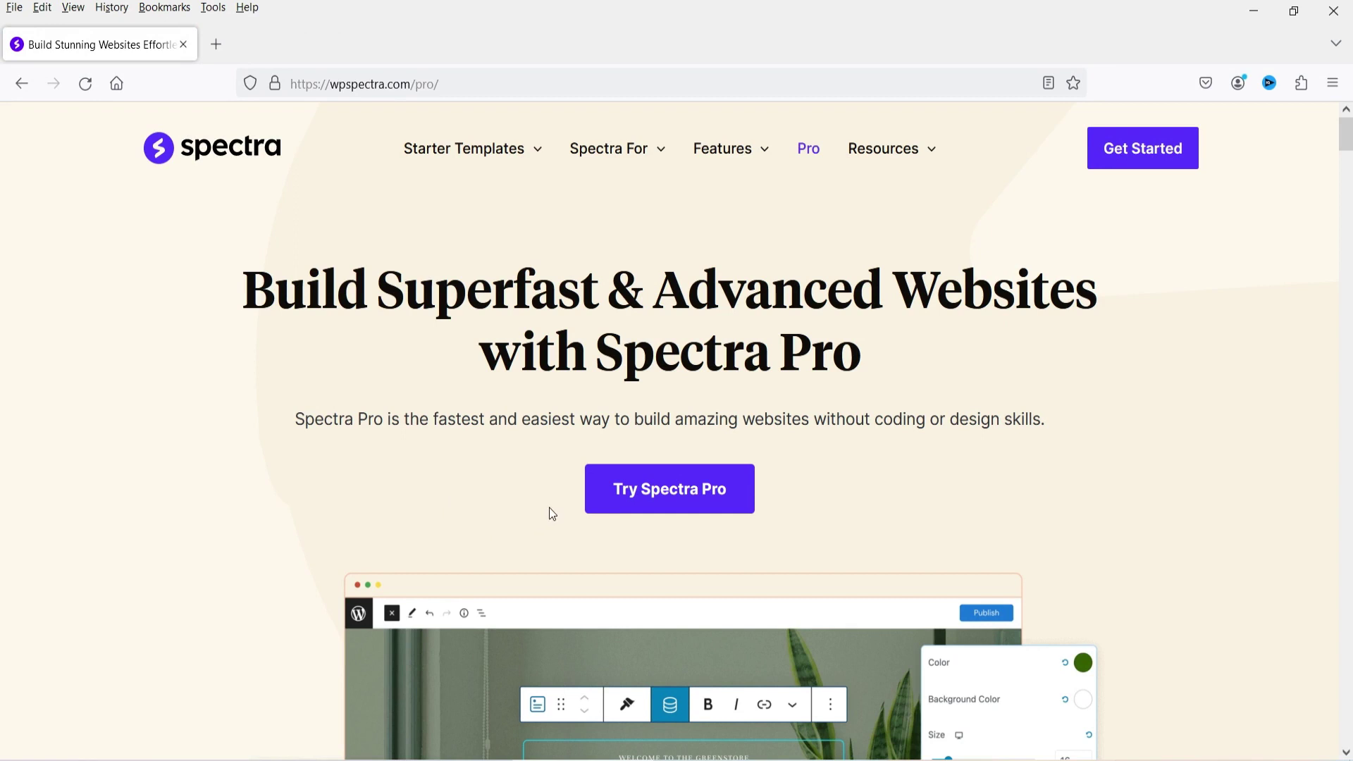
pyautogui.click(649, 489)
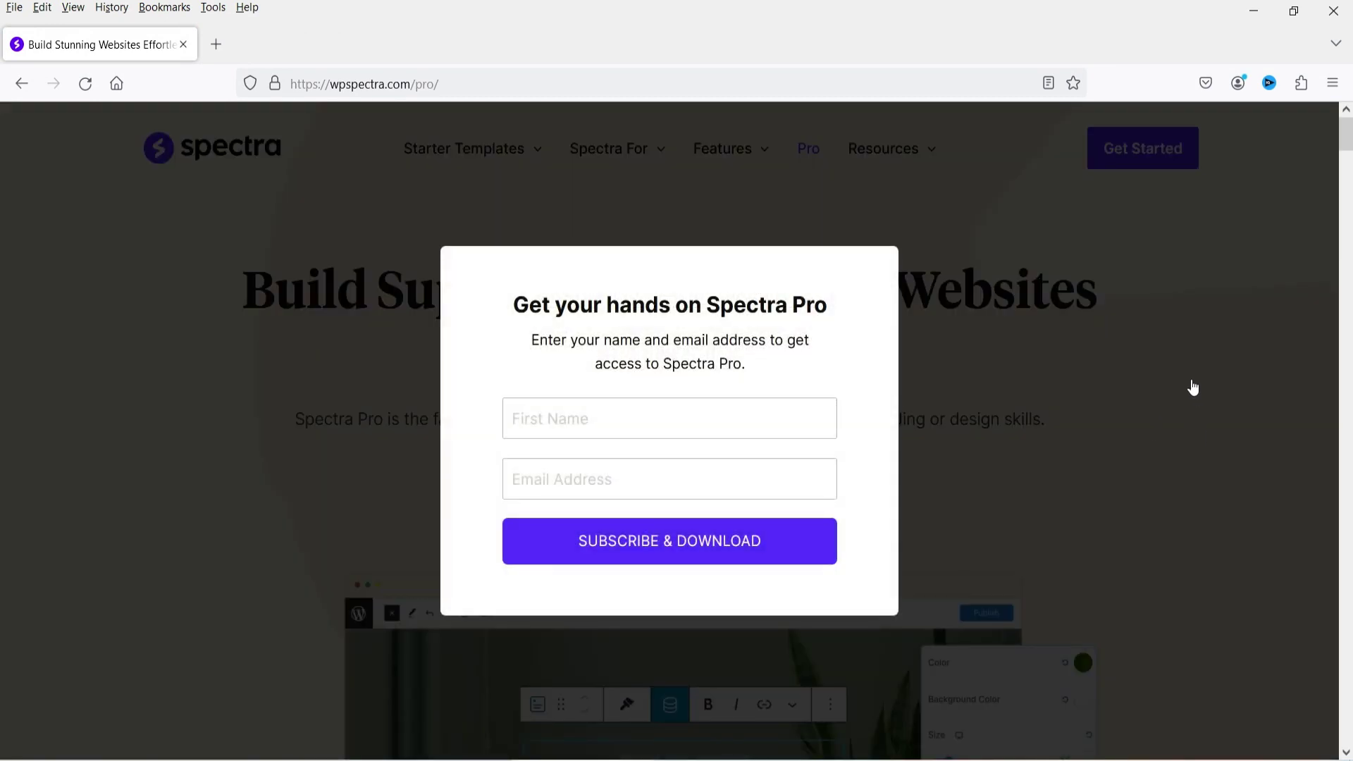
pyautogui.click(1126, 378)
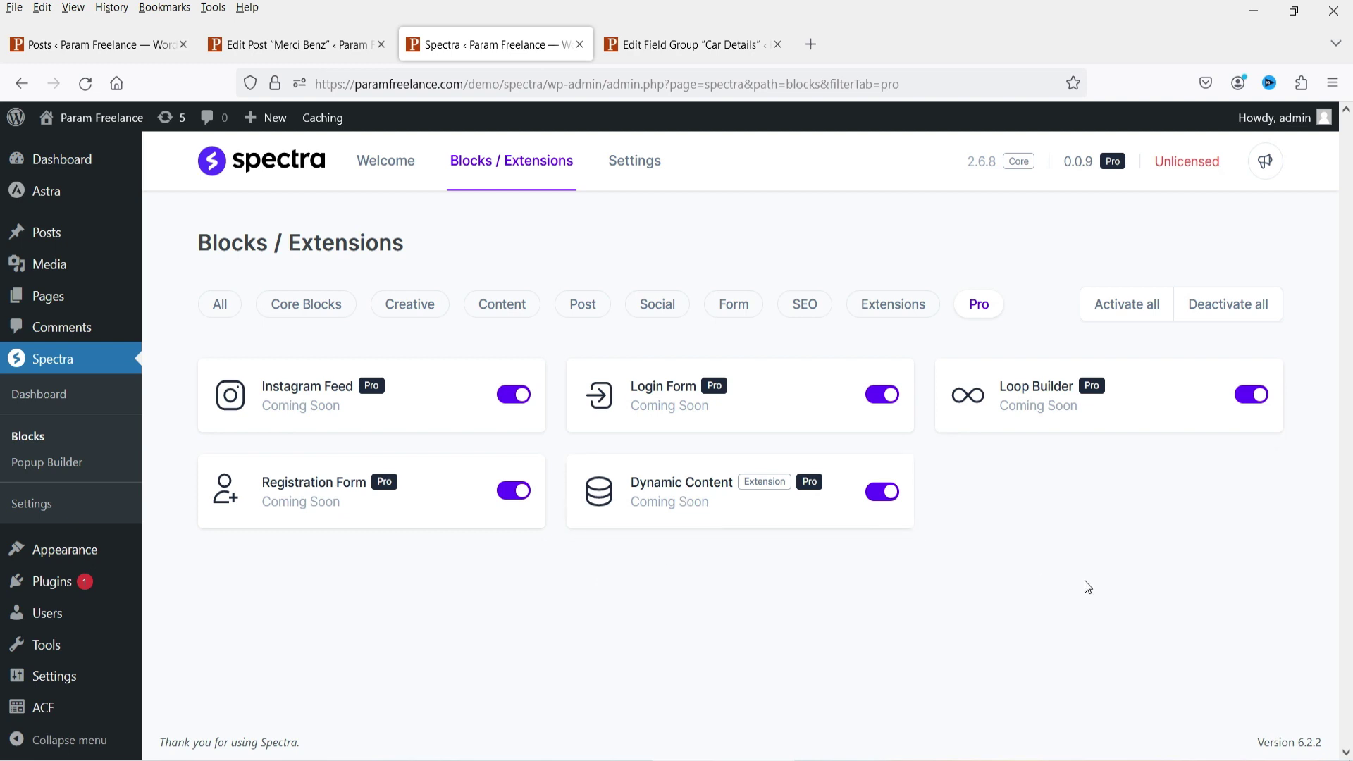
# Open the Demo page for editing in a new browser tab and switch to it
pyautogui.click(61, 35)
pyautogui.click(766, 202)
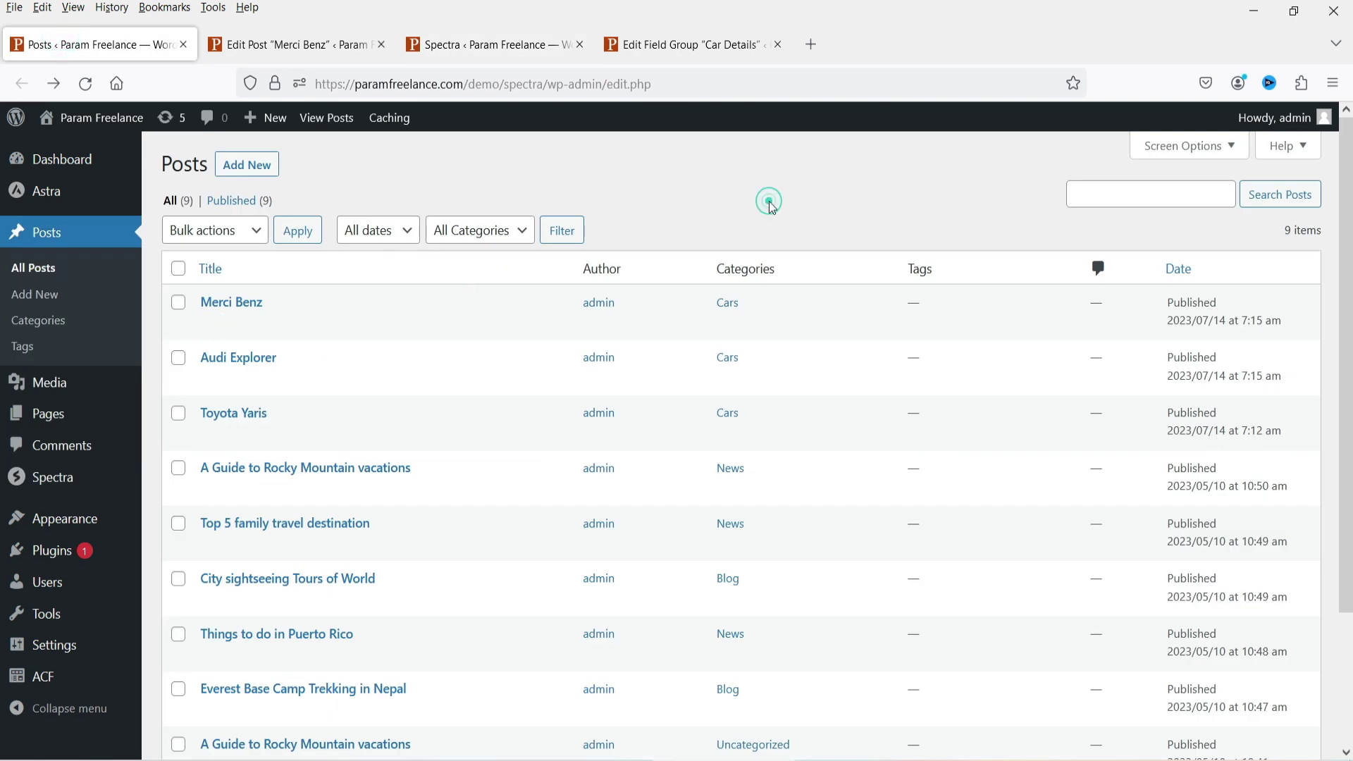
pyautogui.click(50, 413)
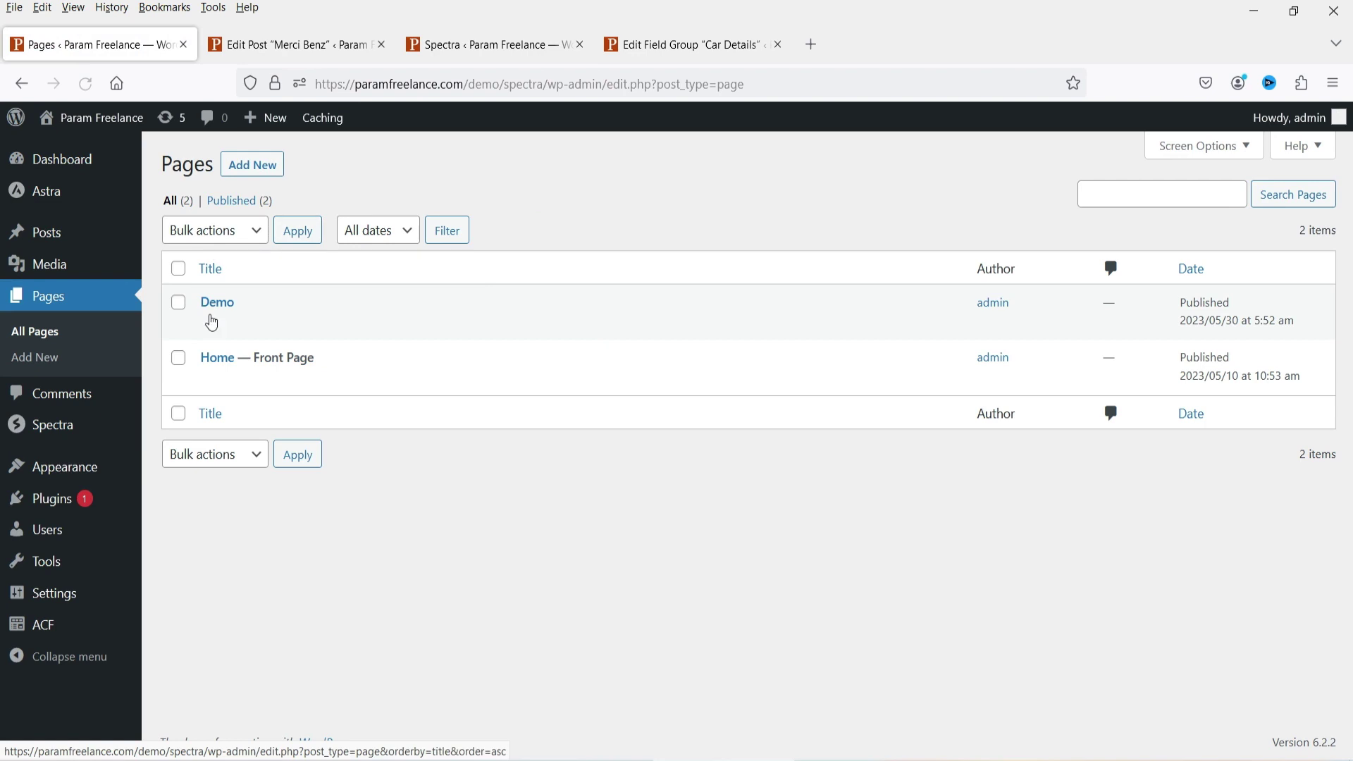
pyautogui.rightClick(211, 325)
pyautogui.click(250, 343)
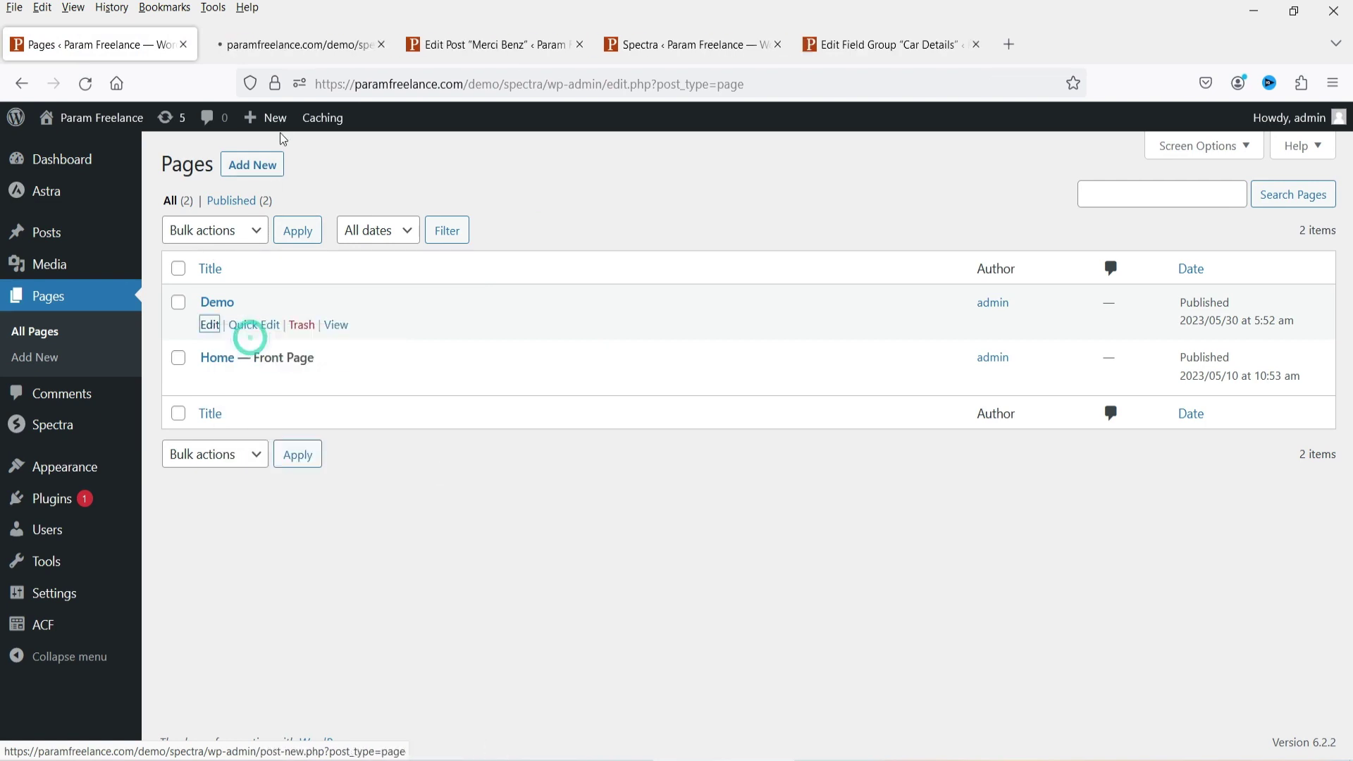
pyautogui.click(269, 51)
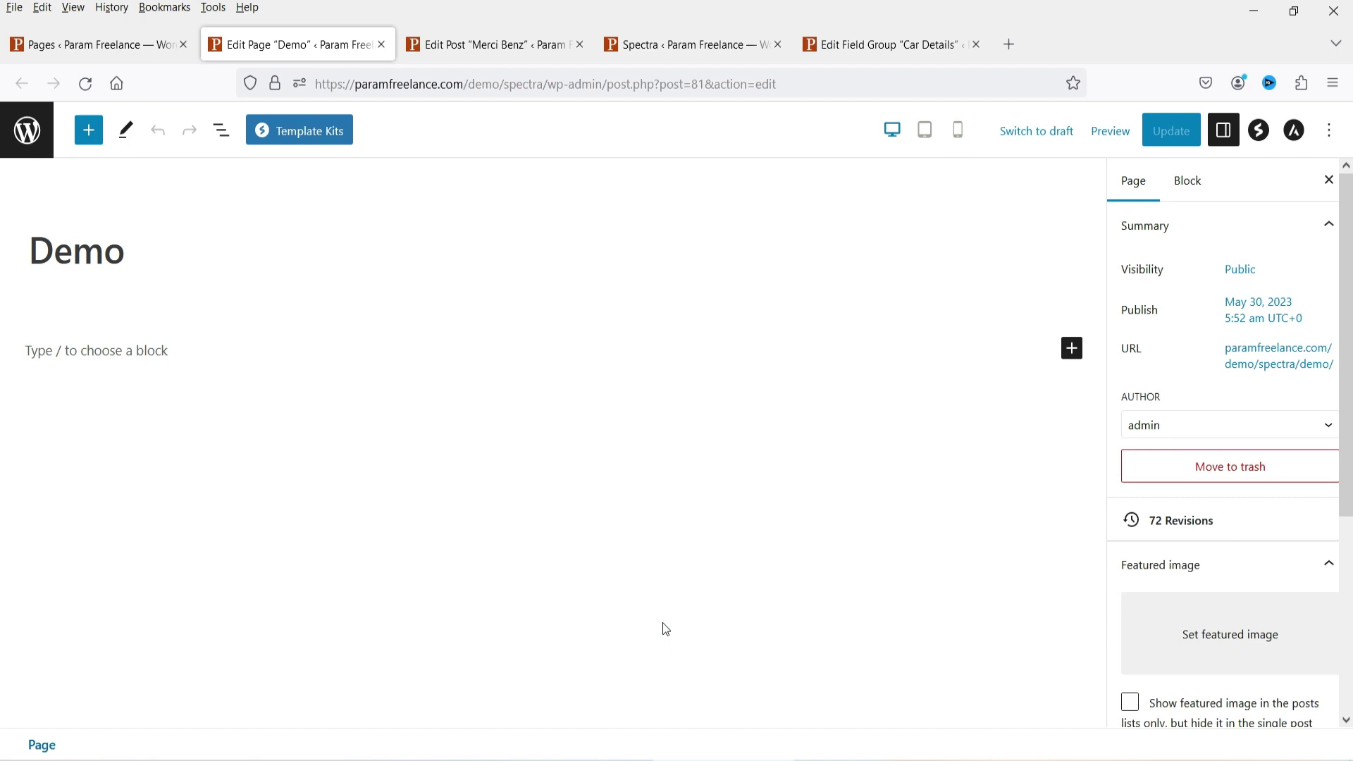
# Insert a Loop Builder block into the Demo page using the Create from Scratch variation
pyautogui.click(88, 129)
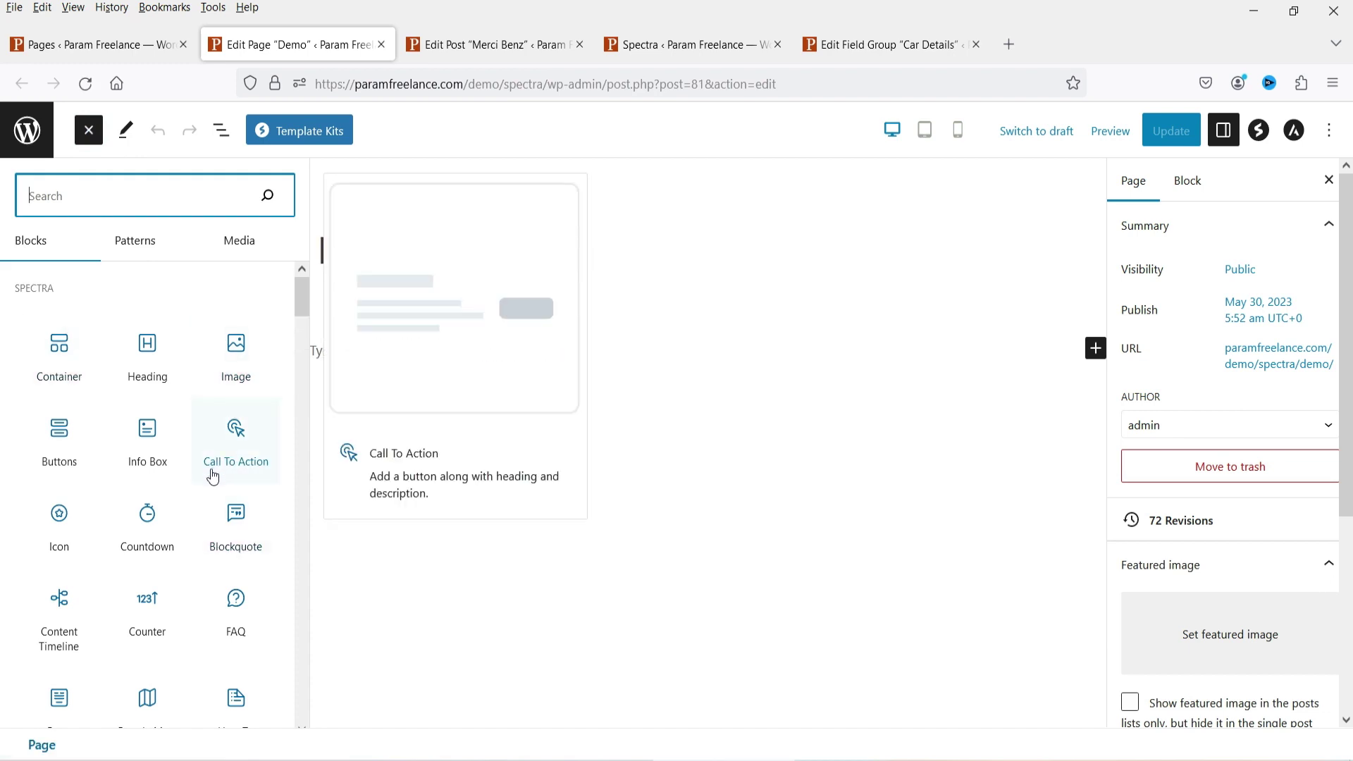
pyautogui.scroll(-3, 260, 441)
pyautogui.scroll(3, 260, 441)
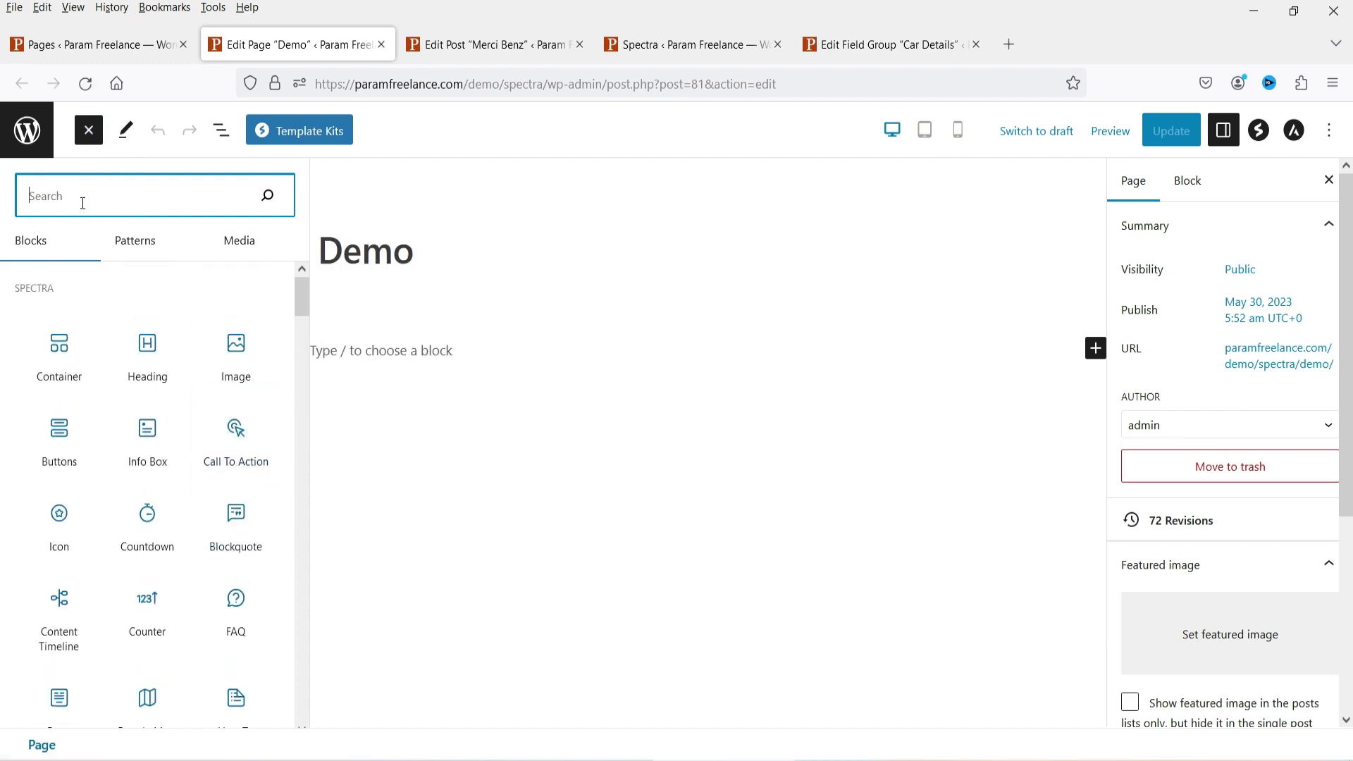
pyautogui.write('loop')
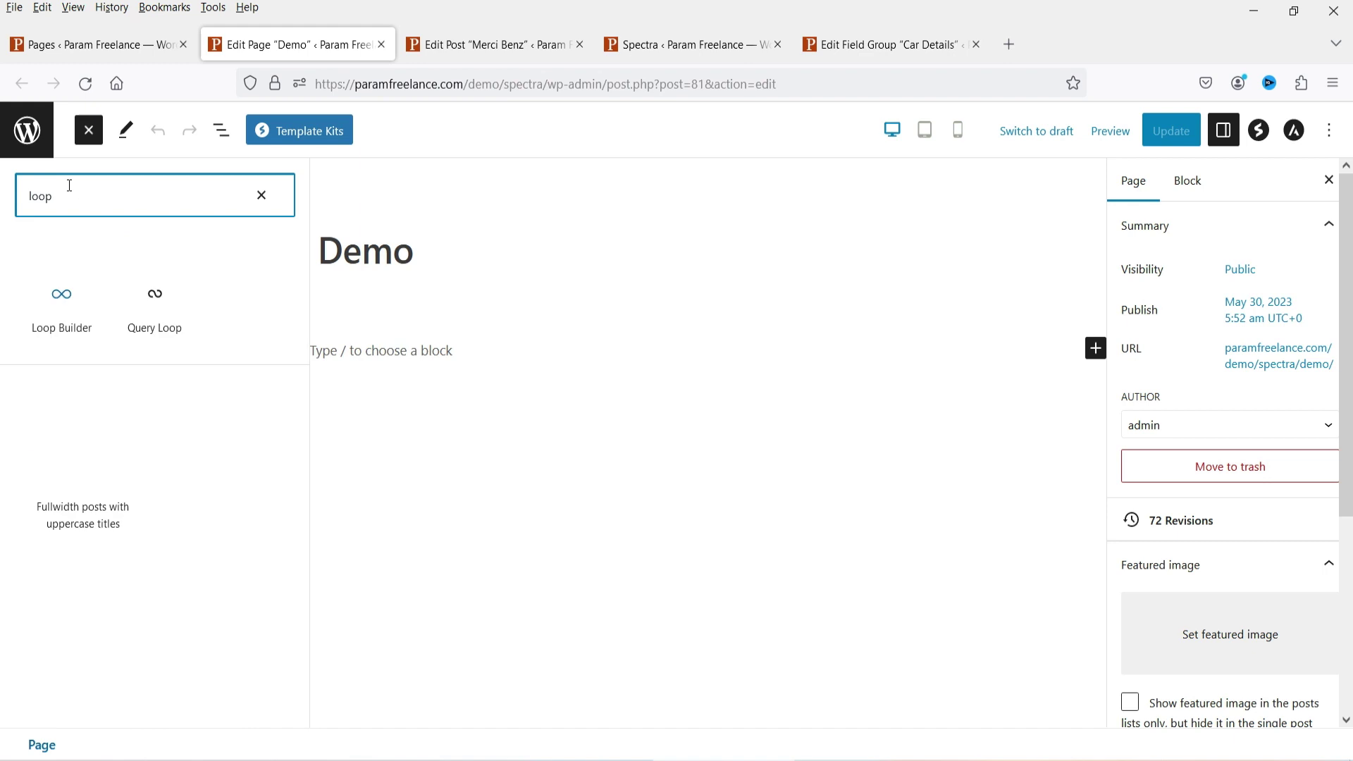
pyautogui.click(61, 300)
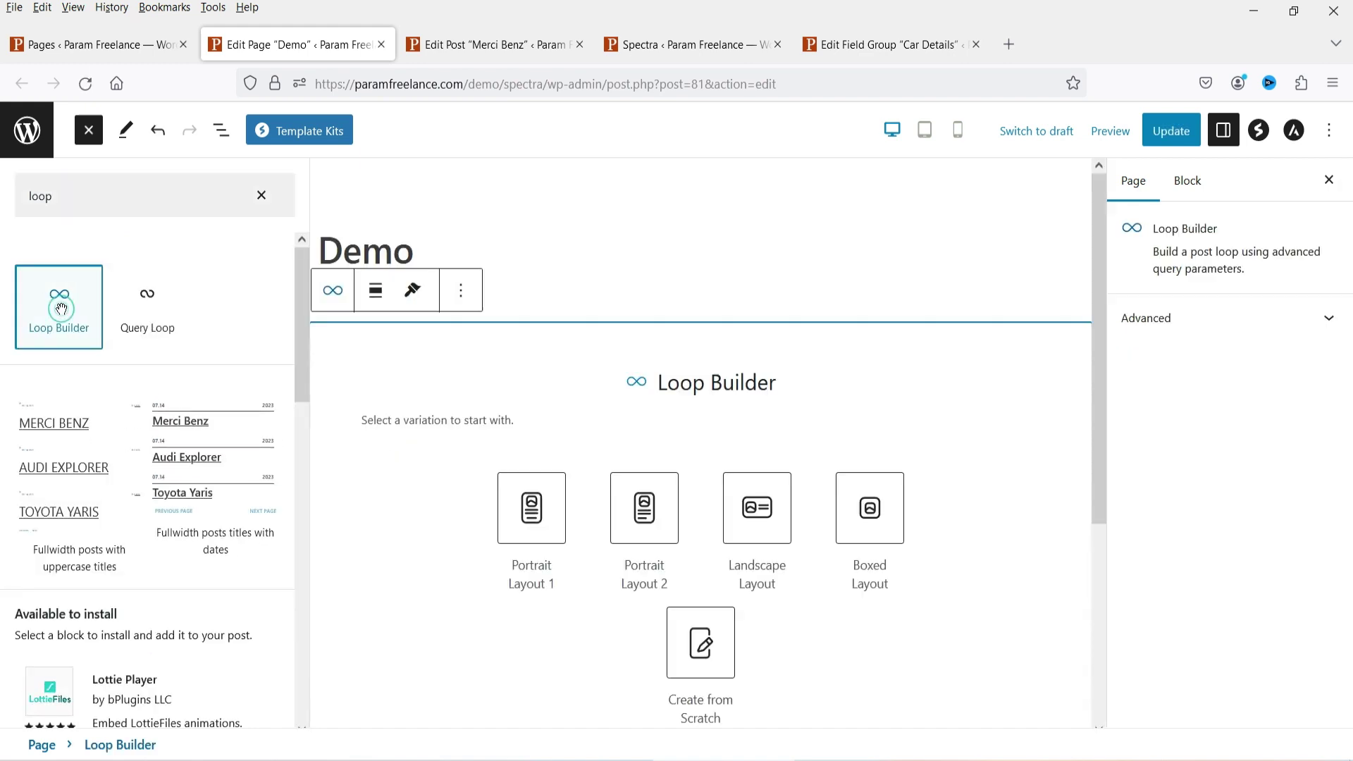
pyautogui.click(88, 130)
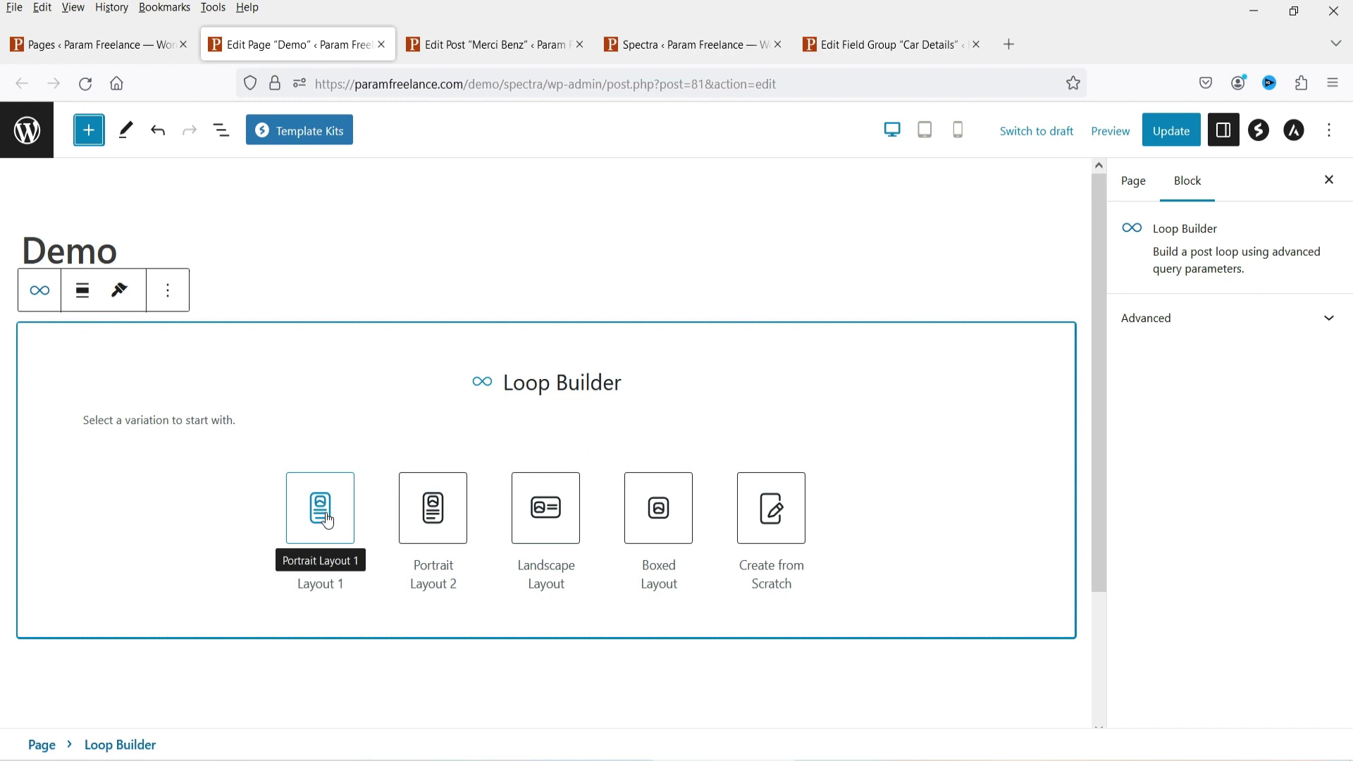
pyautogui.click(788, 516)
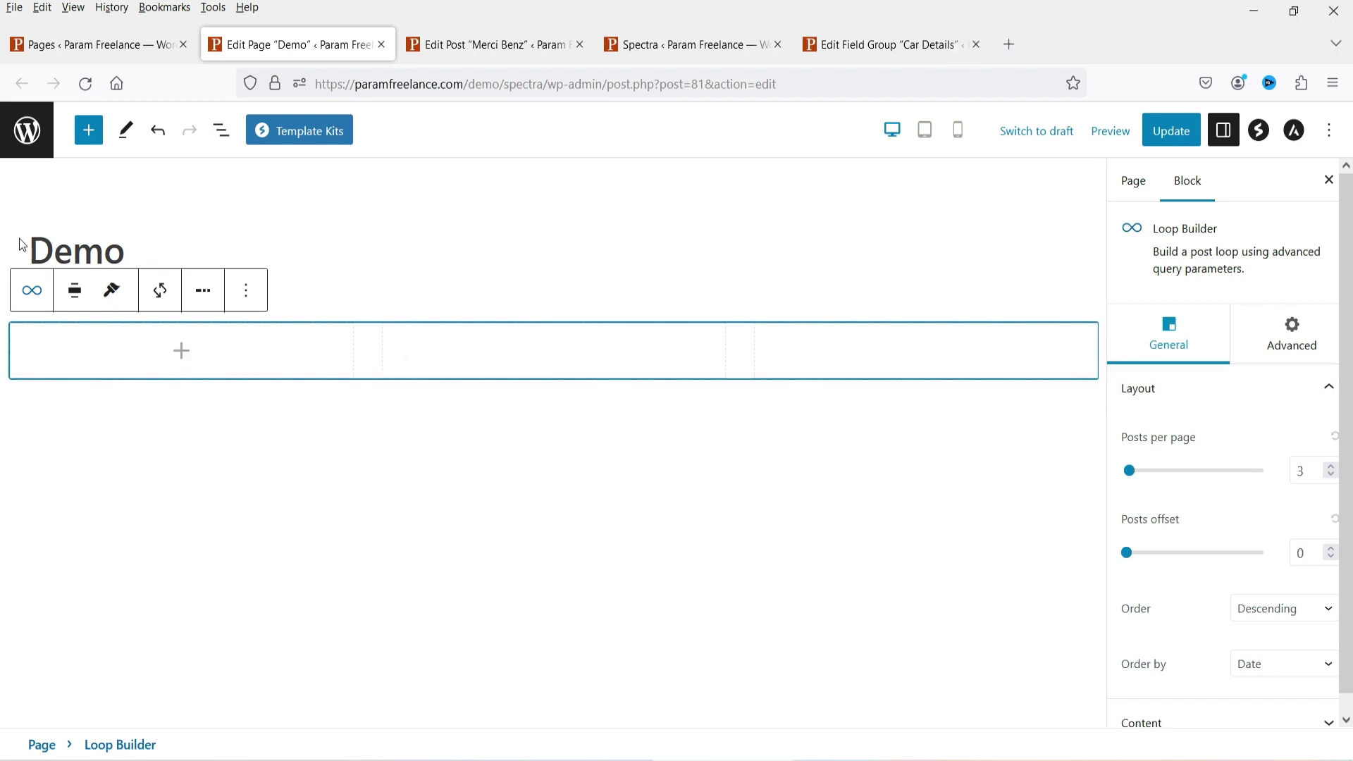
# Filter the loop's content to include the Cars category and set its Posts filter to Exclude
pyautogui.scroll(-1, 1223, 439)
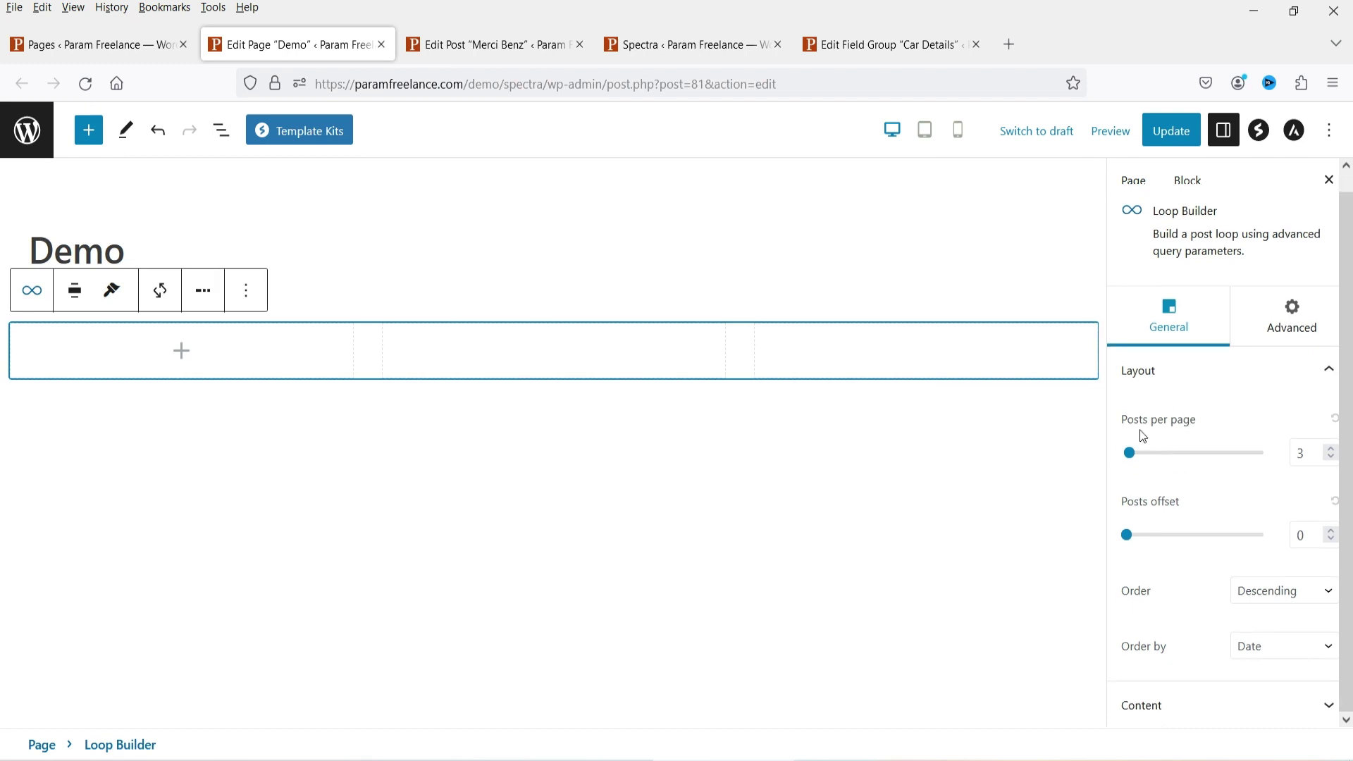
pyautogui.scroll(-1, 1227, 475)
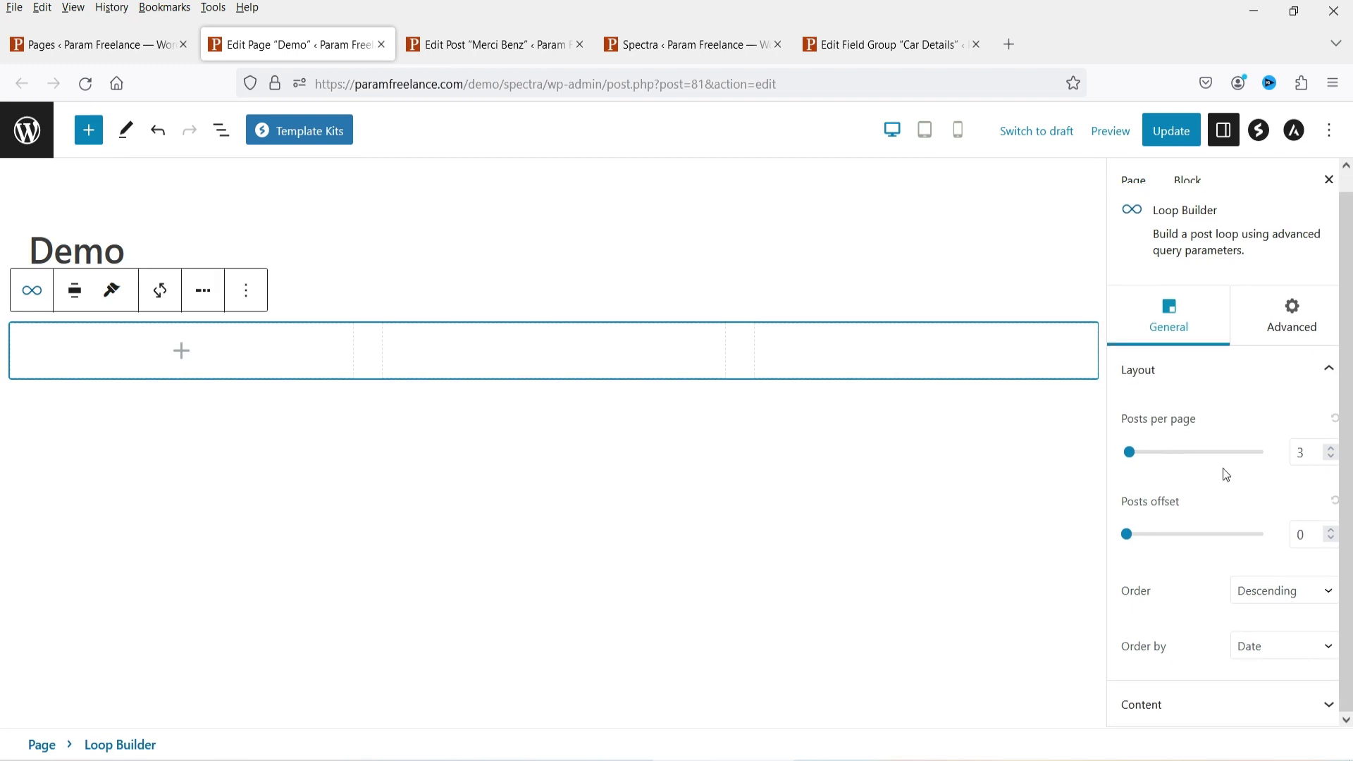
pyautogui.doubleClick(1306, 451)
pyautogui.click(1244, 708)
pyautogui.scroll(-3, 1286, 420)
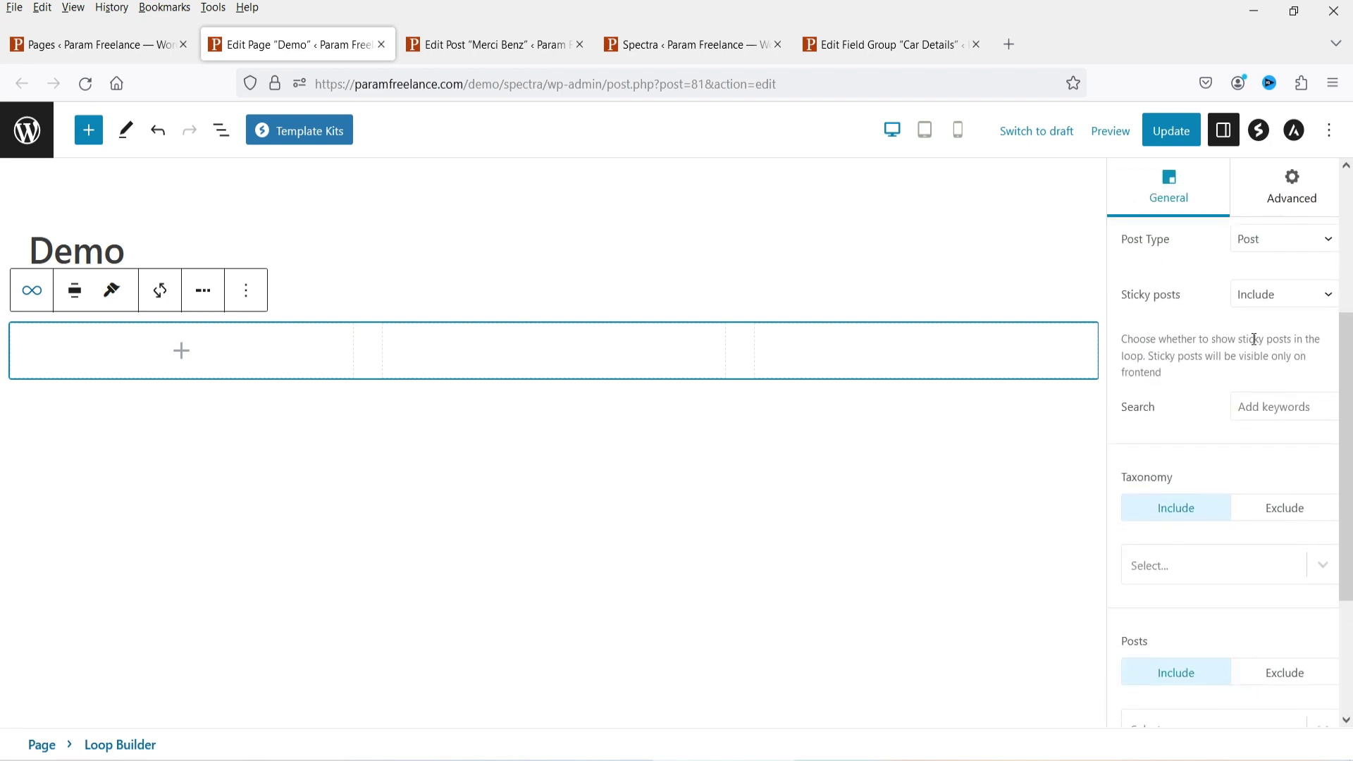
pyautogui.scroll(3, 1288, 345)
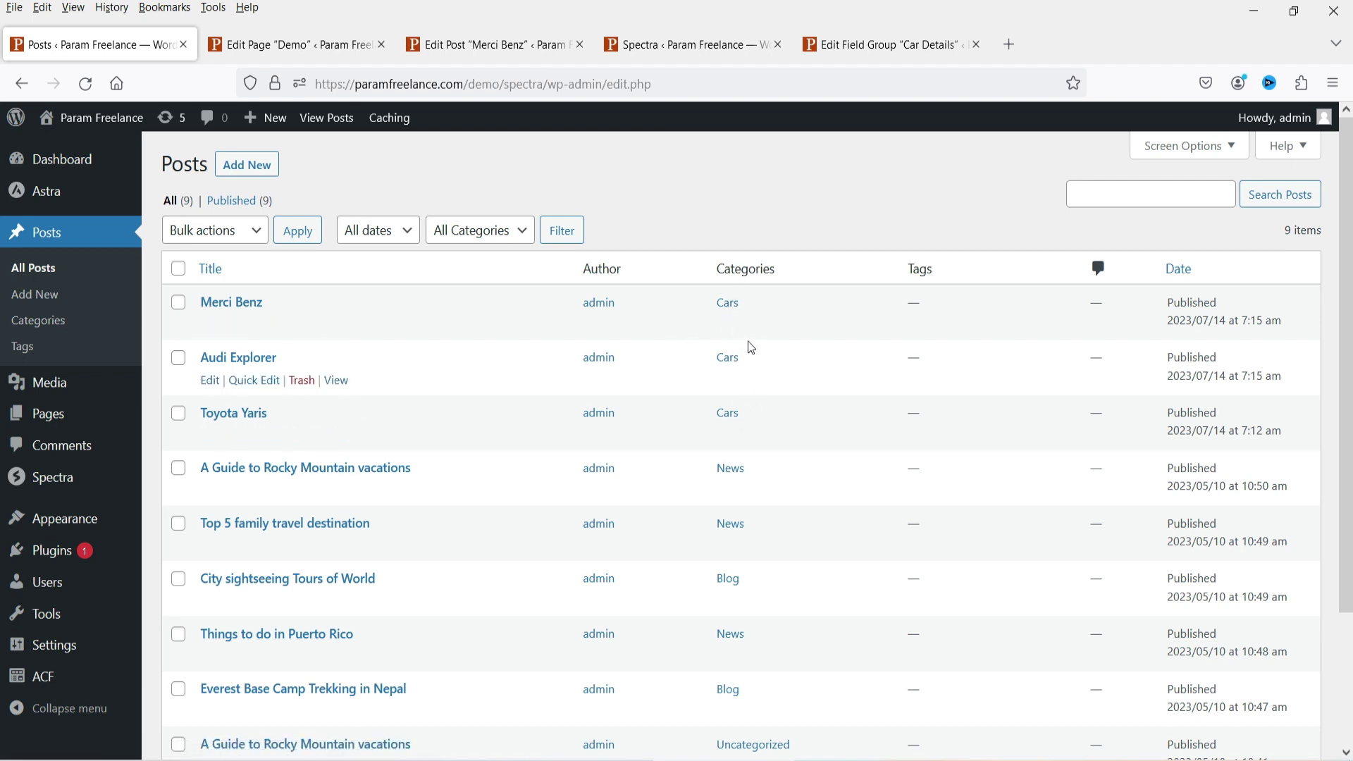
pyautogui.click(281, 45)
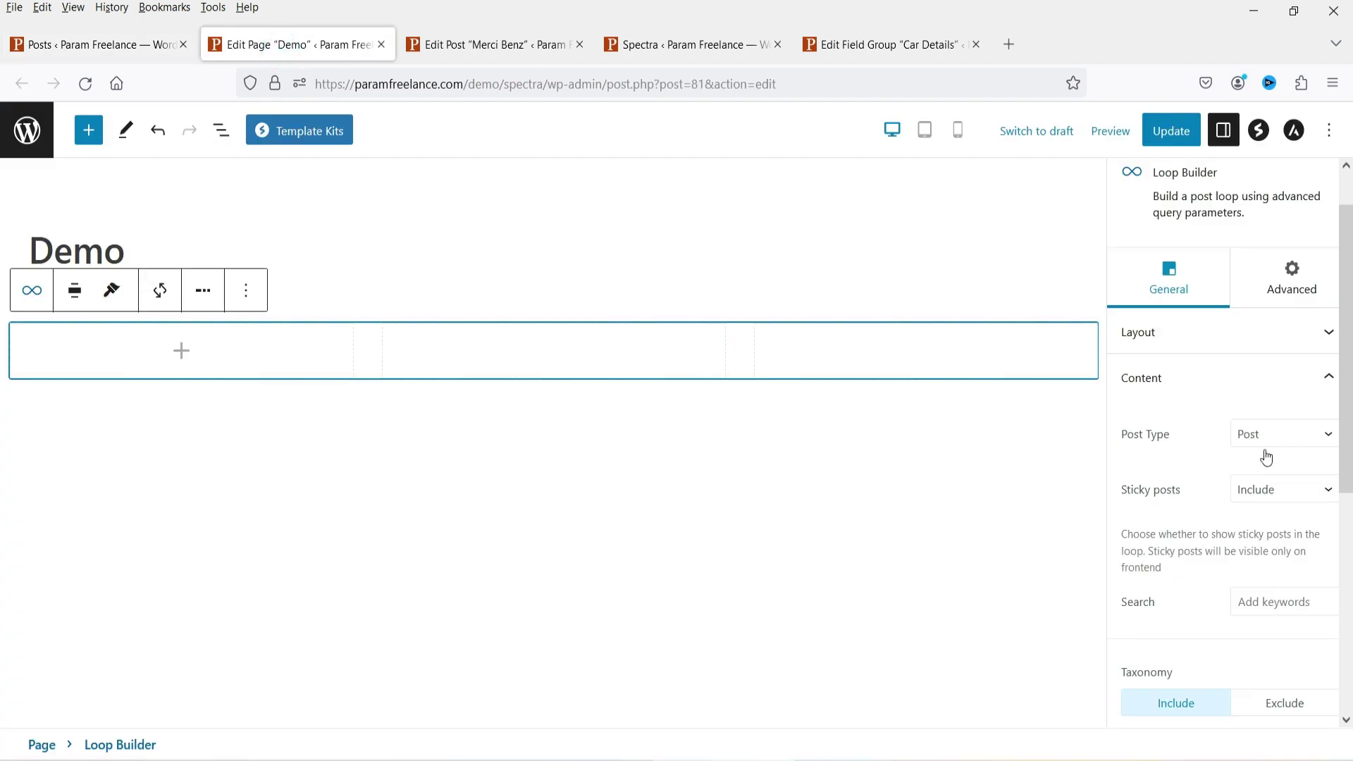
pyautogui.scroll(-4, 1274, 441)
pyautogui.click(1203, 474)
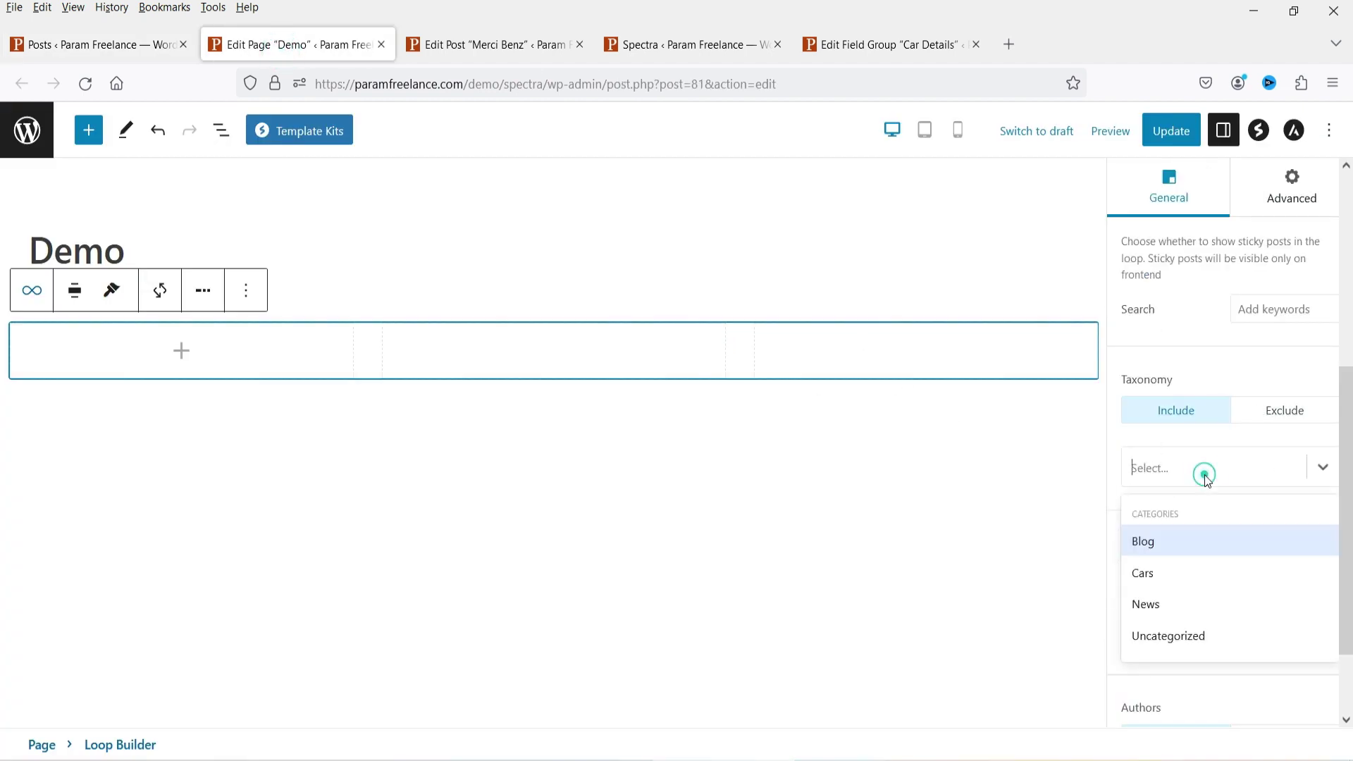
pyautogui.click(1182, 579)
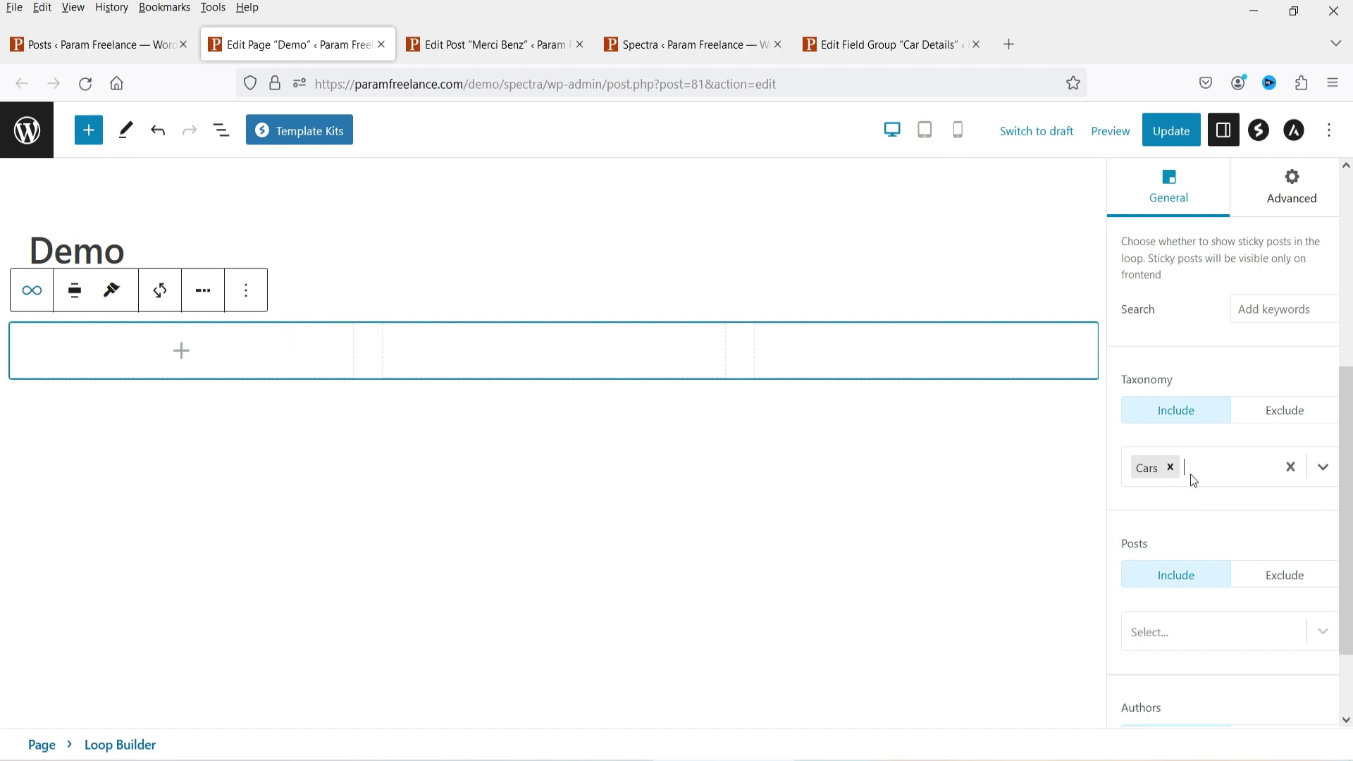
pyautogui.scroll(-2, 1310, 378)
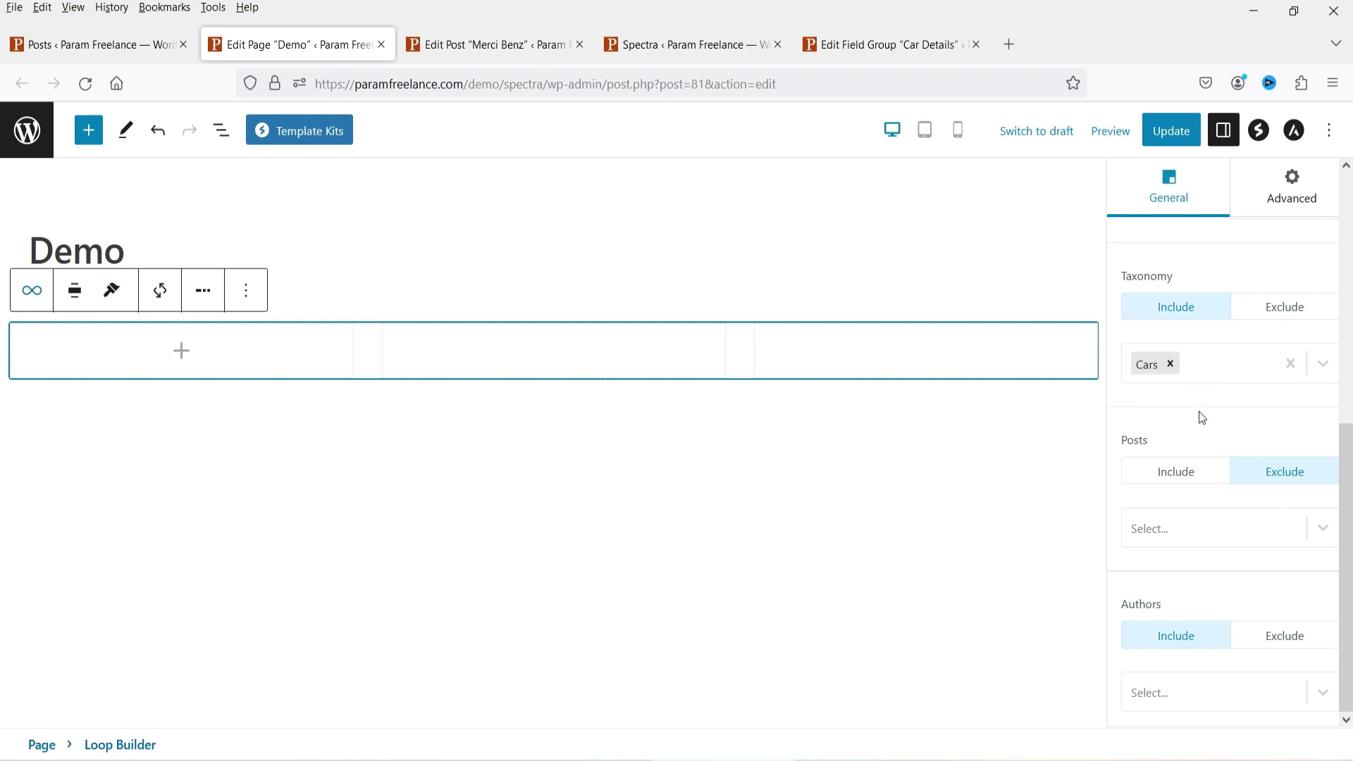
pyautogui.scroll(8, 1308, 438)
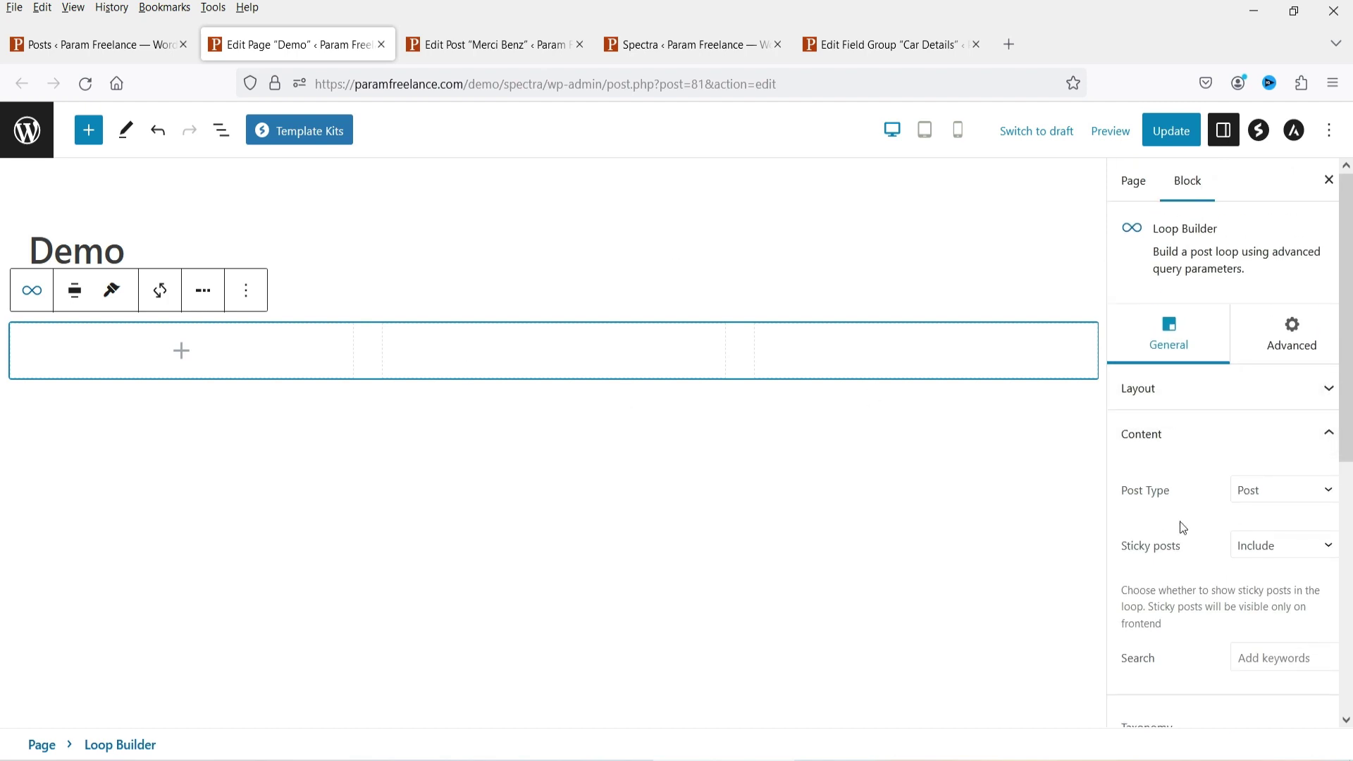
# Add a Heading block inside the loop's first column and check the post titles in the Posts list
pyautogui.click(185, 361)
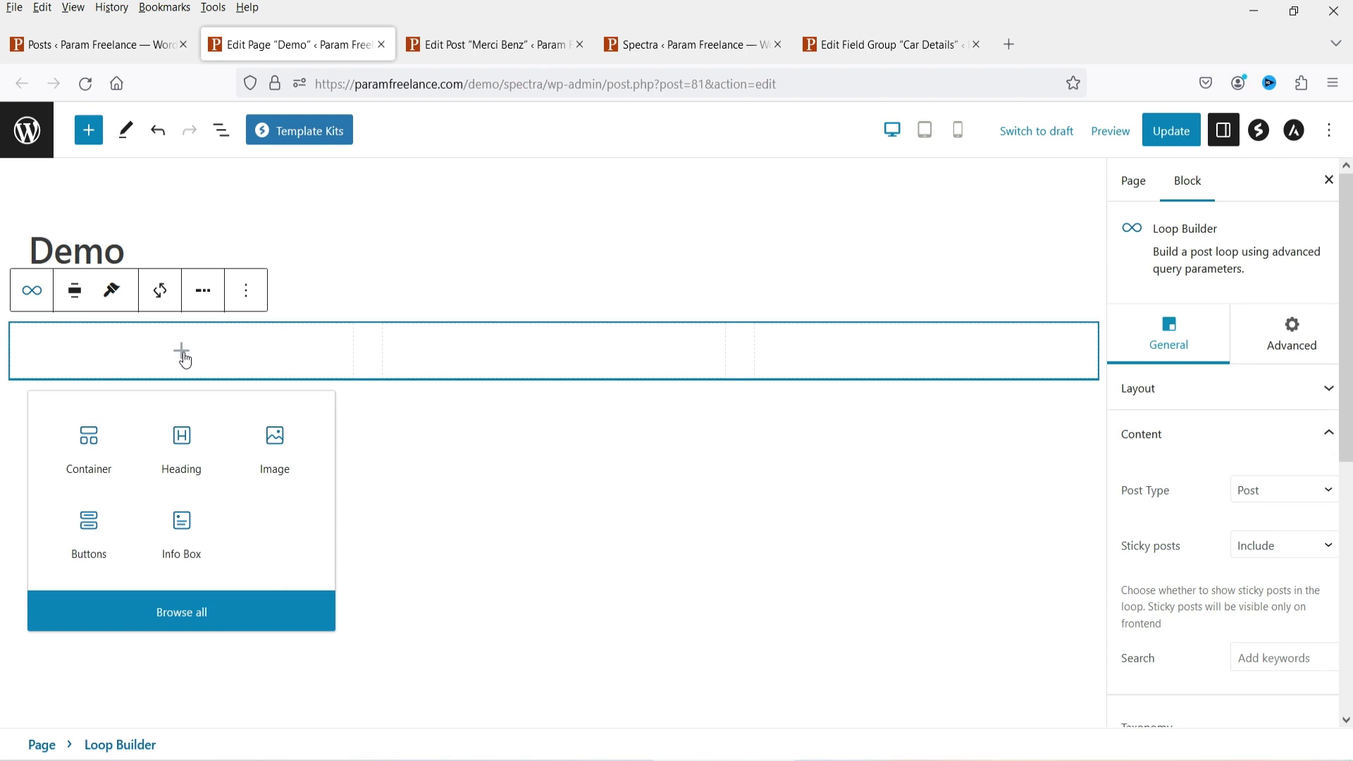
pyautogui.click(187, 452)
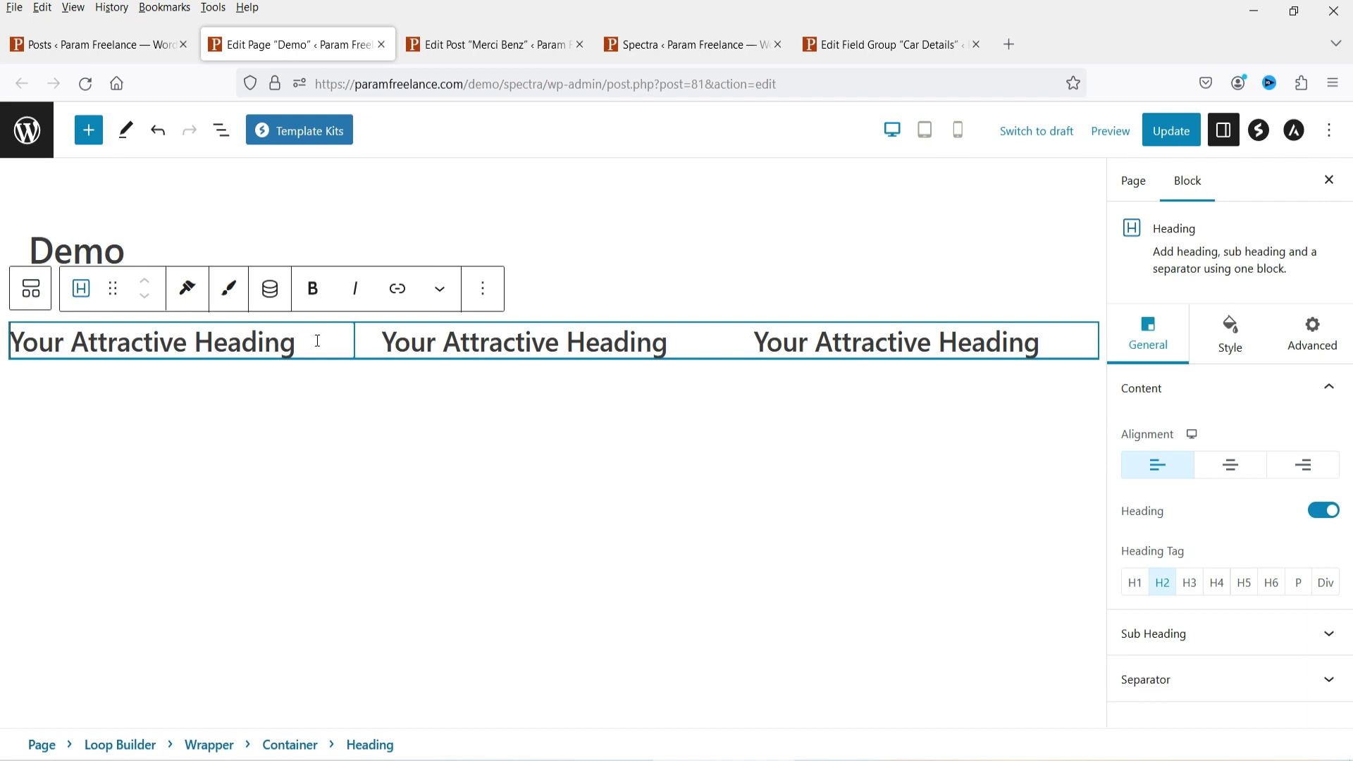
pyautogui.click(44, 48)
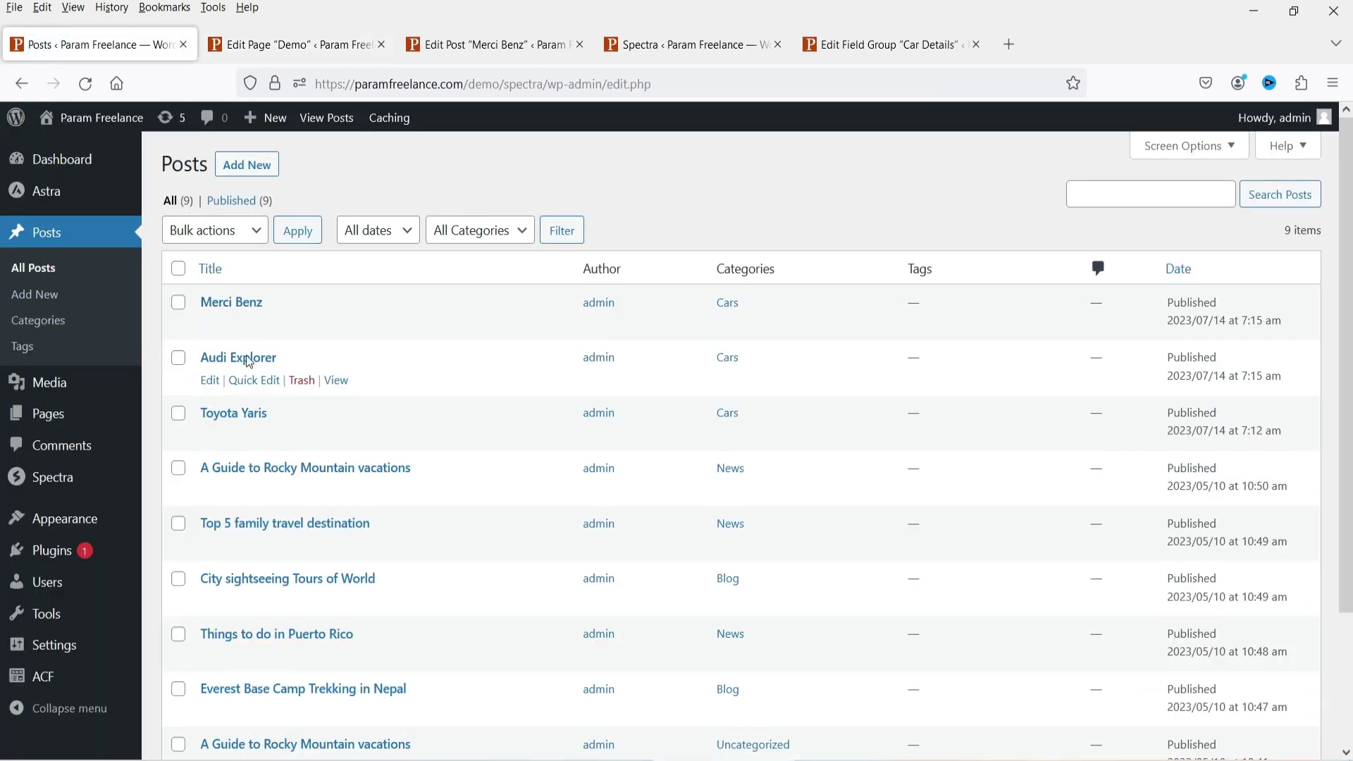
# Replace the first column's full heading text on the Demo page with the current post's Post Title, with link enabled to Post Permalink
pyautogui.click(304, 46)
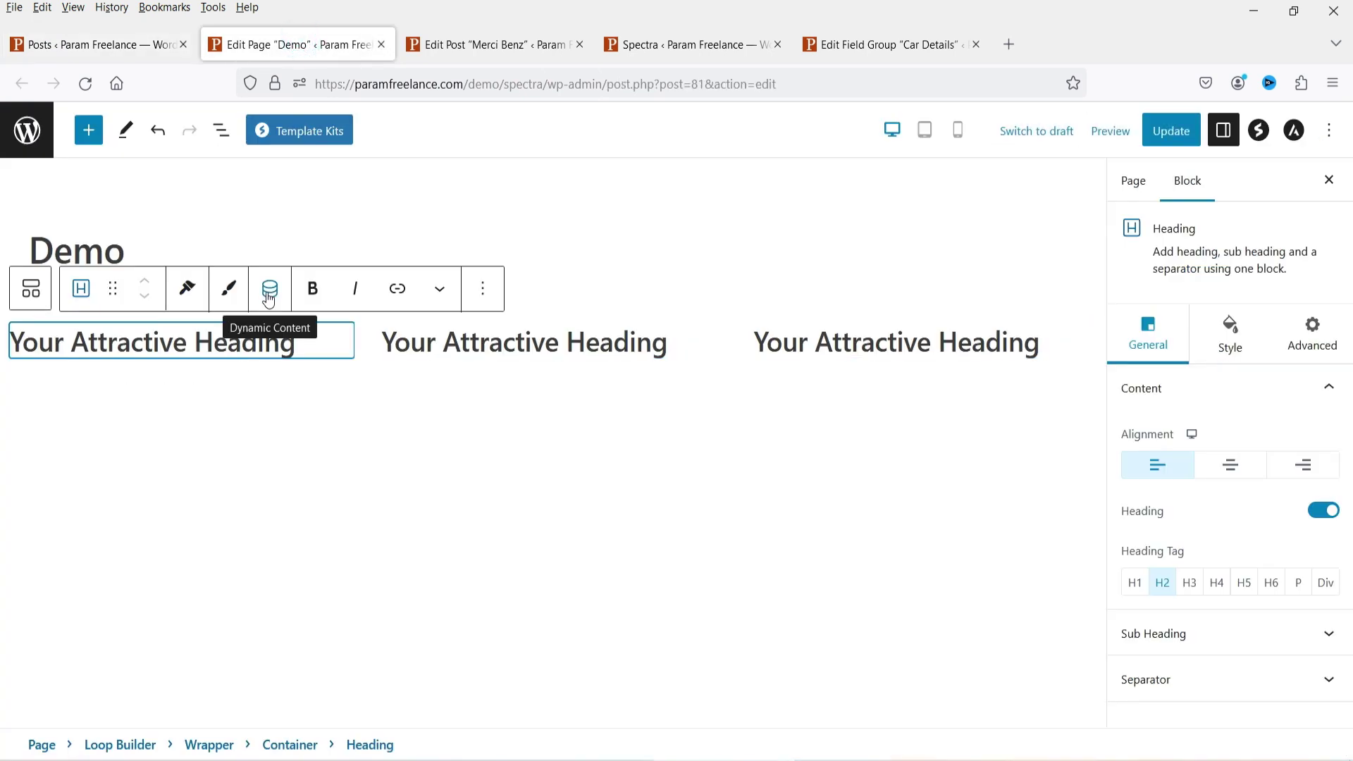
pyautogui.click(268, 299)
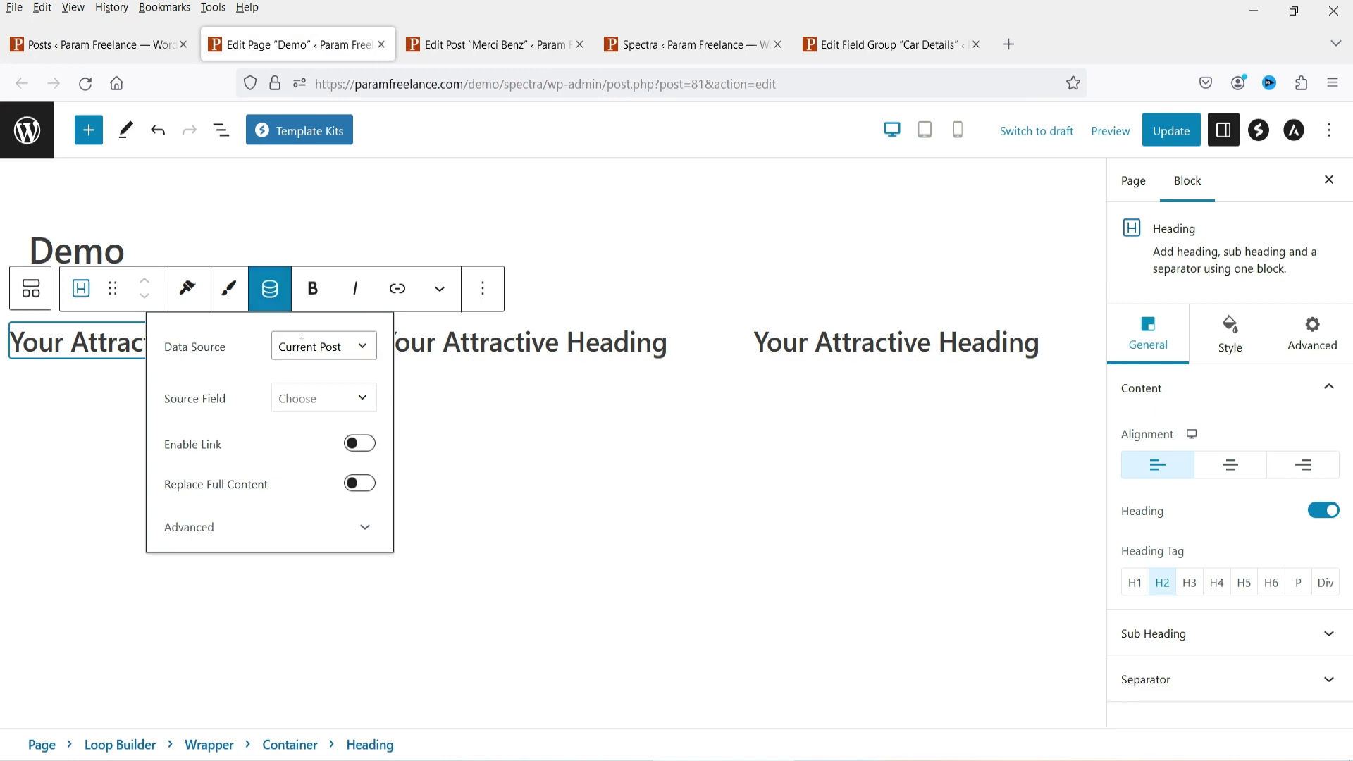
pyautogui.click(322, 396)
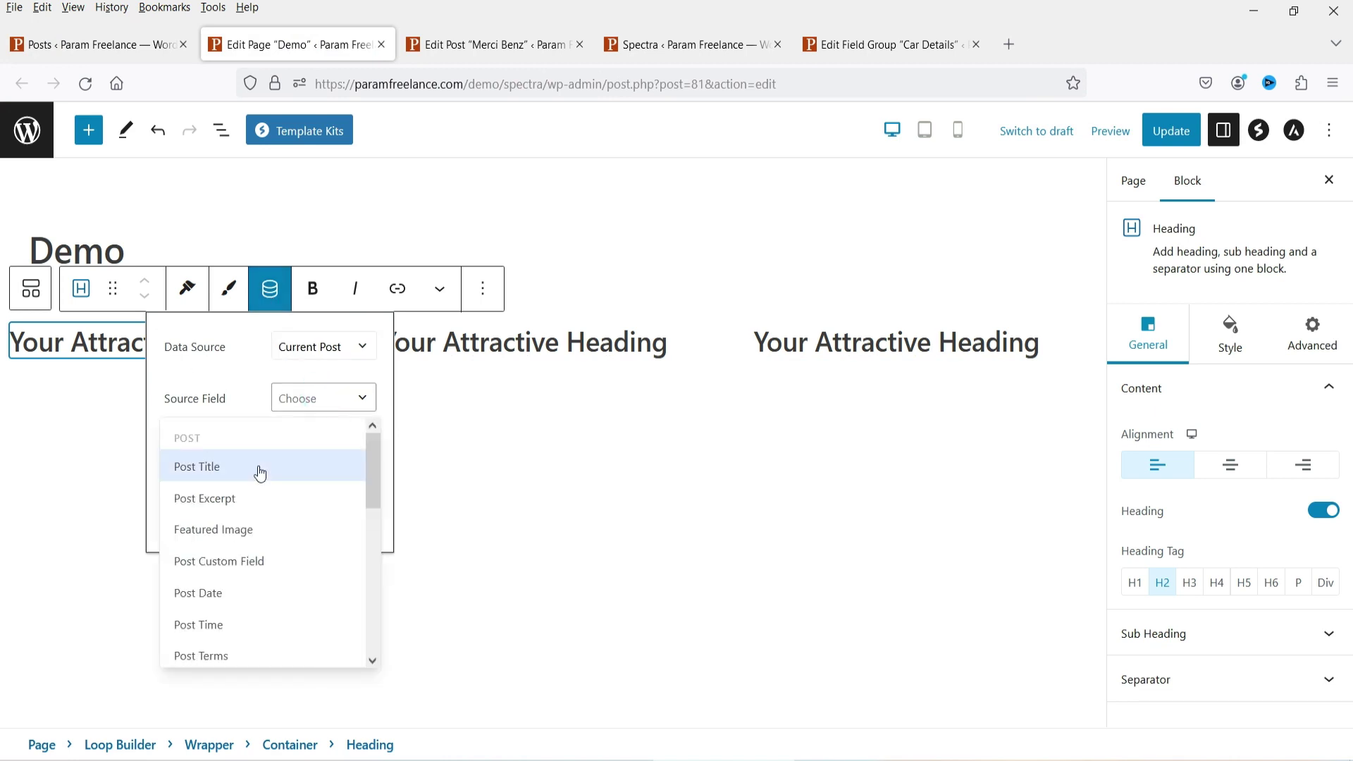
pyautogui.click(223, 474)
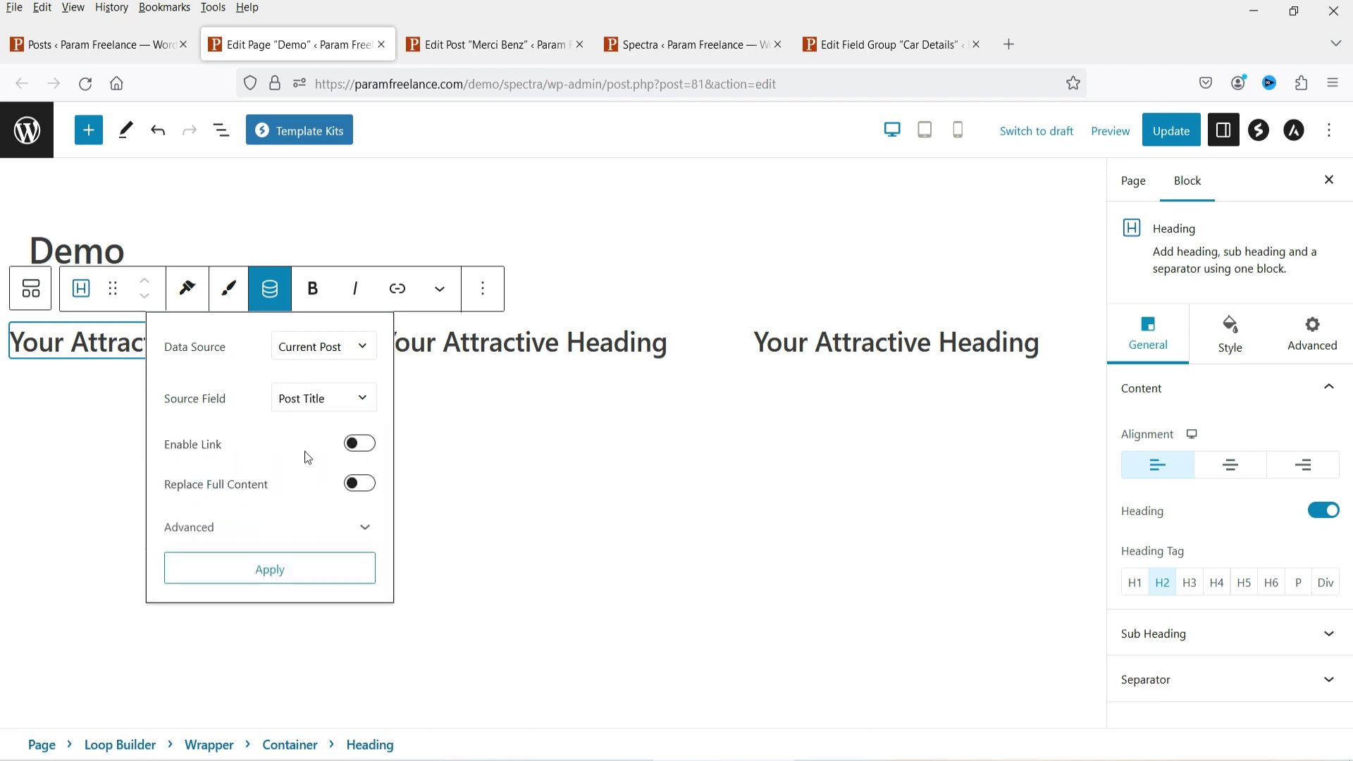
pyautogui.click(359, 443)
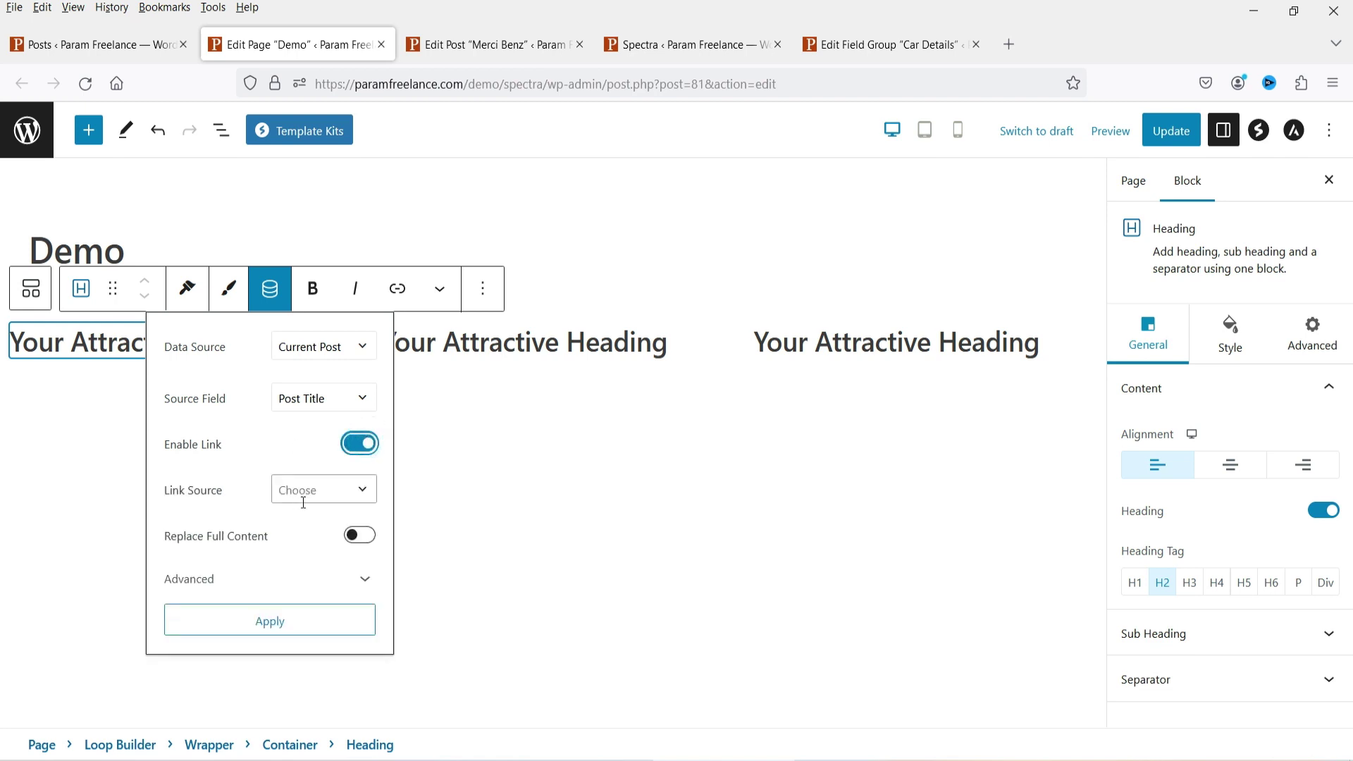
pyautogui.click(317, 497)
pyautogui.click(260, 569)
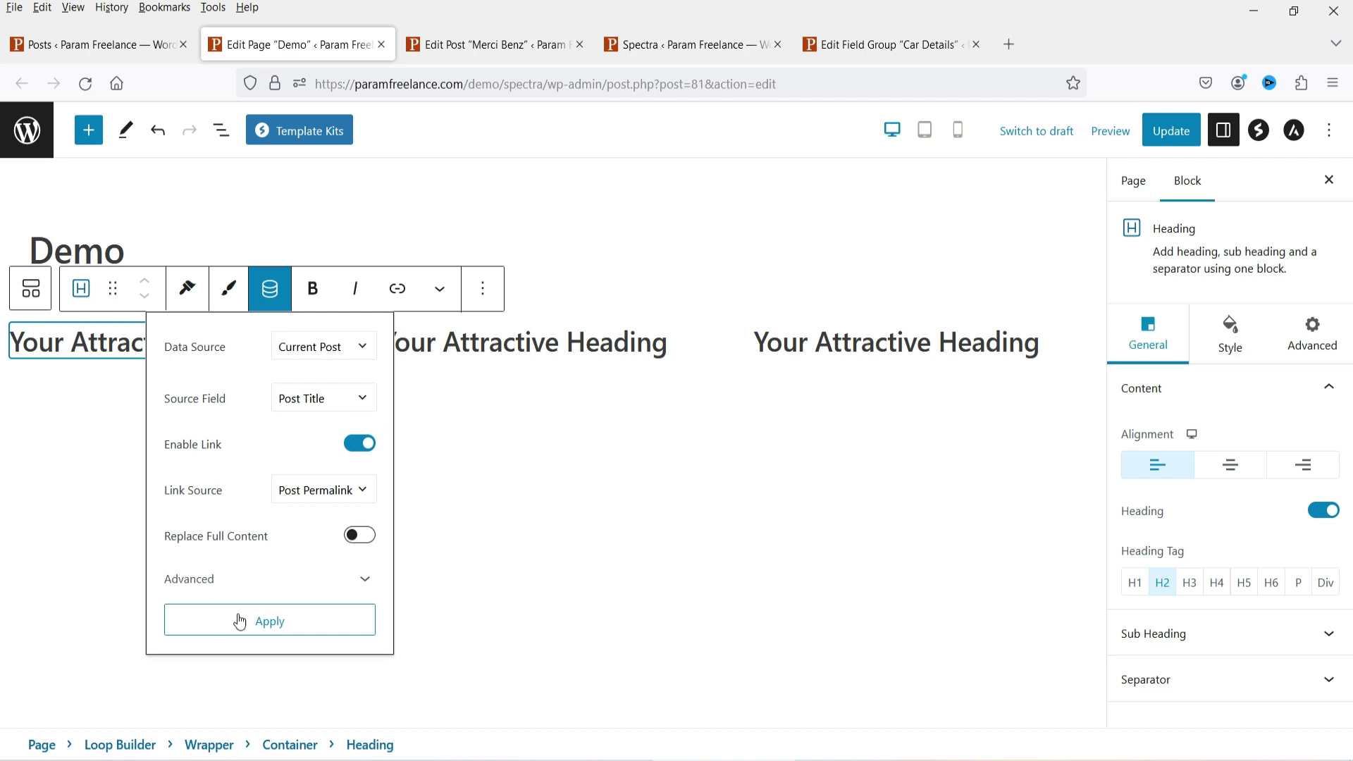
pyautogui.click(281, 627)
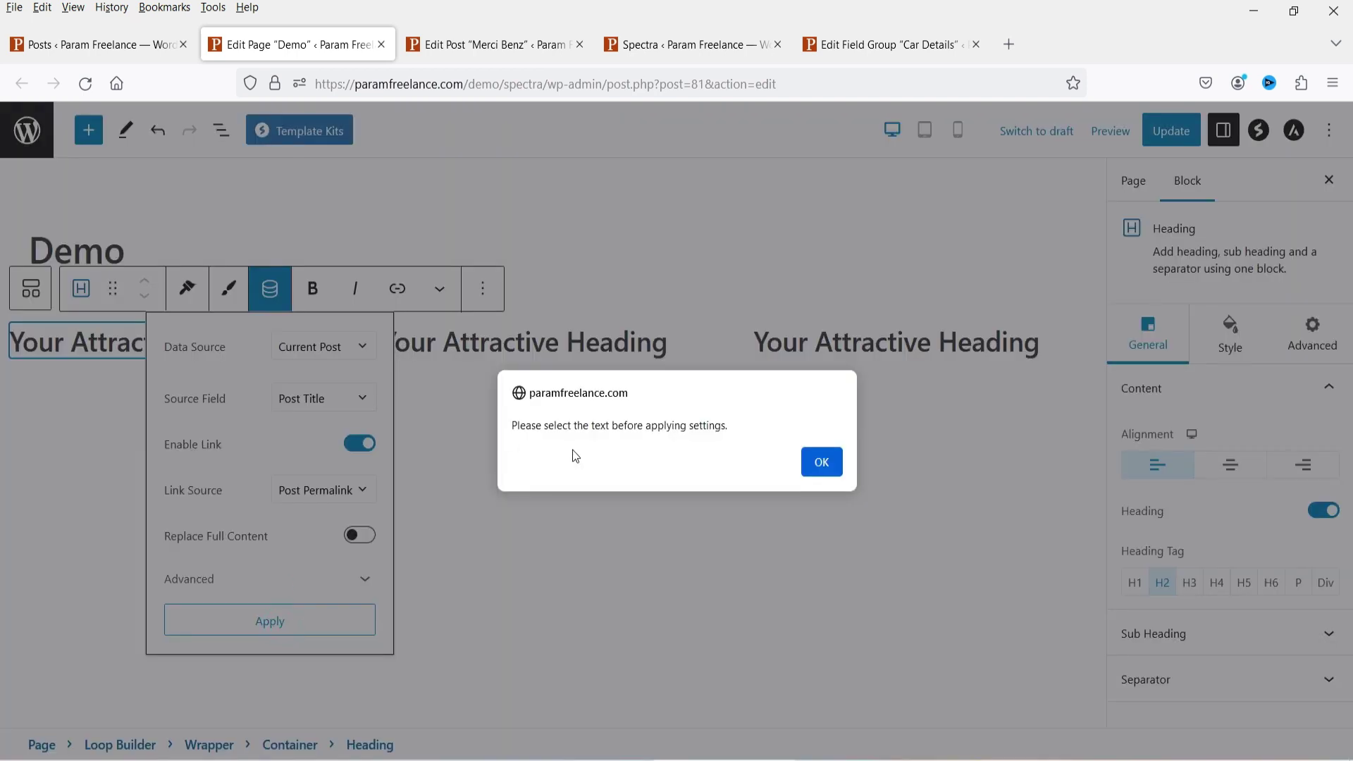
pyautogui.click(823, 465)
pyautogui.tripleClick(93, 343)
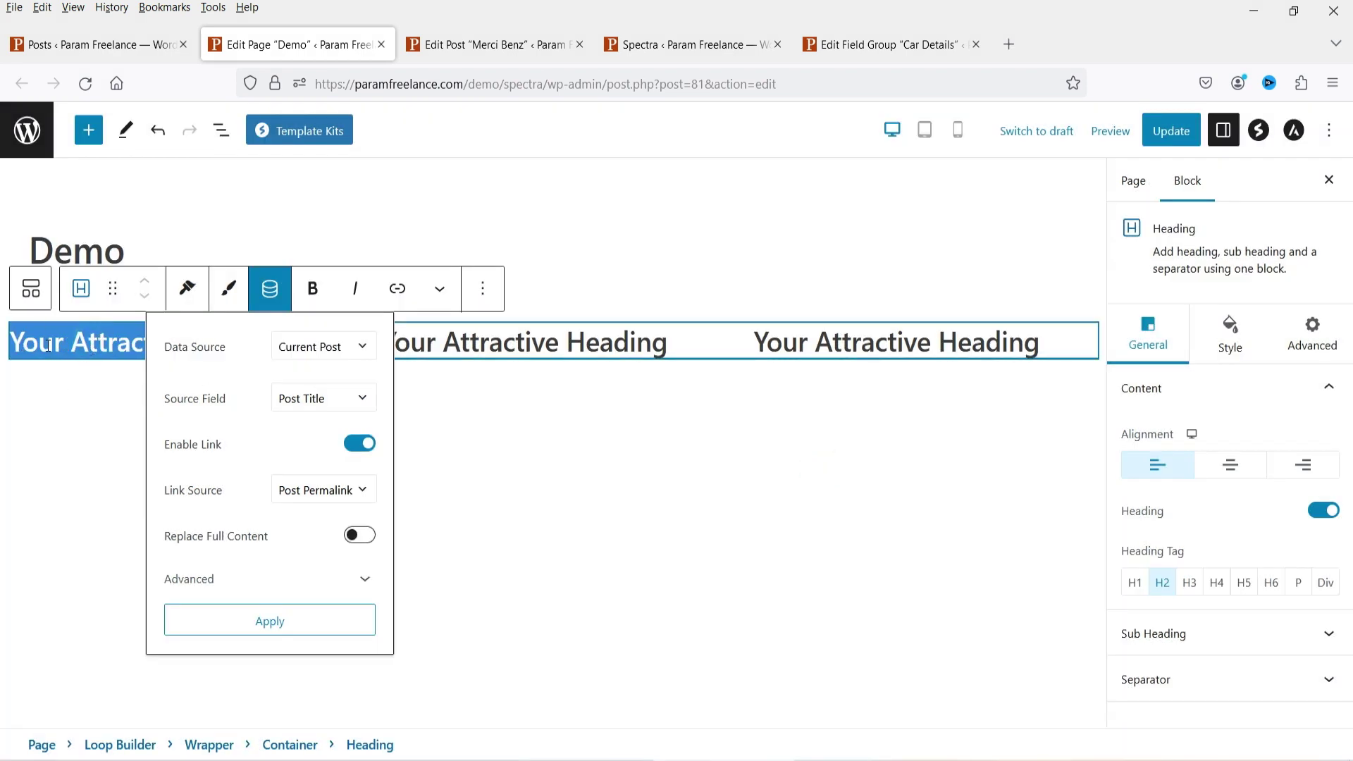
pyautogui.click(261, 622)
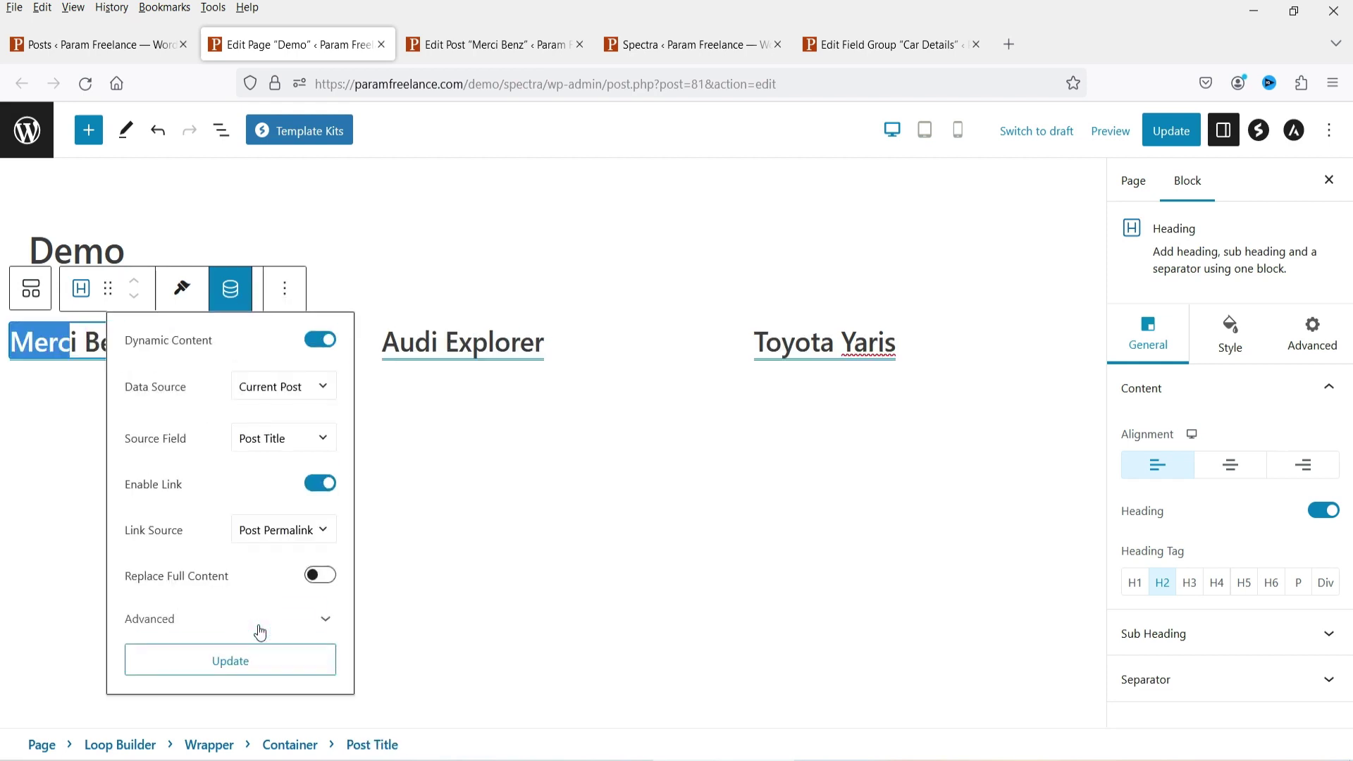
# Compare the loop's dynamic headings with the Cars post titles in the Posts list, returning to the Demo page editor
pyautogui.click(53, 493)
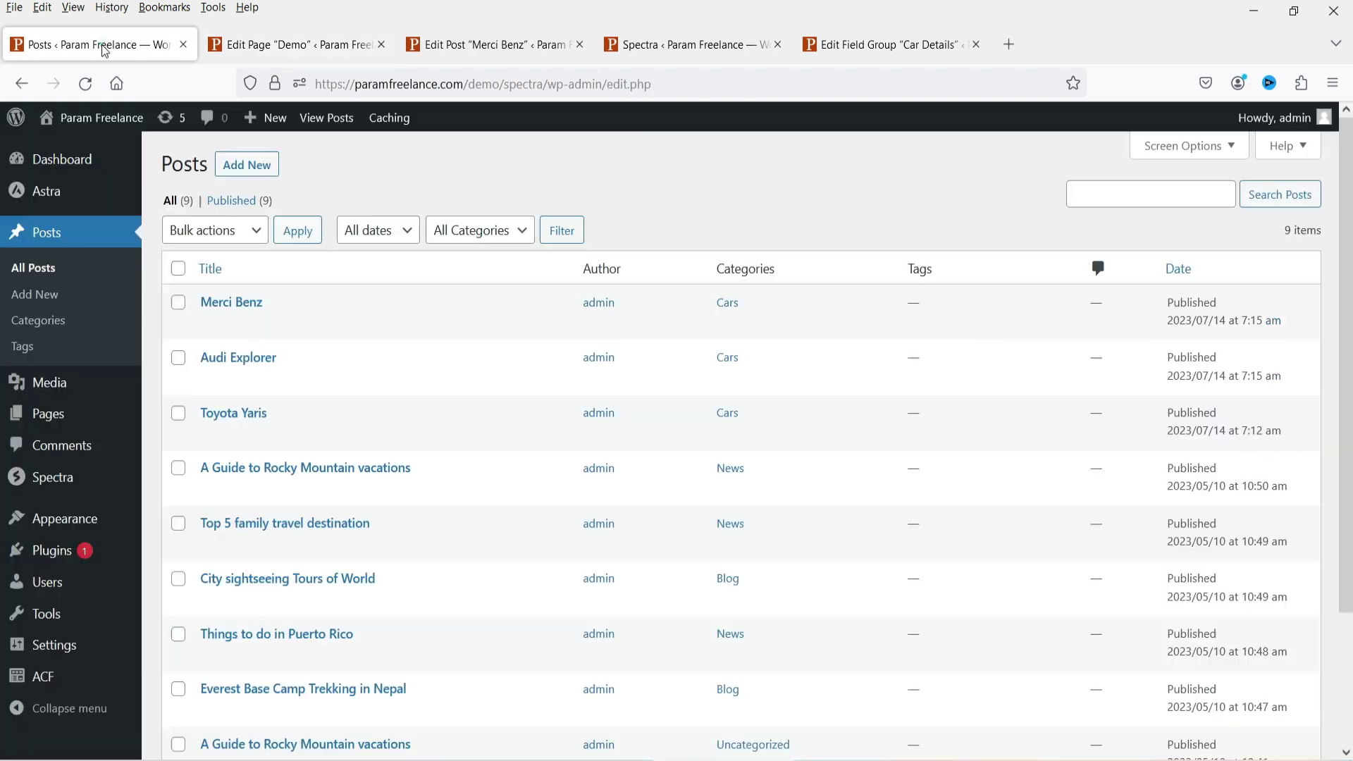
pyautogui.click(101, 44)
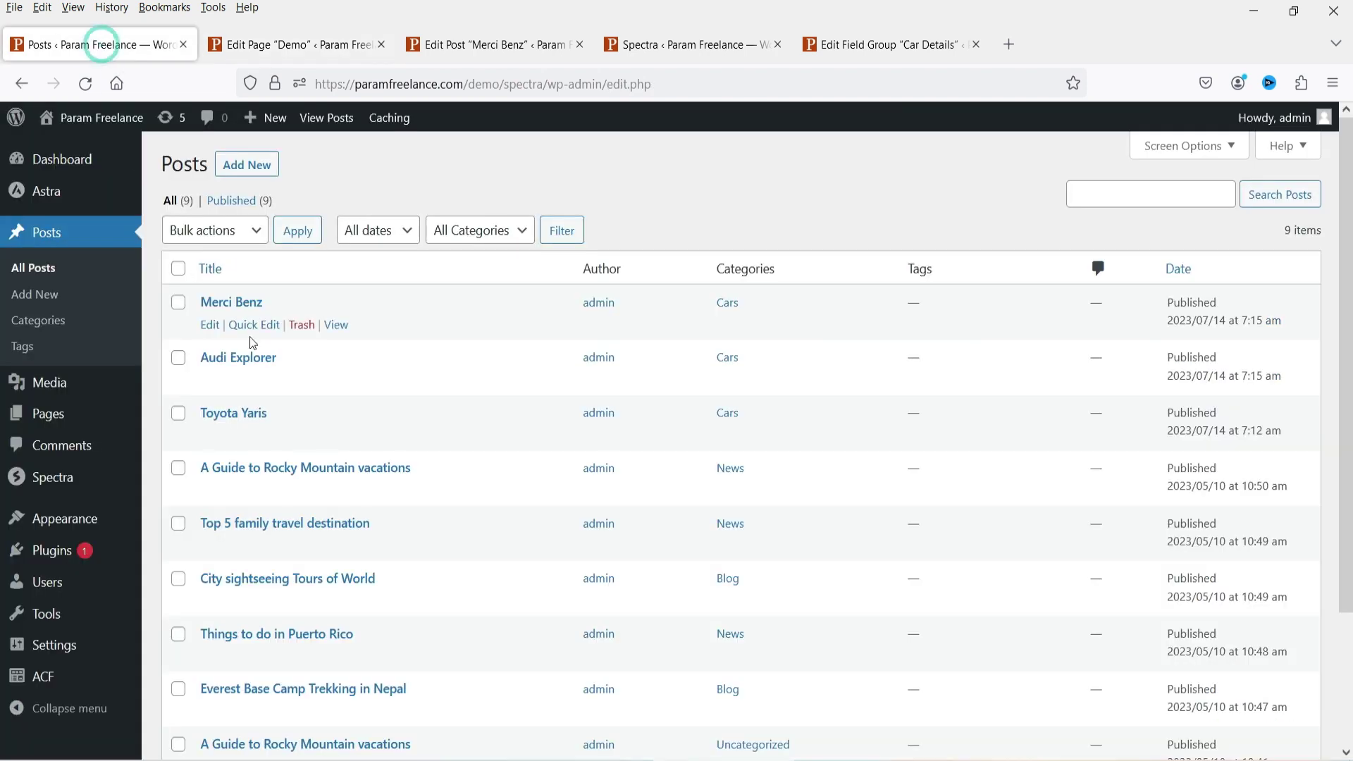
pyautogui.click(273, 44)
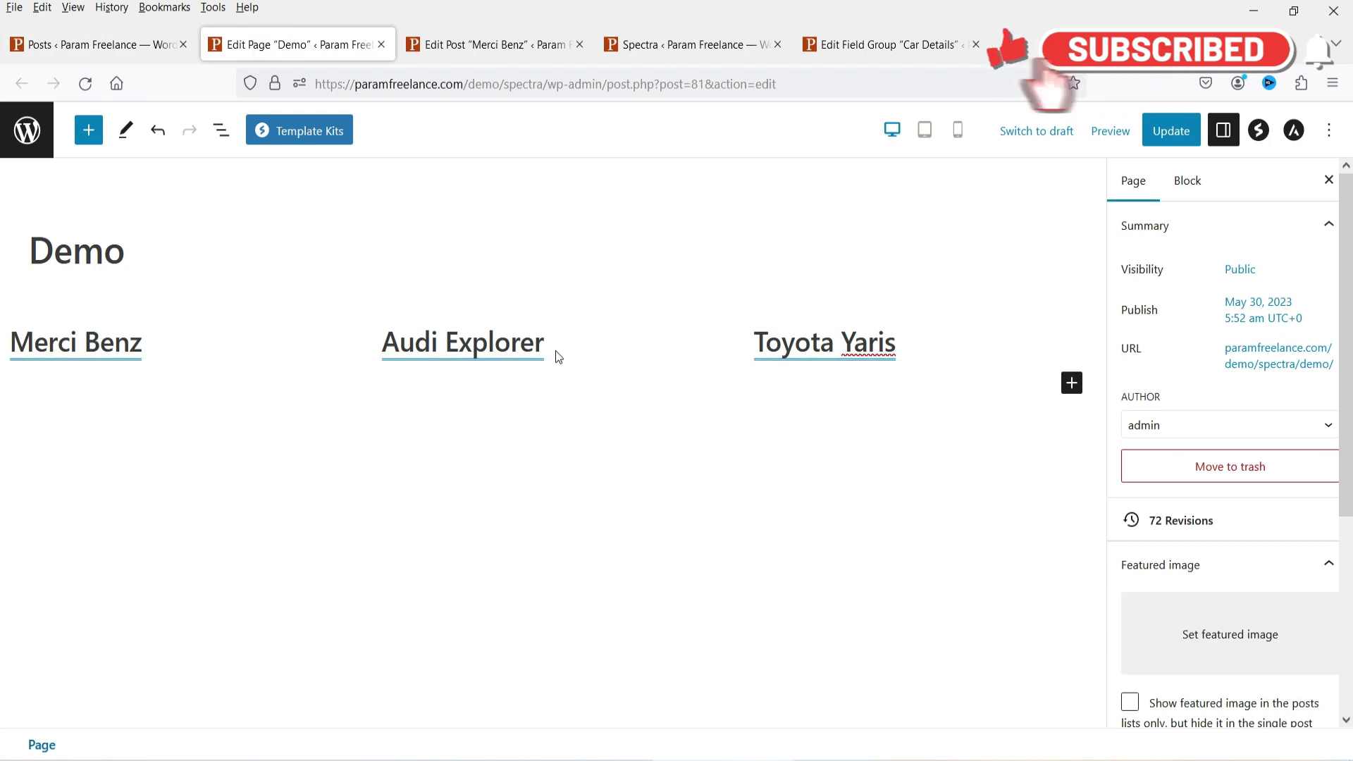
# Disable the link in the first heading's dynamic content settings and update it
pyautogui.click(127, 345)
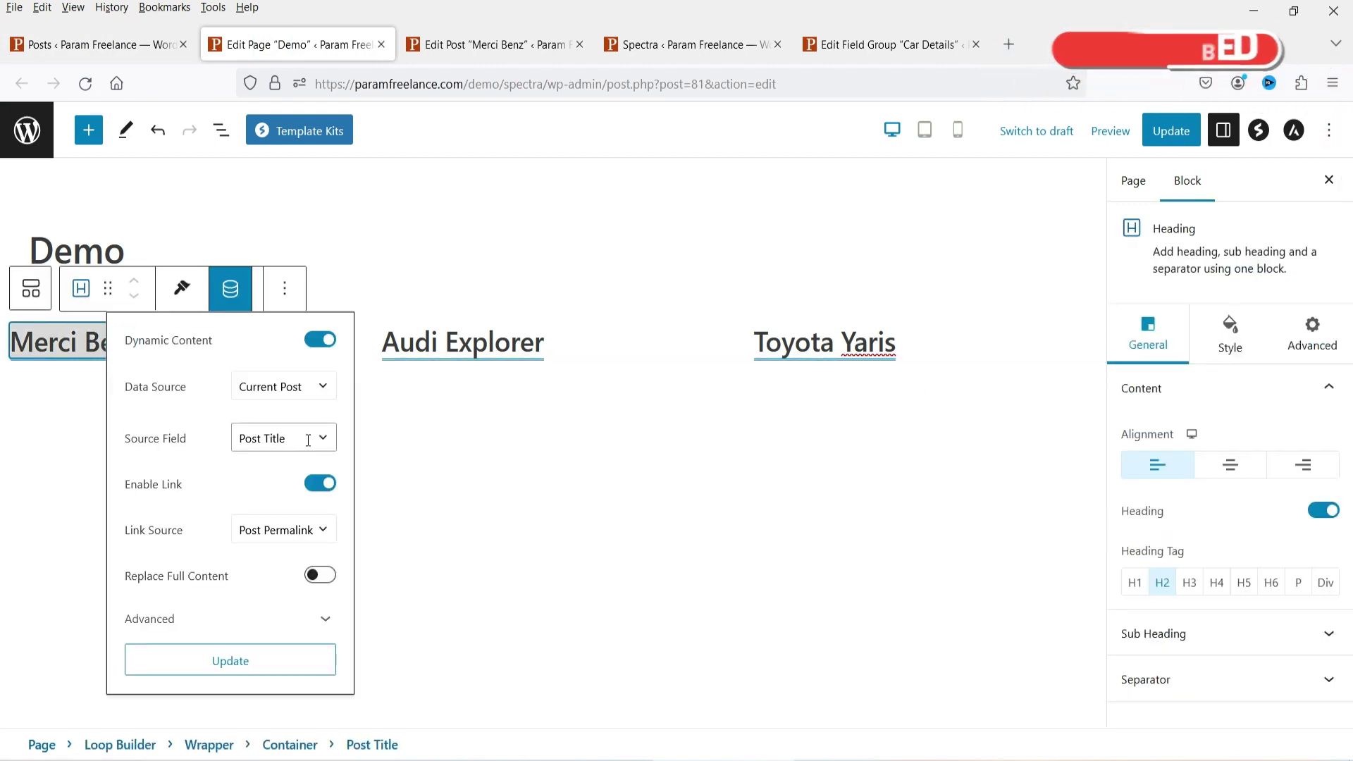
pyautogui.click(321, 491)
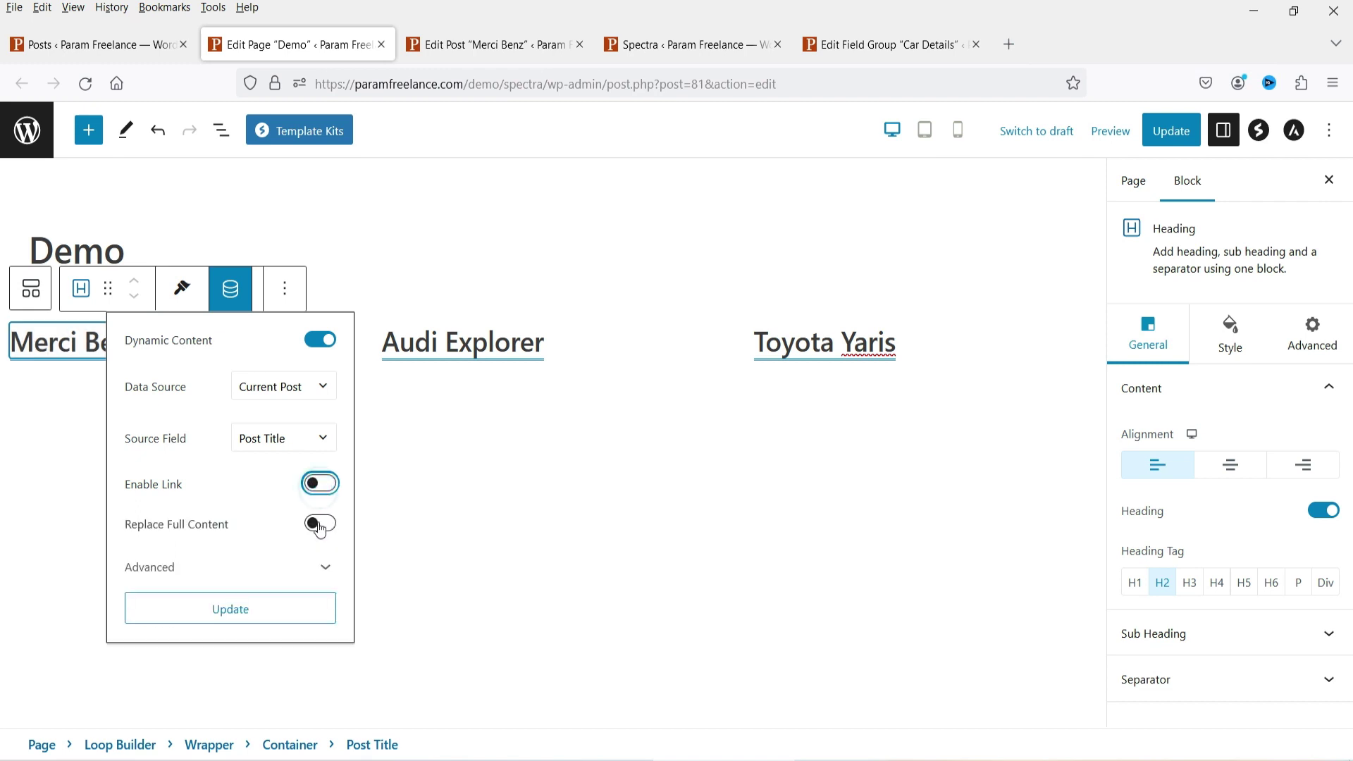
pyautogui.click(233, 612)
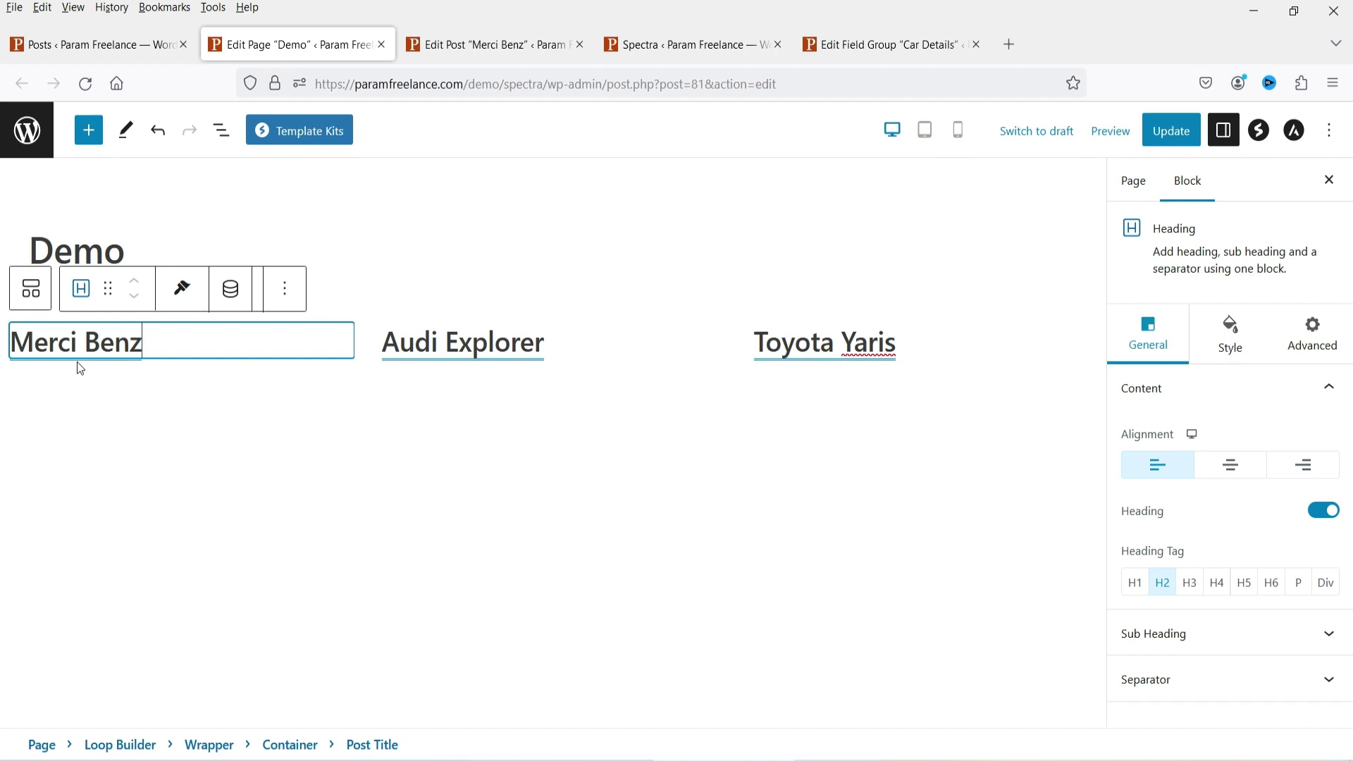
pyautogui.click(230, 289)
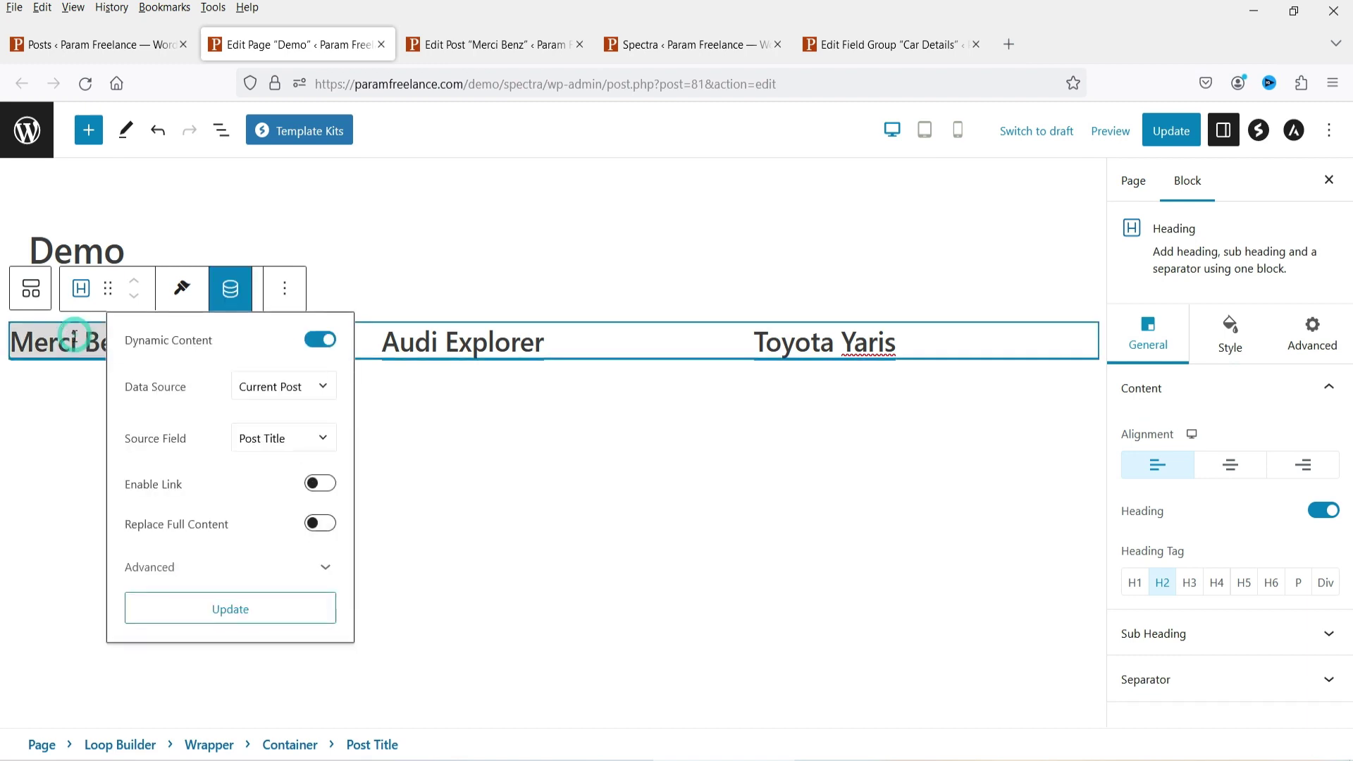
# Center-align the loop's post title heading and set its heading tag to H3
pyautogui.click(1238, 476)
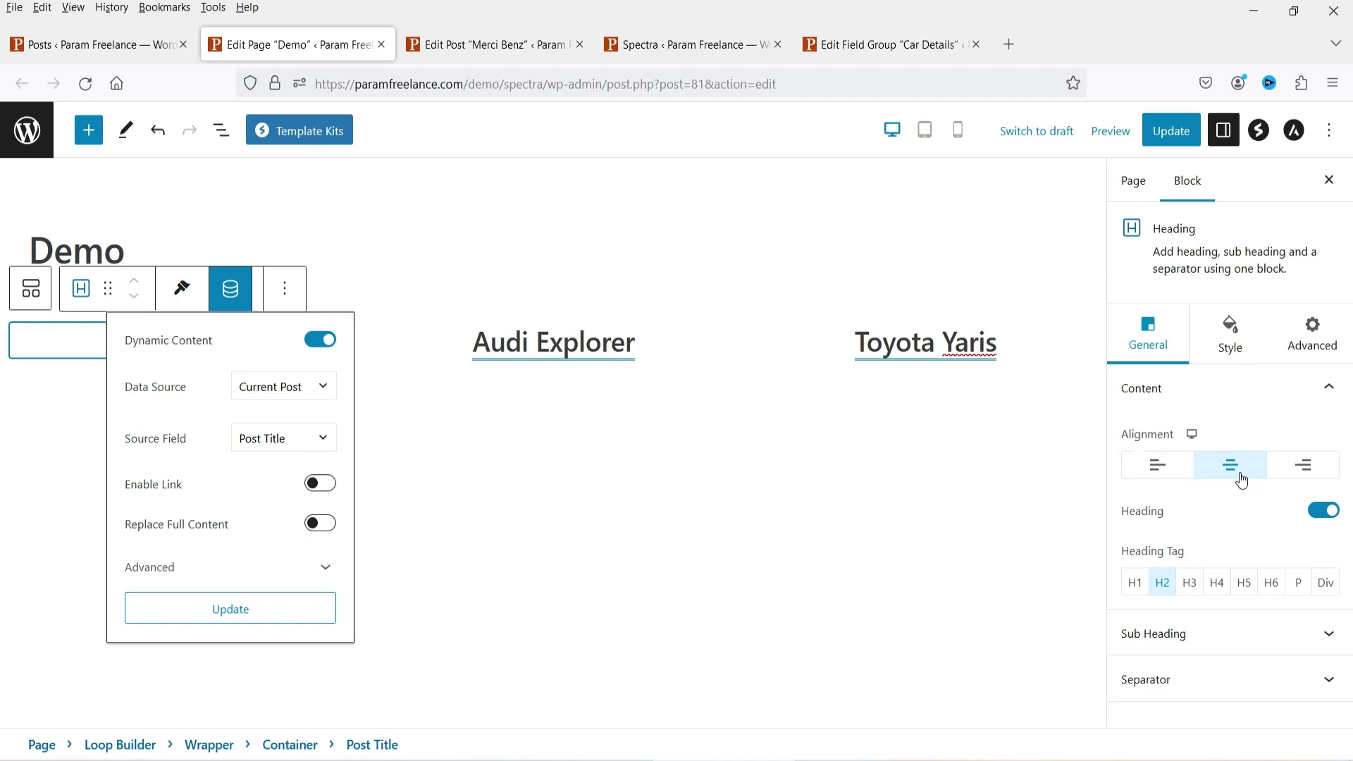
pyautogui.click(62, 432)
pyautogui.click(302, 346)
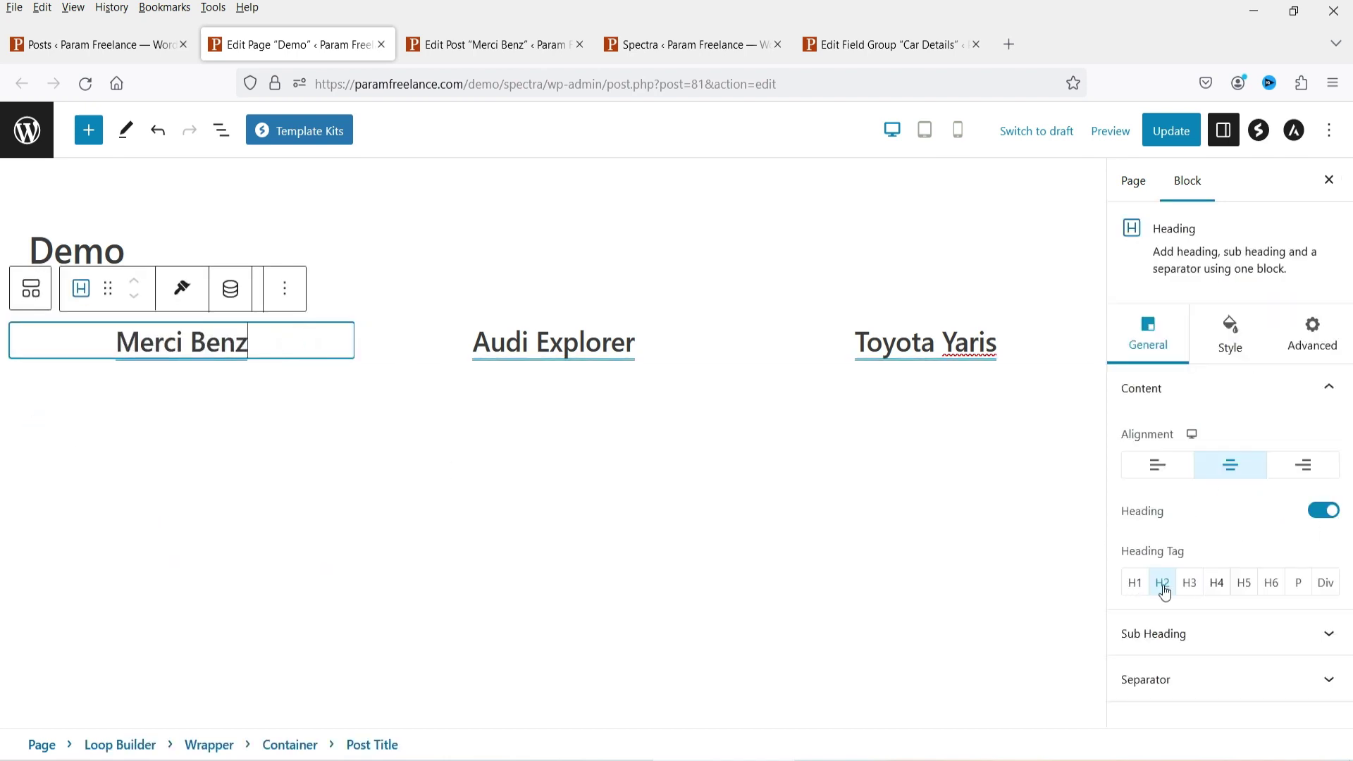
pyautogui.click(1200, 582)
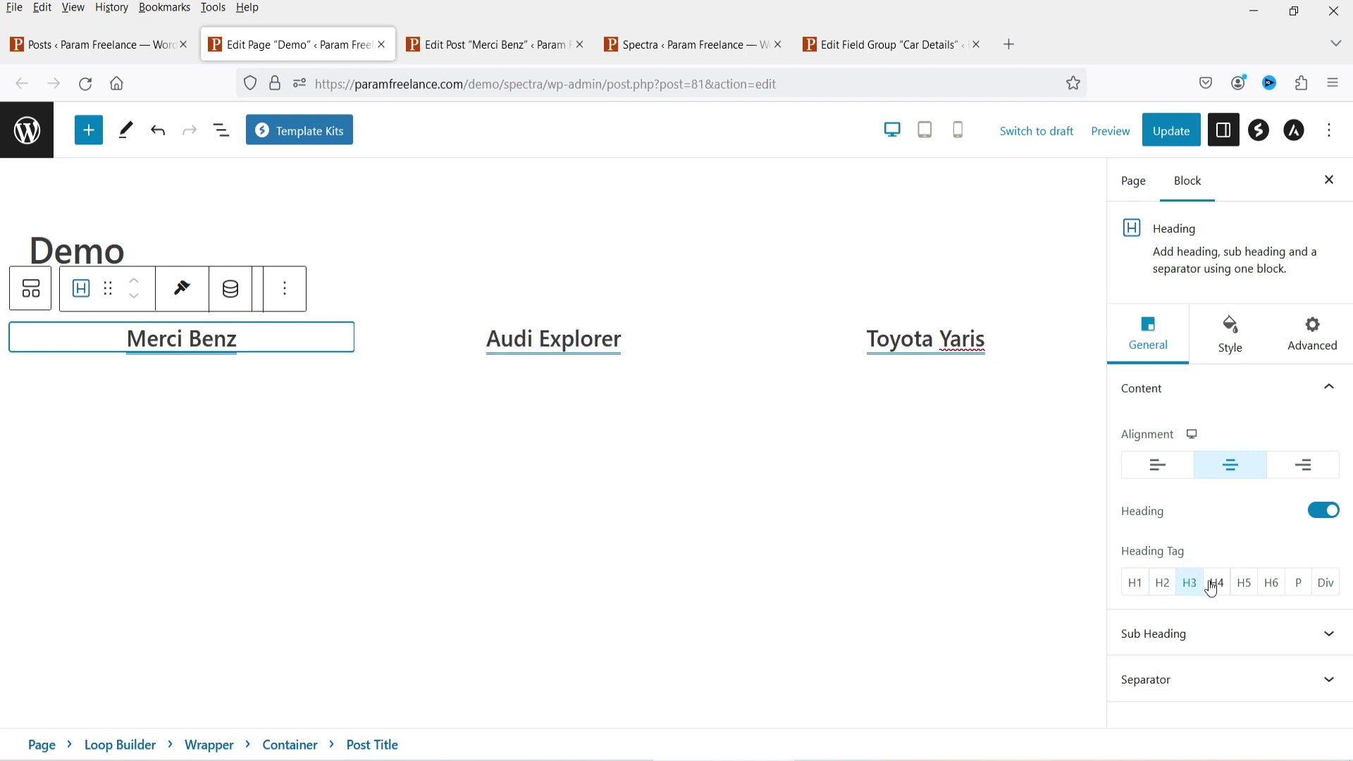
# Add a separator with the Solid style to the post title heading
pyautogui.click(1197, 633)
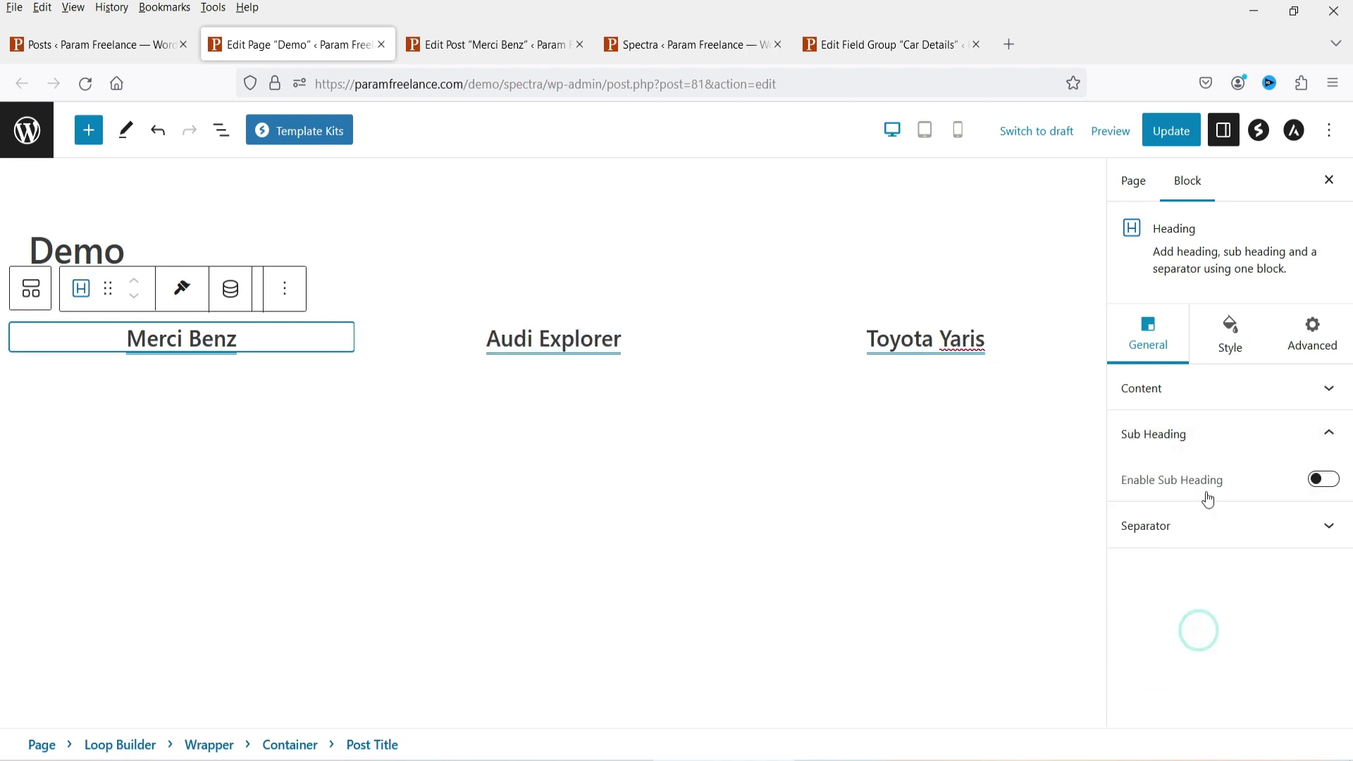
pyautogui.click(1199, 535)
pyautogui.click(1274, 537)
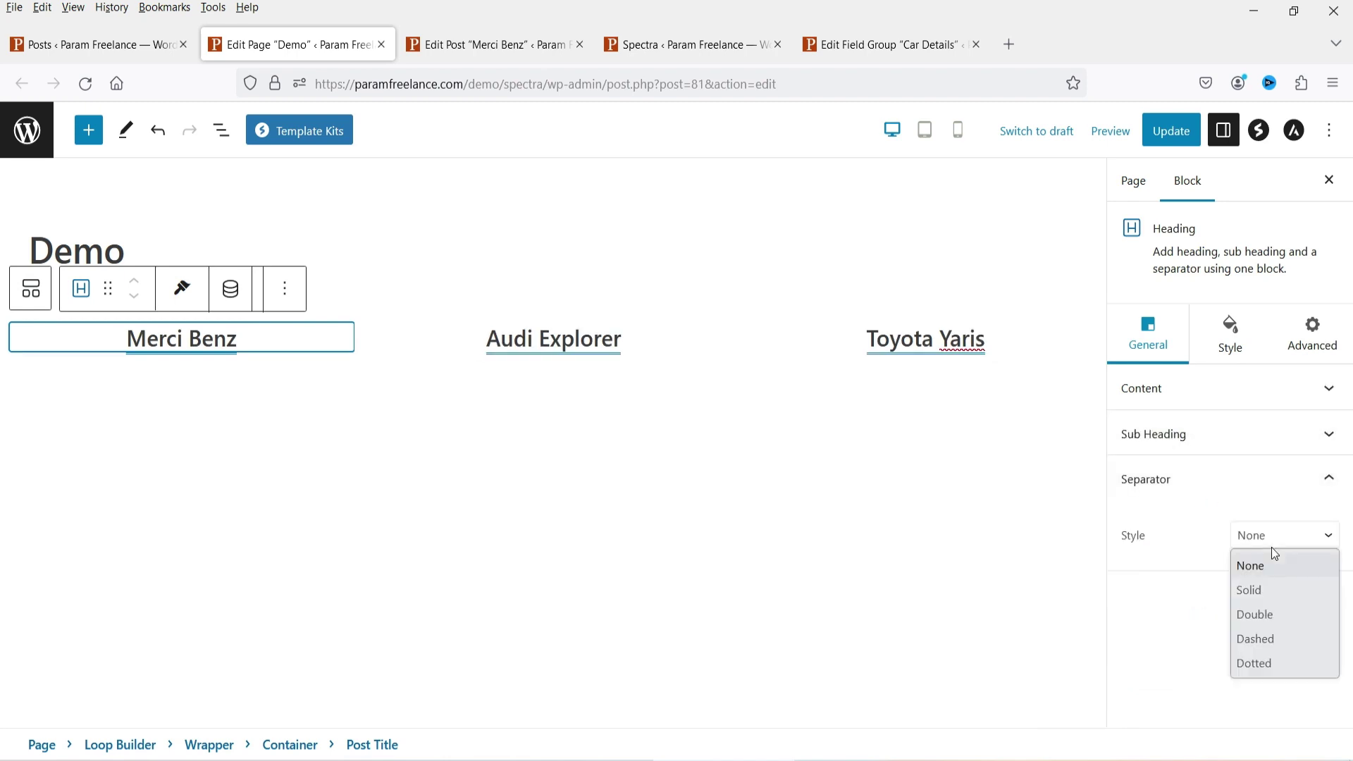
pyautogui.click(1277, 592)
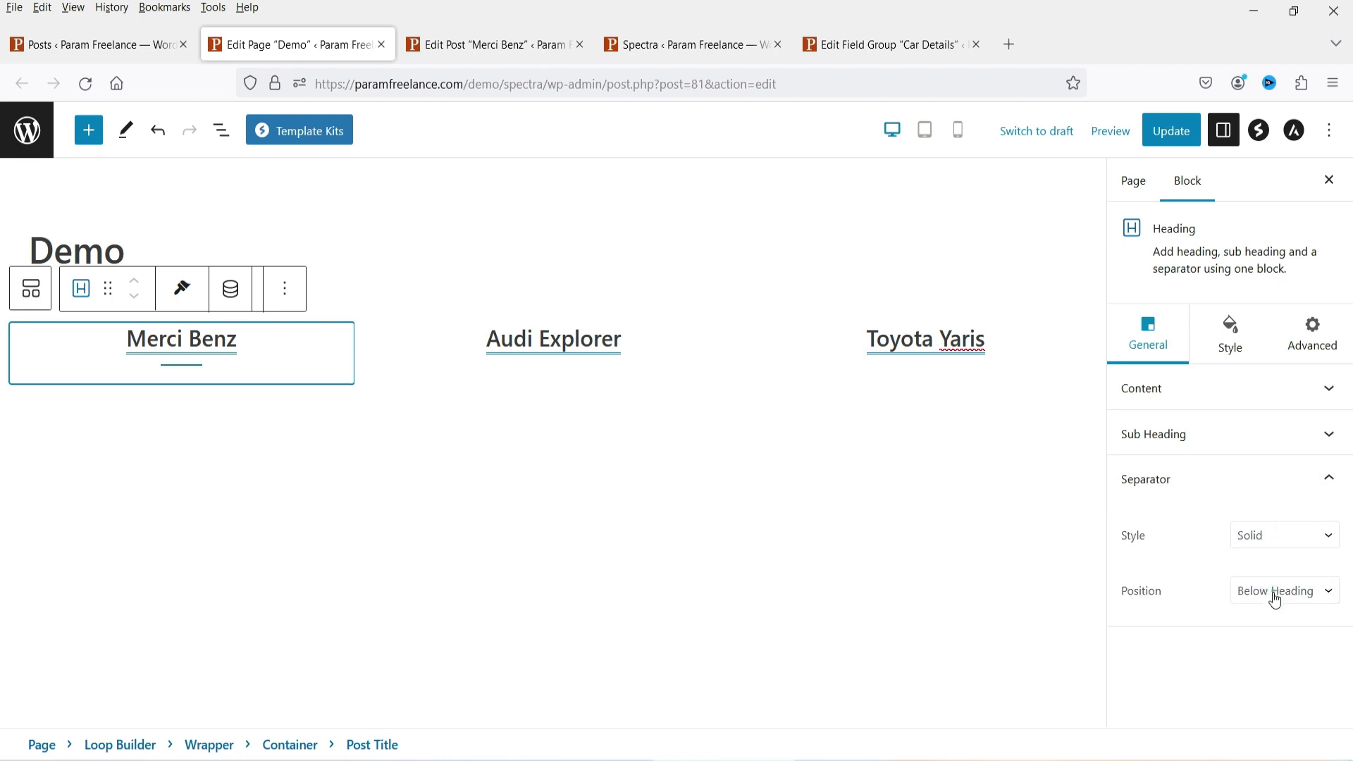
# Set the post title heading's text color to dark blue, hex 1D1B87
pyautogui.click(1229, 342)
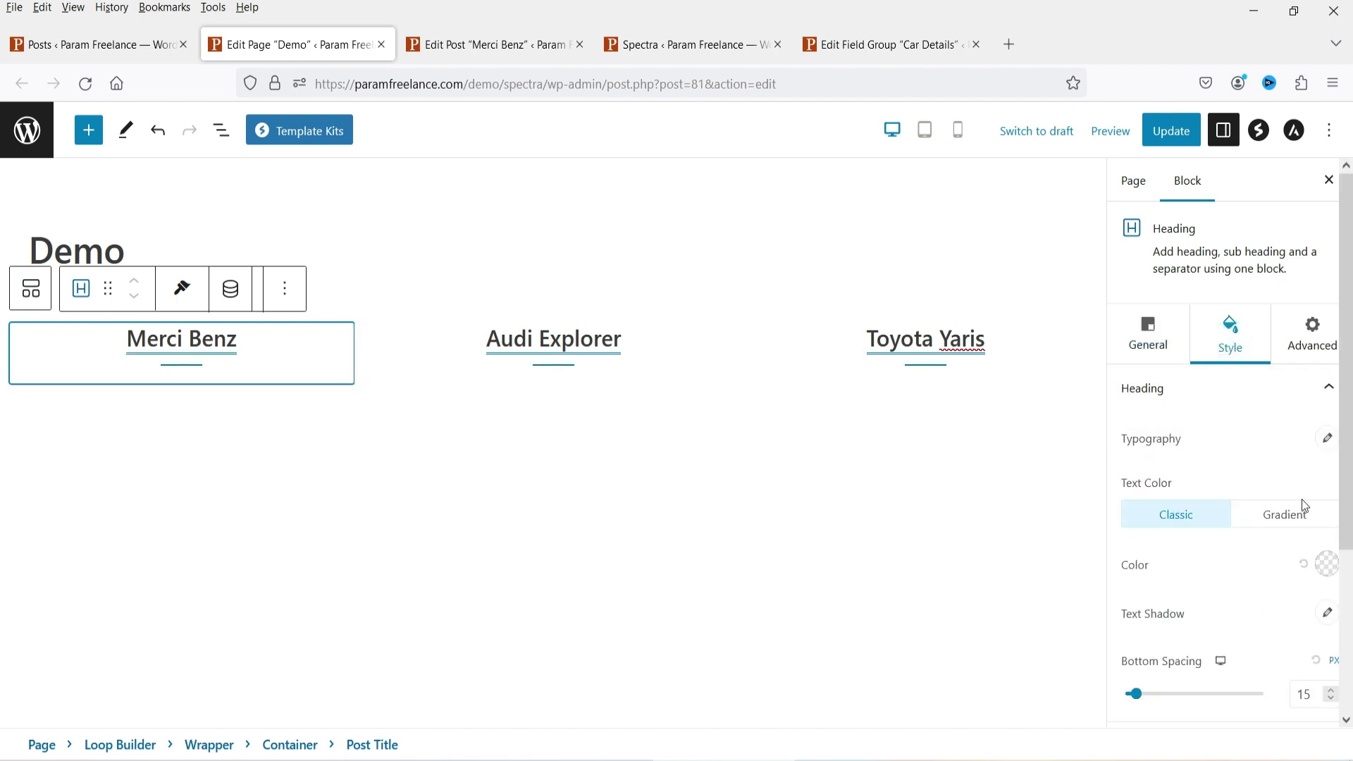
pyautogui.click(1327, 564)
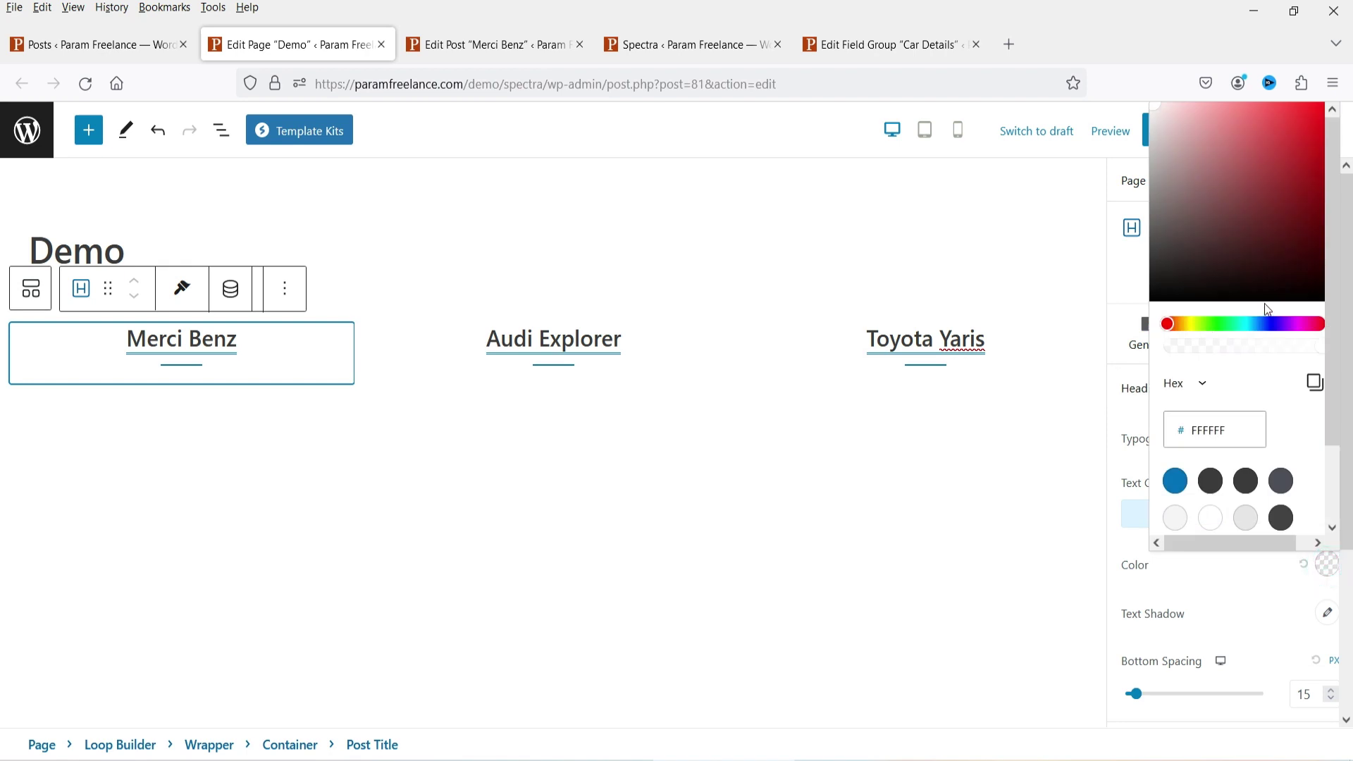
pyautogui.click(1299, 185)
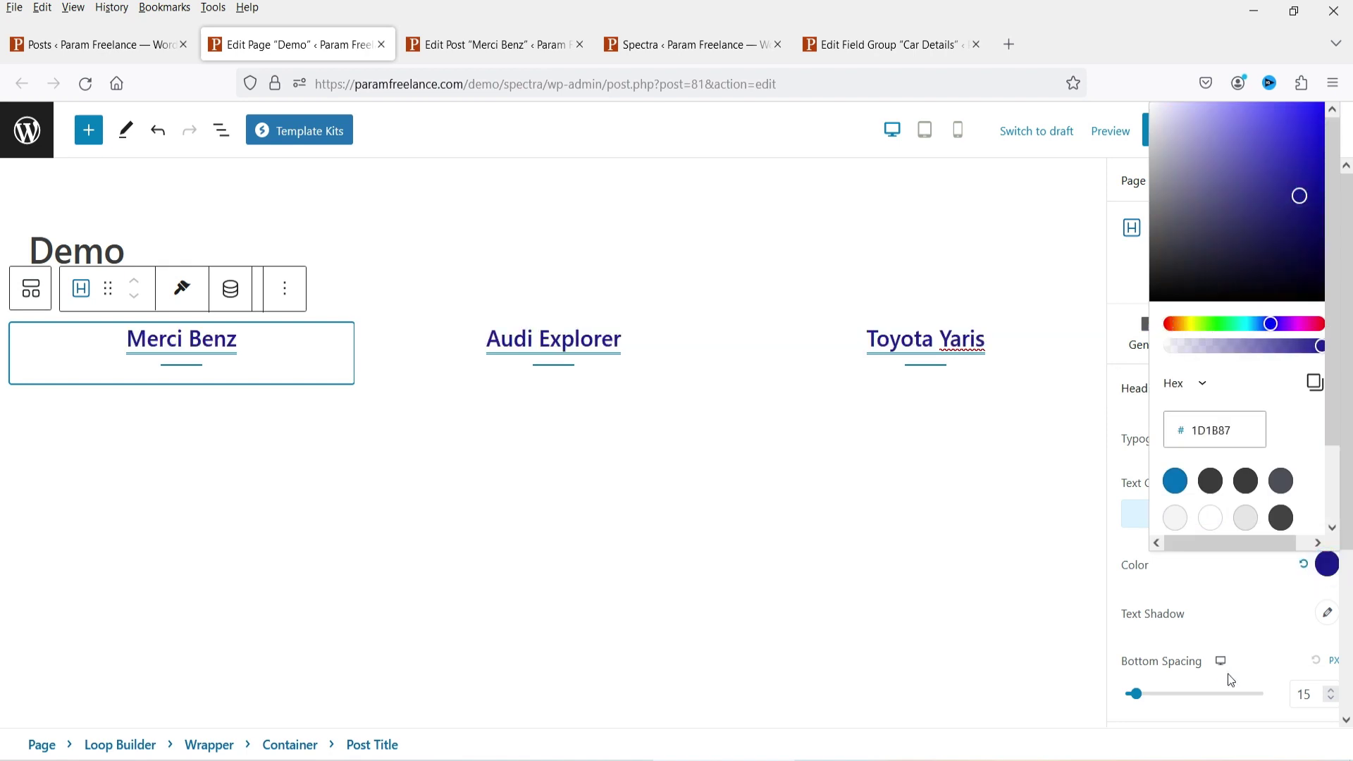
pyautogui.click(1140, 592)
# Set the post title heading's typography transform to Uppercase
pyautogui.scroll(-3, 1262, 508)
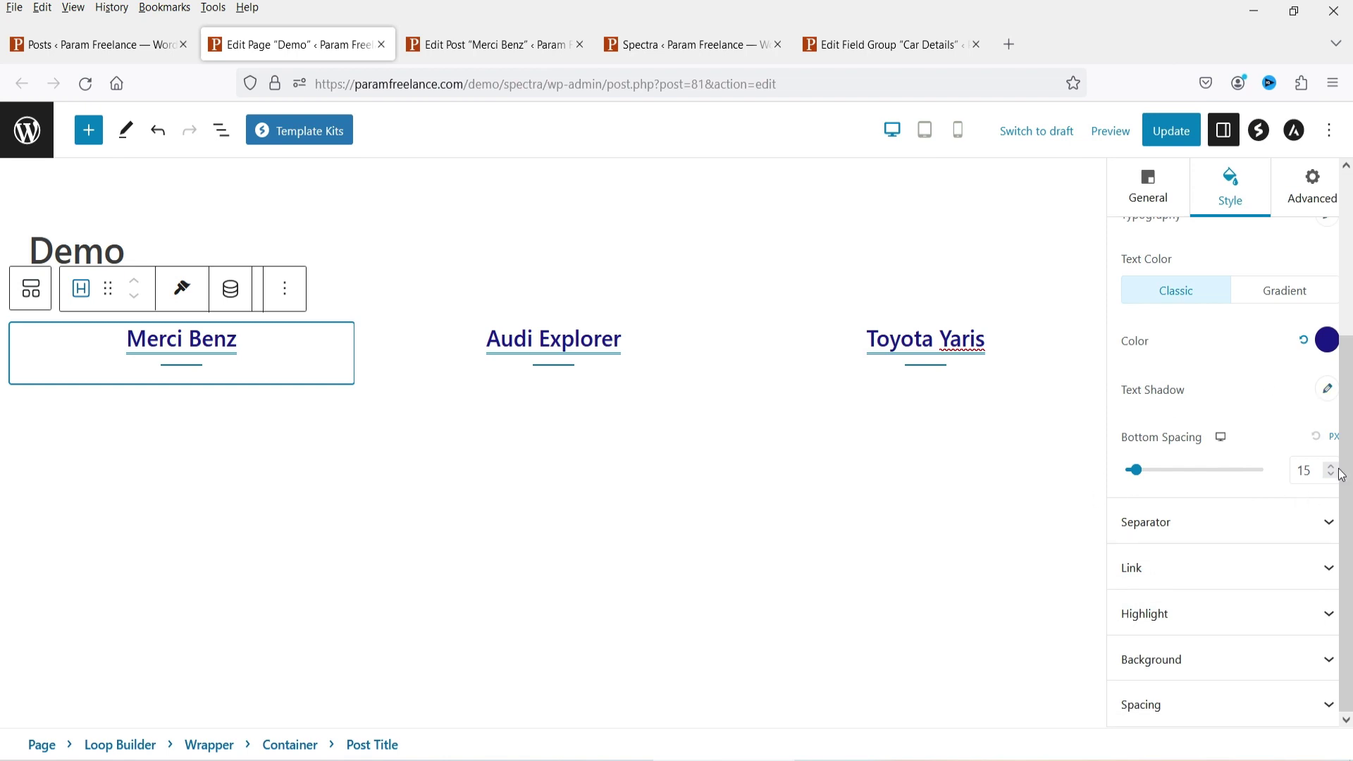
pyautogui.scroll(3, 1323, 513)
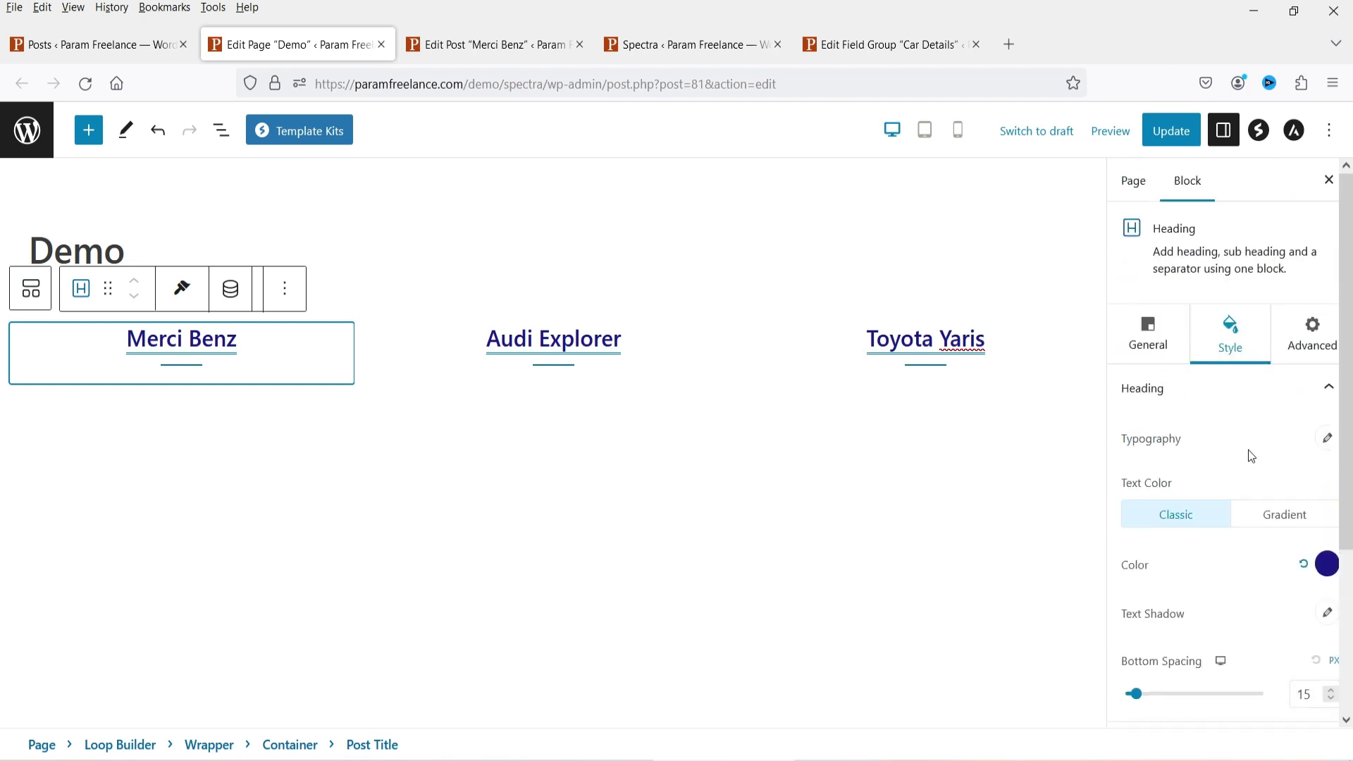
pyautogui.click(1328, 442)
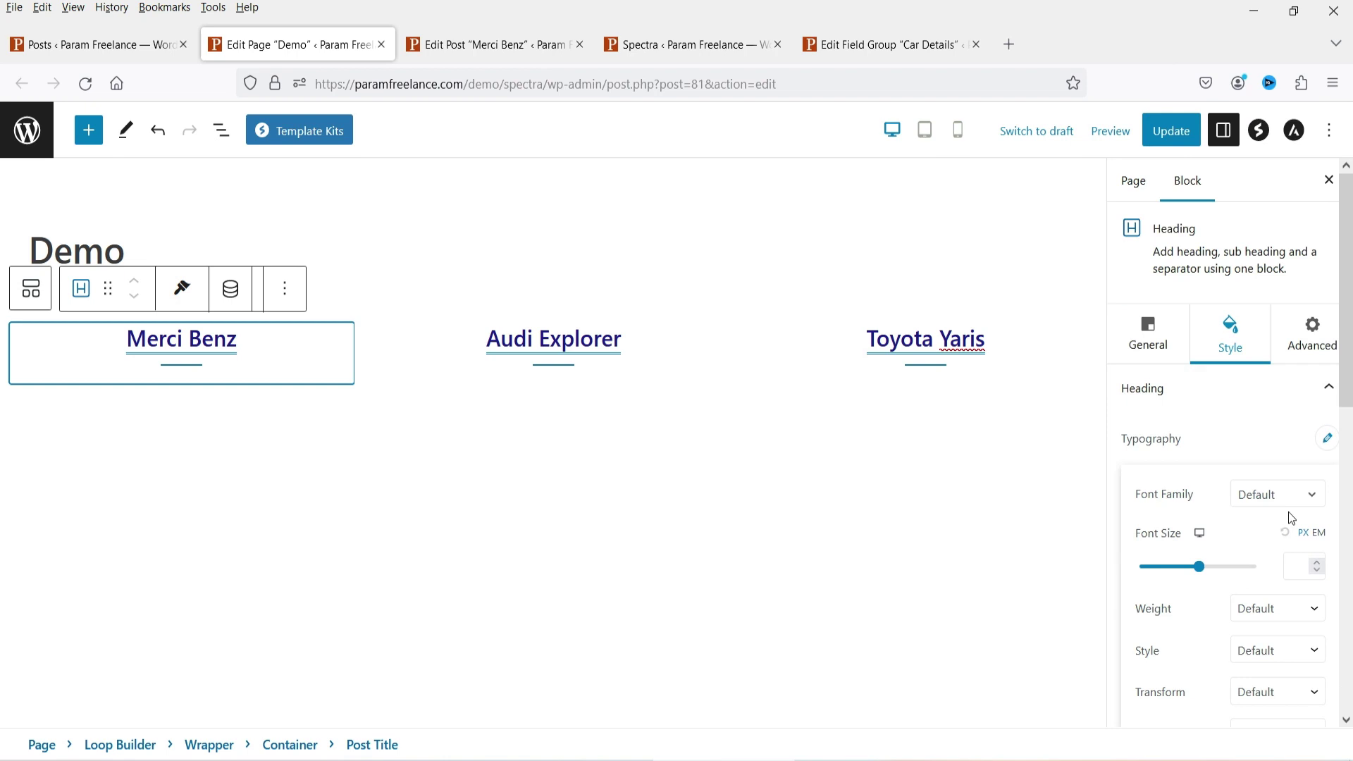
pyautogui.scroll(-2, 1278, 568)
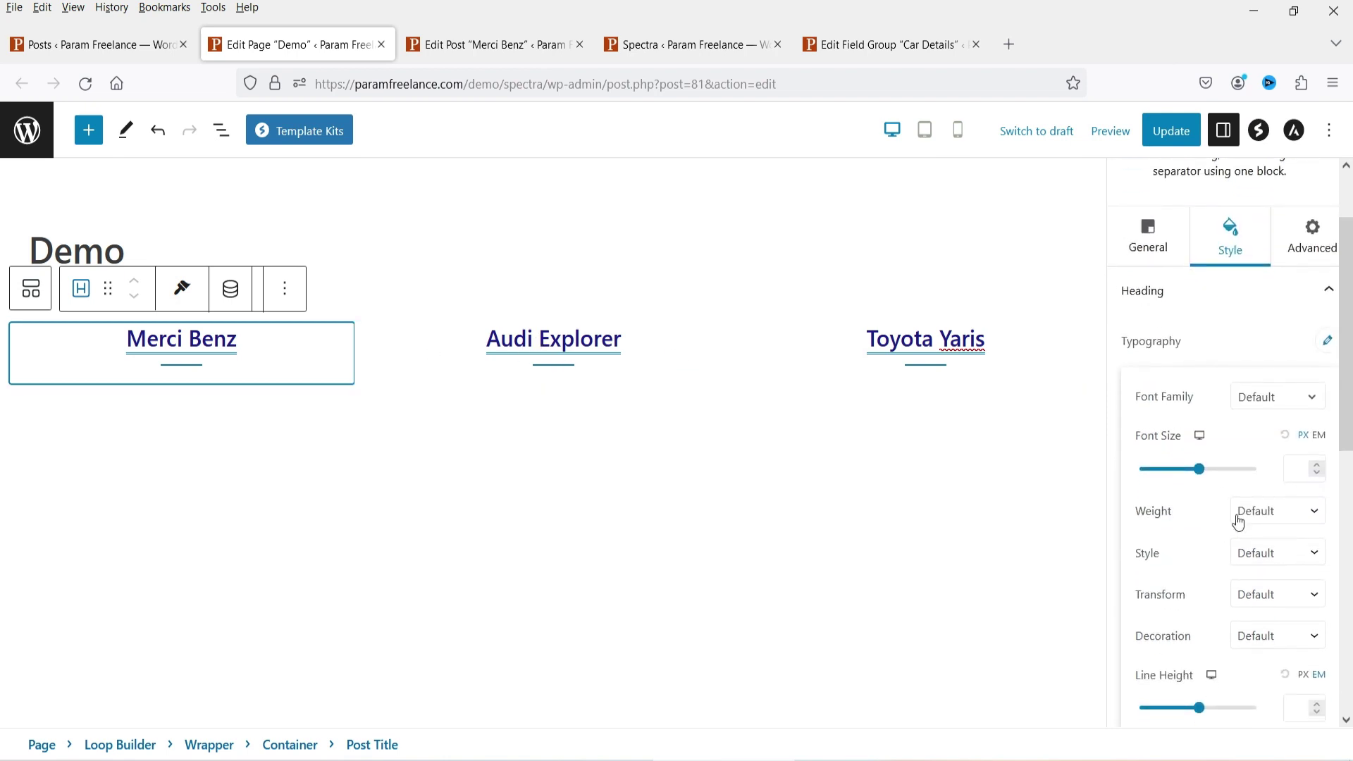
pyautogui.scroll(-4, 1258, 572)
pyautogui.scroll(2, 1242, 553)
pyautogui.click(1278, 463)
pyautogui.click(1279, 465)
pyautogui.click(1277, 500)
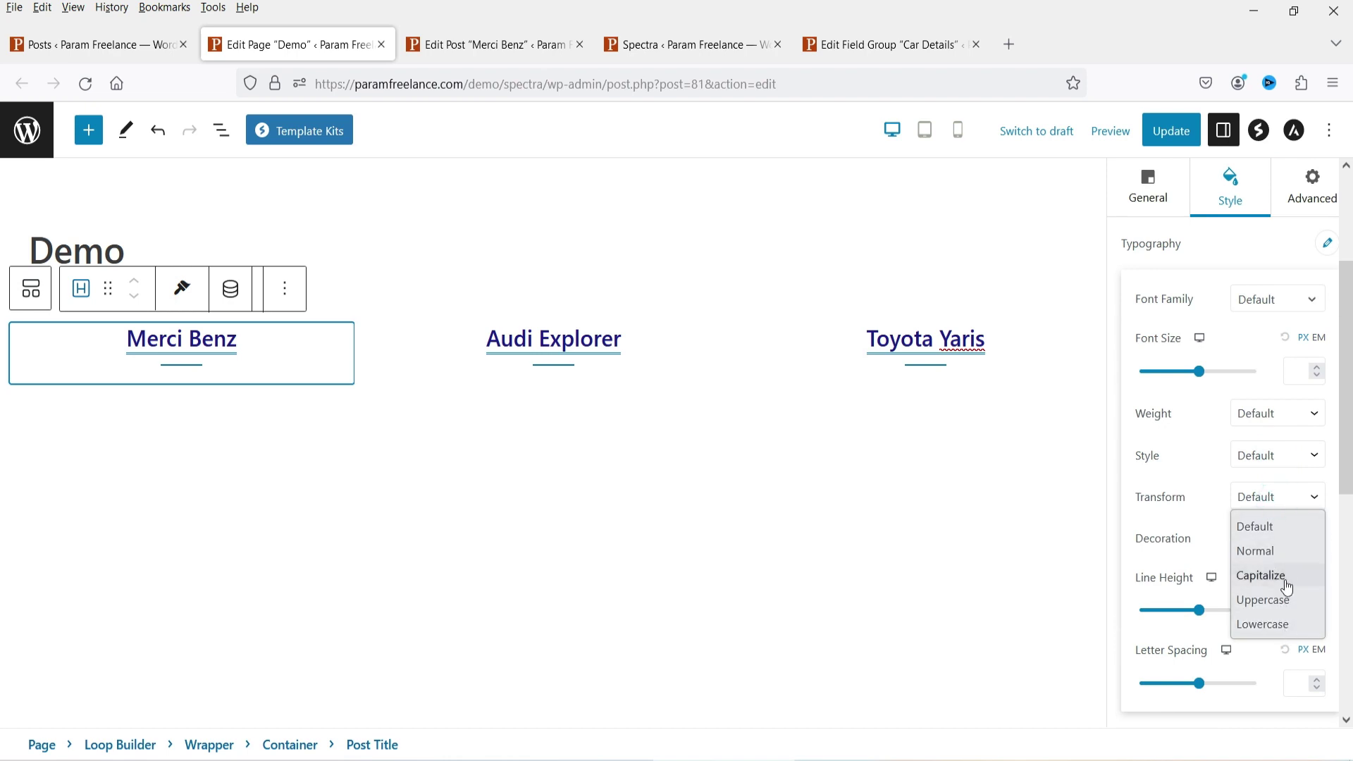
pyautogui.click(1285, 579)
pyautogui.click(1277, 501)
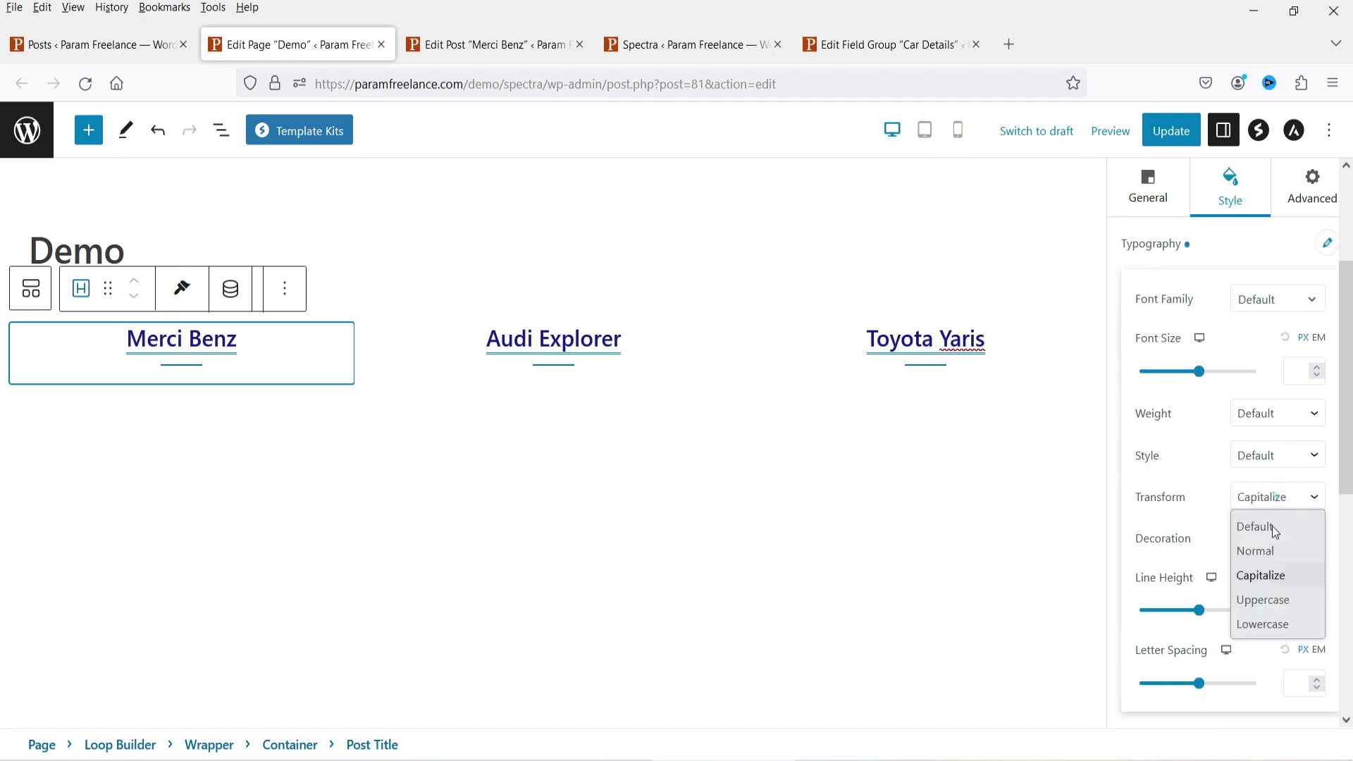
pyautogui.click(1284, 598)
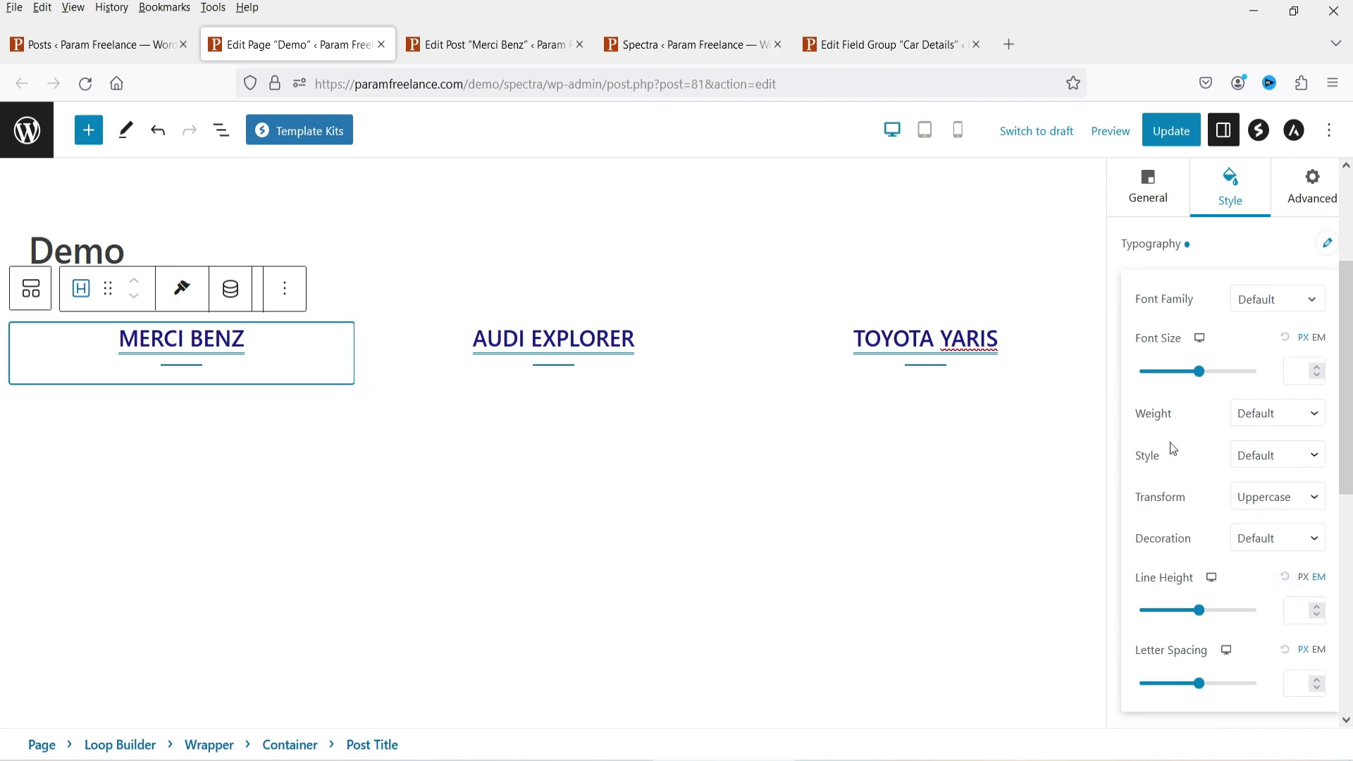
pyautogui.click(1225, 244)
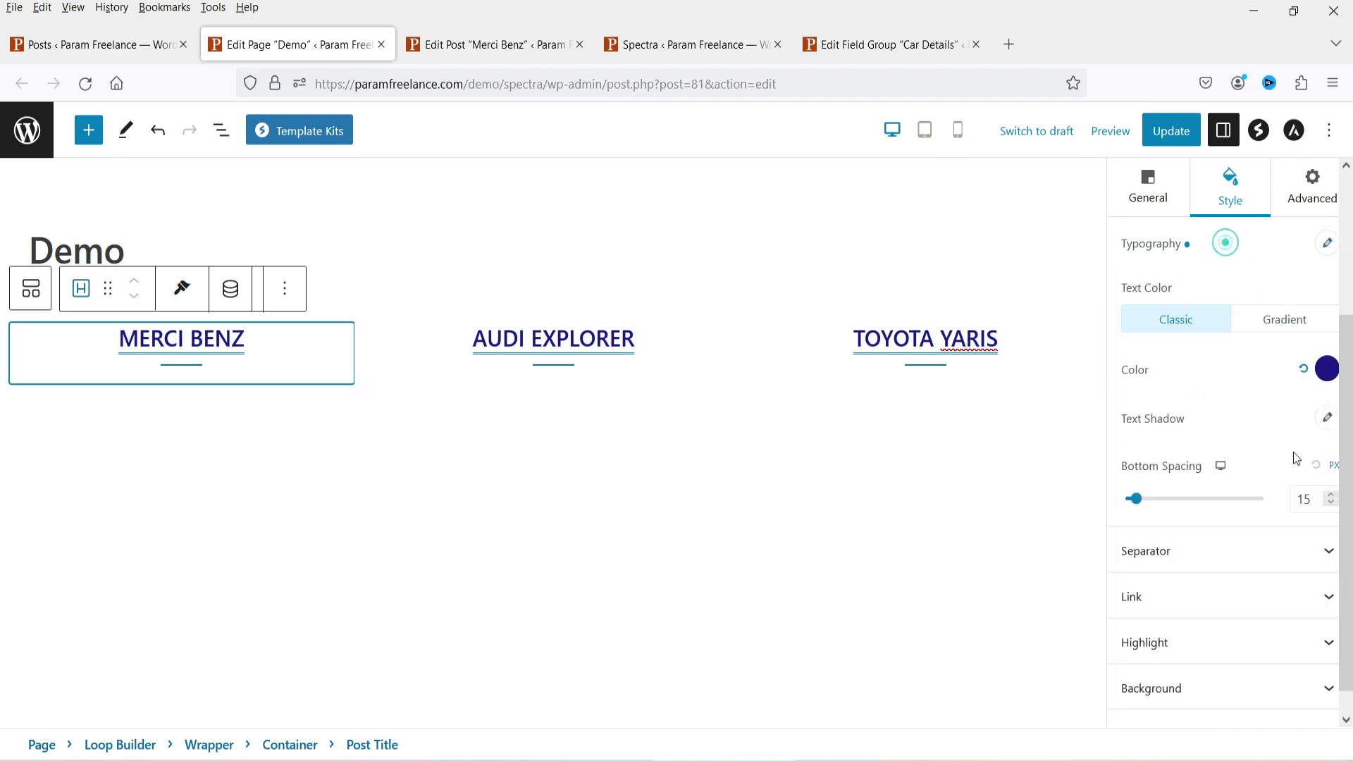
# Examine the Separator, Link and Highlight style settings of the post title heading, including the link's hover color
pyautogui.click(1210, 557)
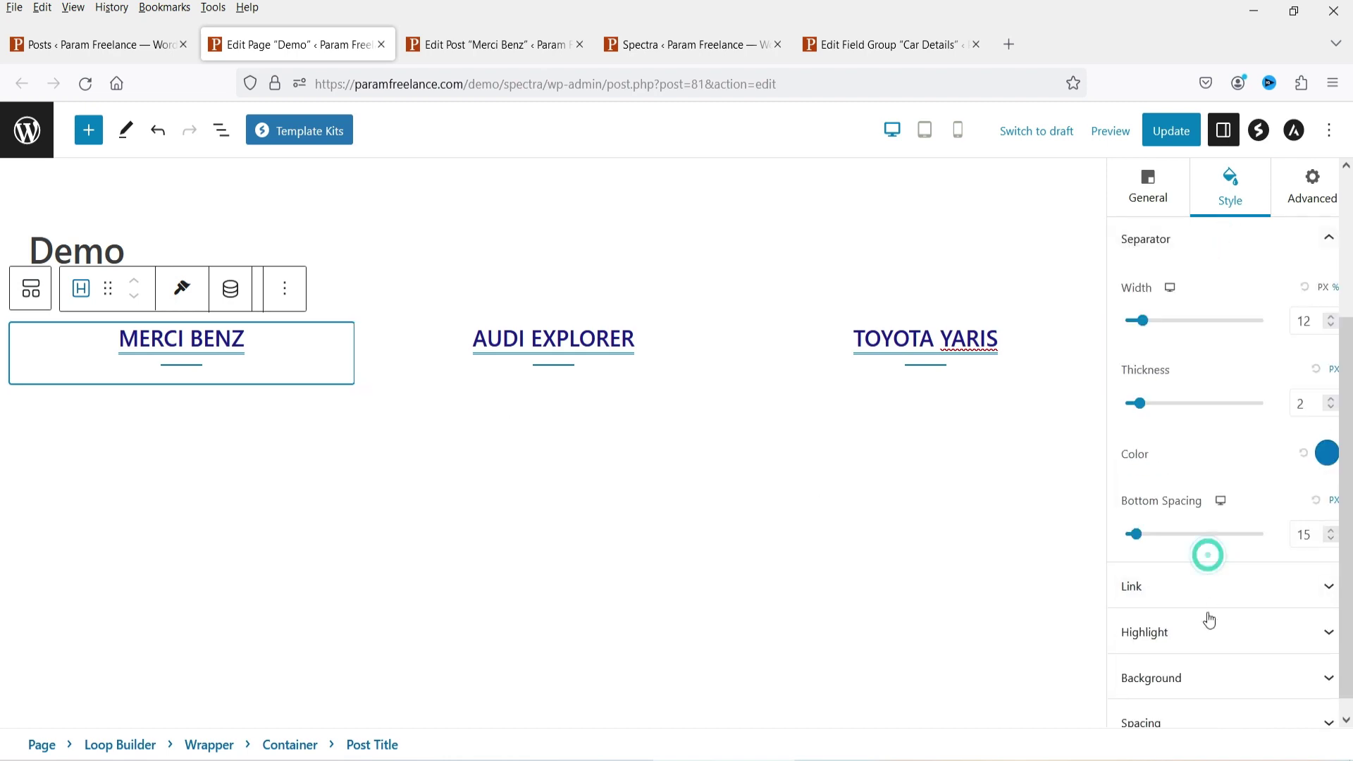
pyautogui.click(1208, 572)
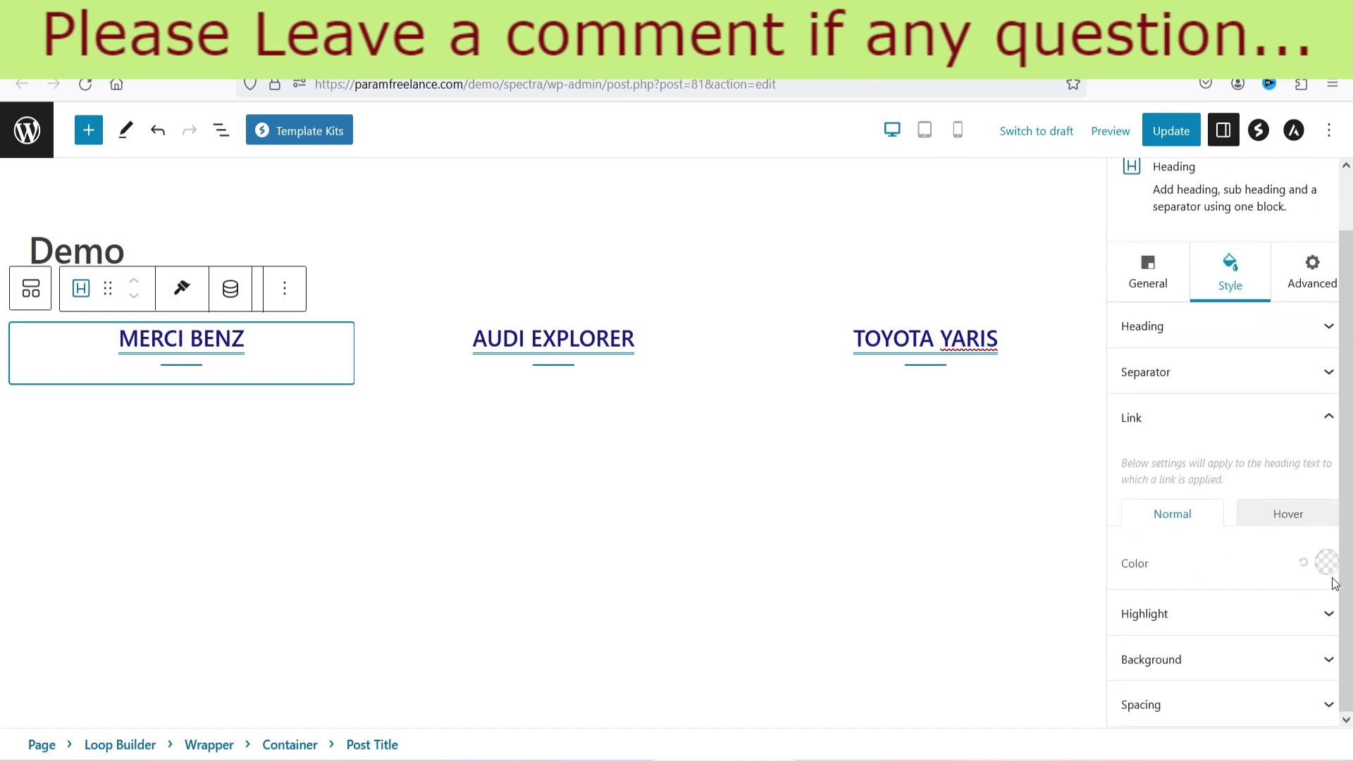
pyautogui.click(1308, 516)
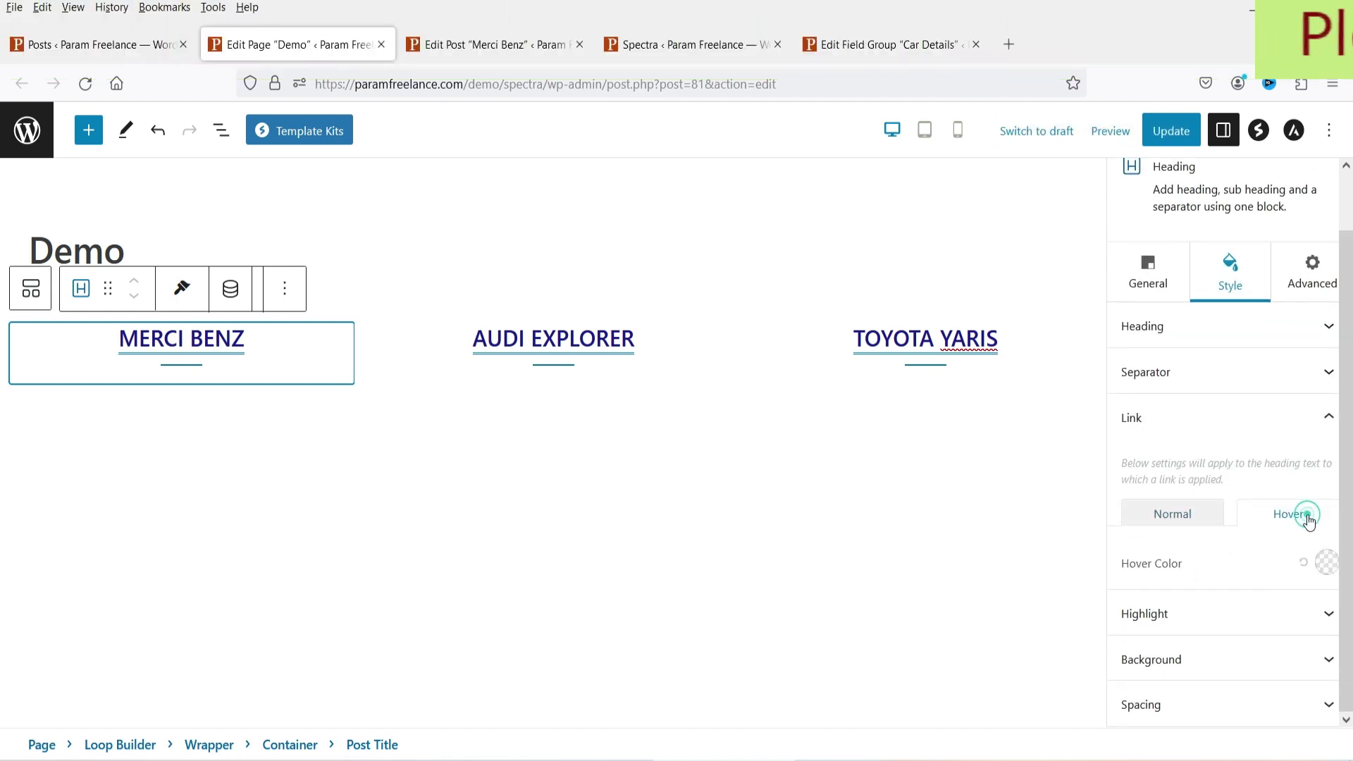
pyautogui.click(1162, 613)
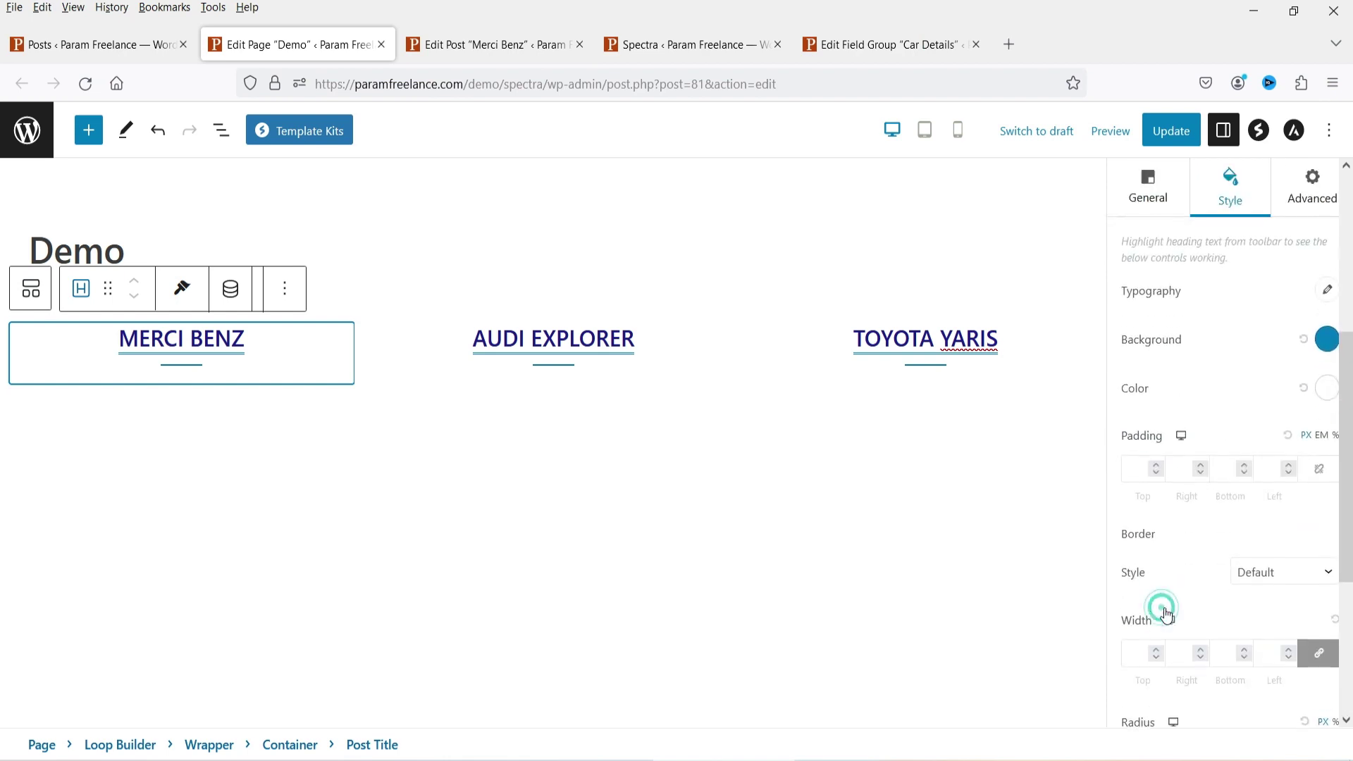
pyautogui.scroll(-4, 1238, 538)
pyautogui.scroll(4, 1226, 522)
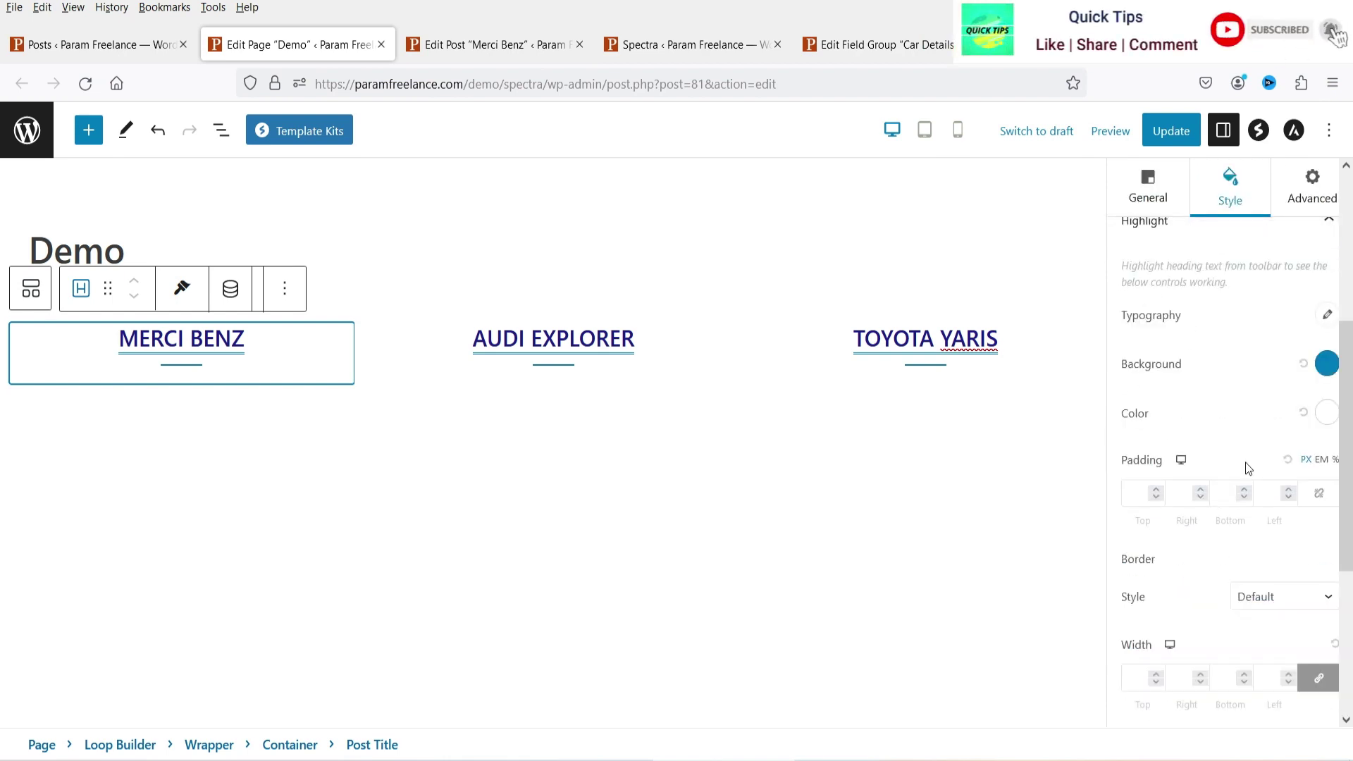
pyautogui.scroll(-4, 1258, 543)
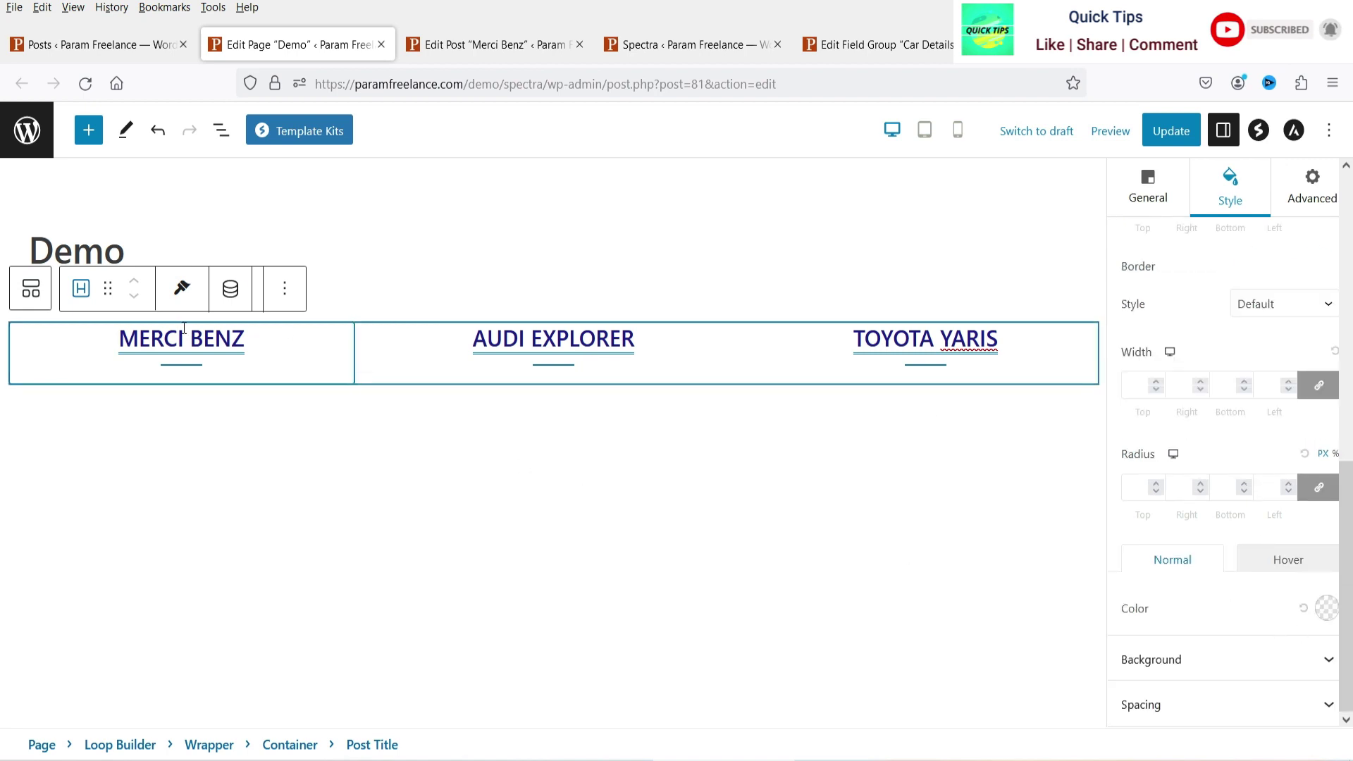
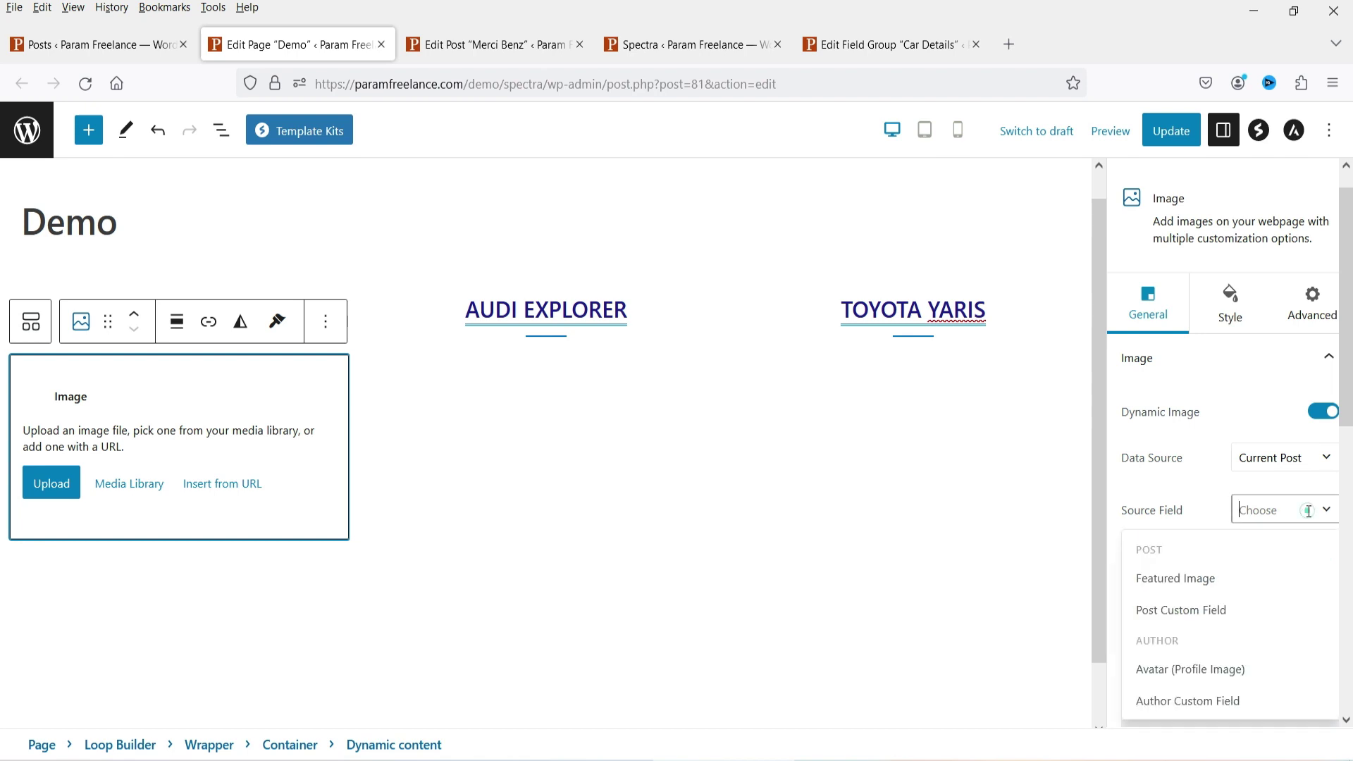
# Set the dynamic image's source field to Featured Image at Full size, checking the featured image in the Merci Benz post
pyautogui.click(1200, 584)
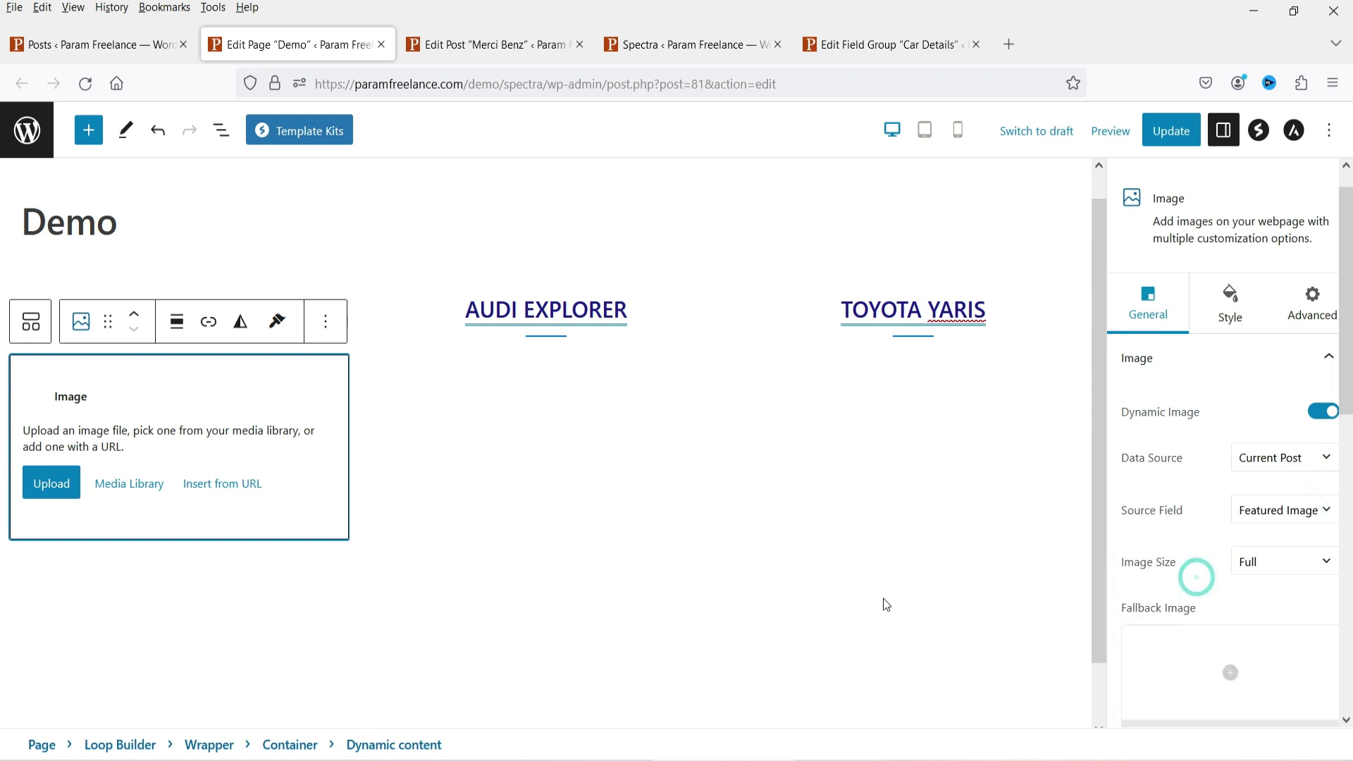
pyautogui.click(451, 49)
pyautogui.scroll(-7, 1208, 341)
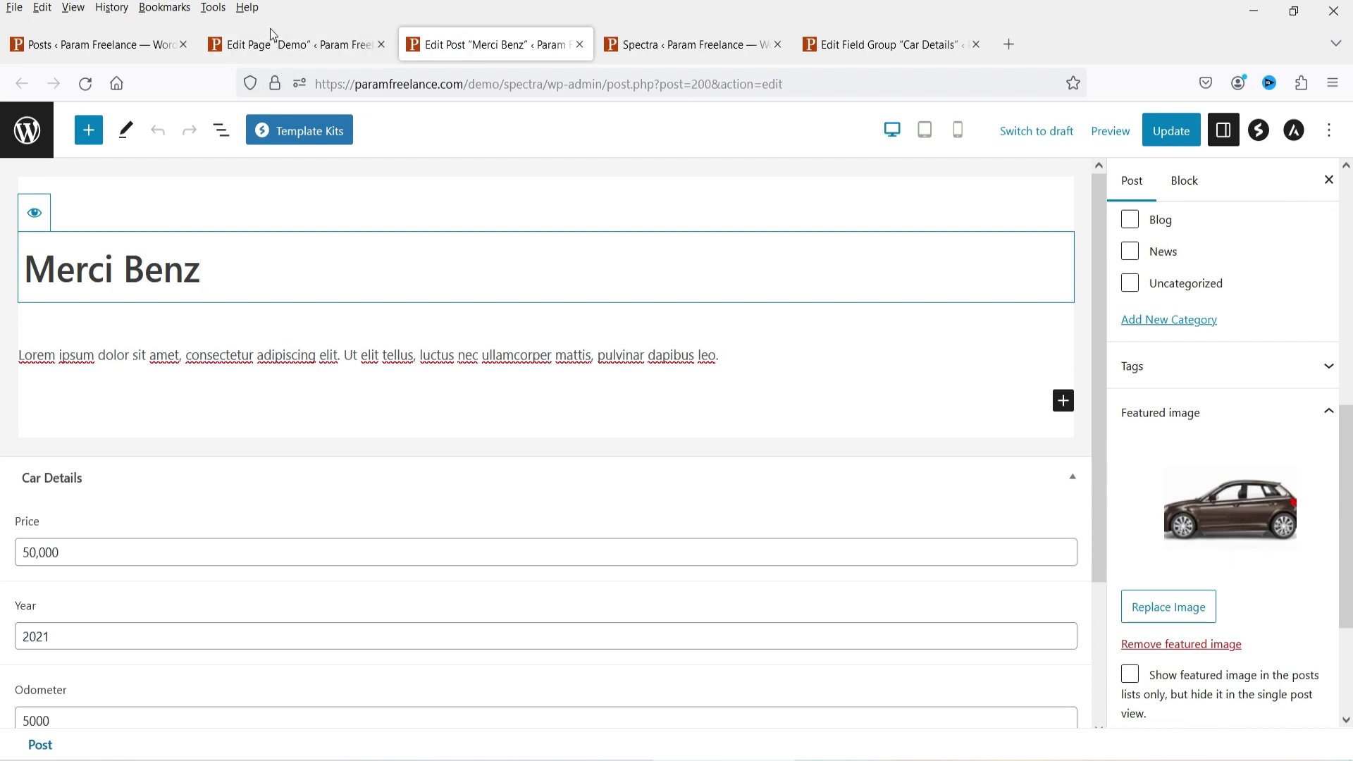
pyautogui.click(299, 45)
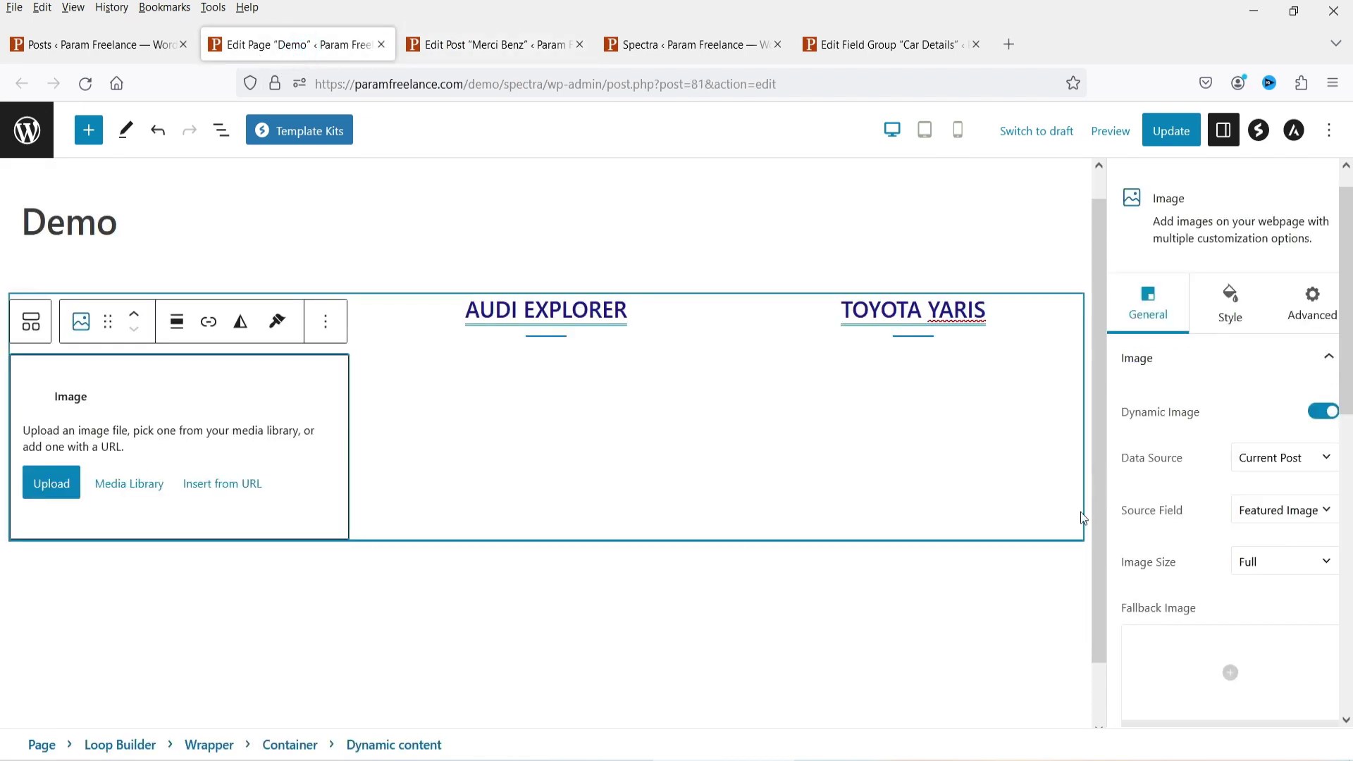
pyautogui.scroll(-3, 1283, 459)
pyautogui.click(1300, 368)
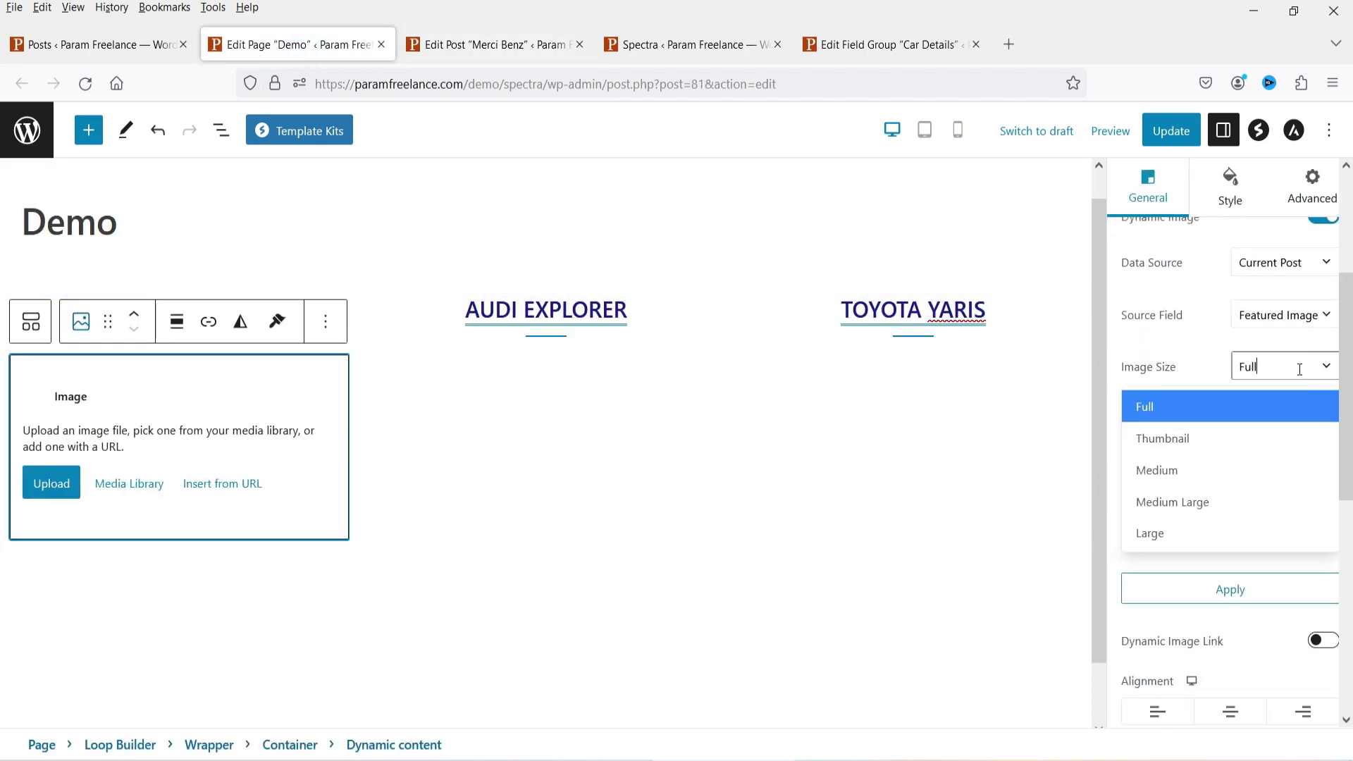
pyautogui.click(1189, 370)
pyautogui.click(1111, 512)
pyautogui.scroll(-2, 1341, 391)
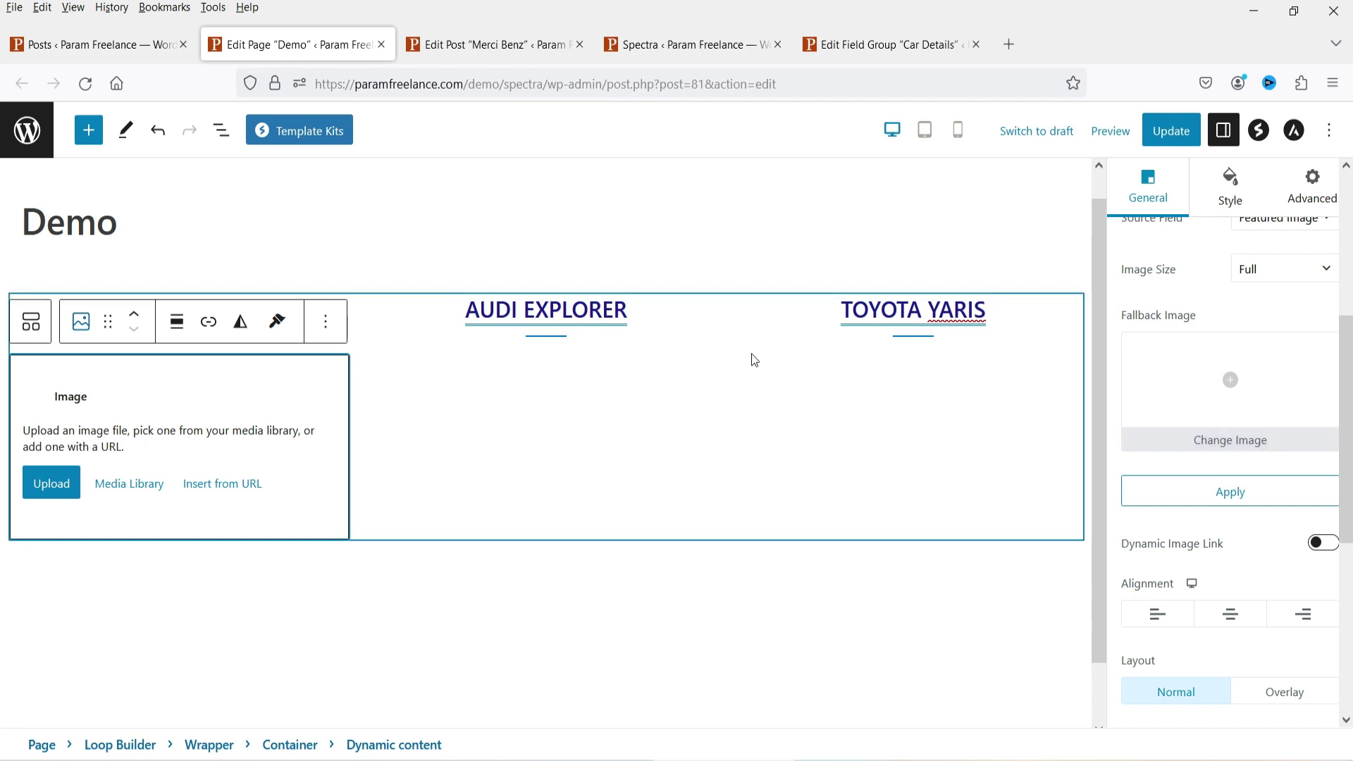
# Enable the dynamic image link with Post Permalink as its source field, and apply the dynamic image settings
pyautogui.click(1324, 552)
pyautogui.scroll(-3, 1264, 428)
pyautogui.click(1298, 455)
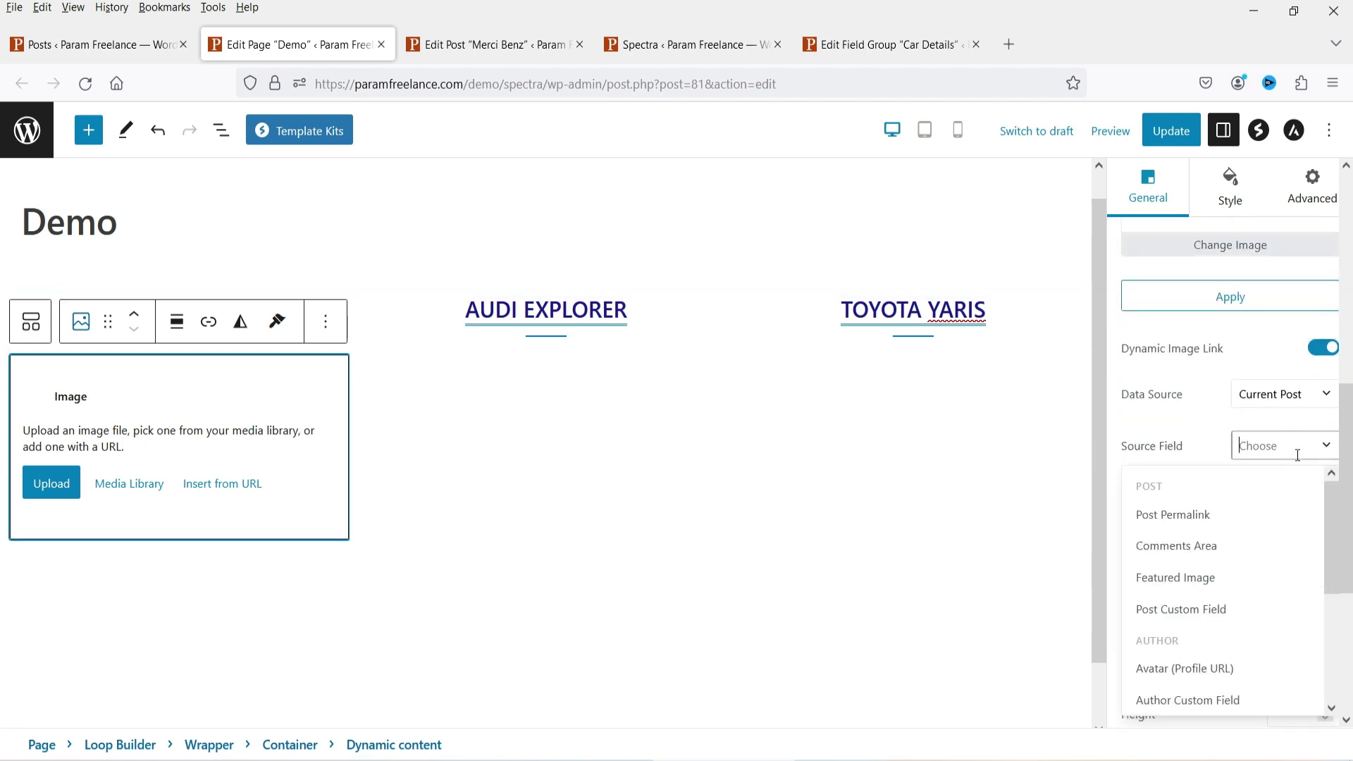
pyautogui.click(1206, 516)
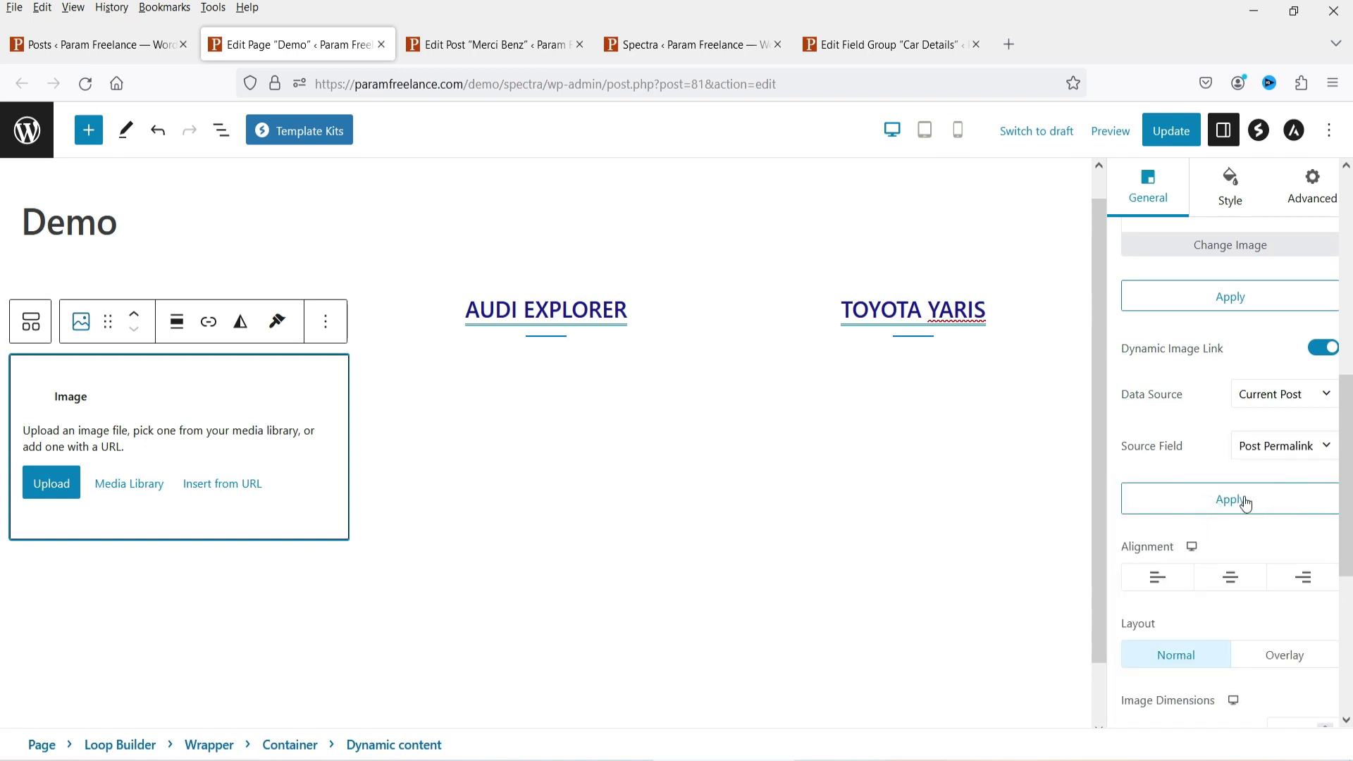
pyautogui.scroll(3, 1241, 494)
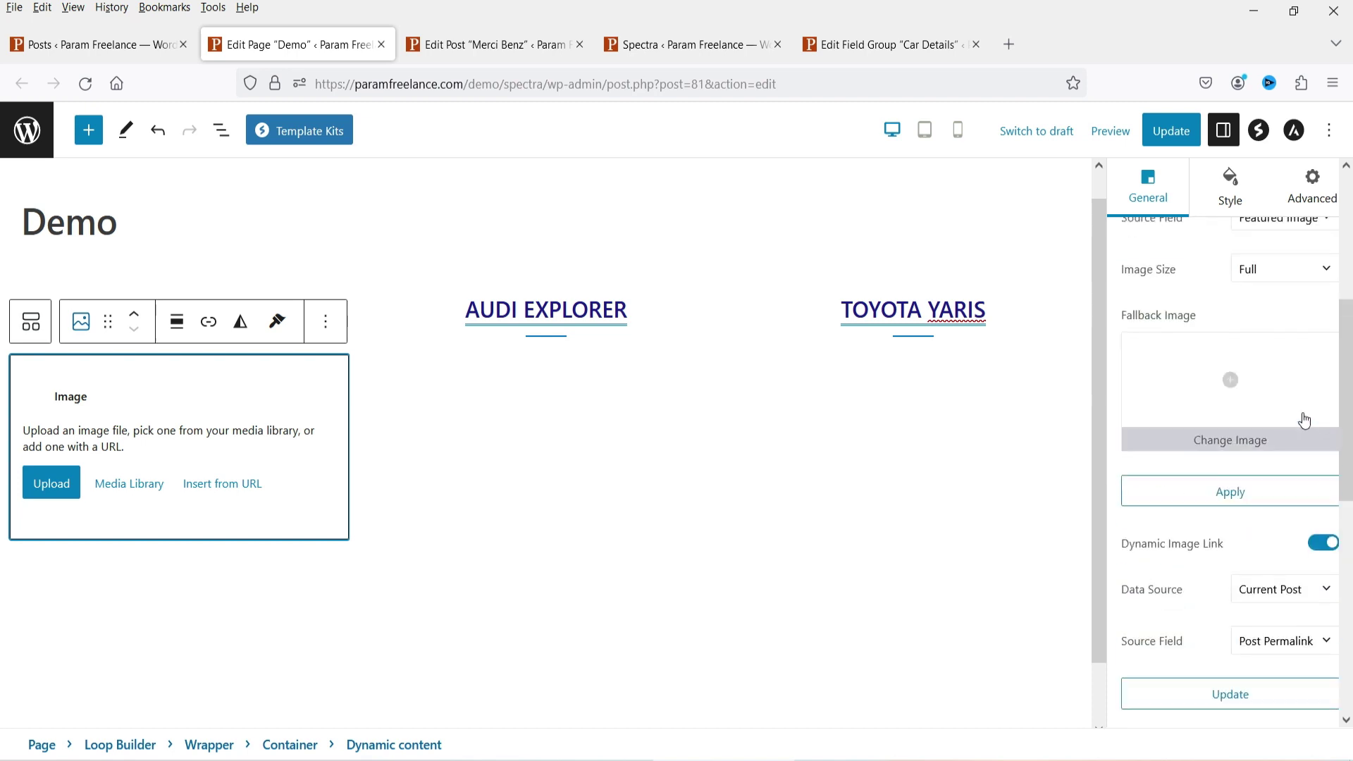
pyautogui.click(1231, 499)
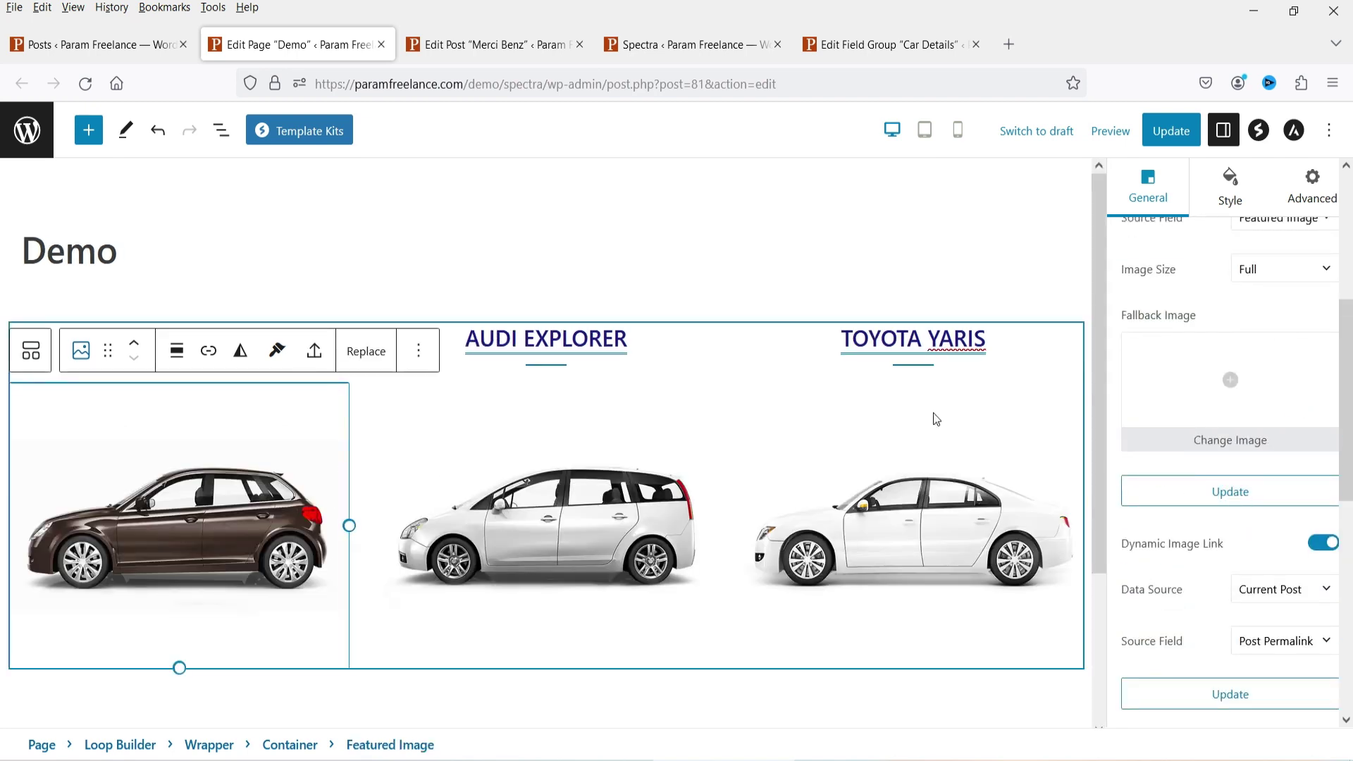
# Try the Circle mask shape on the loop's featured image and reset the mask shape to None
pyautogui.scroll(-8, 1148, 459)
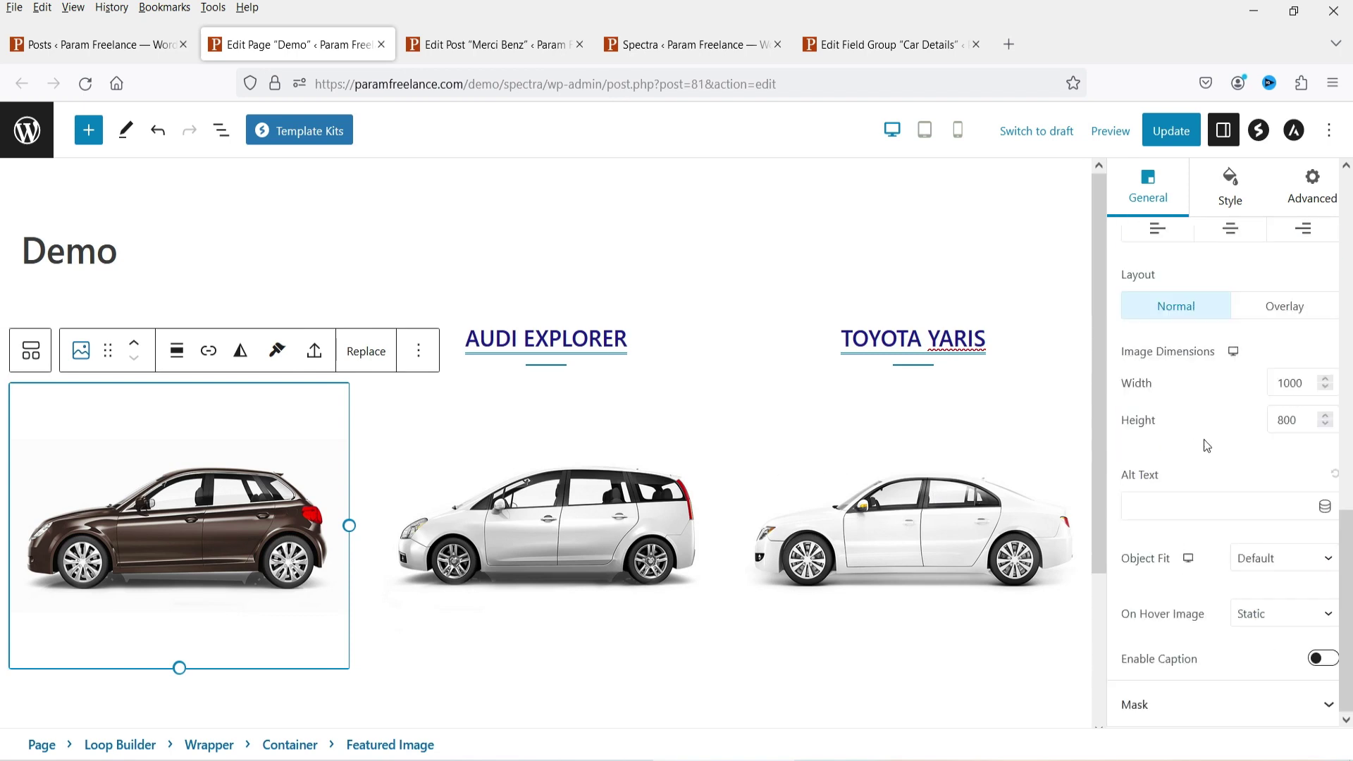
pyautogui.click(1199, 718)
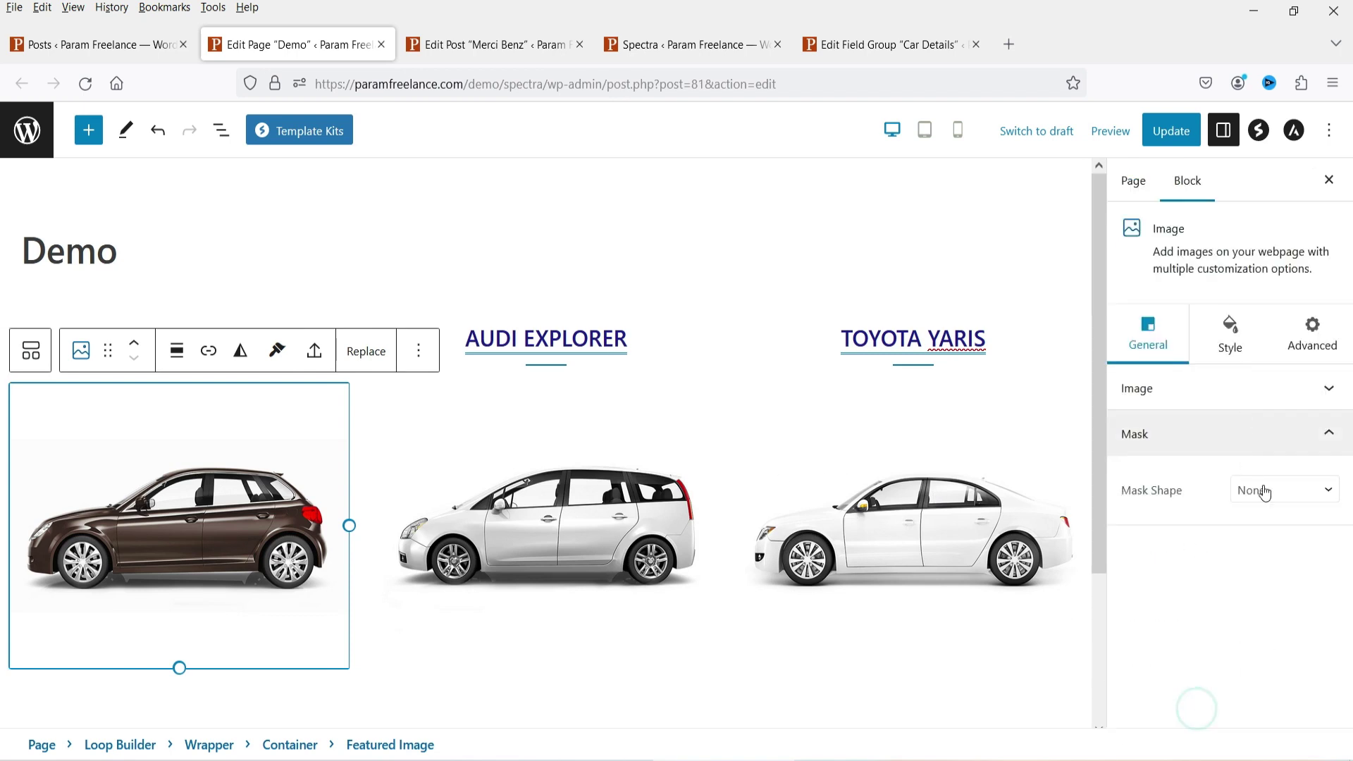
pyautogui.click(1286, 497)
pyautogui.click(1290, 546)
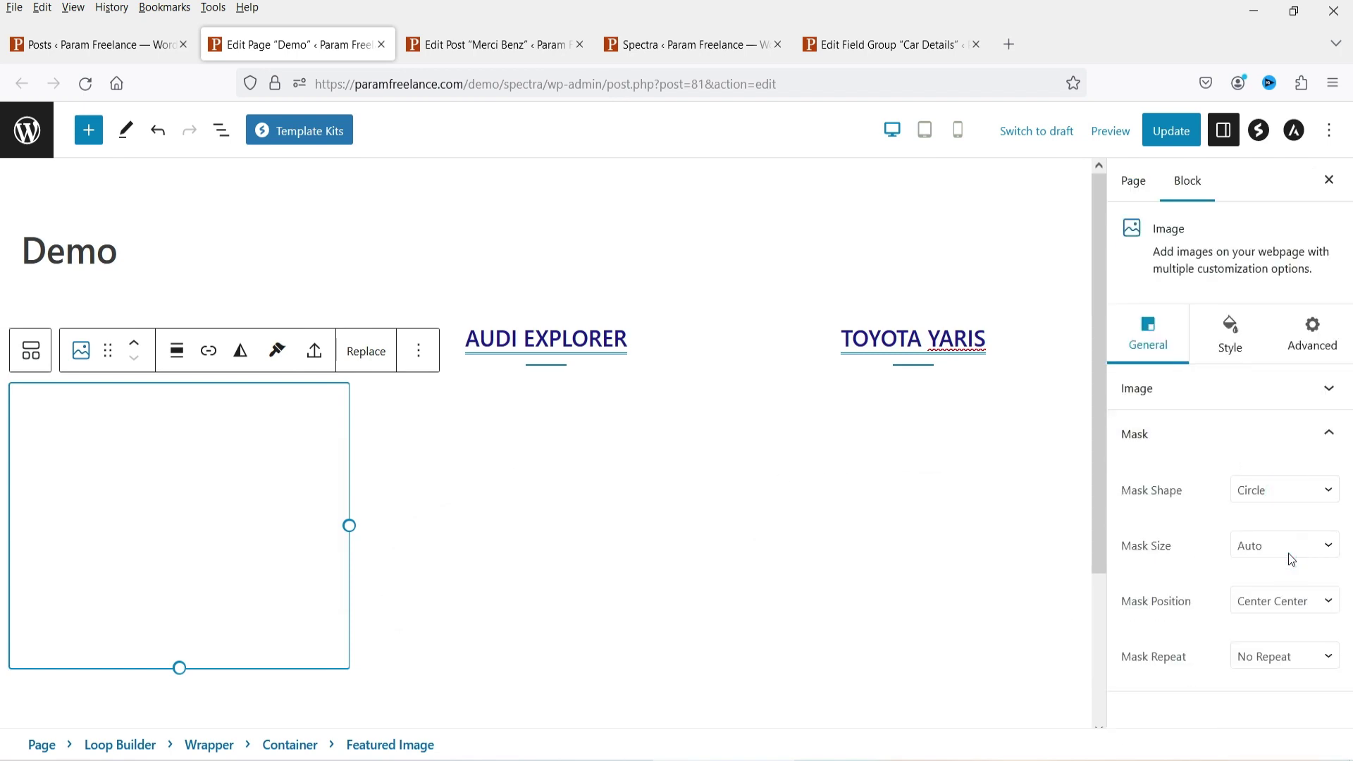
pyautogui.click(1281, 496)
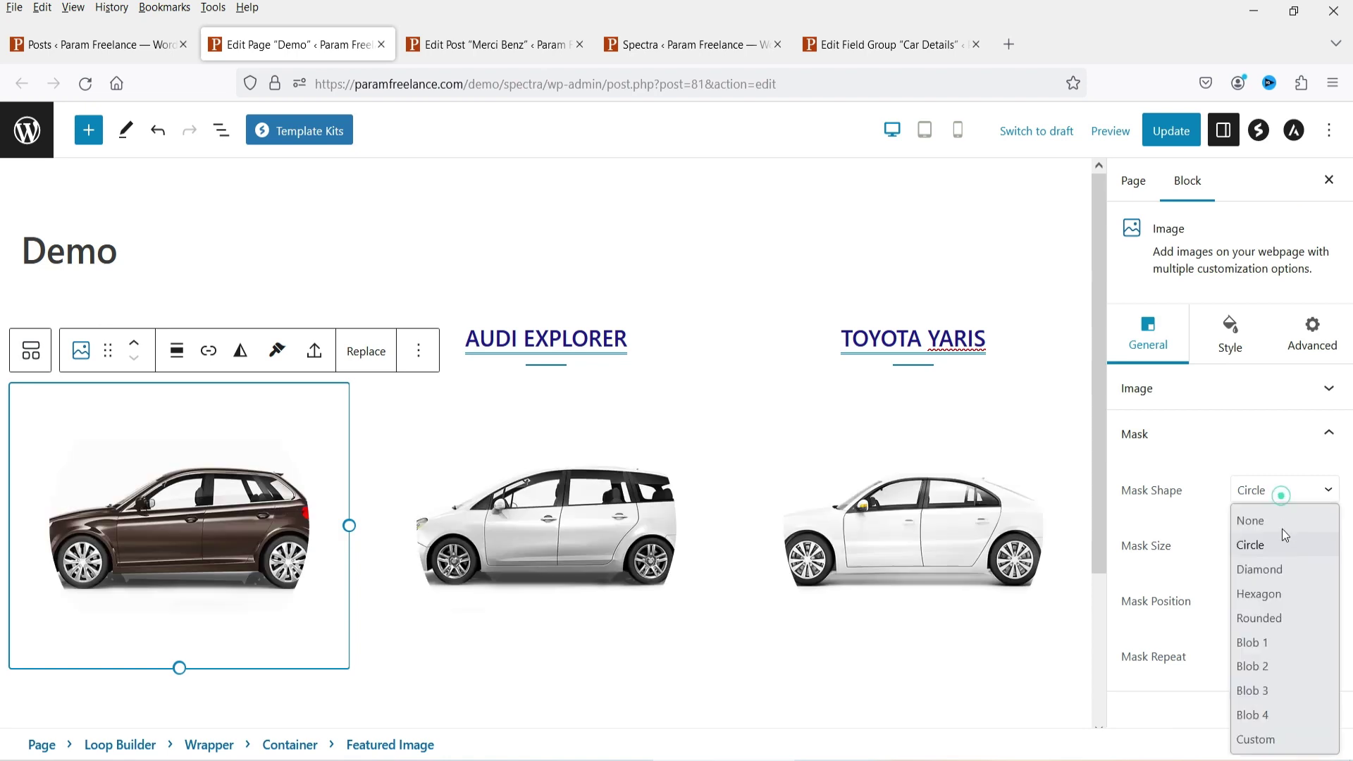
pyautogui.click(1283, 564)
pyautogui.press('Home')
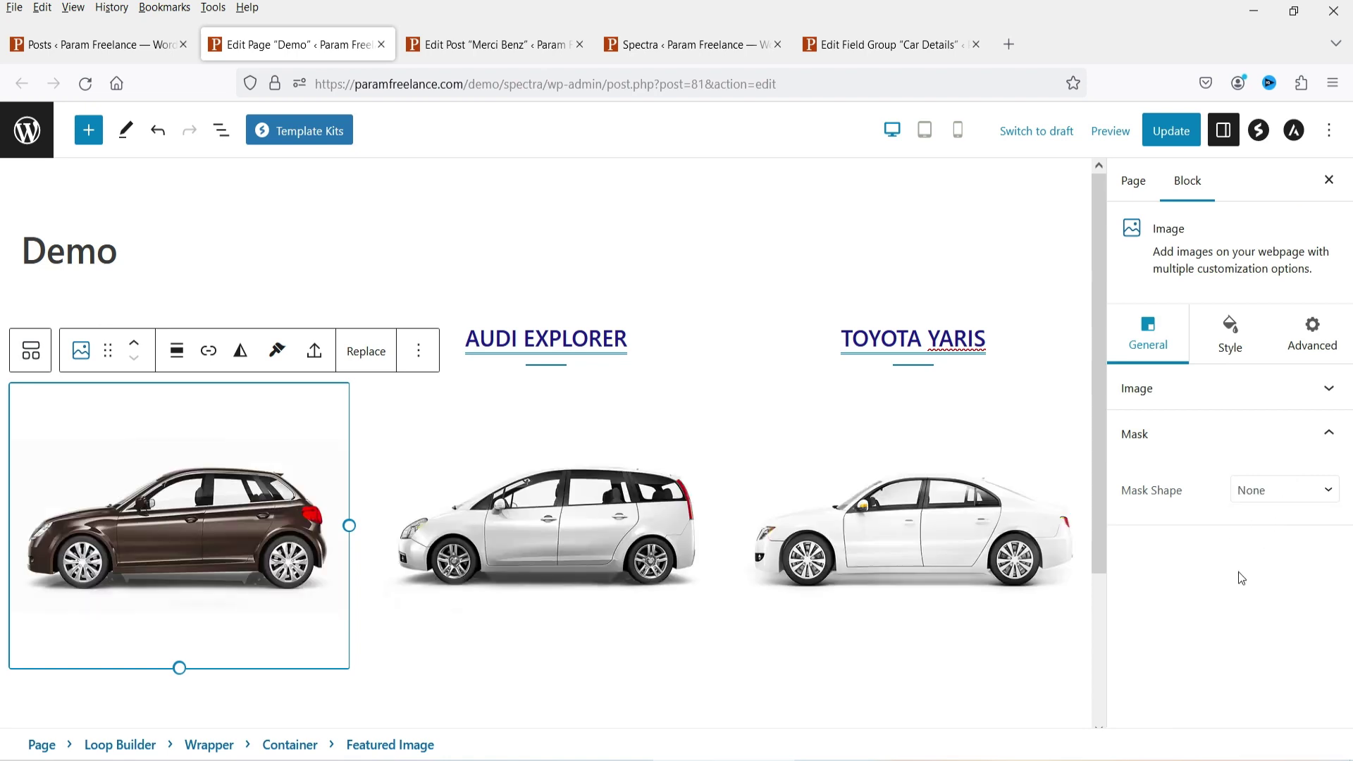
# Review the featured image's border and margin style settings and the fields in the Car Details field group
pyautogui.click(1226, 348)
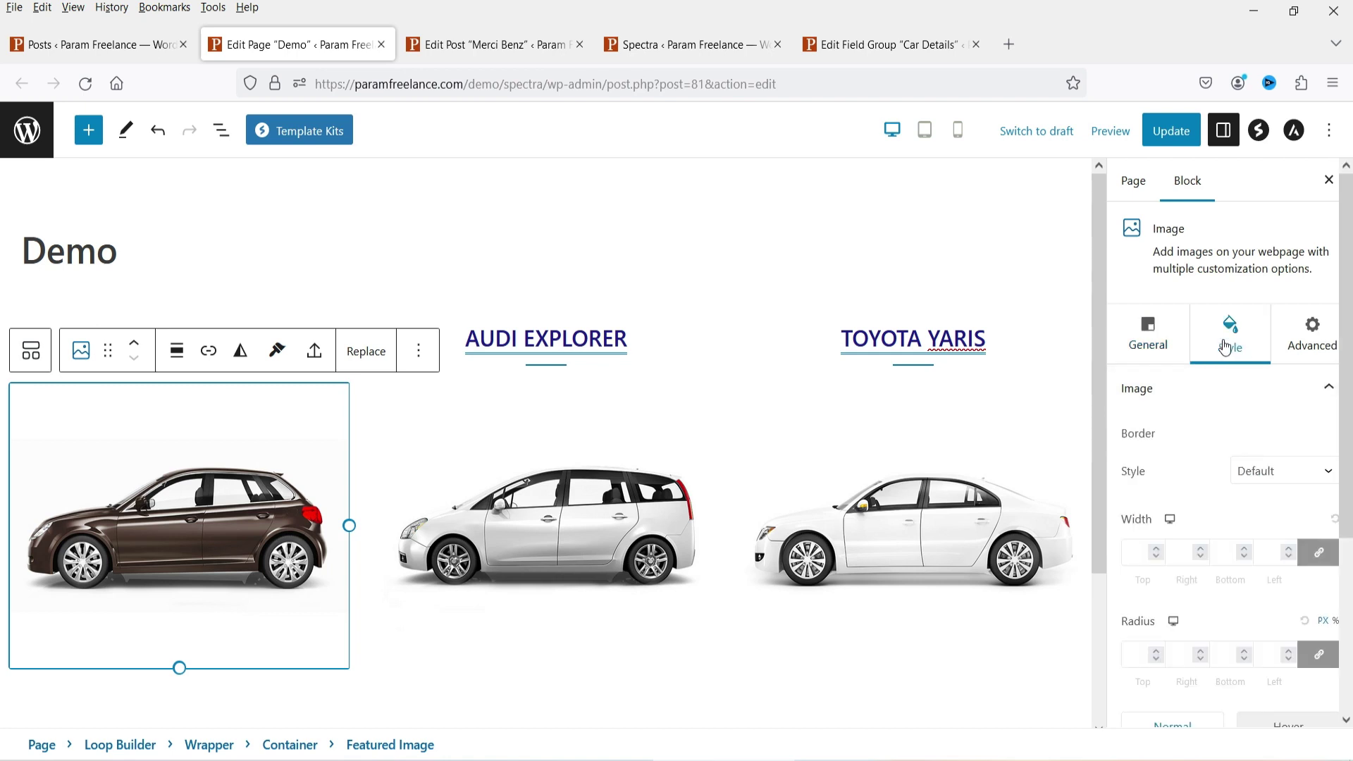
pyautogui.scroll(-4, 1249, 497)
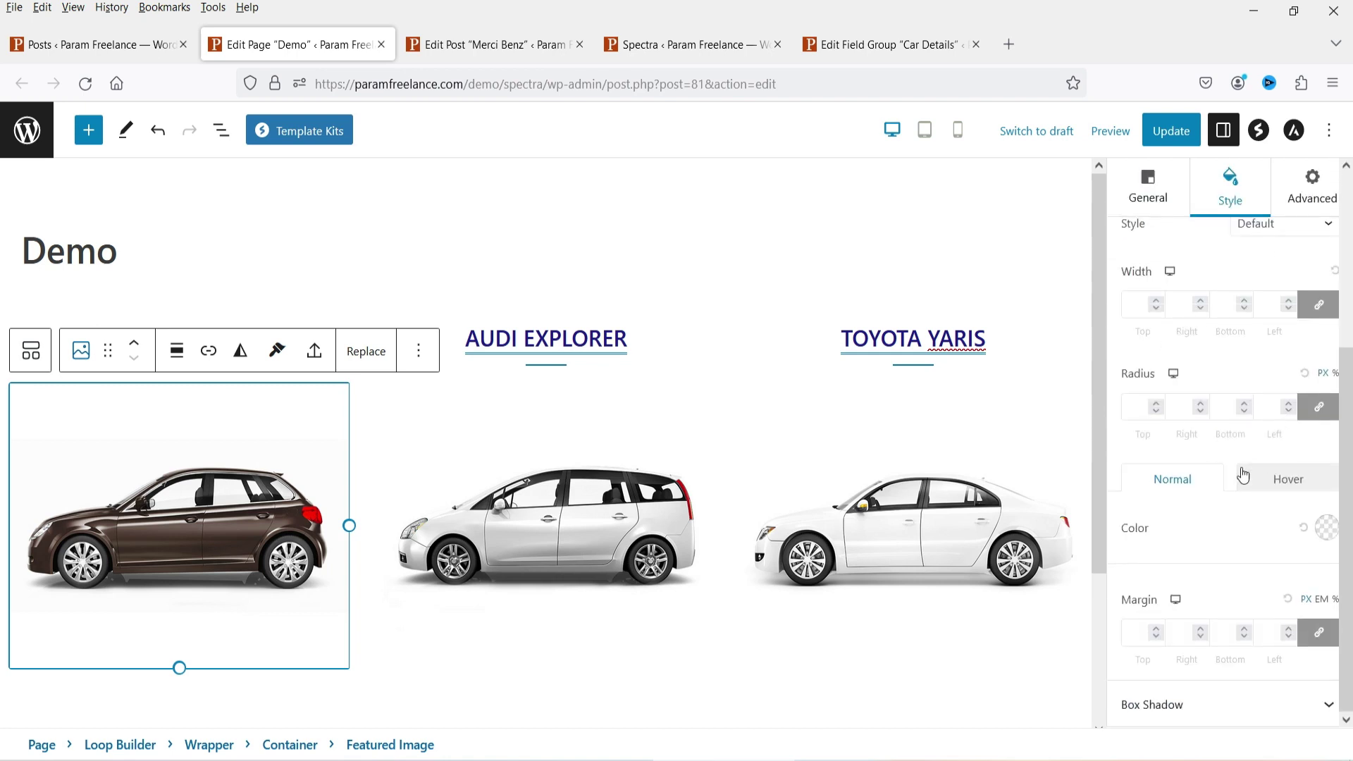
pyautogui.scroll(5, 1216, 500)
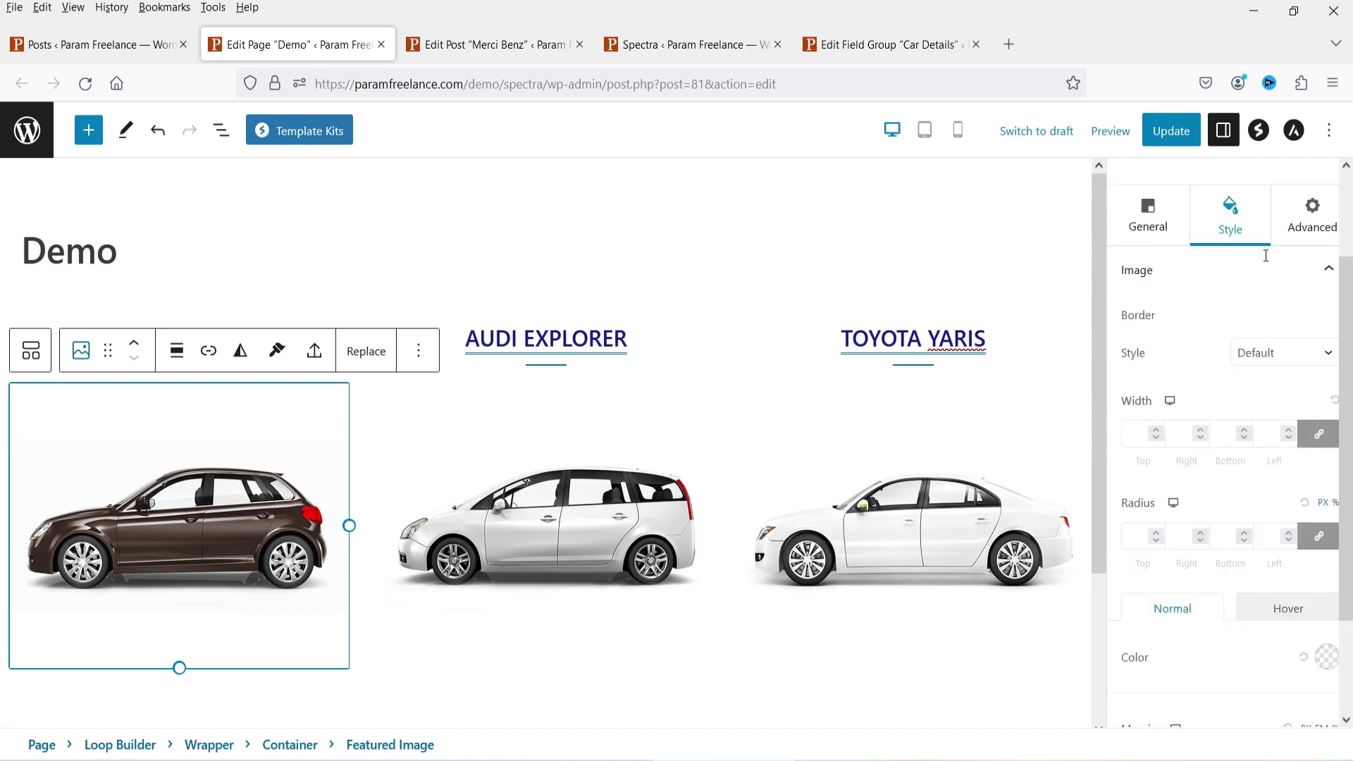
pyautogui.click(1148, 337)
pyautogui.scroll(-3, 279, 433)
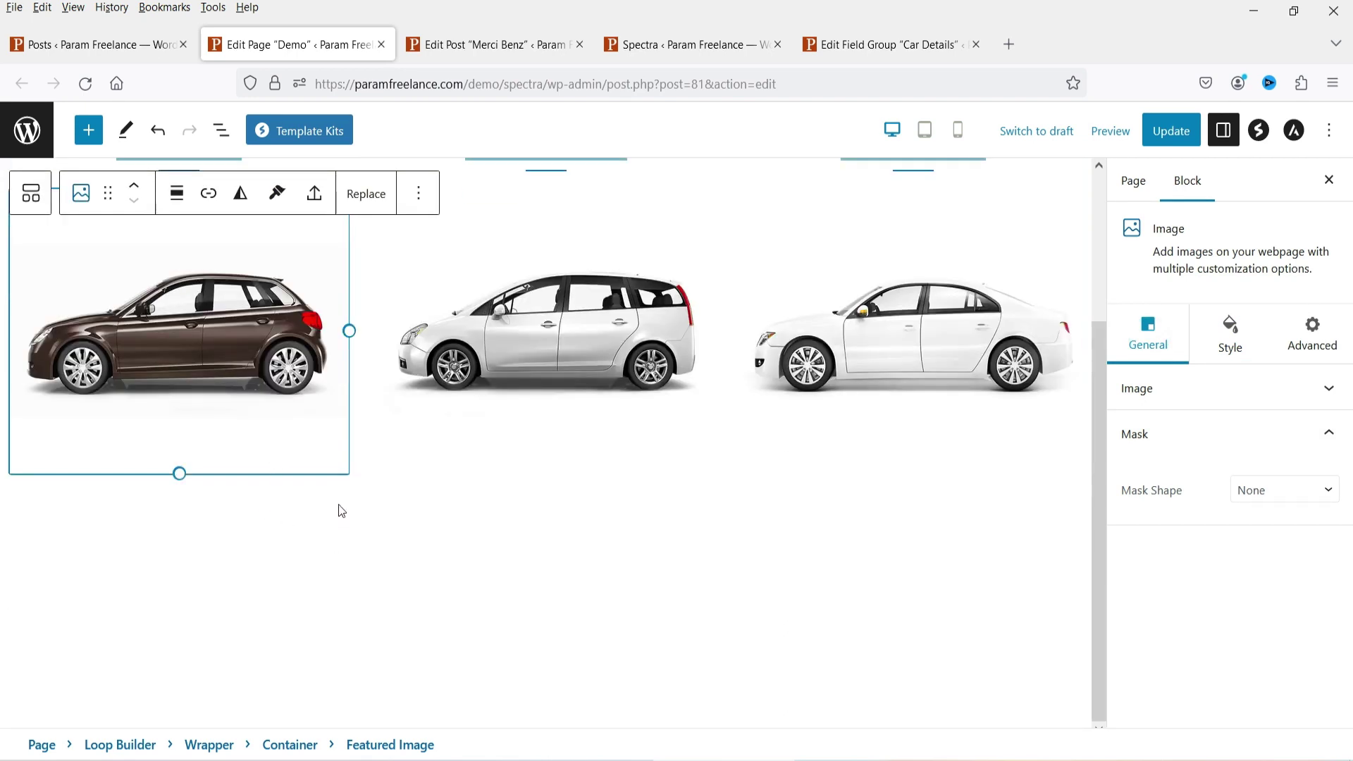
pyautogui.scroll(3, 353, 514)
pyautogui.click(845, 44)
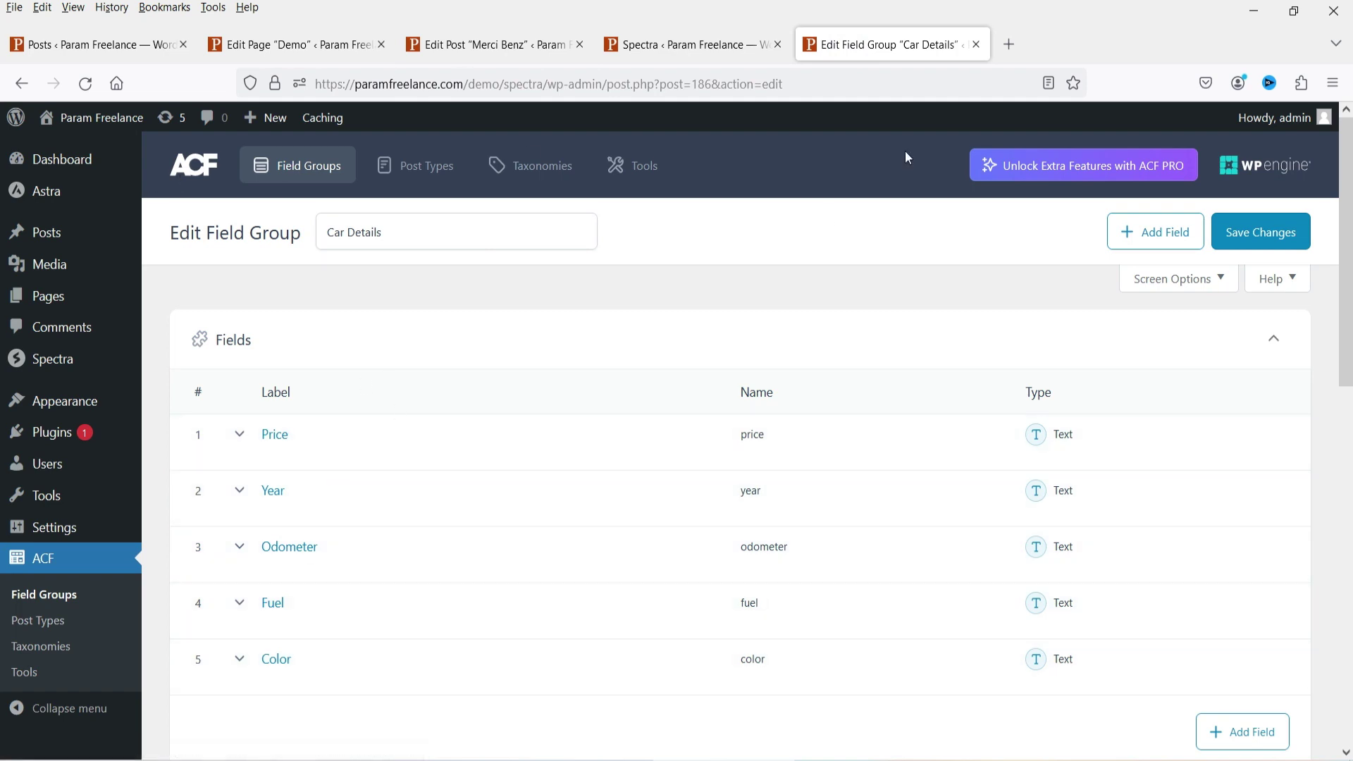
pyautogui.click(266, 49)
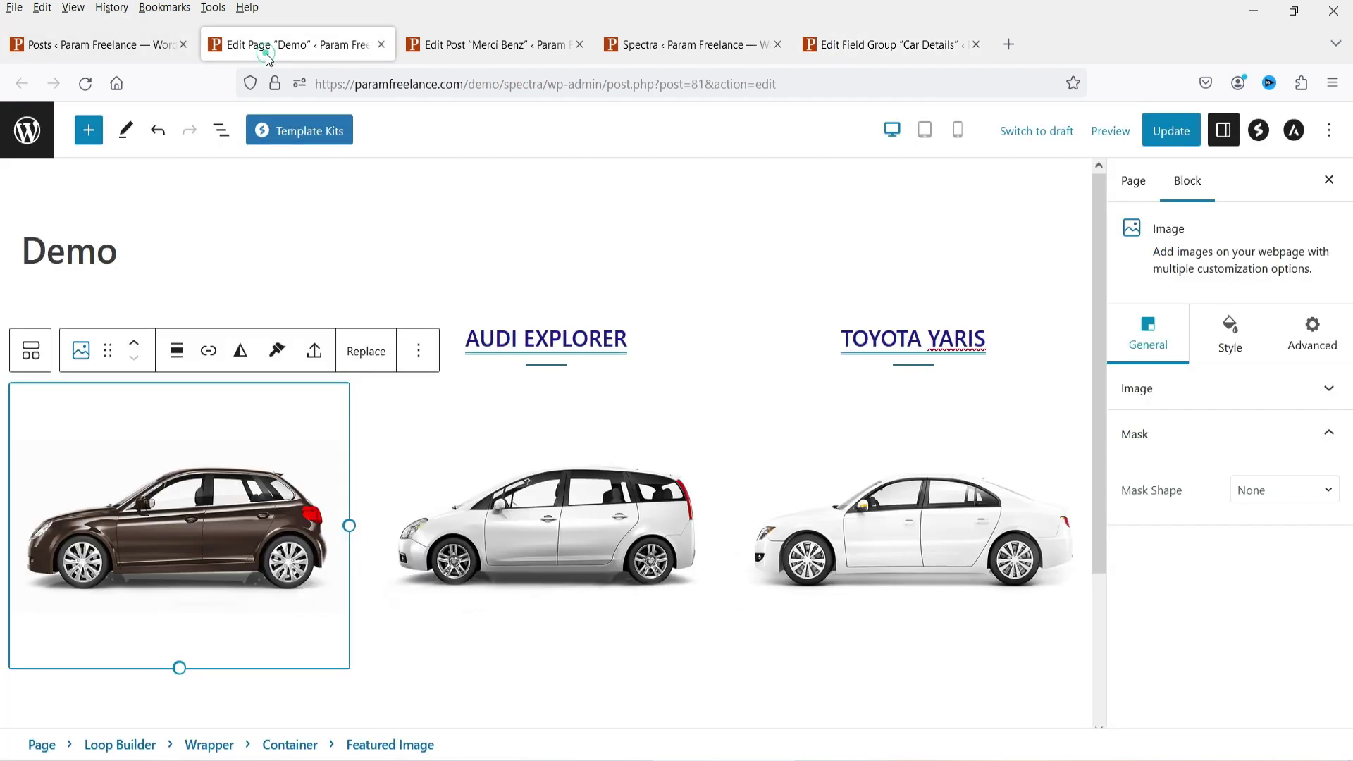
# Add a Heading block below the featured image in the loop container and set its heading tag to P
pyautogui.click(28, 349)
pyautogui.scroll(-3, 350, 393)
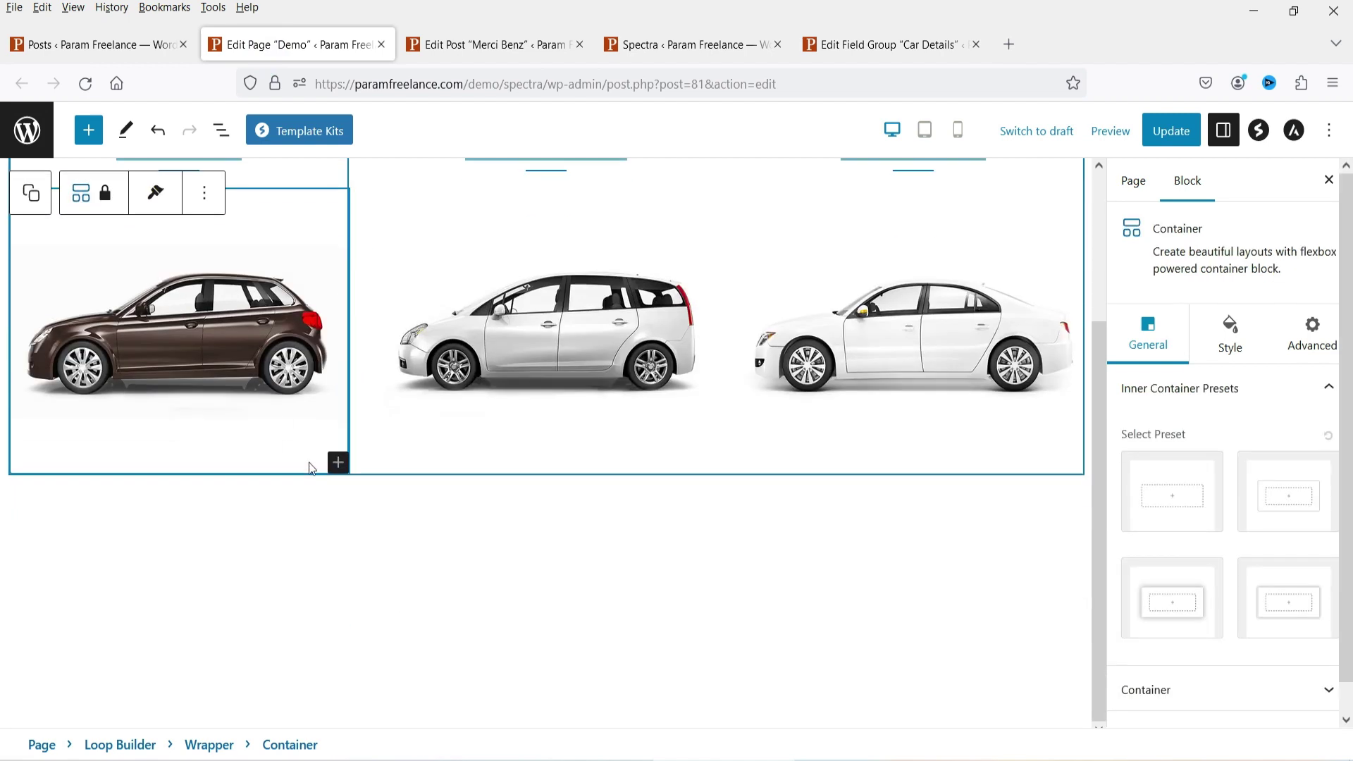
pyautogui.click(337, 464)
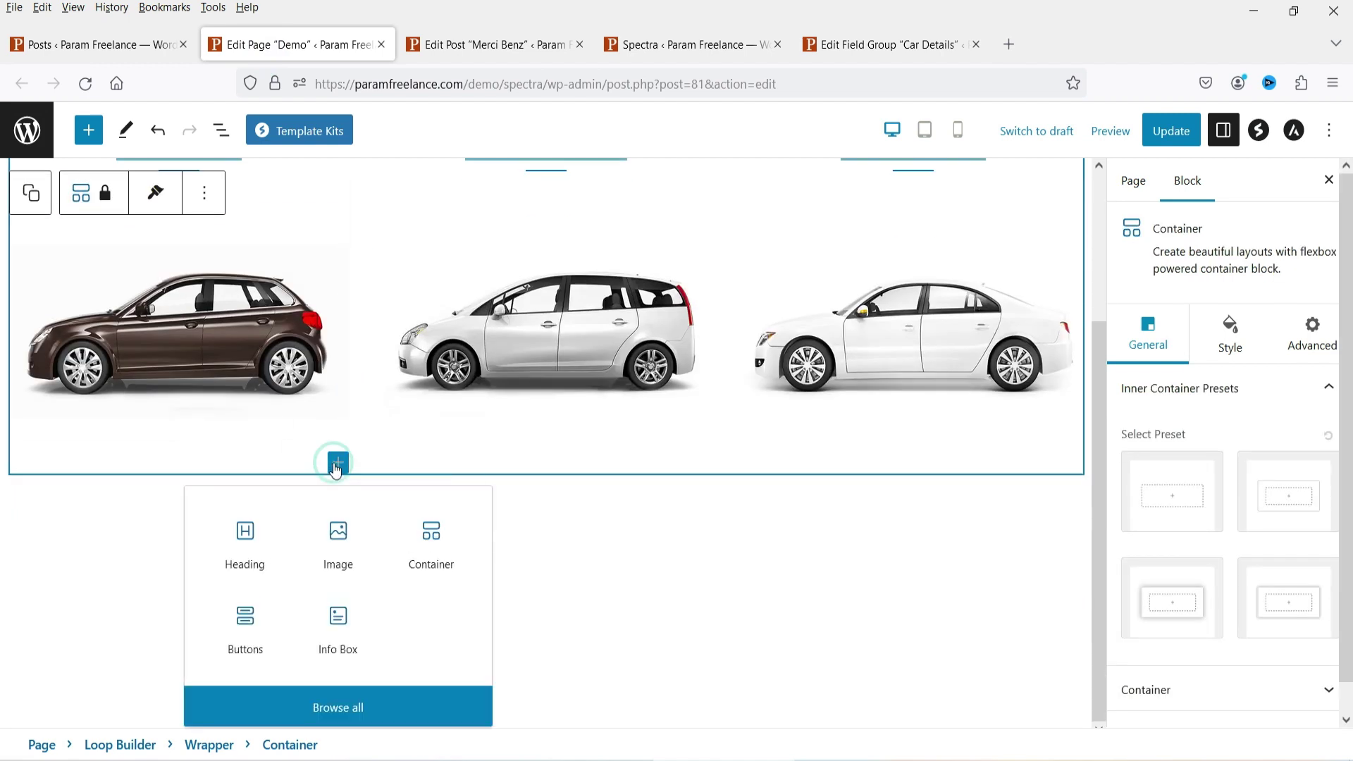
pyautogui.click(251, 570)
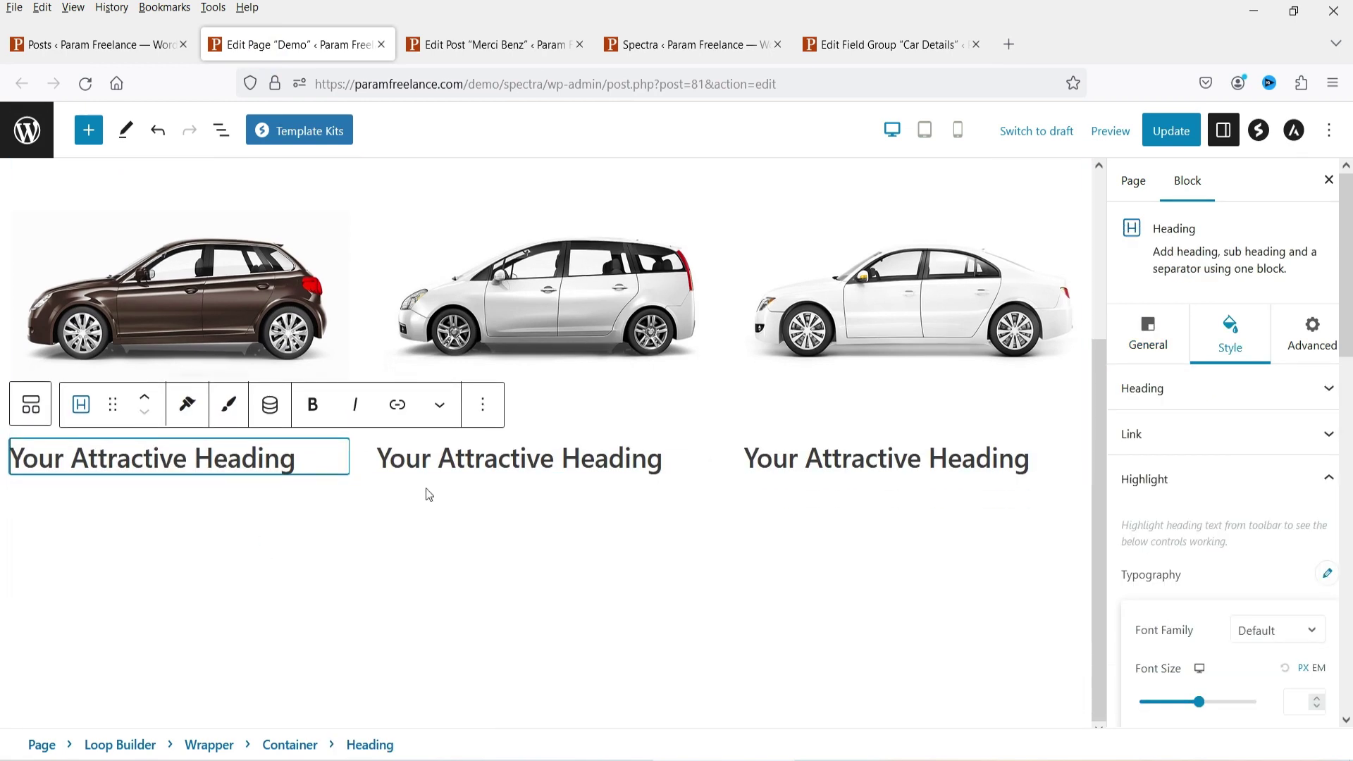
pyautogui.click(1174, 352)
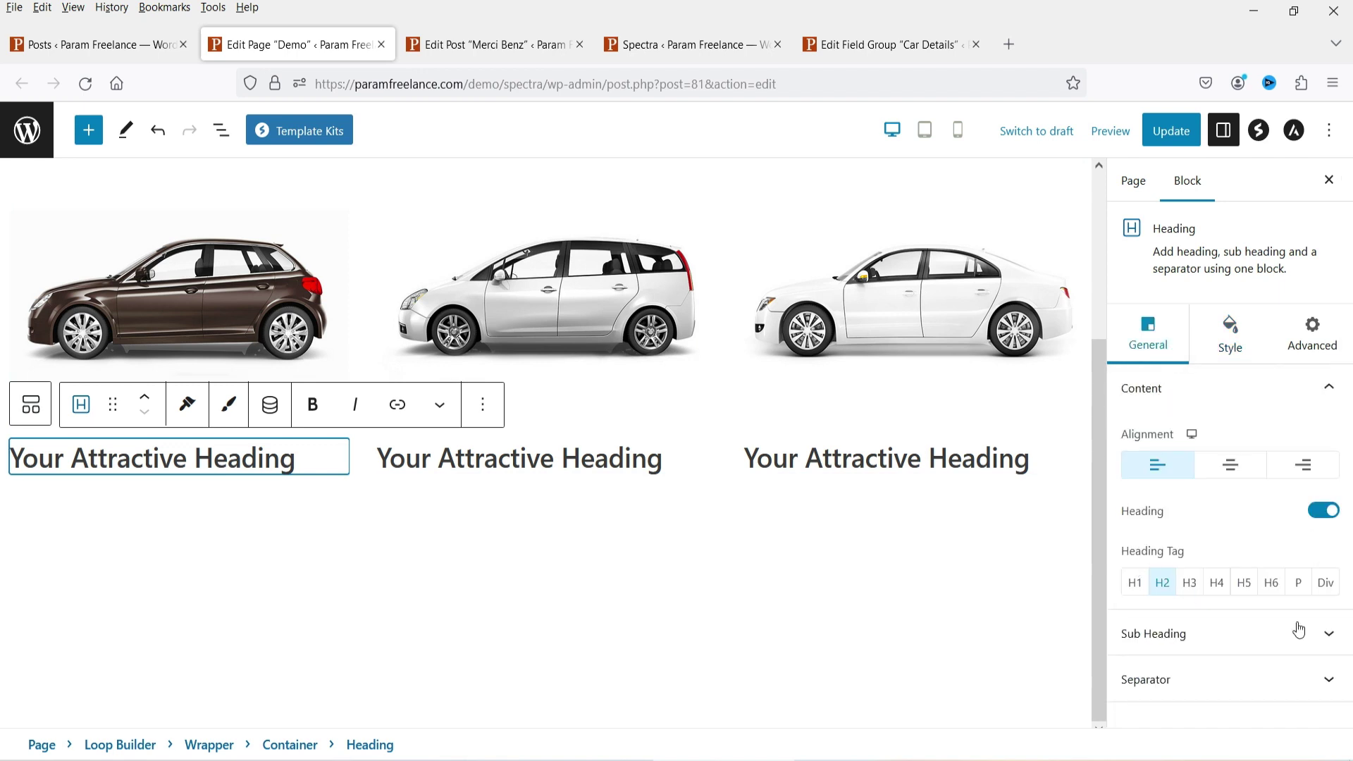
pyautogui.click(1300, 586)
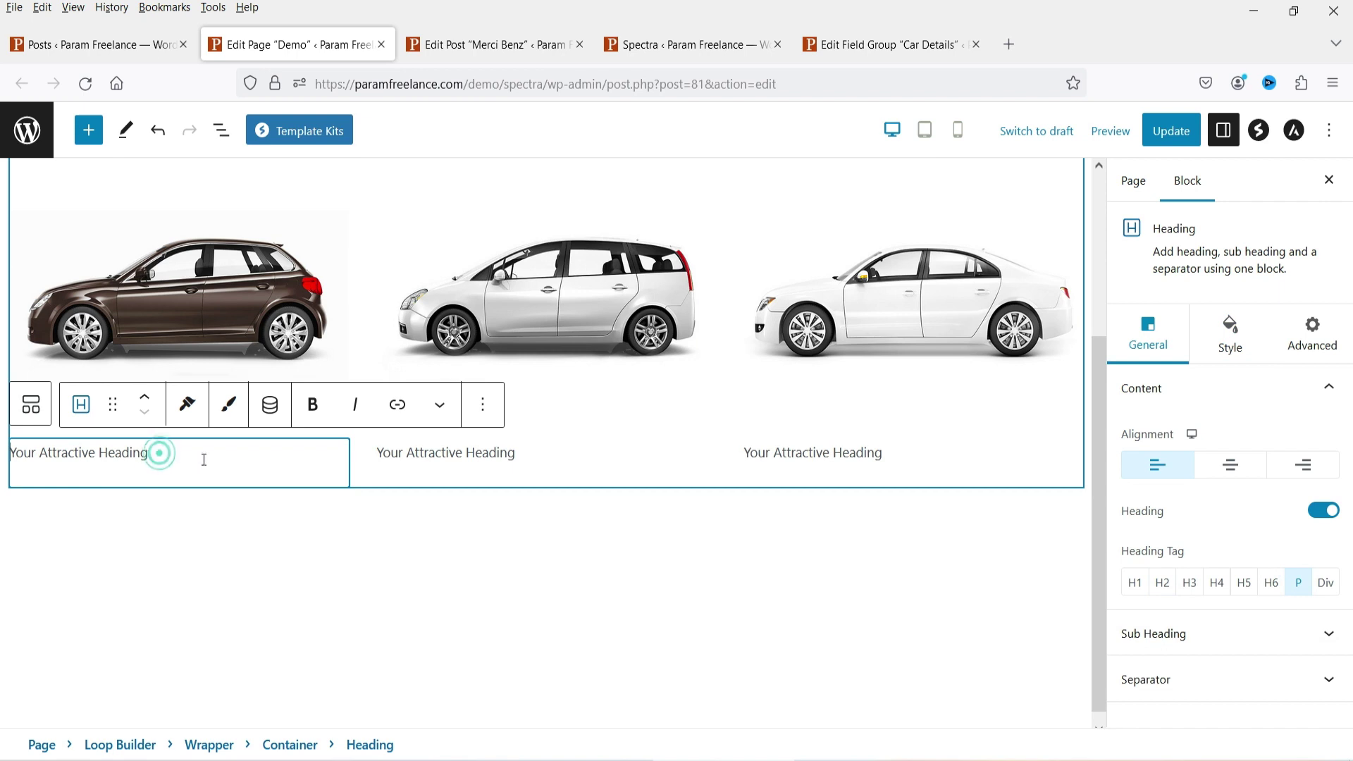
# Check the Car Details fields in the Merci Benz post and replace the loop heading's text on the Demo page with "Price: $1000"
pyautogui.click(494, 44)
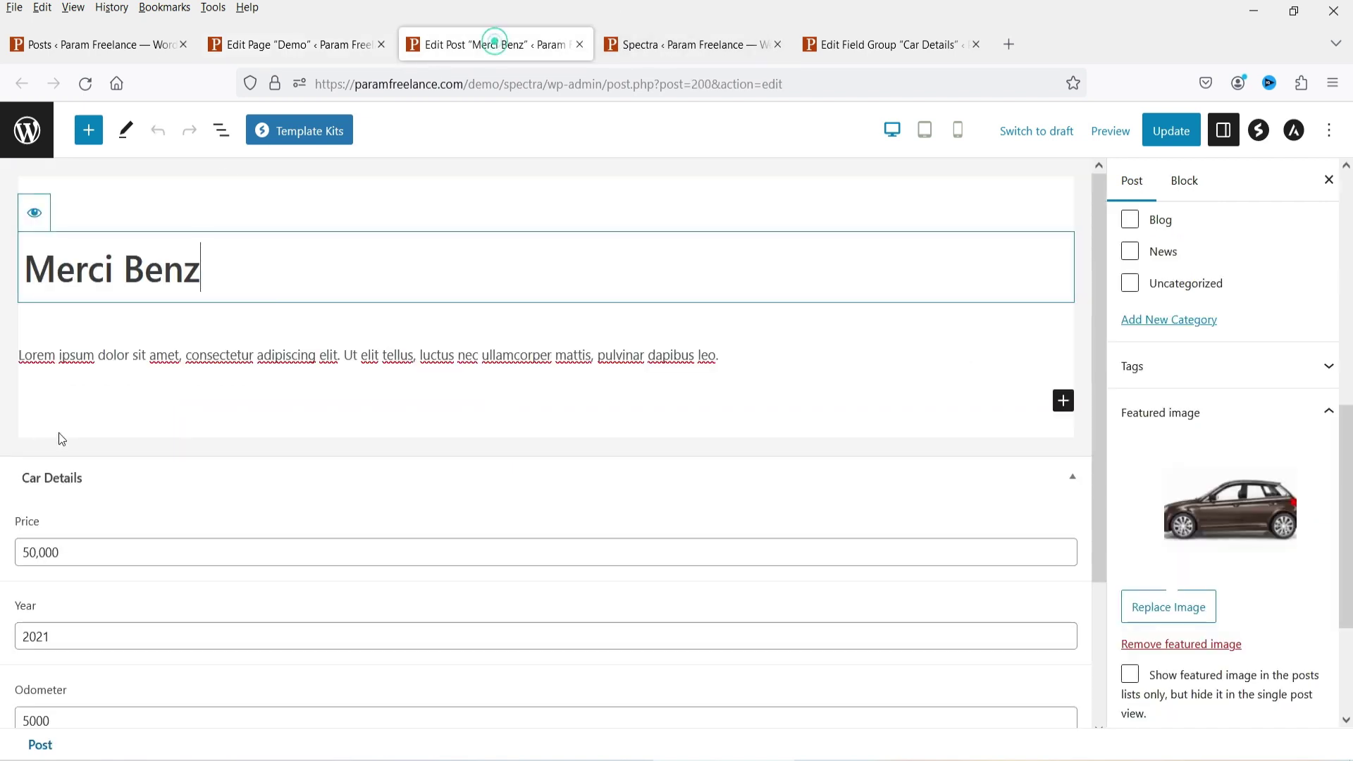
pyautogui.click(633, 48)
pyautogui.click(454, 41)
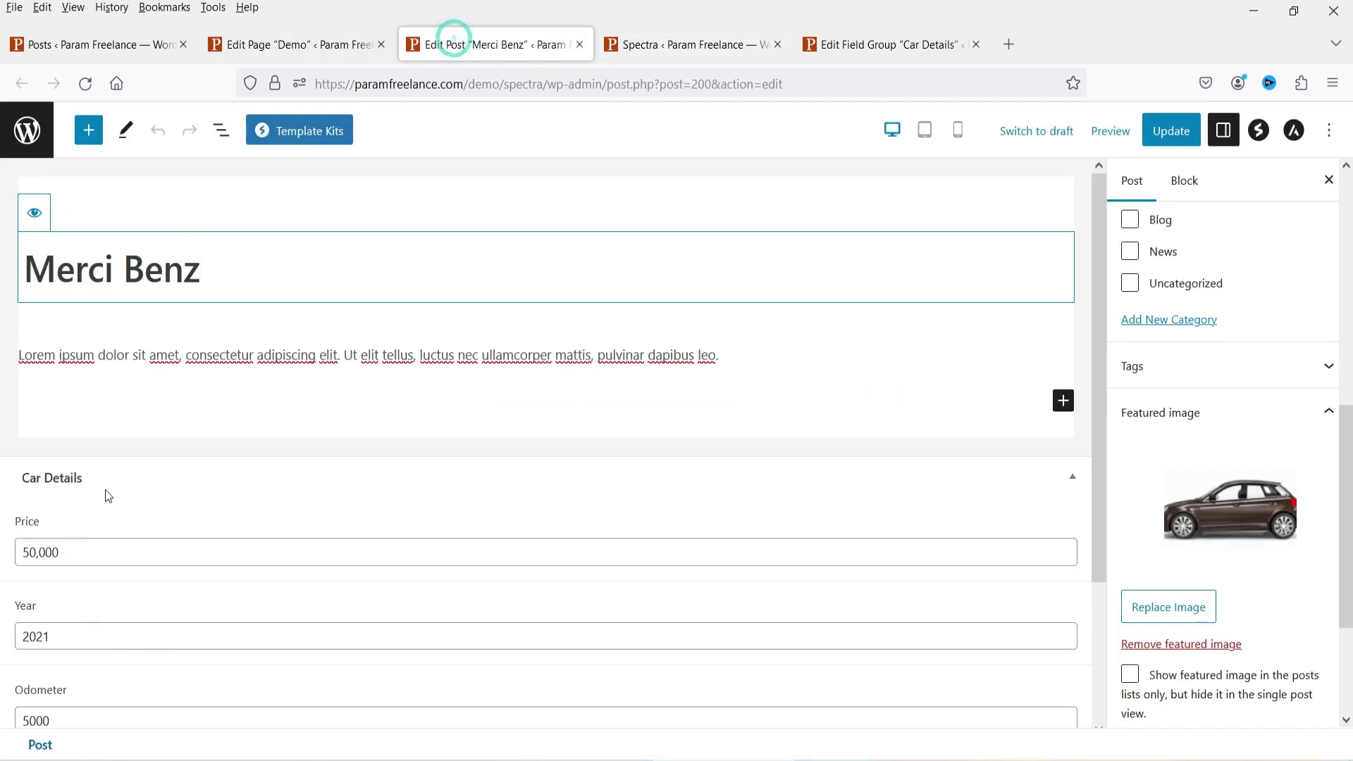
pyautogui.scroll(-3, 85, 437)
pyautogui.doubleClick(65, 344)
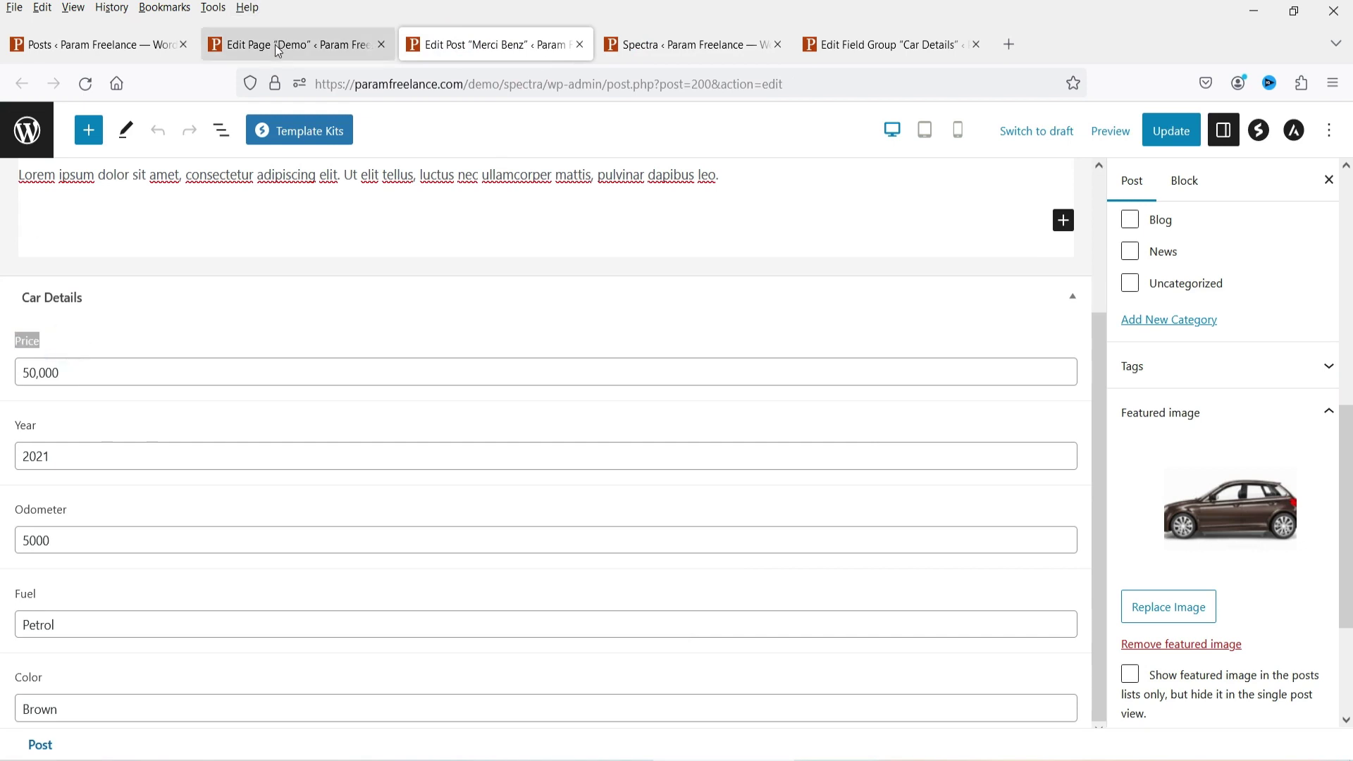
pyautogui.click(279, 44)
pyautogui.tripleClick(159, 460)
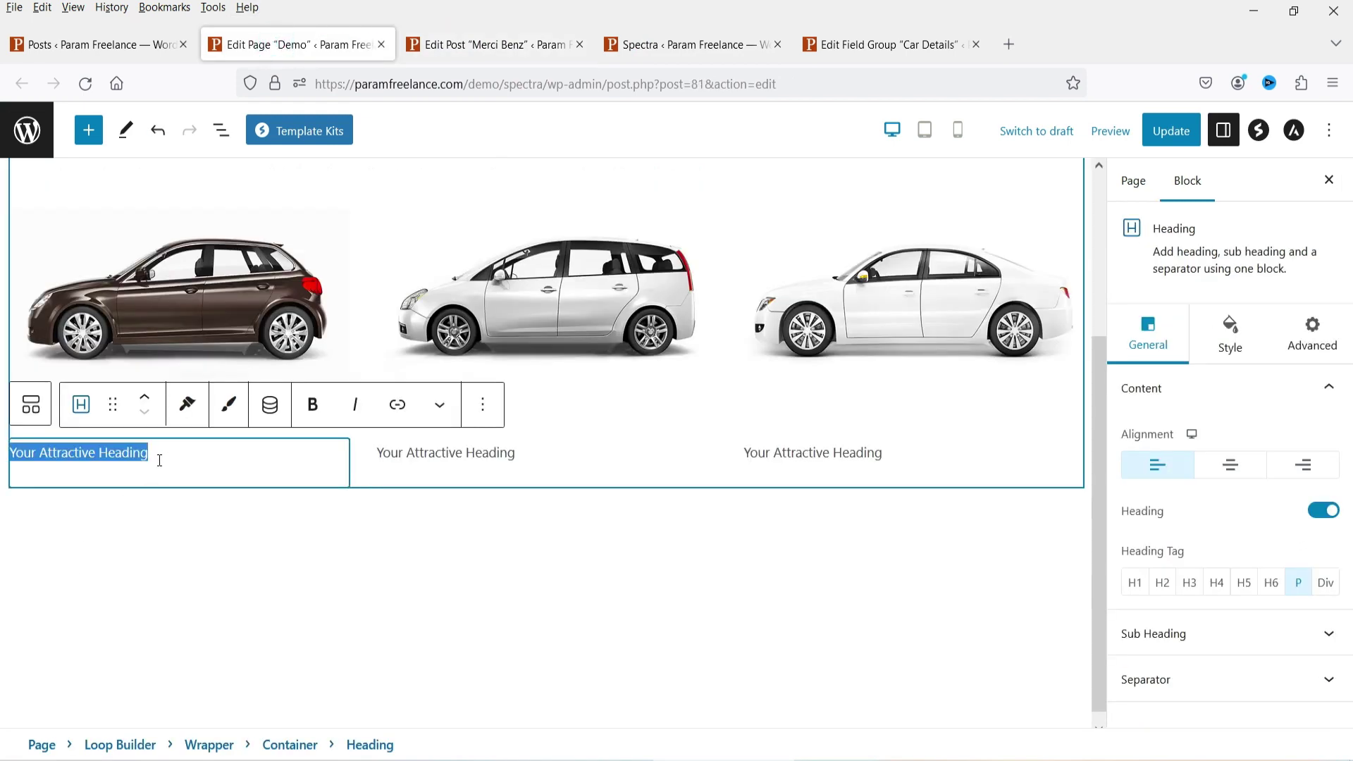
pyautogui.write('Price: $1000')
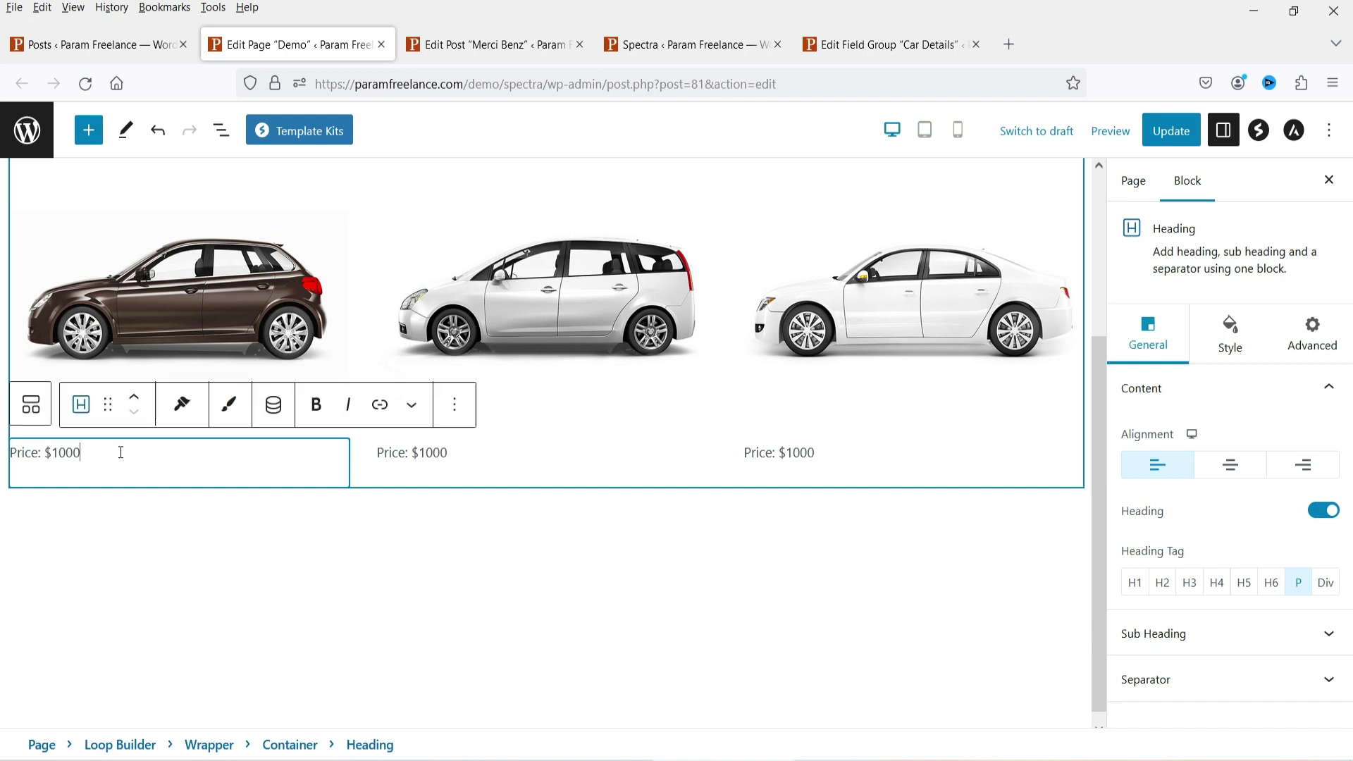
# Make the "Price:" label in the loop heading bold
pyautogui.moveTo(45, 449); pyautogui.dragTo(11, 452)
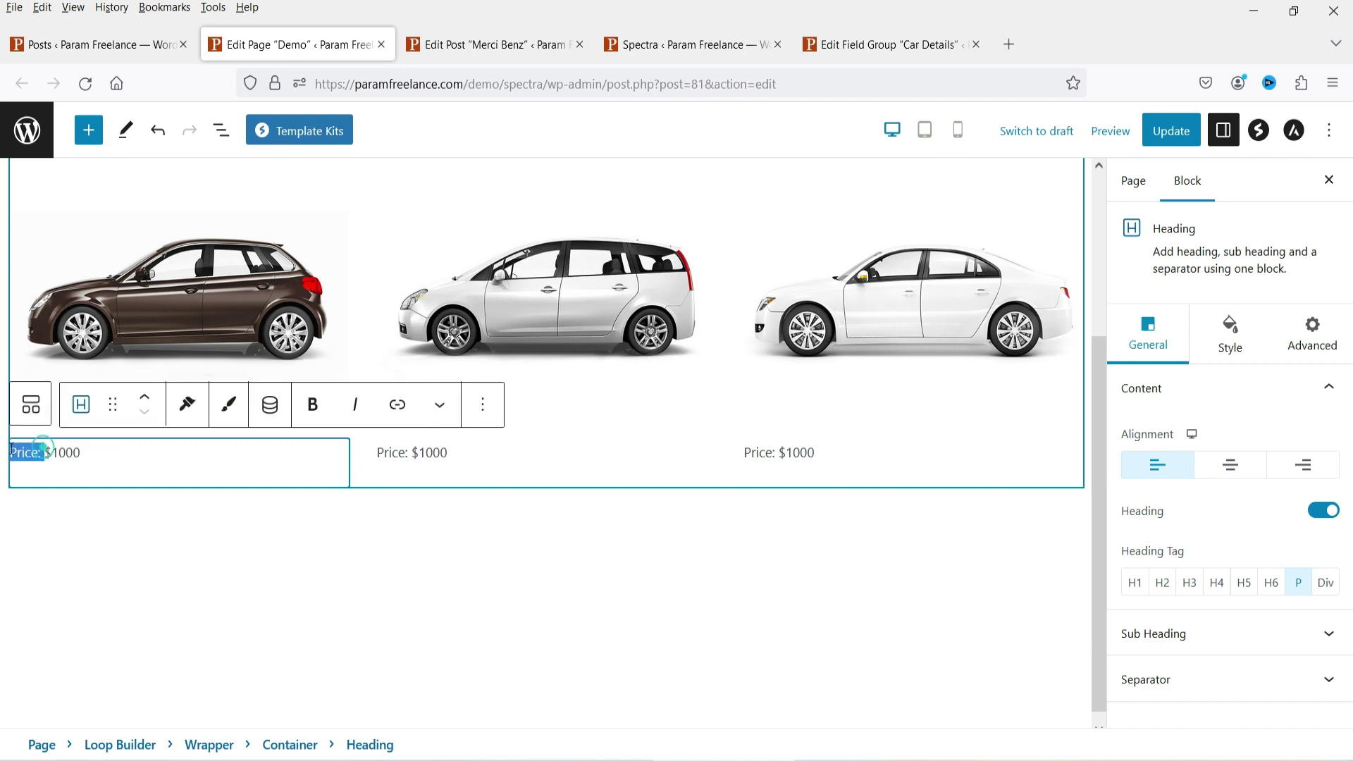
pyautogui.click(311, 412)
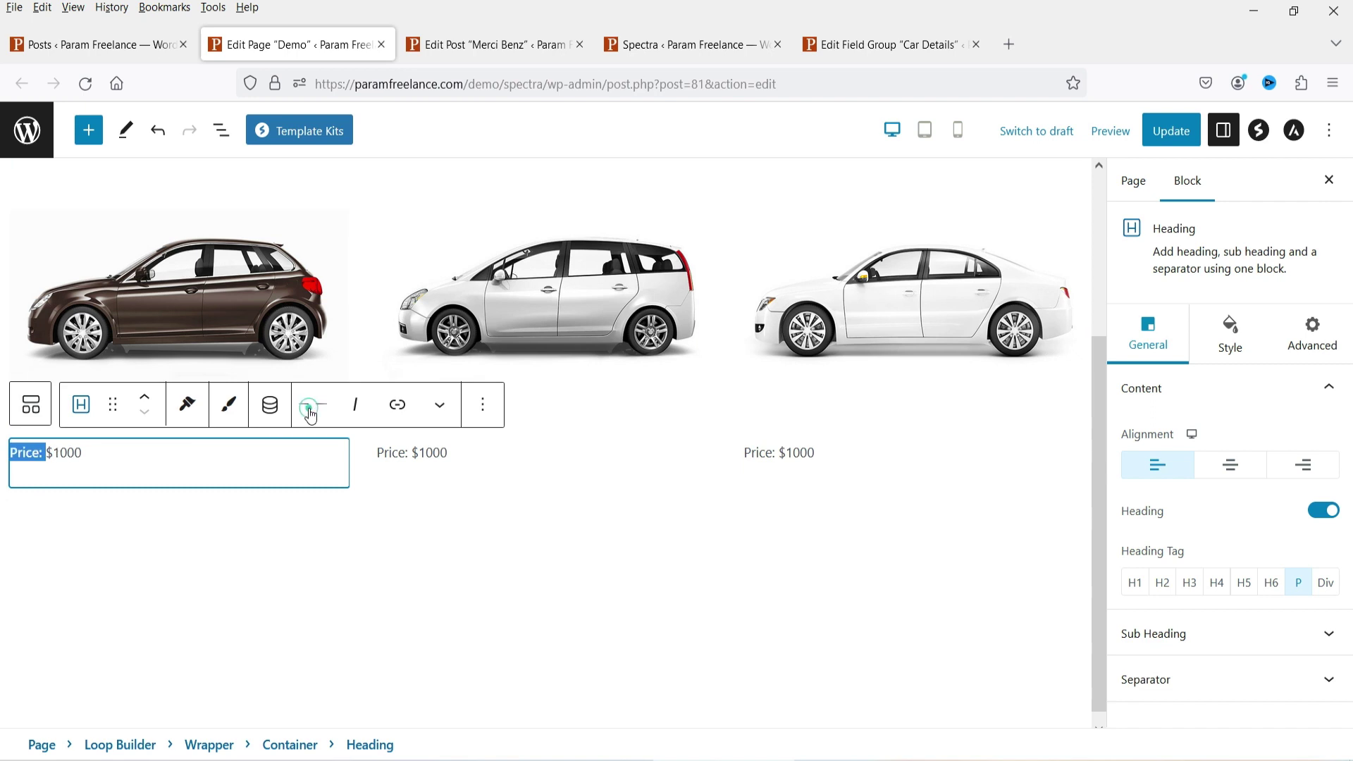
pyautogui.click(102, 448)
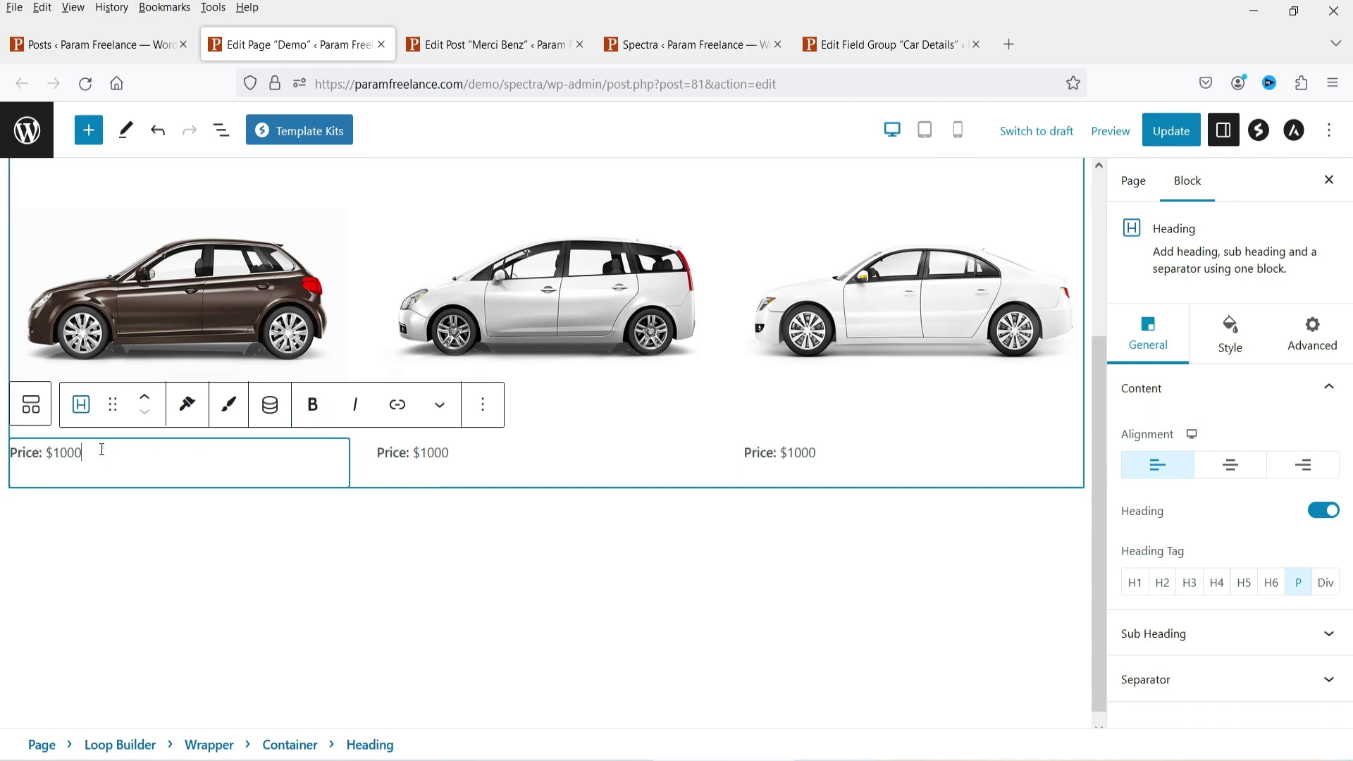
# Set the price heading's typography font size to 20 px in its heading style settings
pyautogui.doubleClick(44, 451)
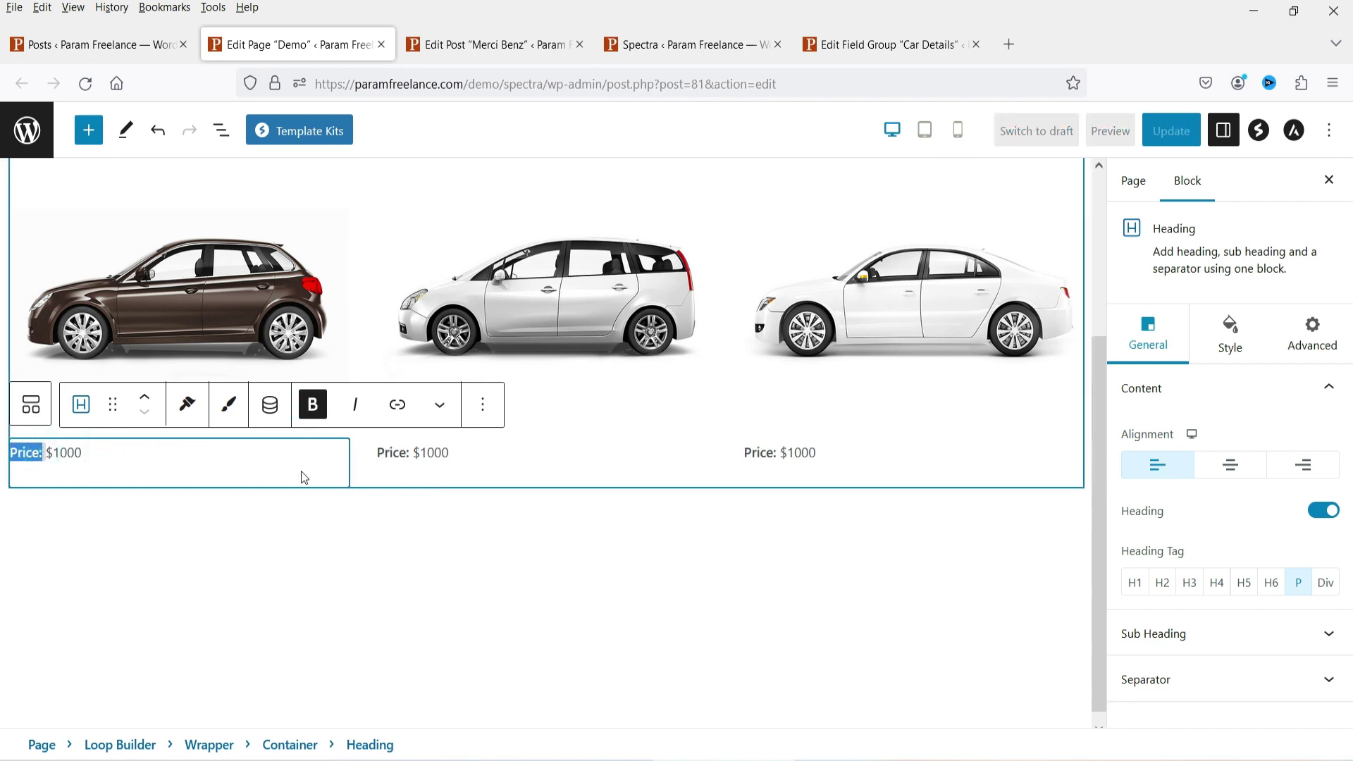
pyautogui.click(1235, 343)
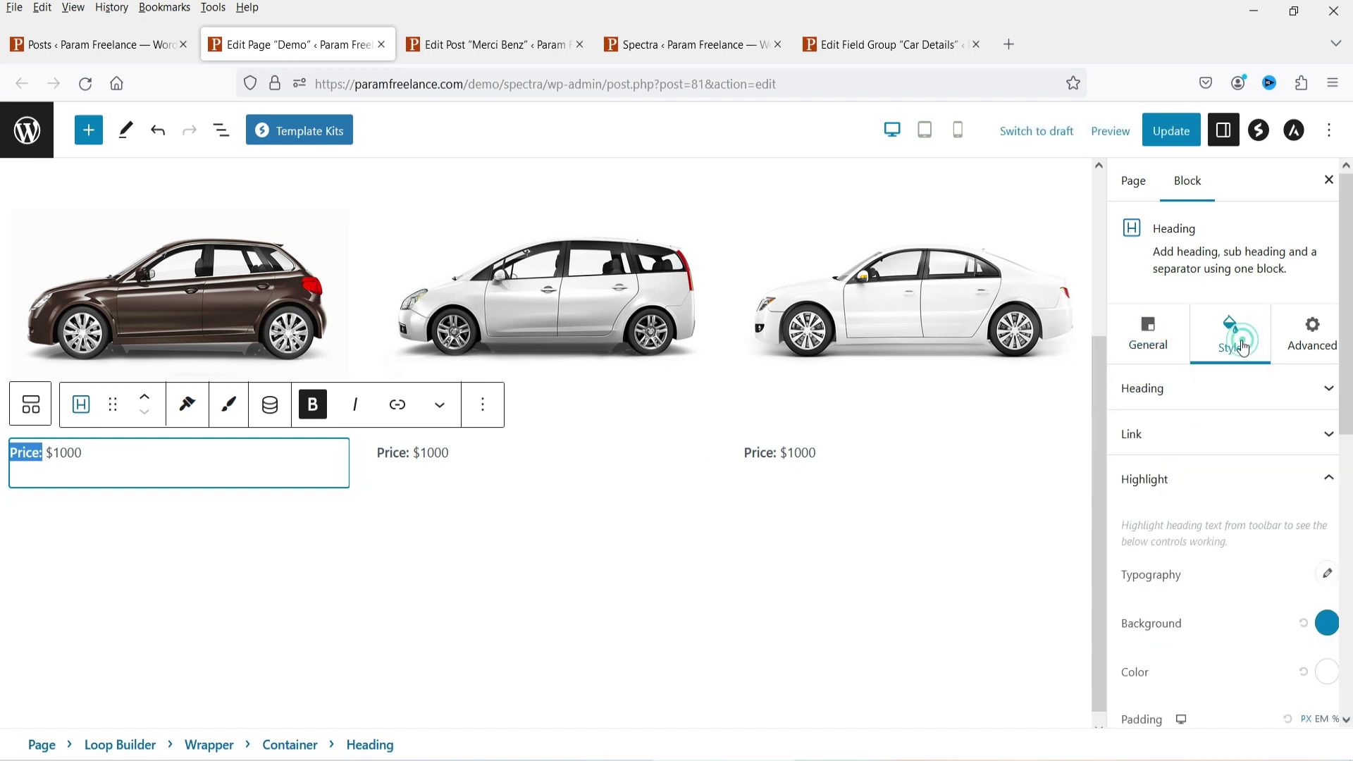
pyautogui.scroll(-2, 1300, 550)
pyautogui.click(1325, 315)
pyautogui.click(1327, 437)
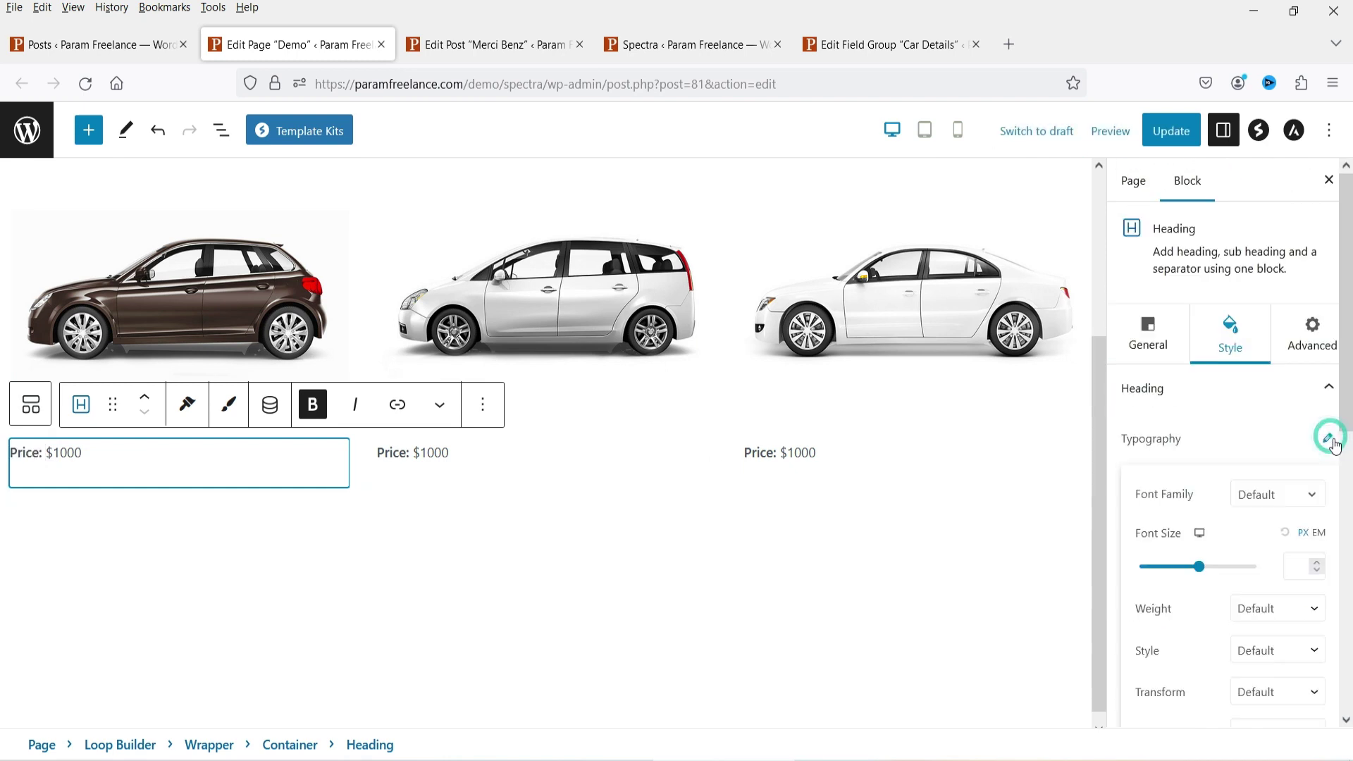
pyautogui.click(1307, 567)
pyautogui.write('20')
pyautogui.tripleClick(156, 513)
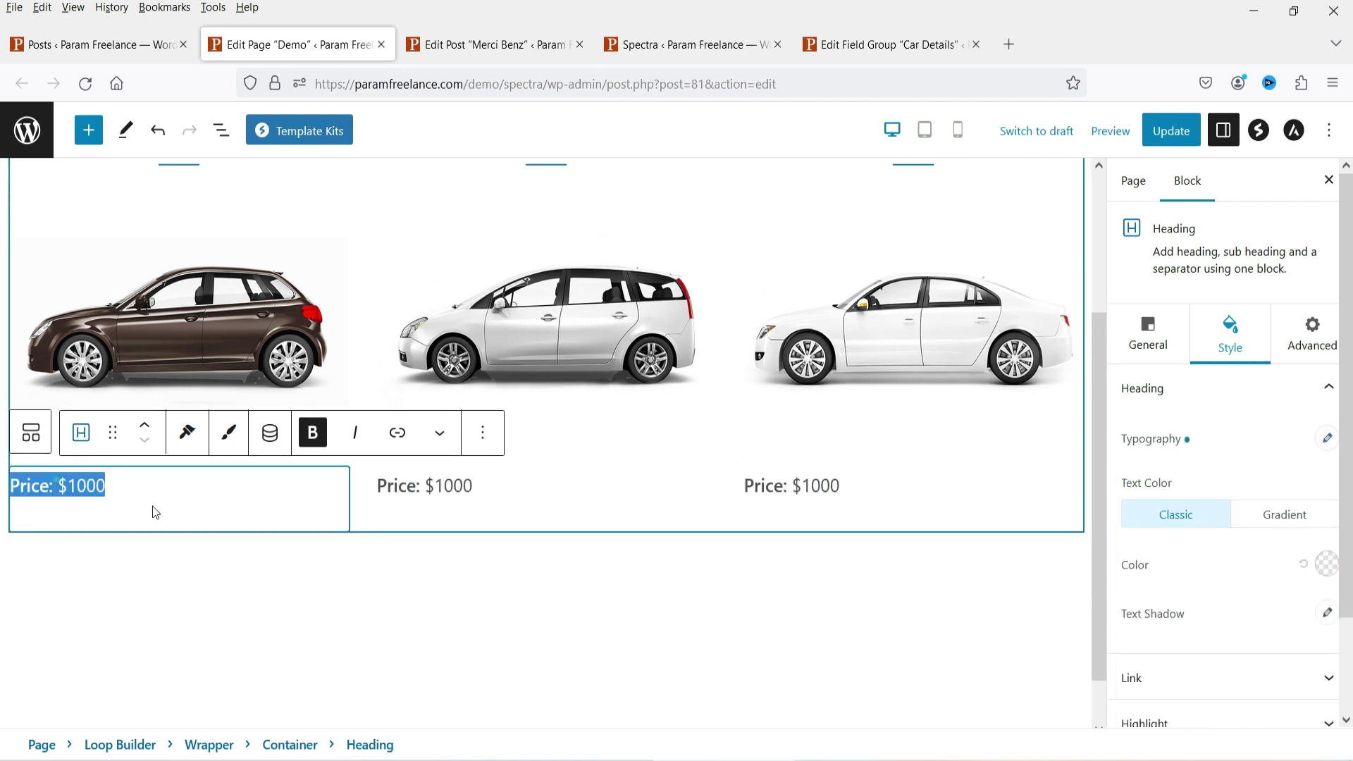
pyautogui.click(153, 497)
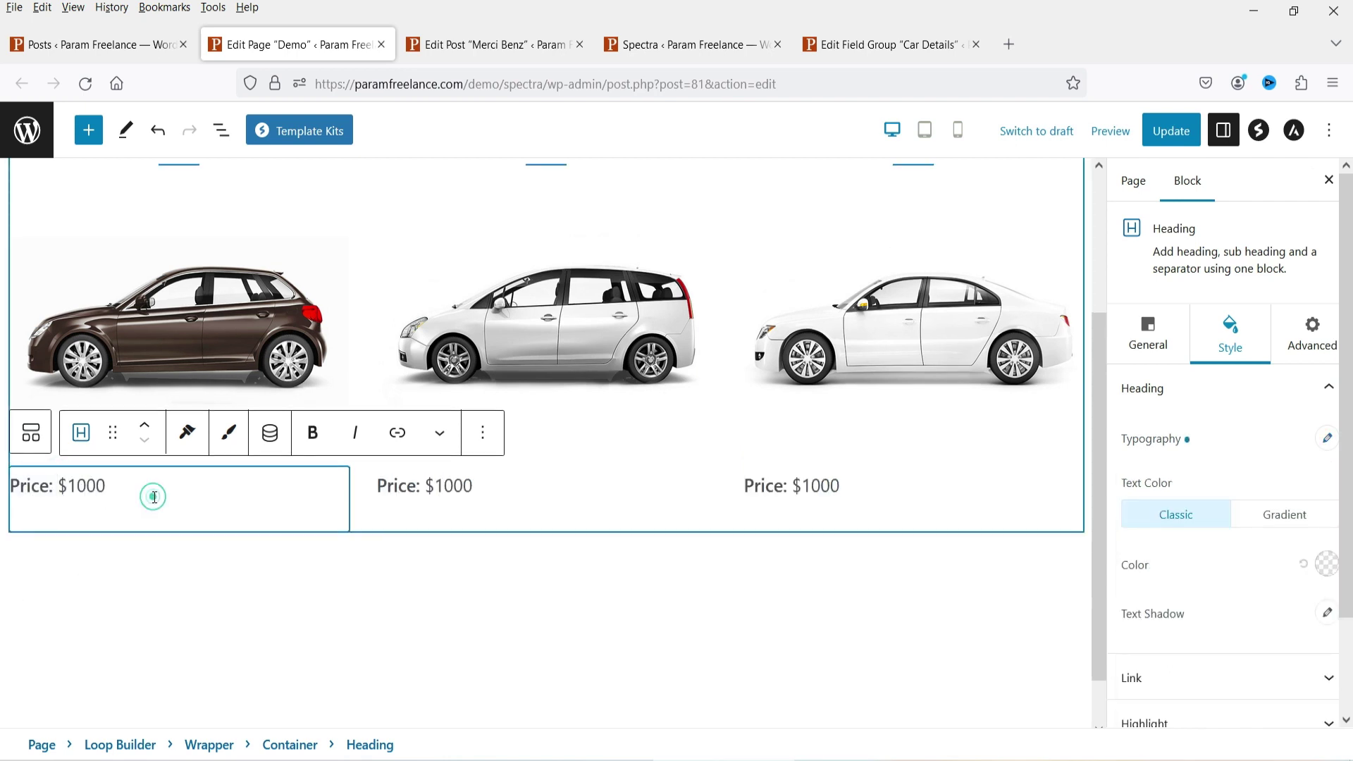
# Turn the 1000 in the price heading into dynamic content with Post Custom Field as source field and Custom Input as custom field
pyautogui.doubleClick(72, 486)
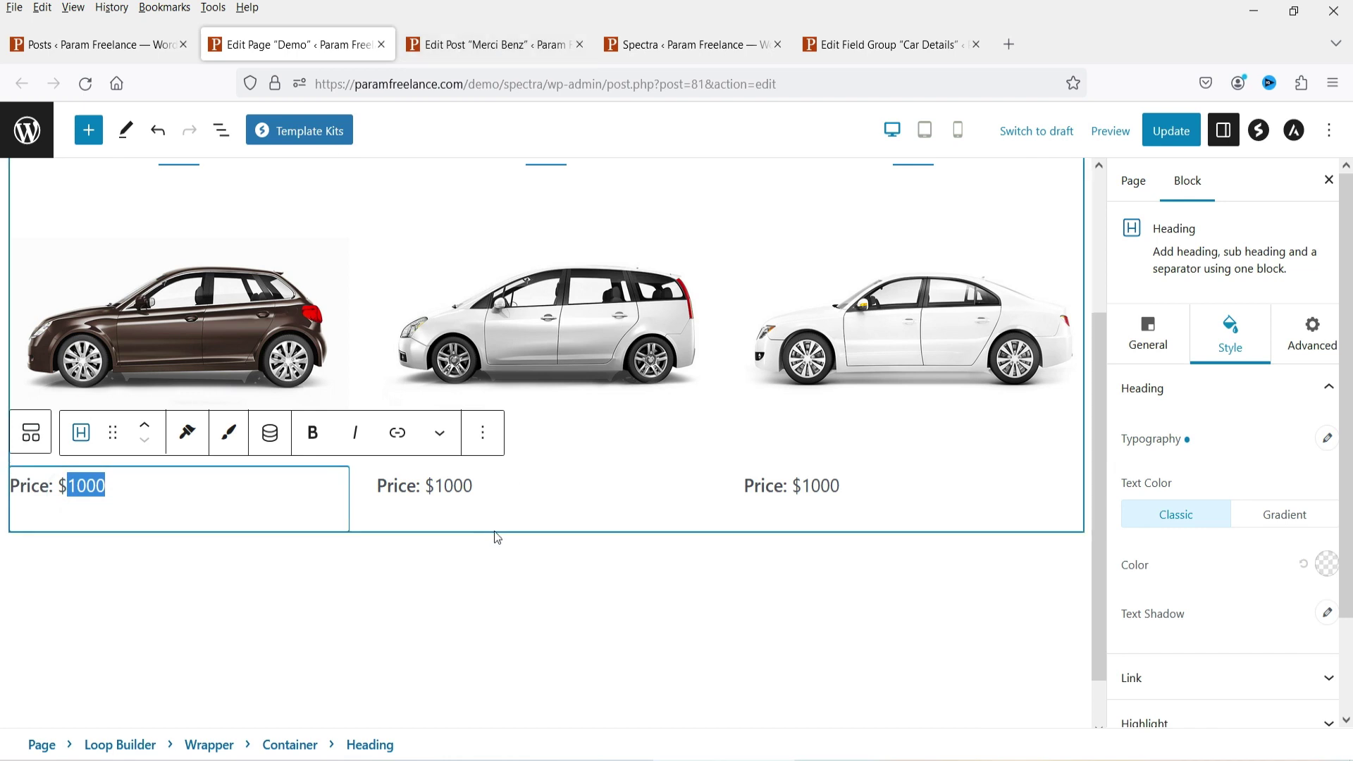
pyautogui.click(484, 44)
pyautogui.click(269, 45)
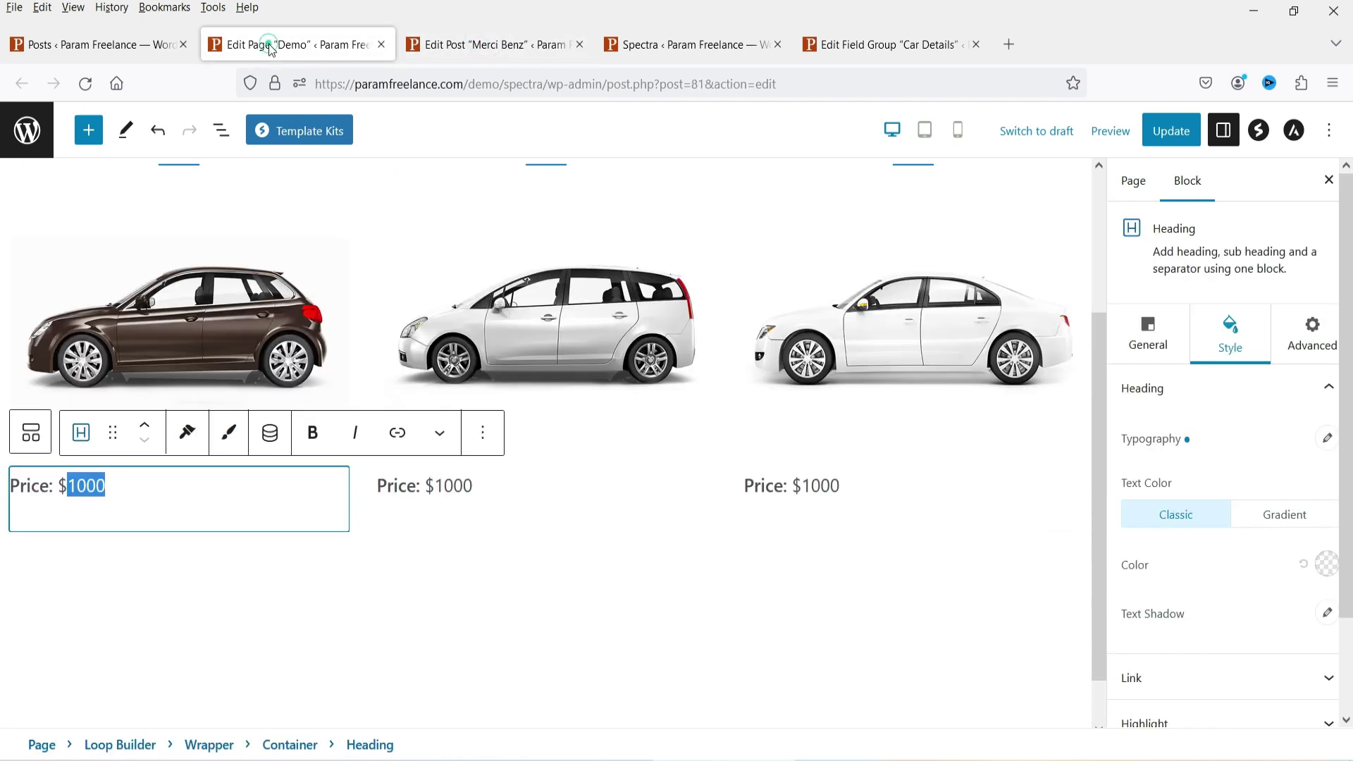
pyautogui.moveTo(115, 485); pyautogui.dragTo(68, 491)
pyautogui.click(123, 482)
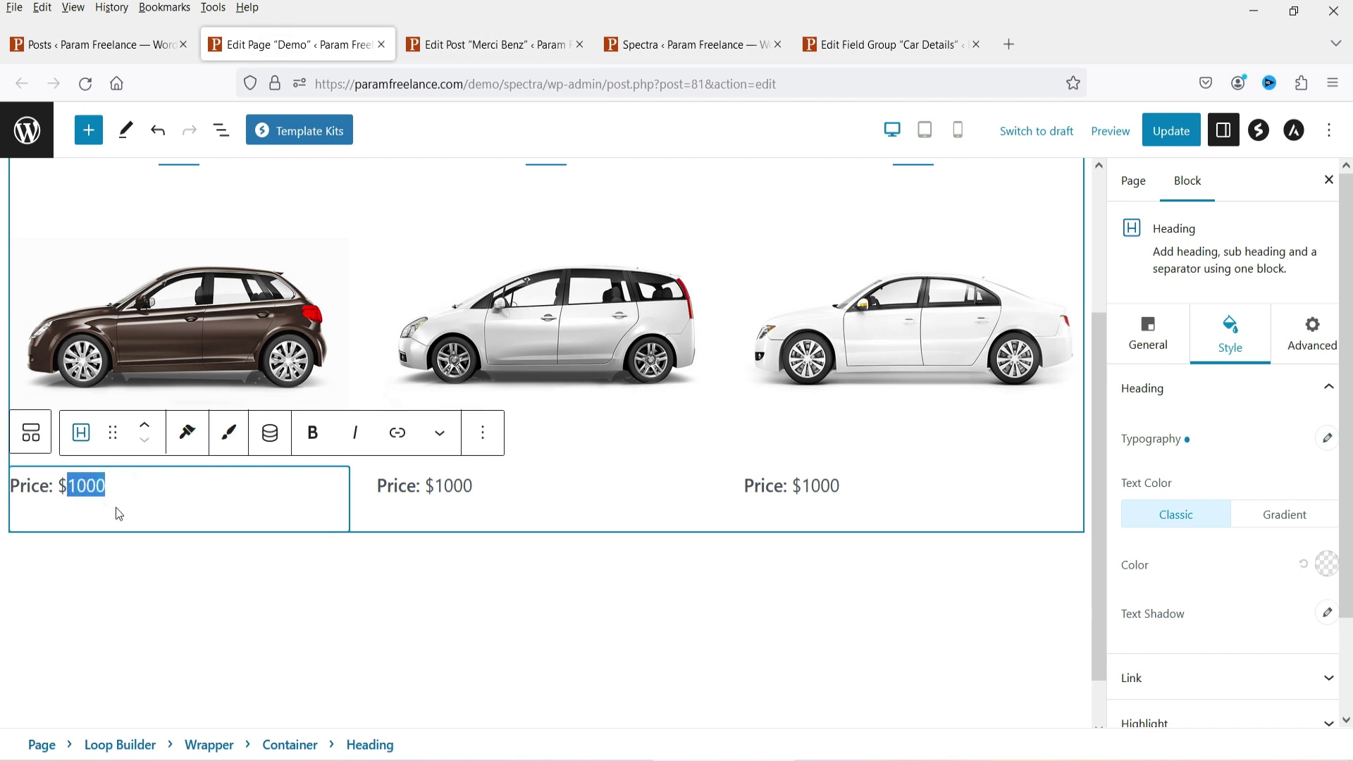
pyautogui.click(271, 441)
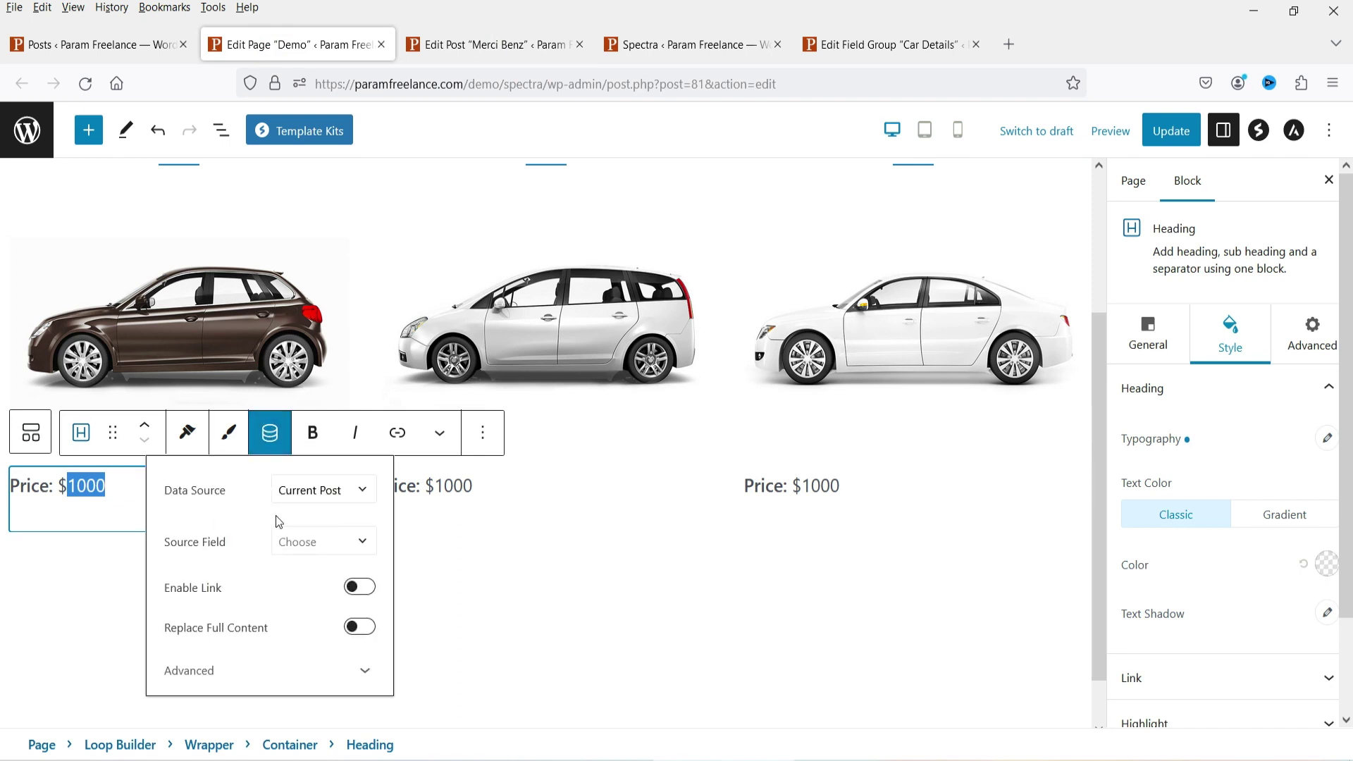
pyautogui.click(361, 541)
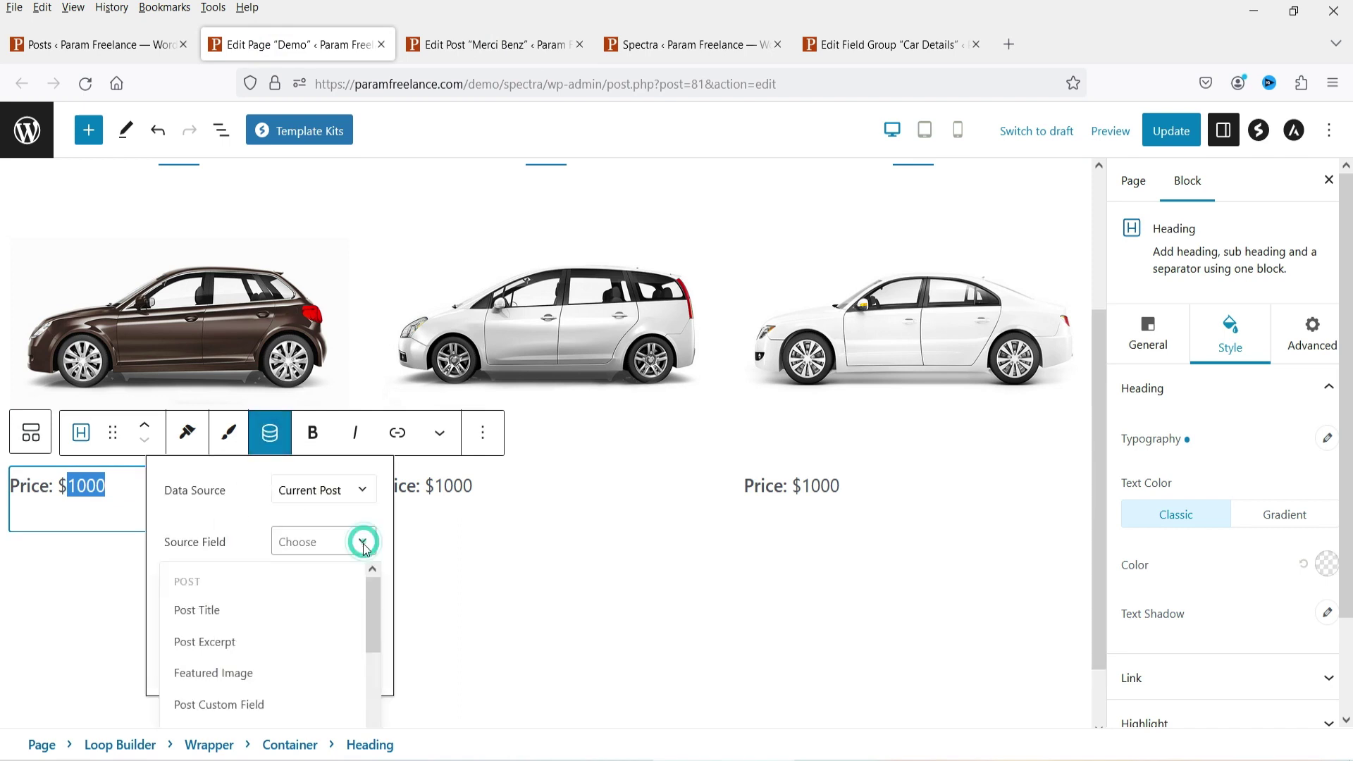
pyautogui.click(291, 707)
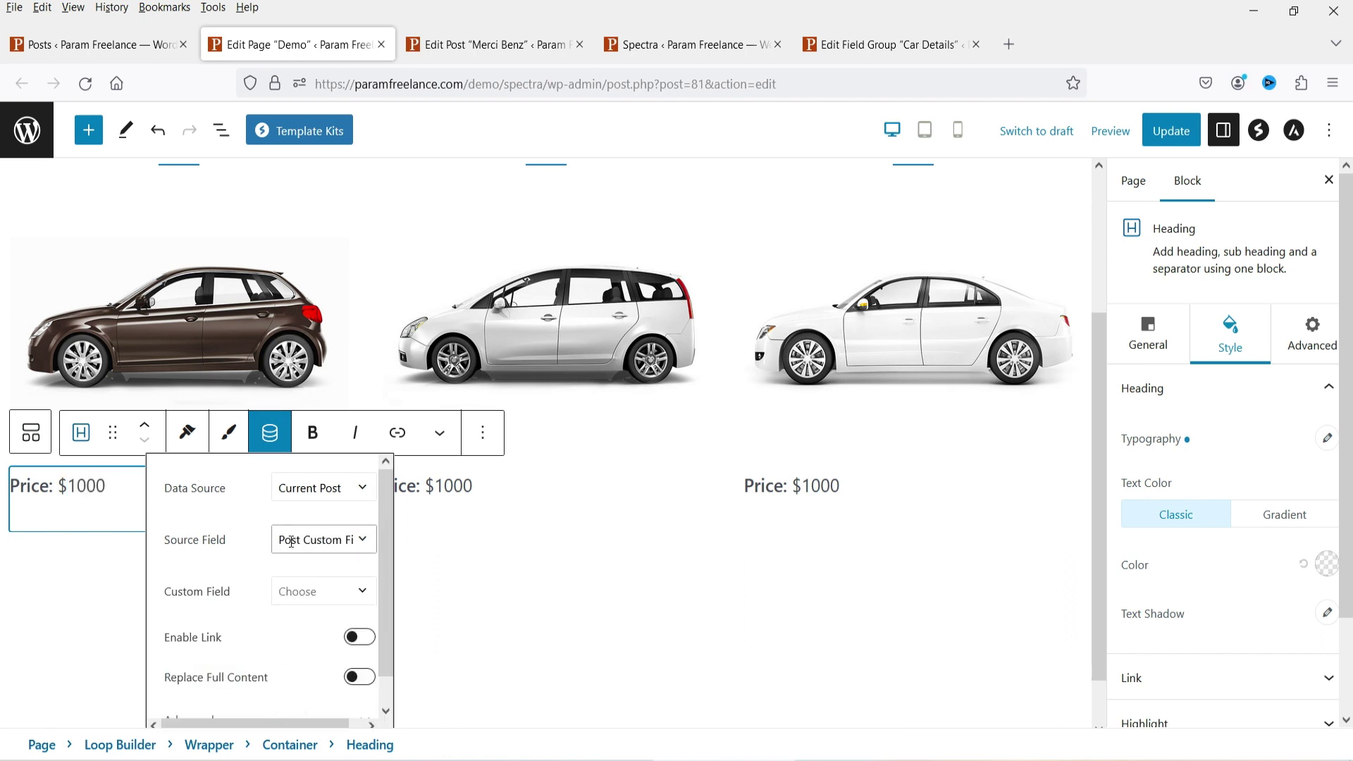
pyautogui.click(363, 594)
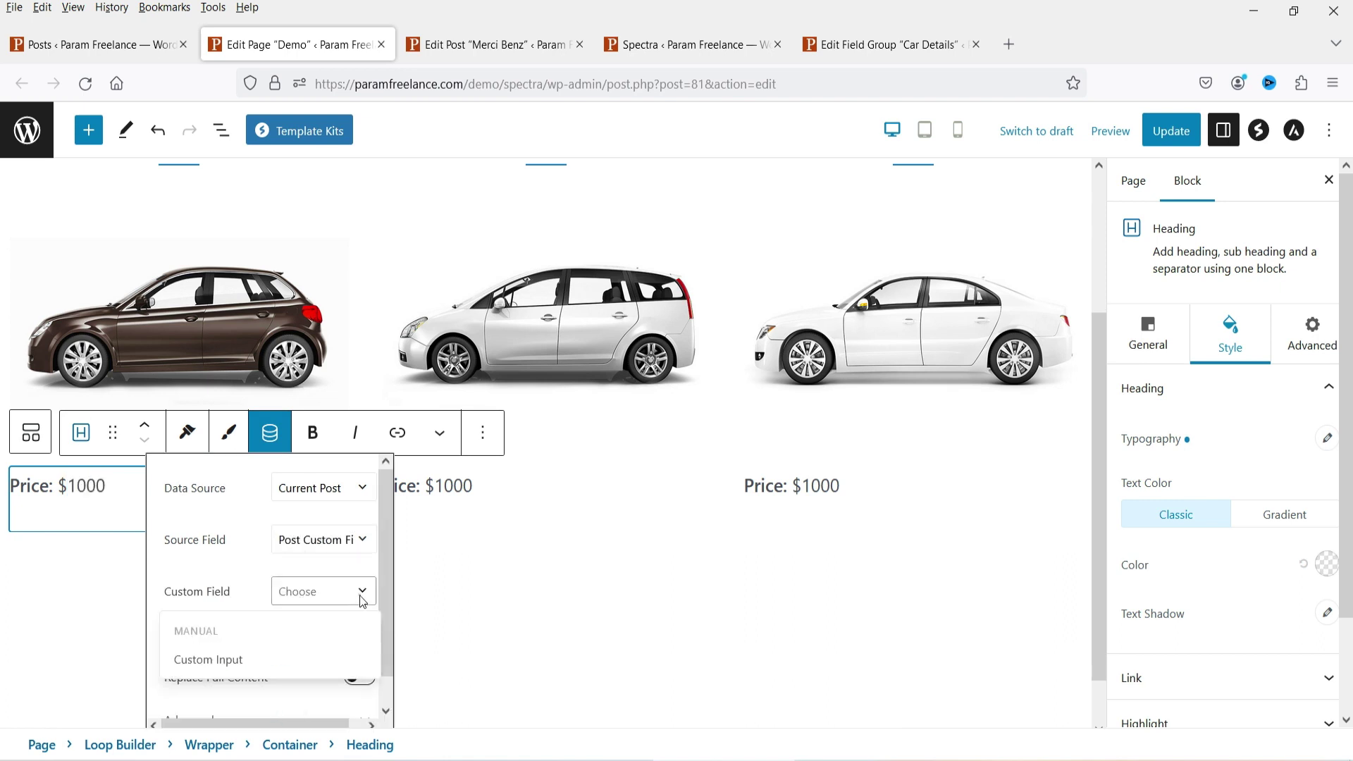
pyautogui.click(238, 661)
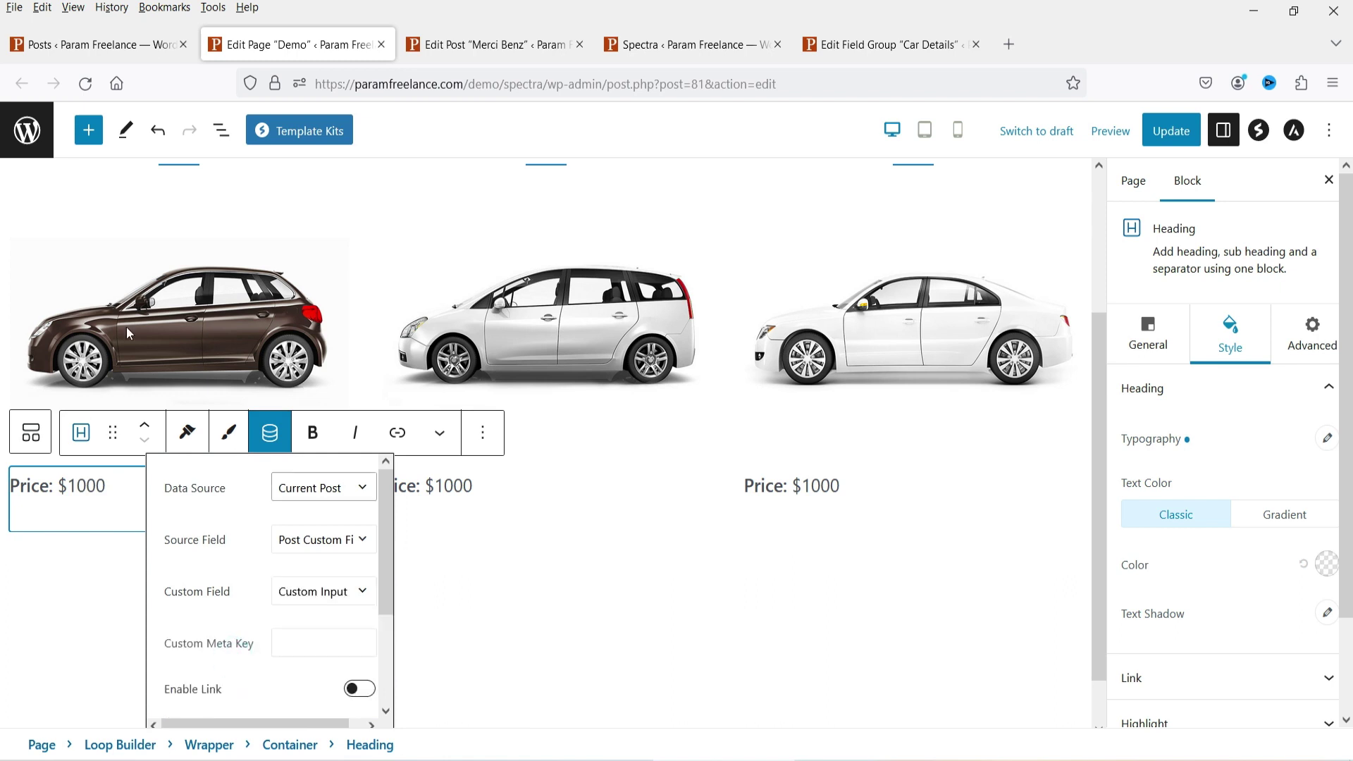
# Copy the Price field's name from the Car Details field group, enter price as the custom meta key, and apply the dynamic content
pyautogui.click(881, 45)
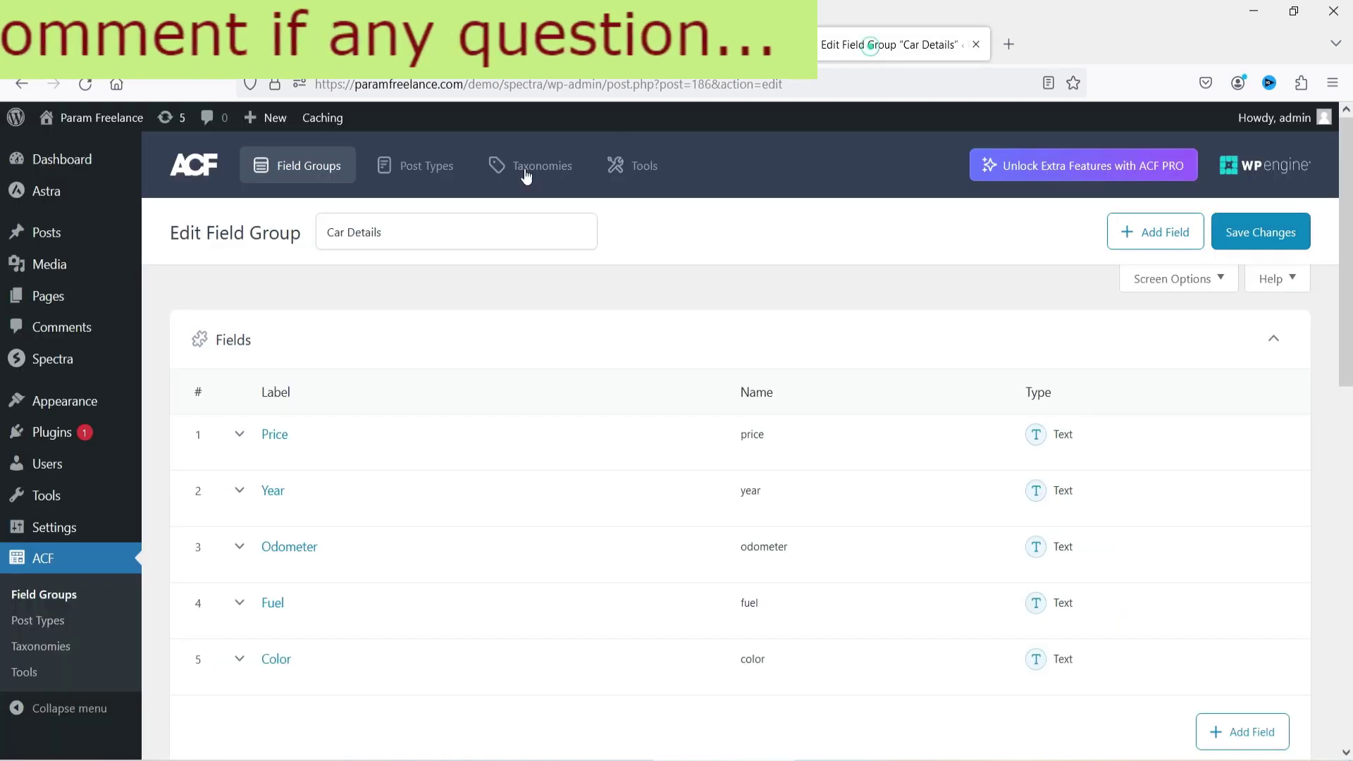
pyautogui.click(403, 440)
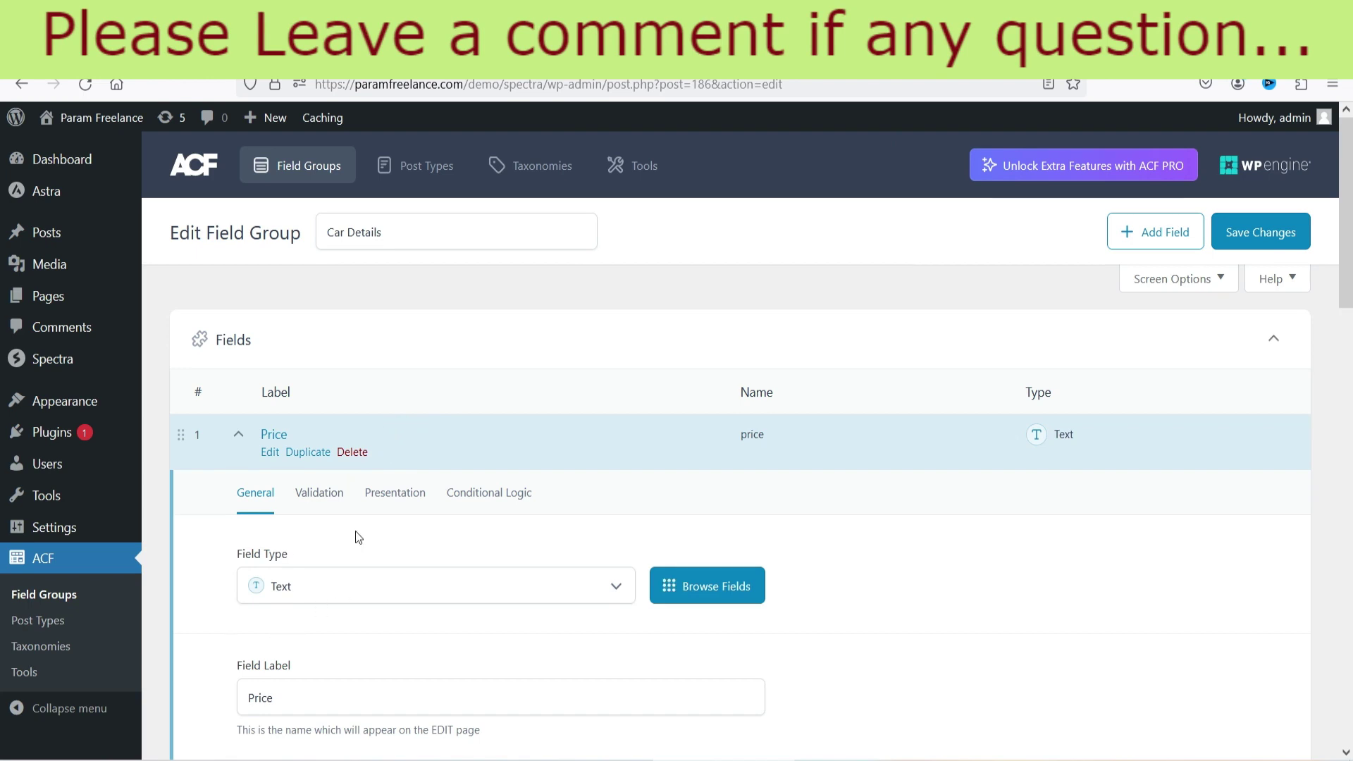
pyautogui.scroll(-3, 356, 532)
pyautogui.doubleClick(280, 614)
pyautogui.hotkey('ctrl', 'c')
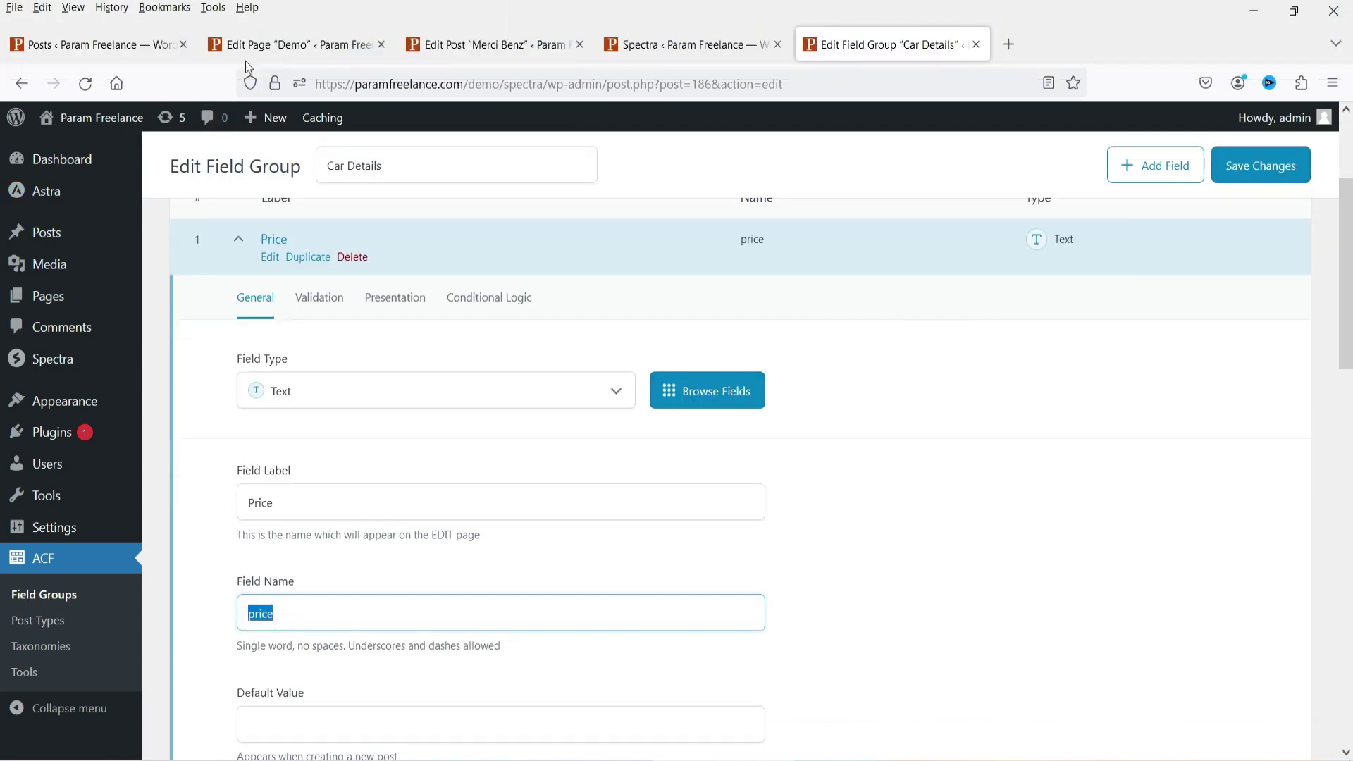
pyautogui.click(269, 45)
pyautogui.click(301, 648)
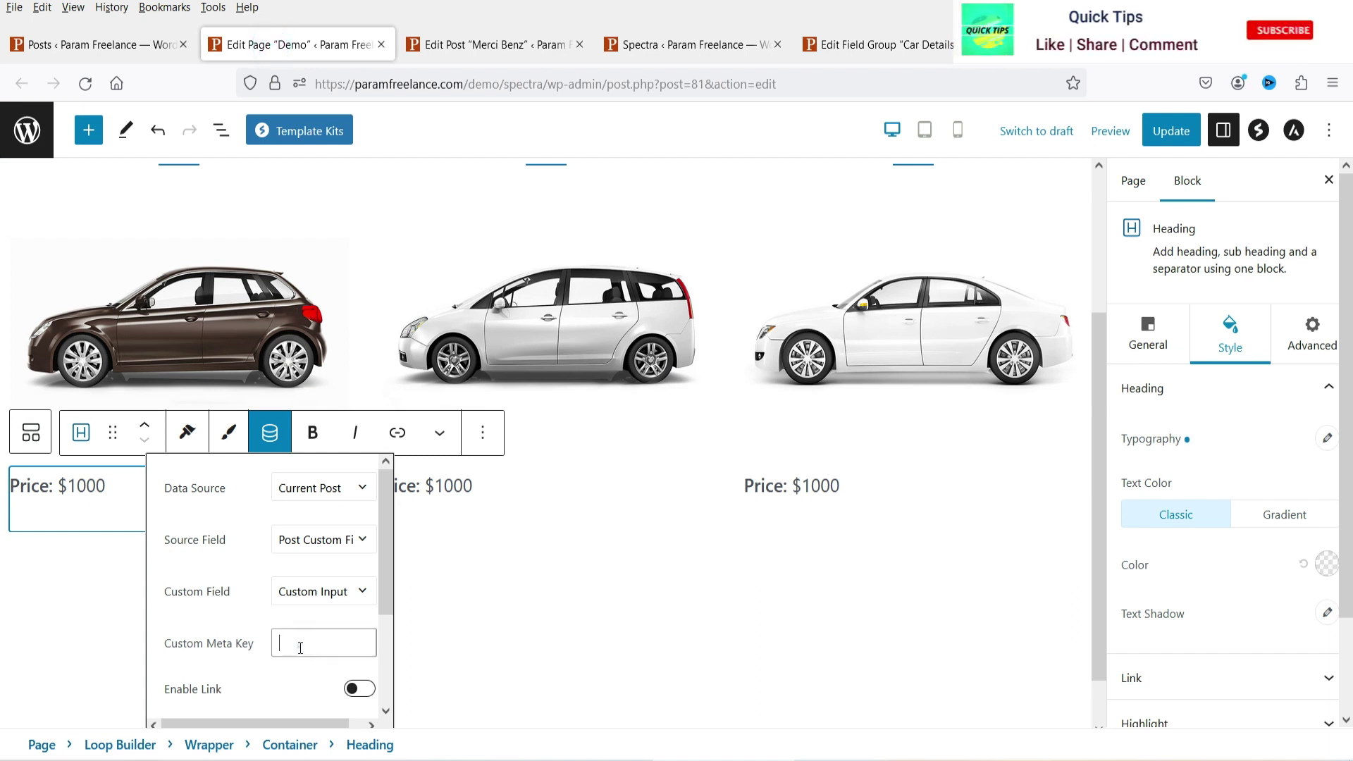
pyautogui.hotkey('ctrl', 'v')
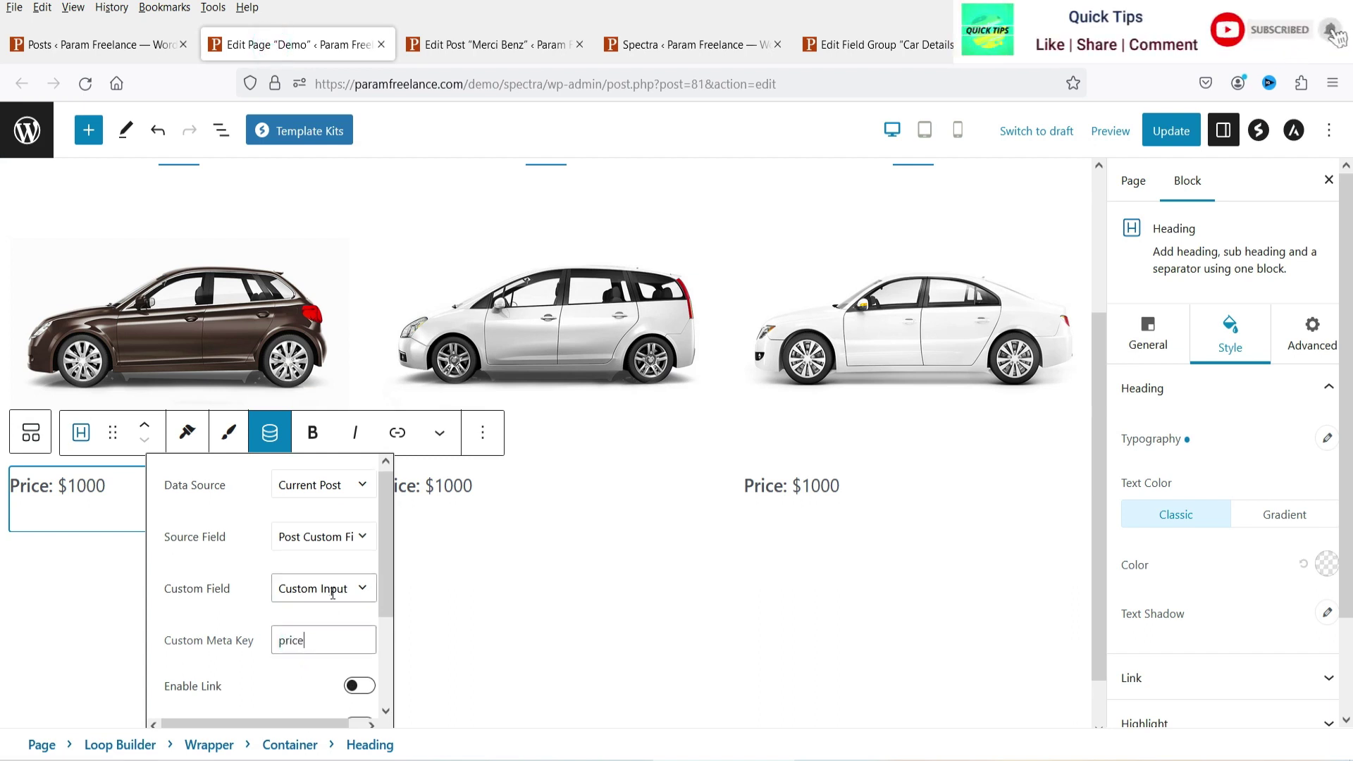
pyautogui.scroll(-2, 333, 594)
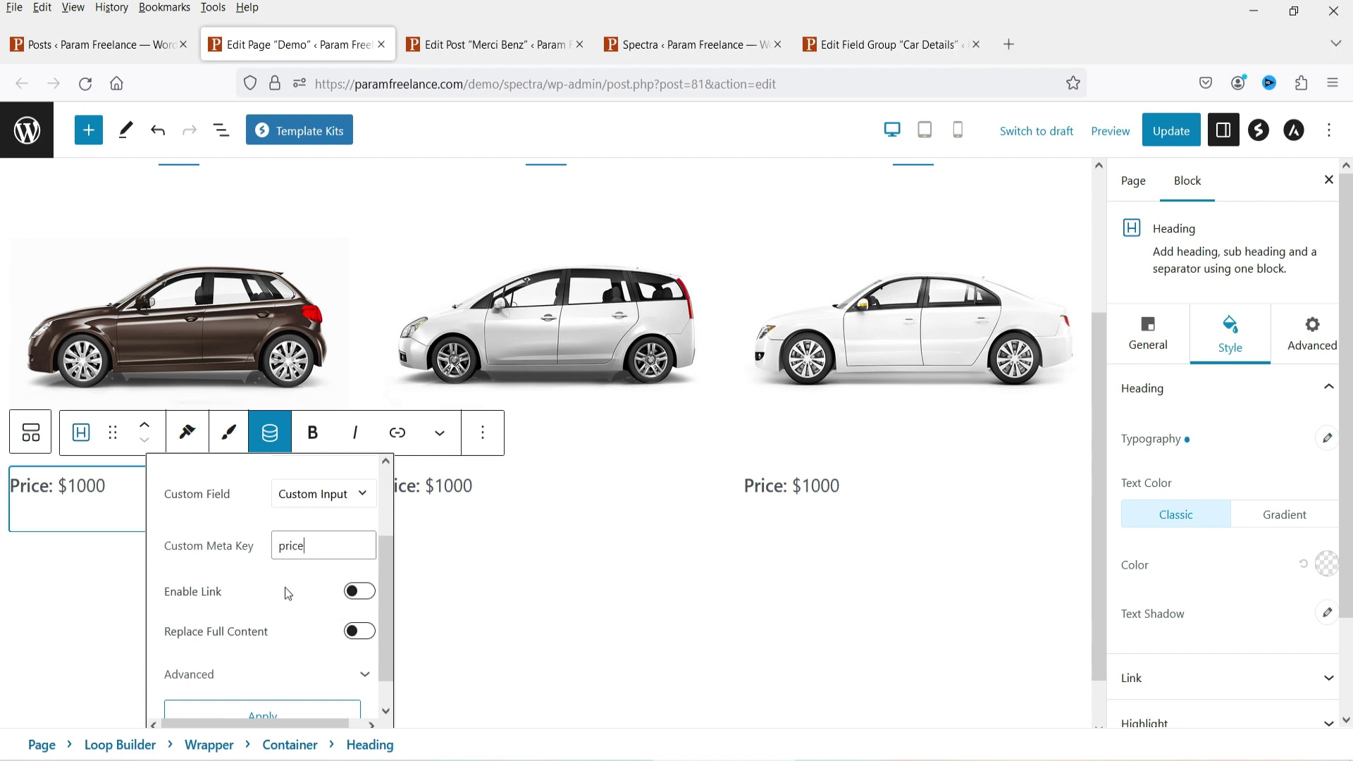
pyautogui.scroll(-1, 286, 592)
pyautogui.click(269, 684)
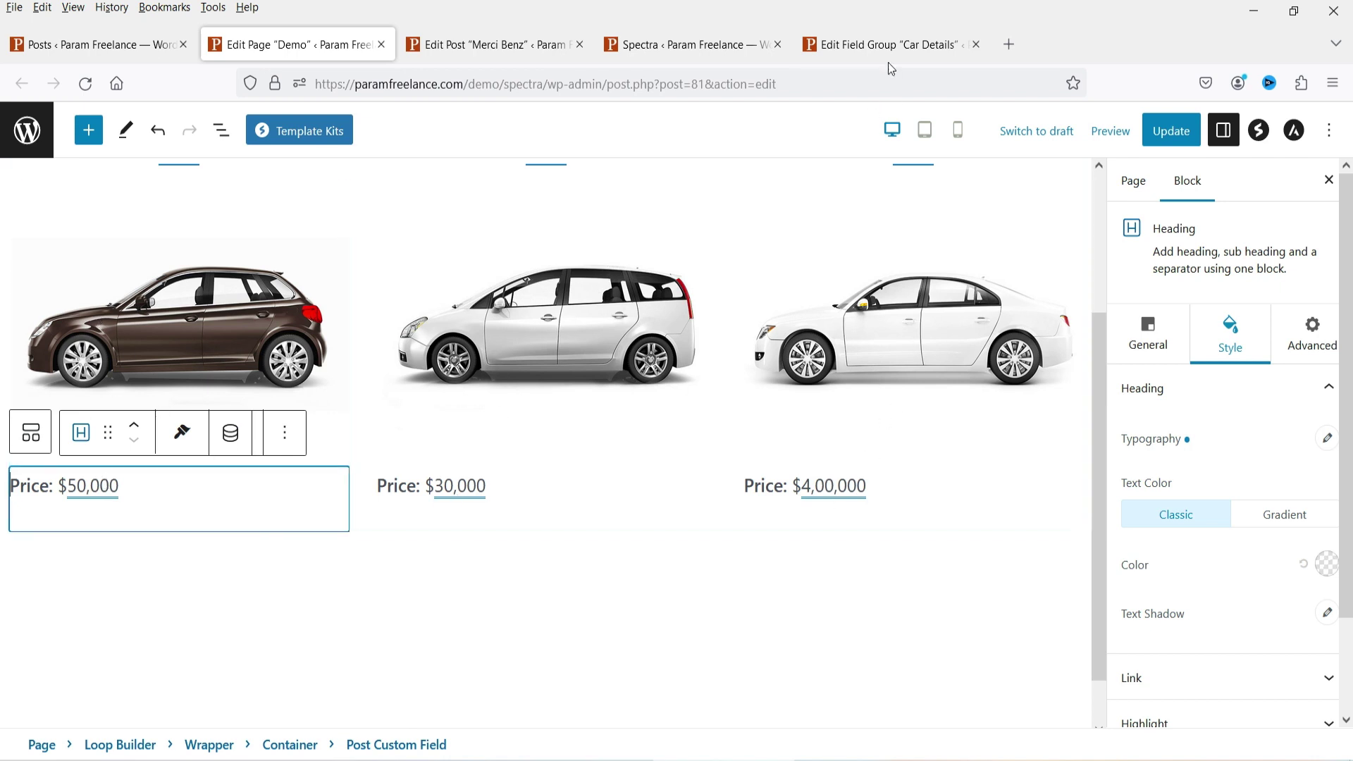
# Compare the Merci Benz post's Price field with the dynamic price in the loop and save the Demo page
pyautogui.click(861, 44)
pyautogui.click(499, 53)
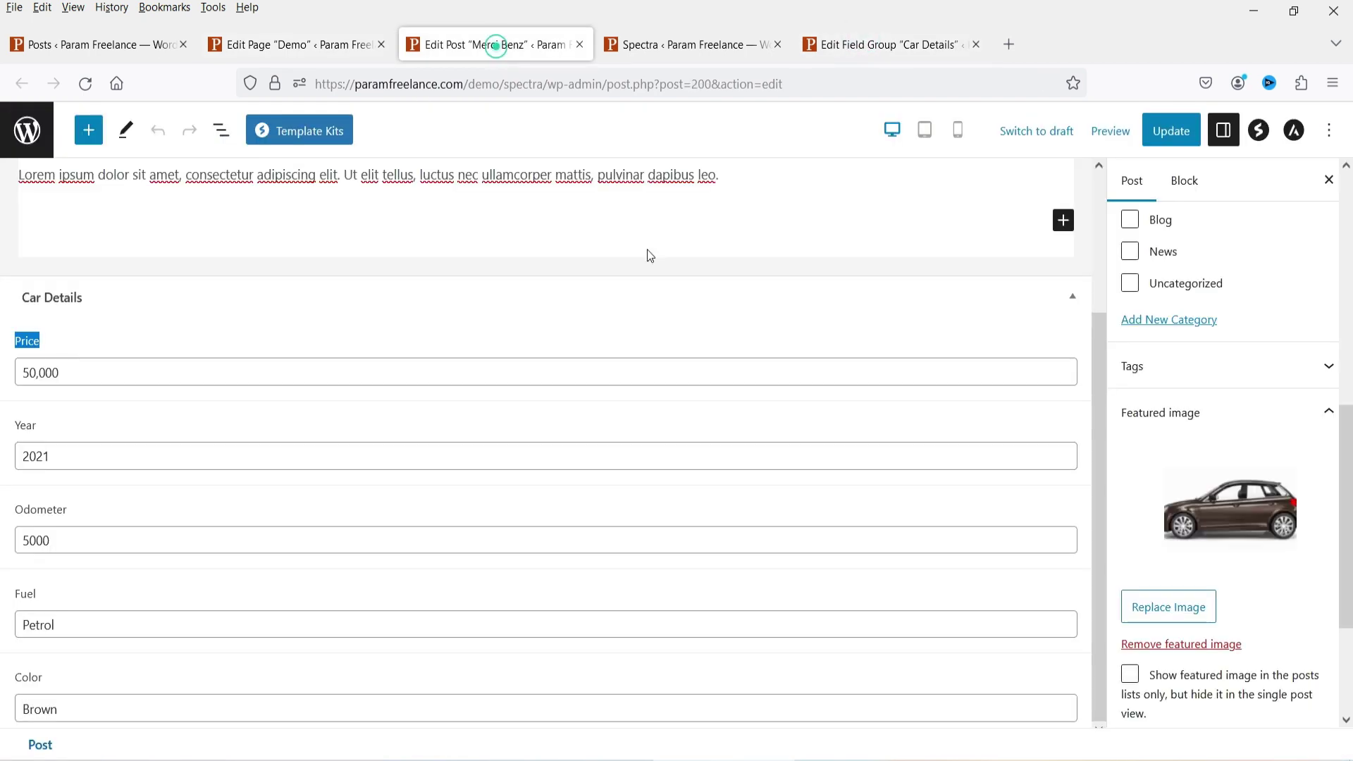
pyautogui.scroll(3, 299, 299)
pyautogui.click(217, 277)
pyautogui.moveTo(217, 277); pyautogui.dragTo(7, 536)
pyautogui.click(75, 552)
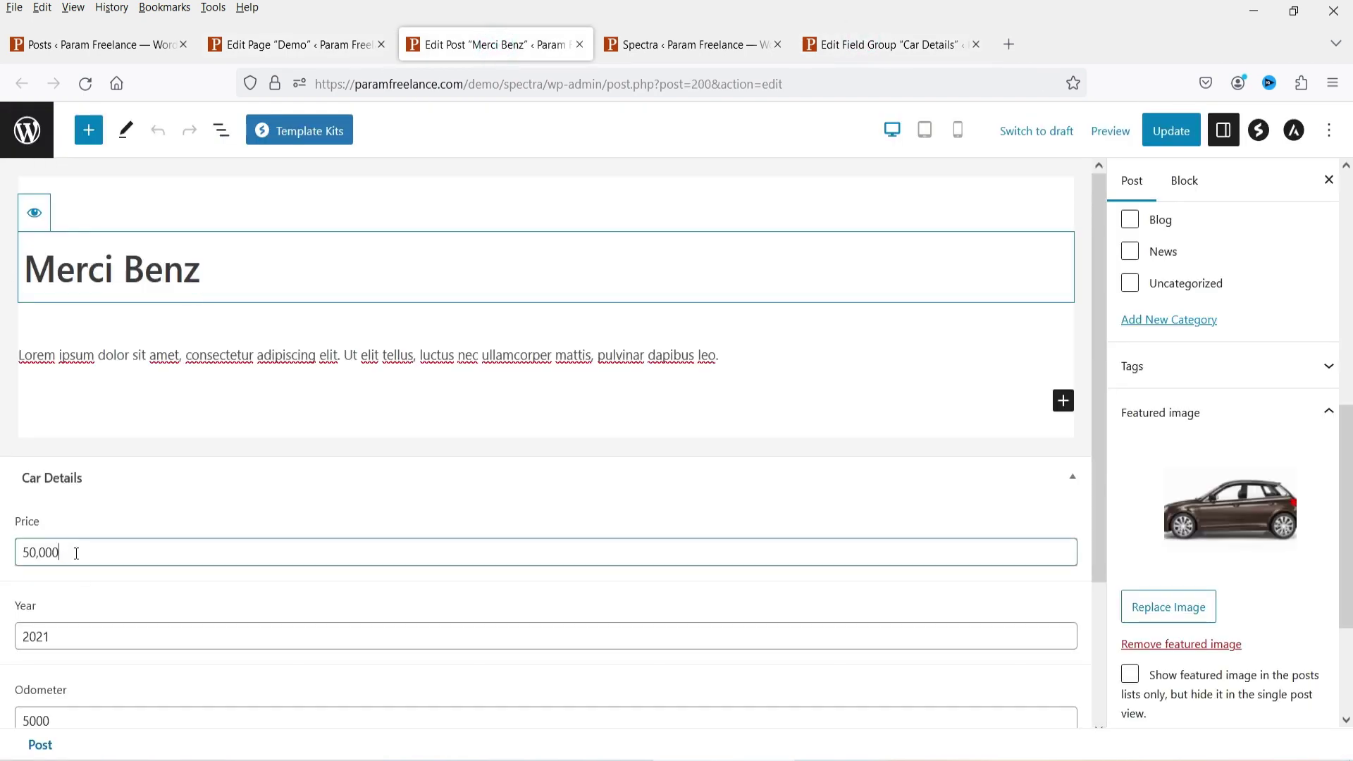
pyautogui.doubleClick(76, 552)
pyautogui.click(272, 49)
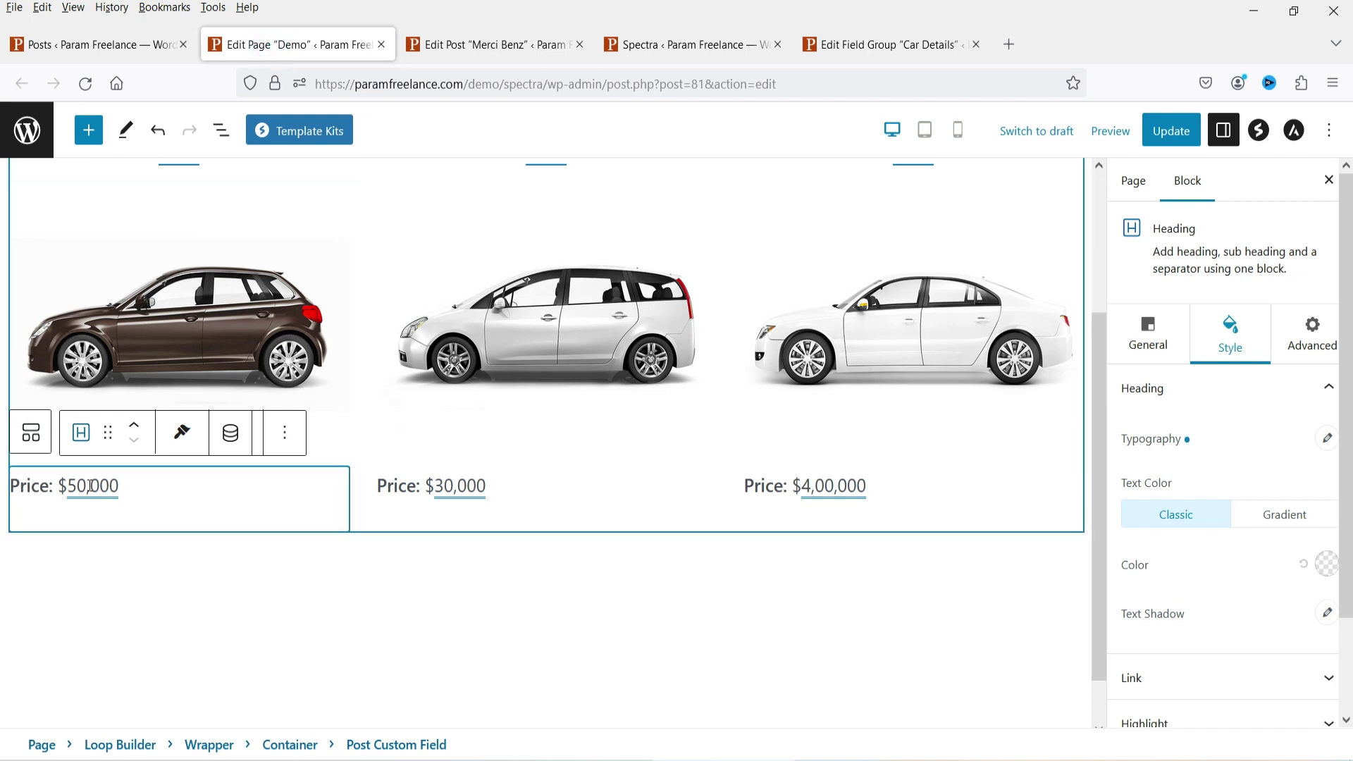
pyautogui.hotkey('ctrl', 's')
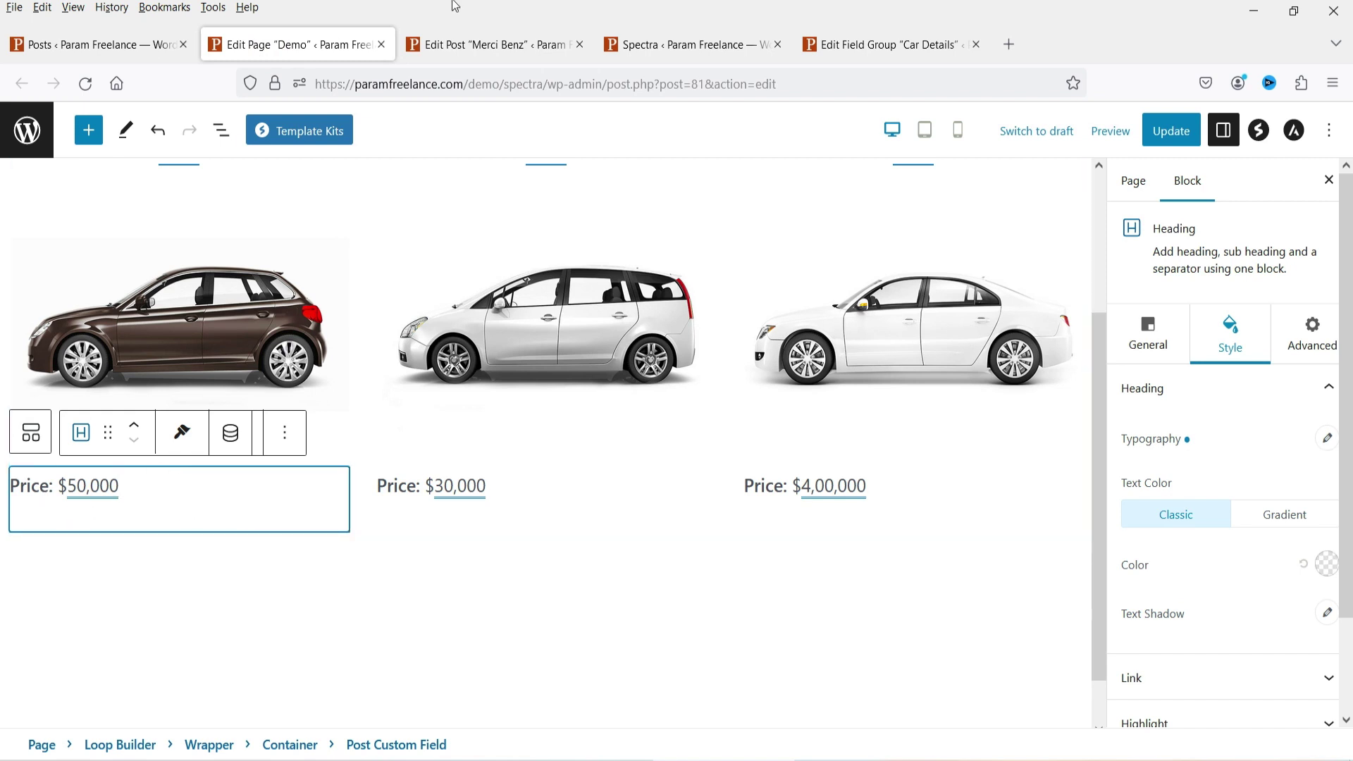
# Check the Price field's name in Car Details and the Year field in the Merci Benz post, and select the loop's container
pyautogui.click(636, 57)
pyautogui.click(883, 48)
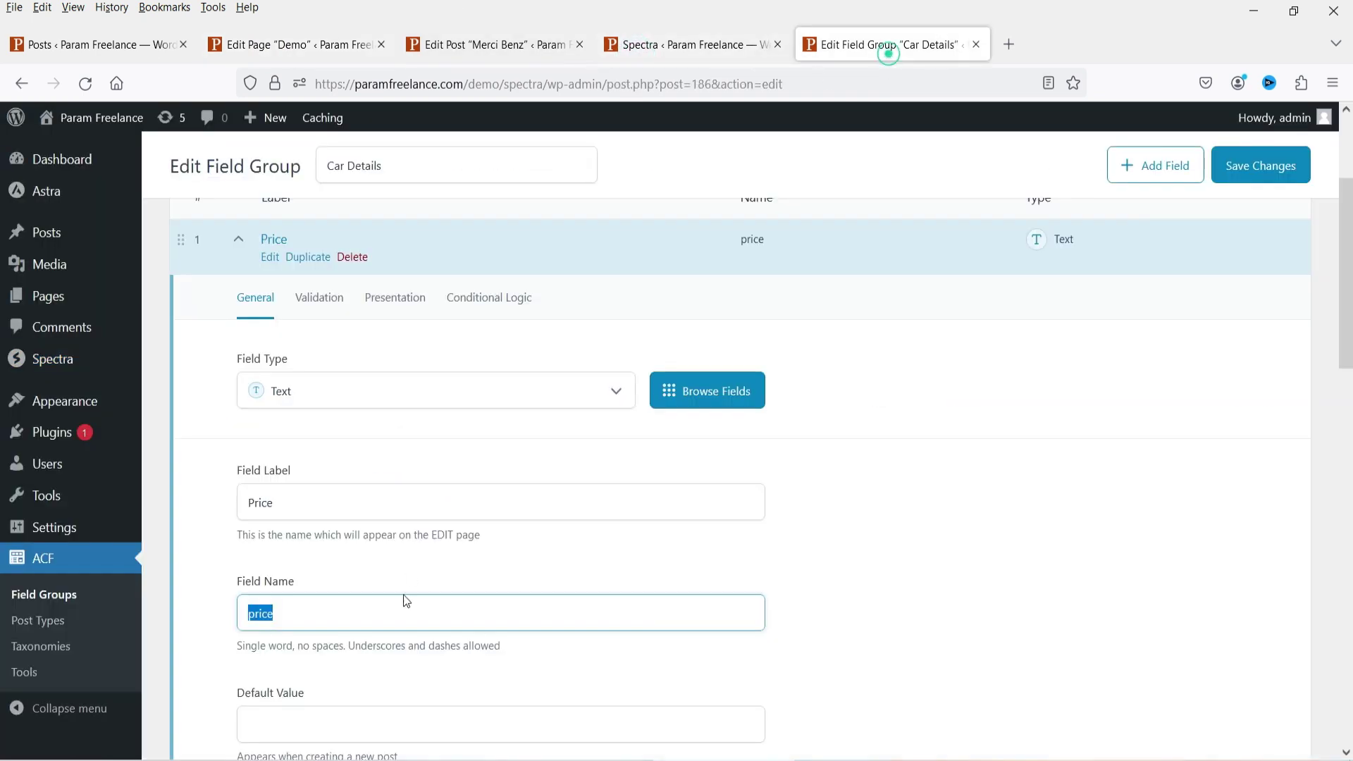
pyautogui.click(486, 44)
pyautogui.doubleClick(60, 610)
pyautogui.click(296, 44)
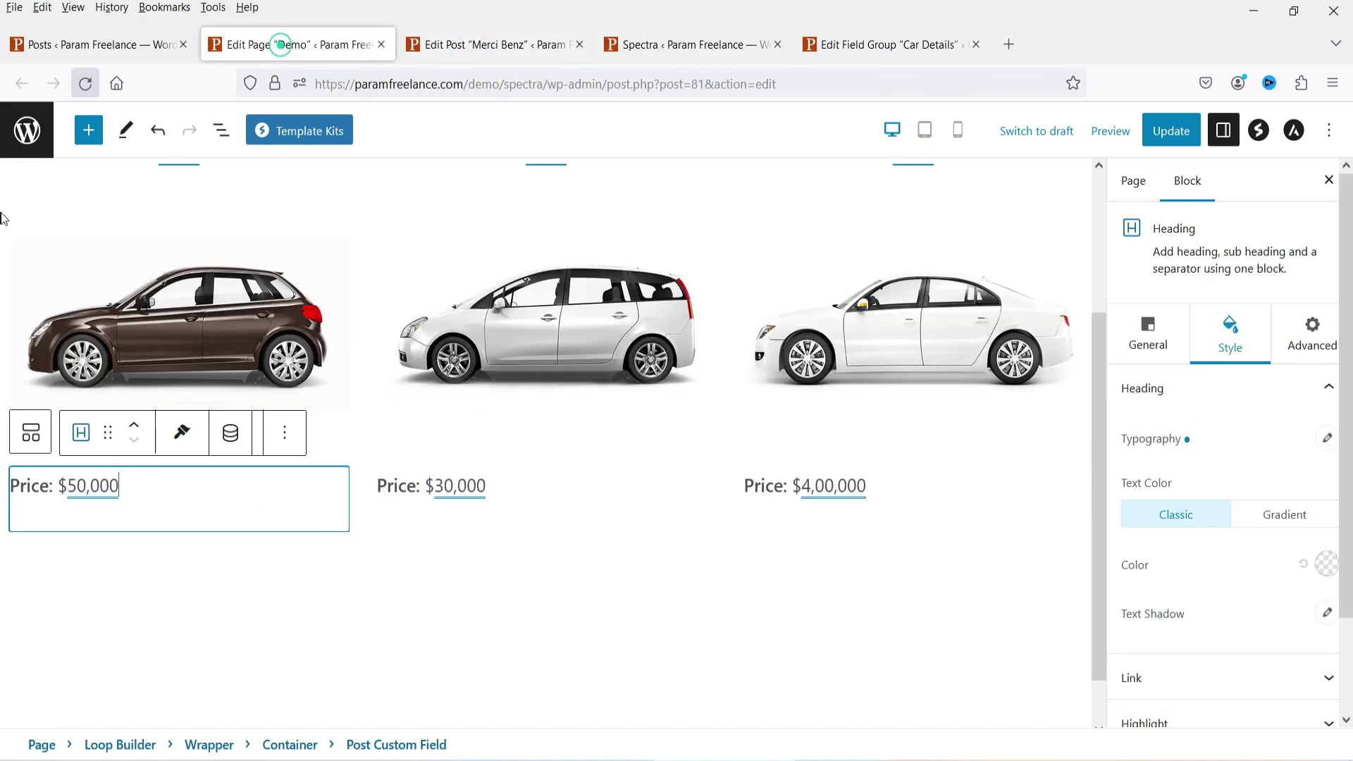
pyautogui.click(36, 435)
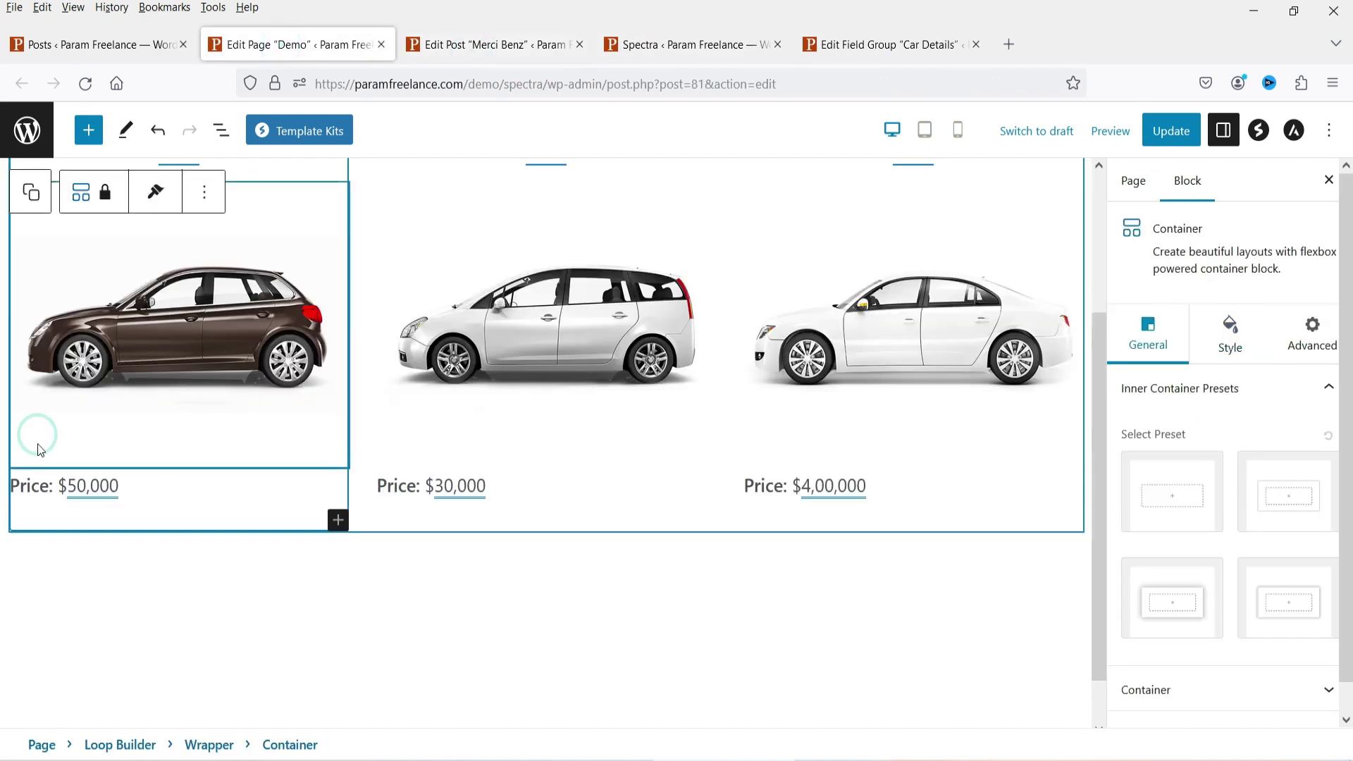
# Add a heading block below the price in the loop's container, set its heading tag to P and its text to "Year:"
pyautogui.click(339, 520)
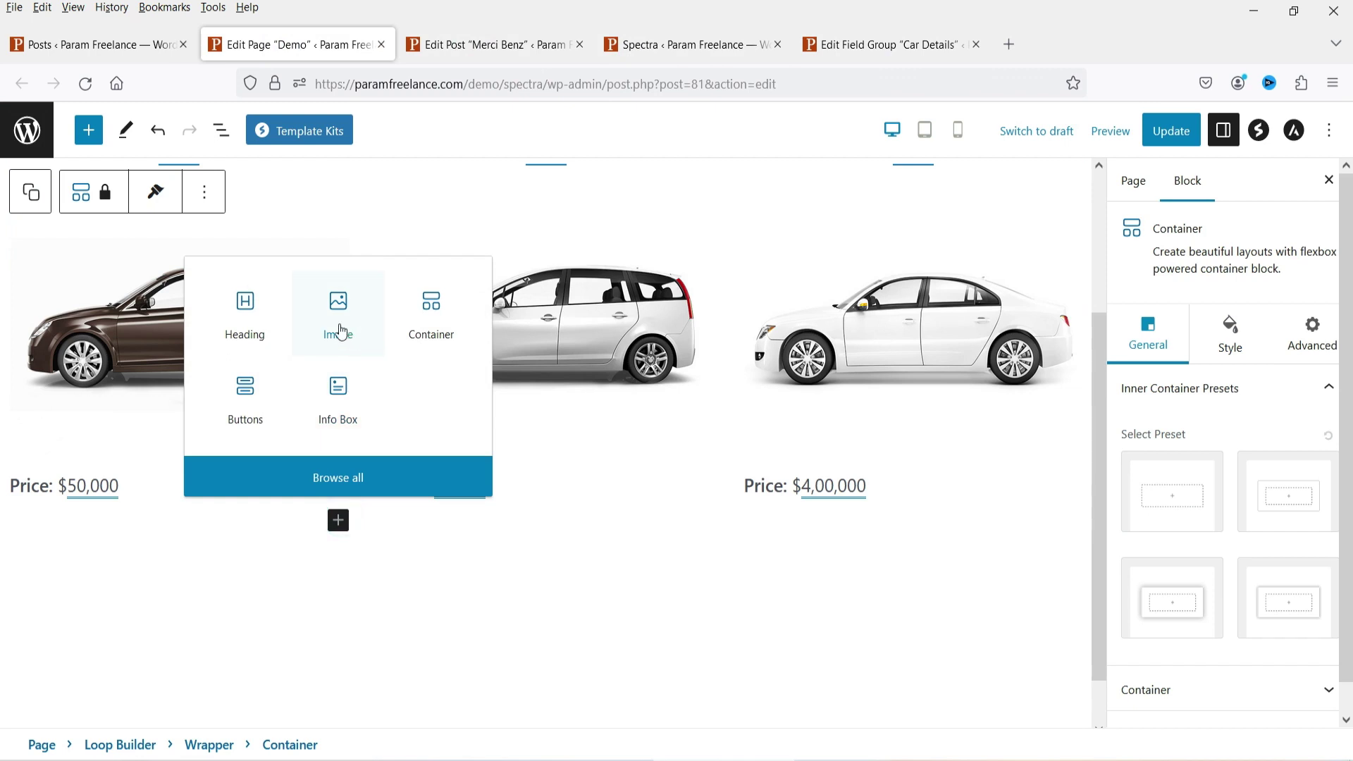
pyautogui.click(247, 329)
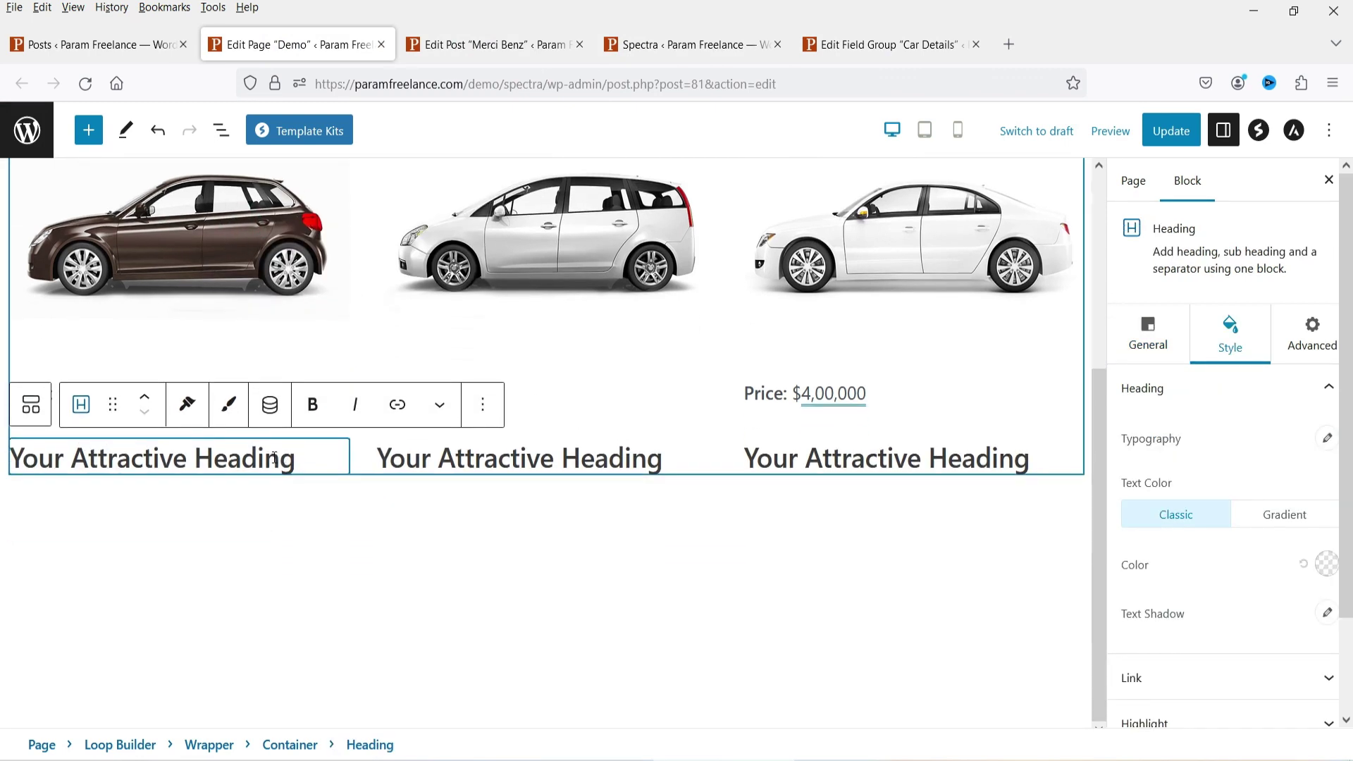
pyautogui.moveTo(274, 458); pyautogui.dragTo(9, 458)
pyautogui.click(1153, 349)
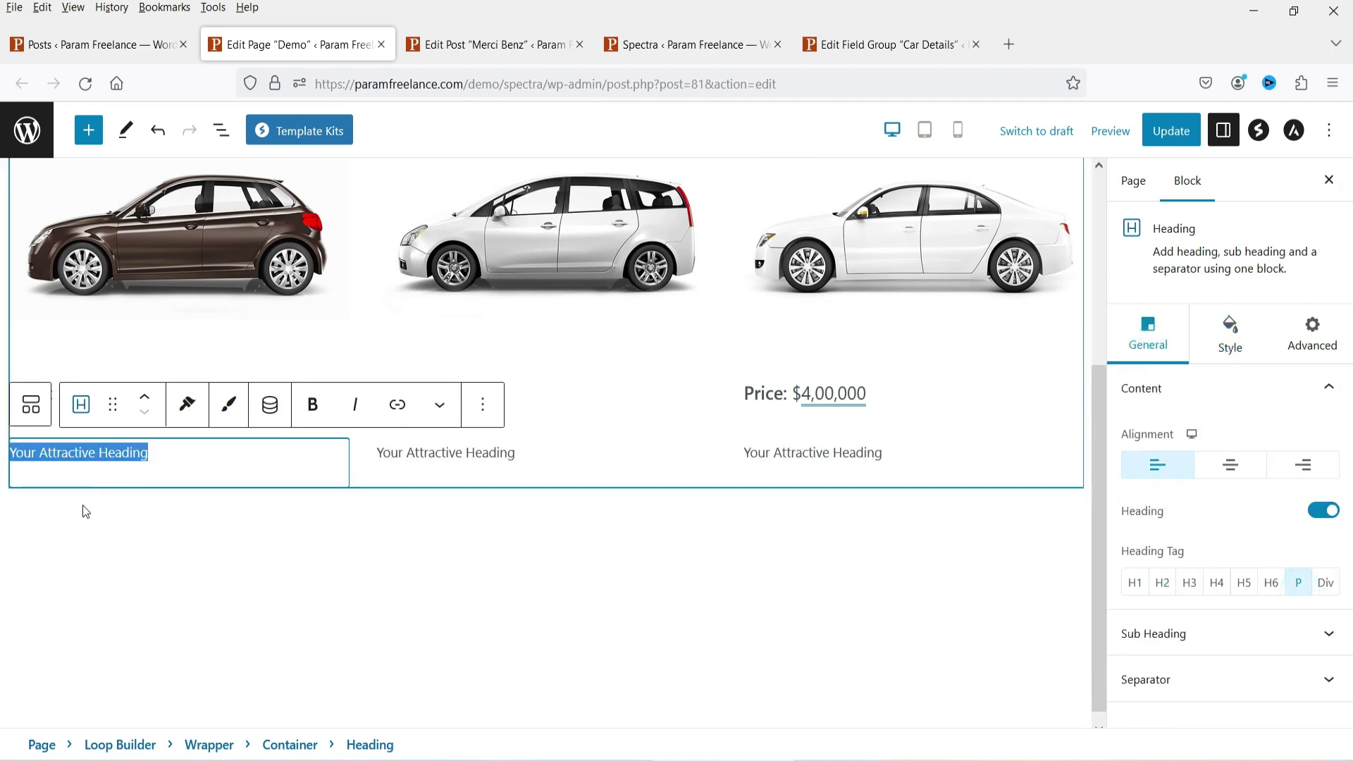
pyautogui.click(186, 475)
pyautogui.tripleClick(196, 457)
pyautogui.write('Year')
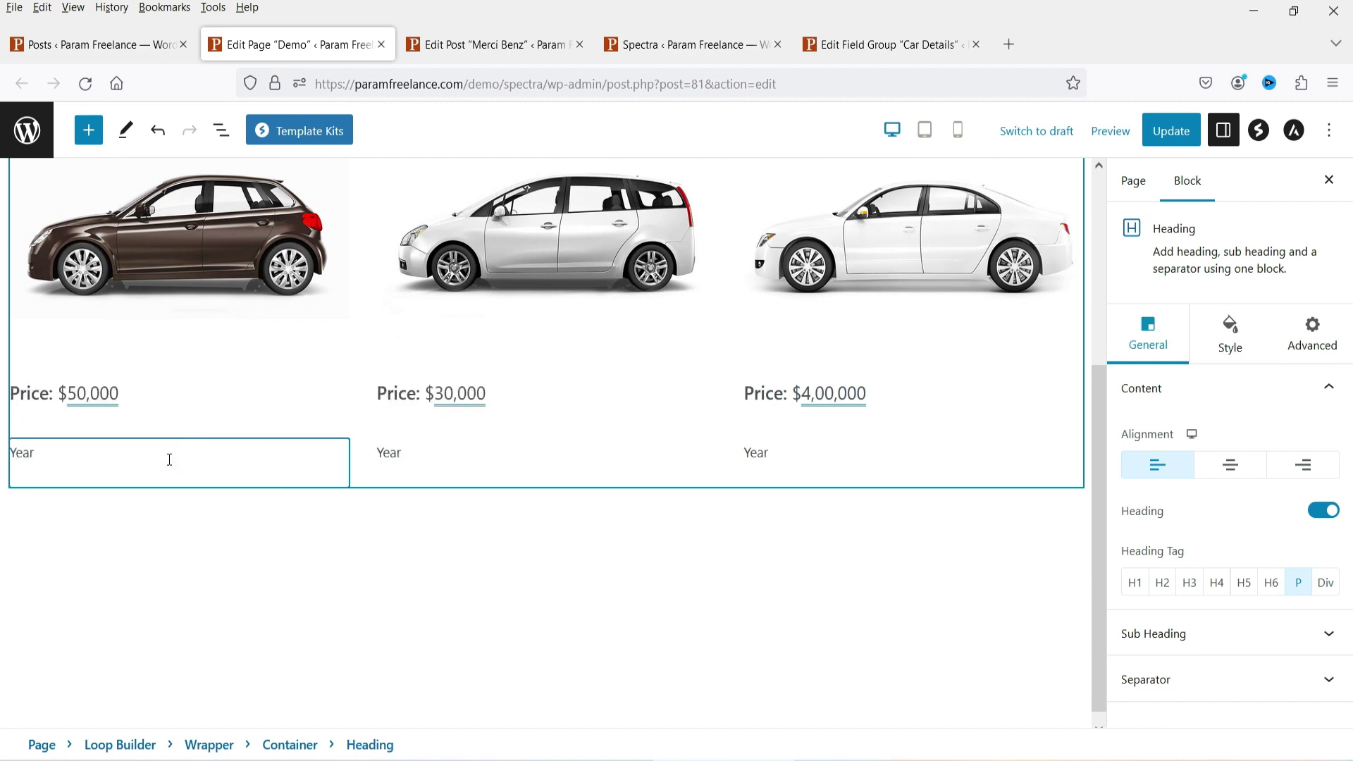
# Copy the price heading's style and paste it onto the Year heading
pyautogui.hotkey('ctrl', 'c')
pyautogui.click(176, 282)
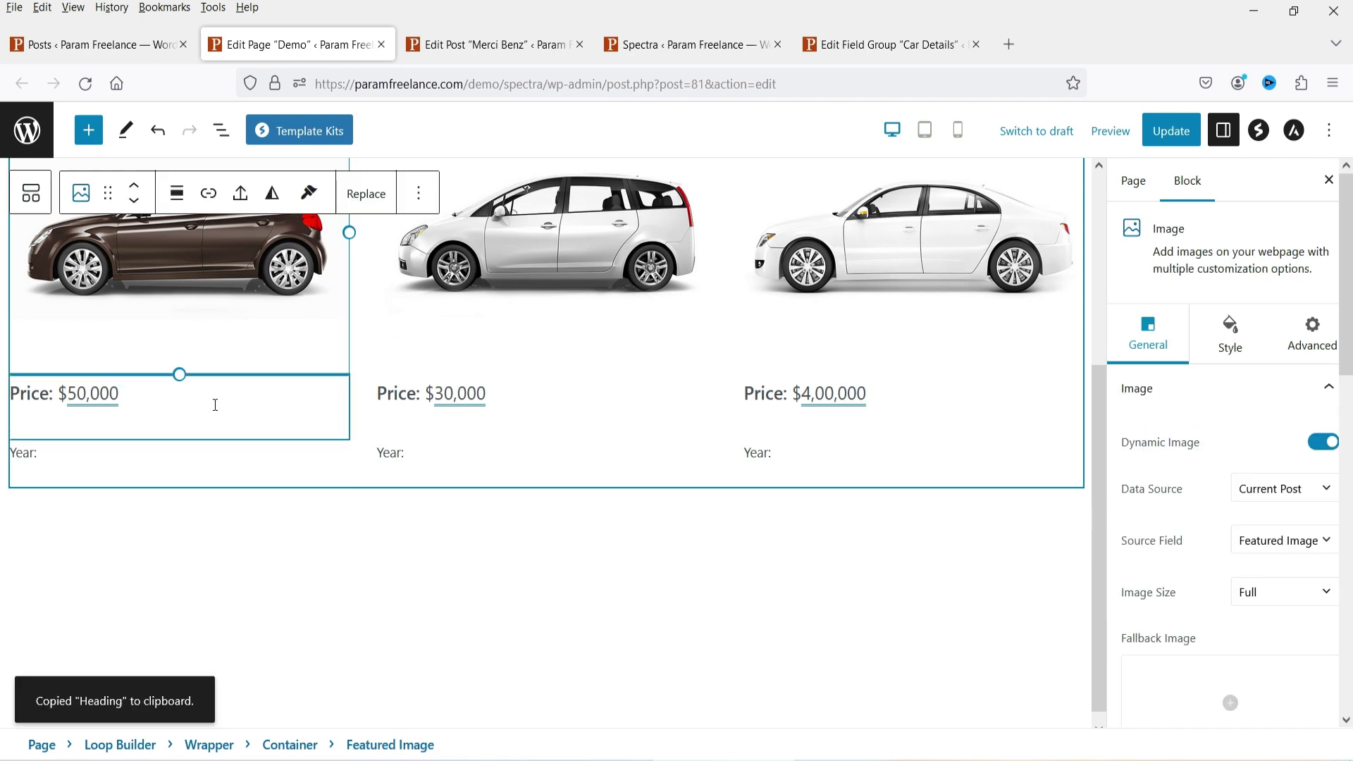
pyautogui.click(212, 400)
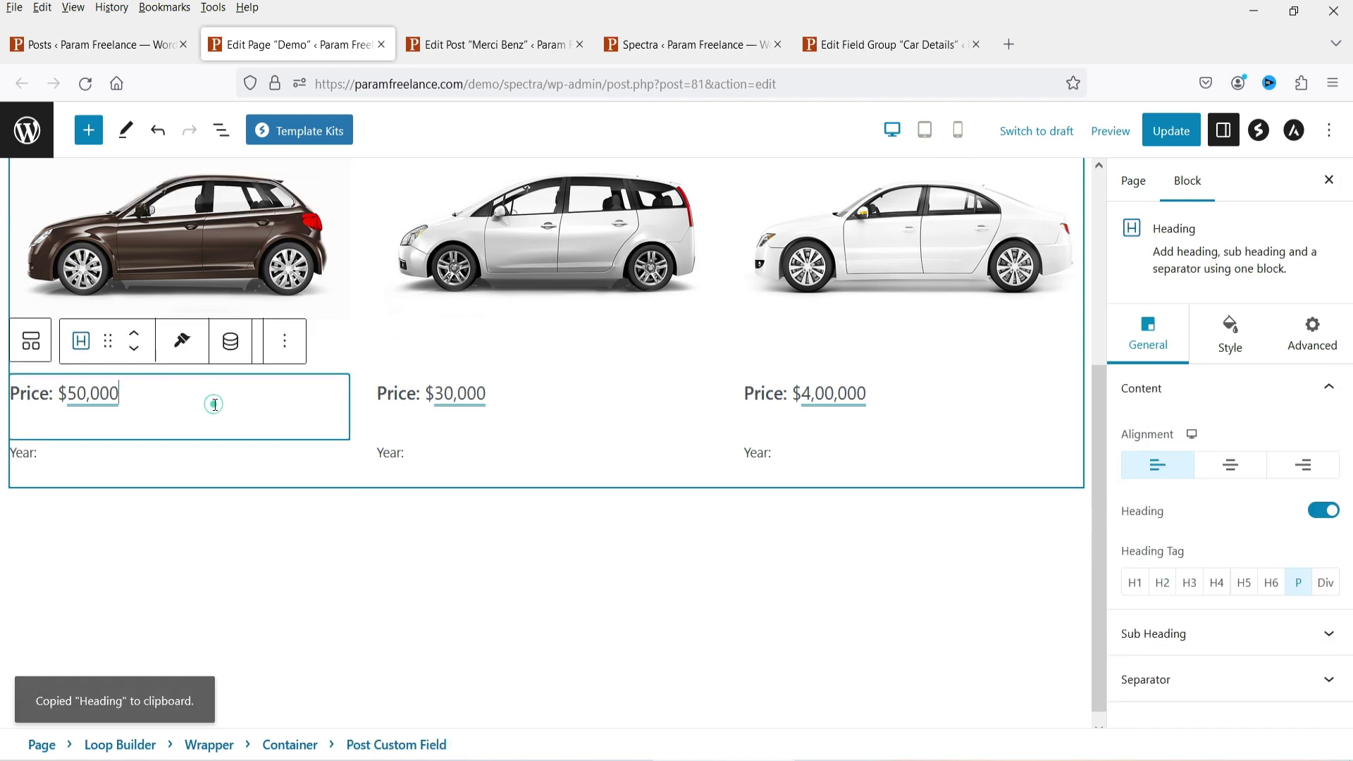
pyautogui.click(182, 341)
pyautogui.click(189, 384)
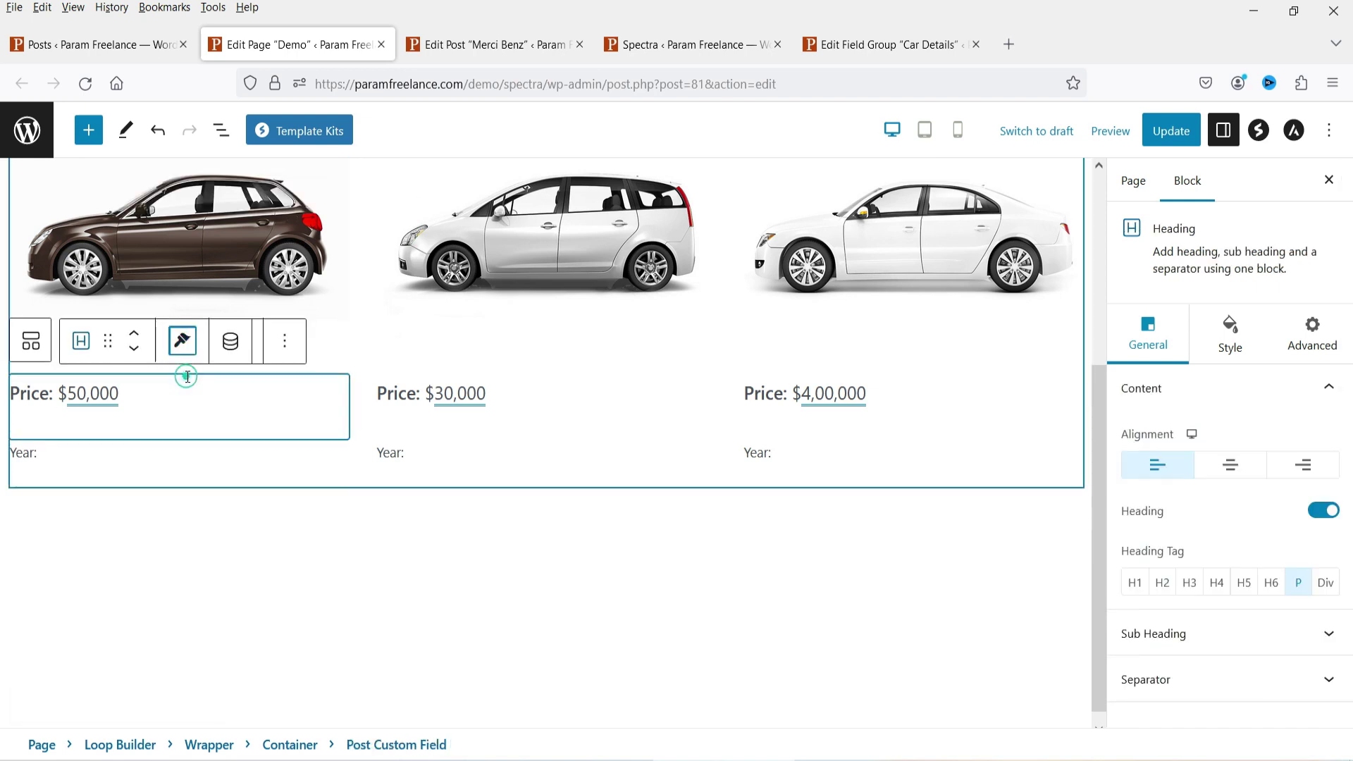
pyautogui.click(65, 453)
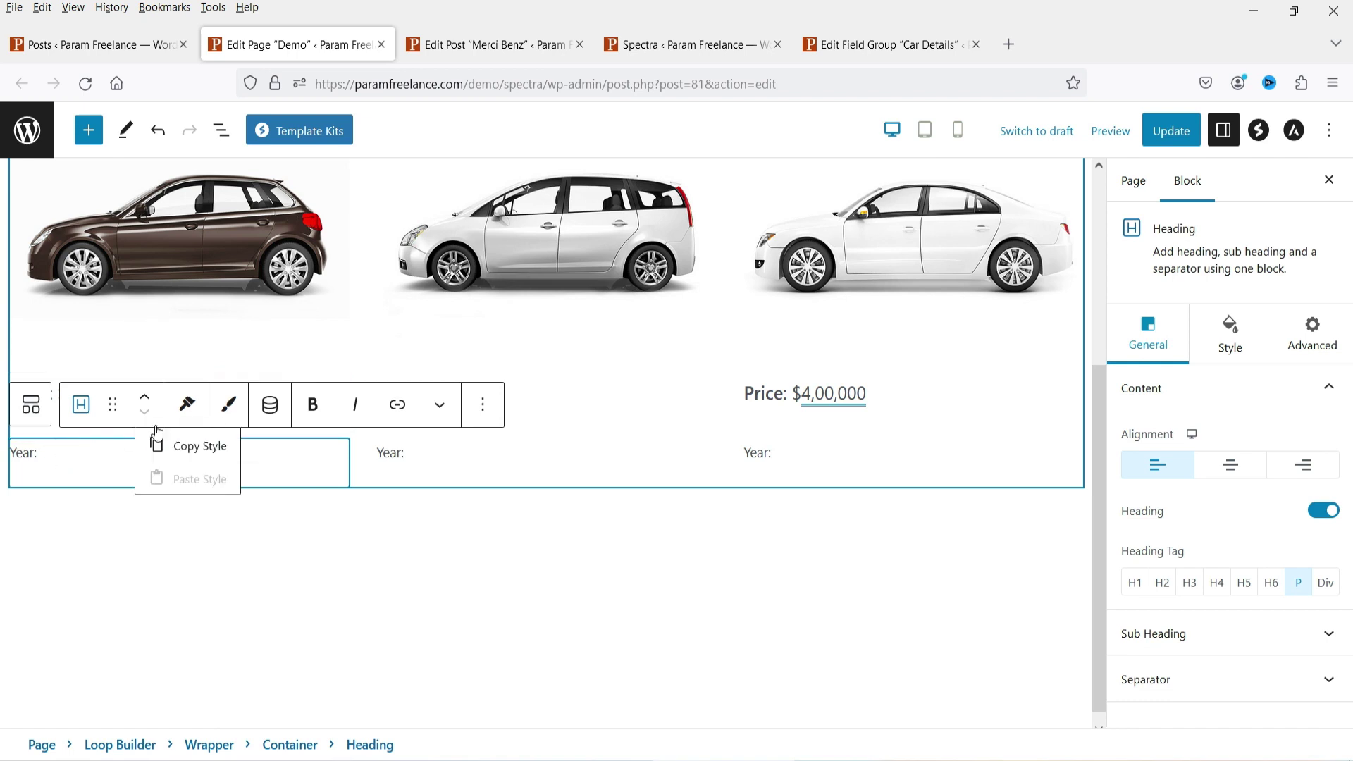
pyautogui.click(187, 406)
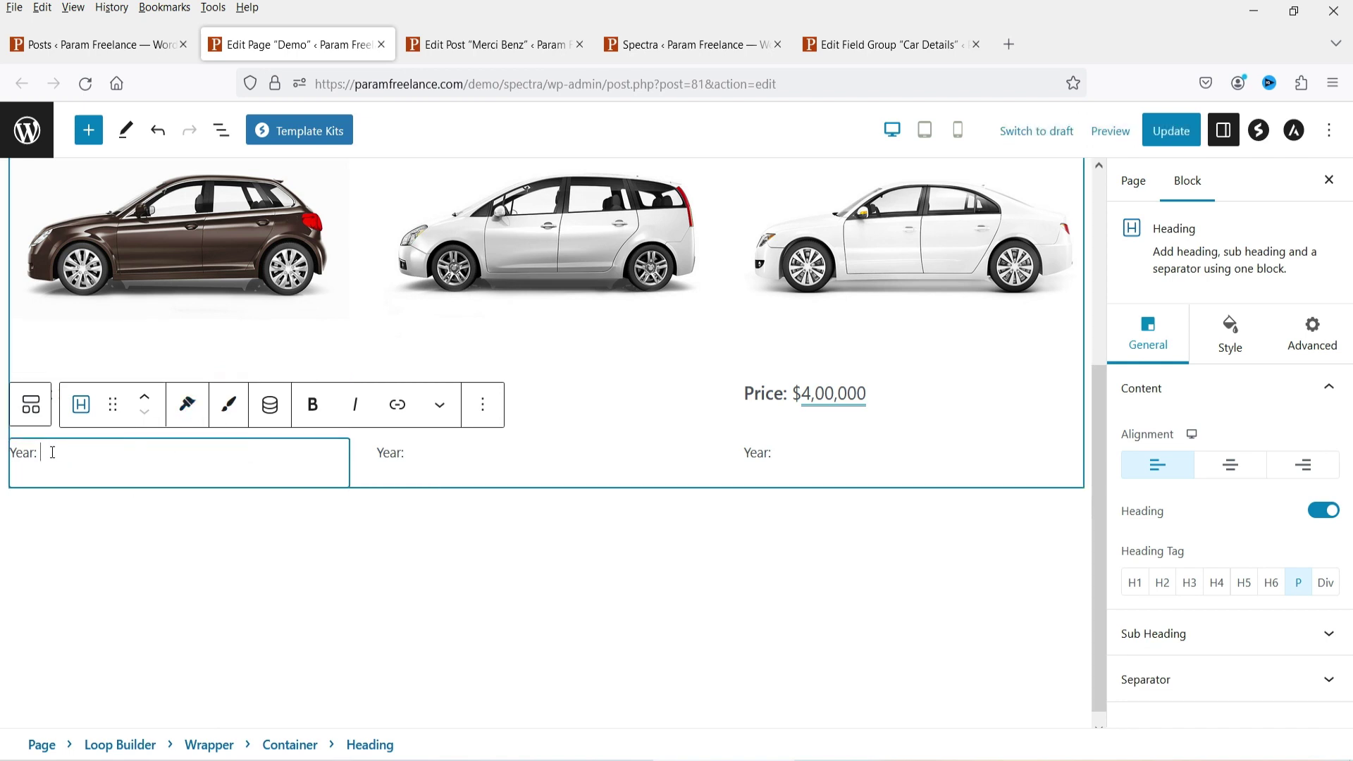
pyautogui.click(187, 407)
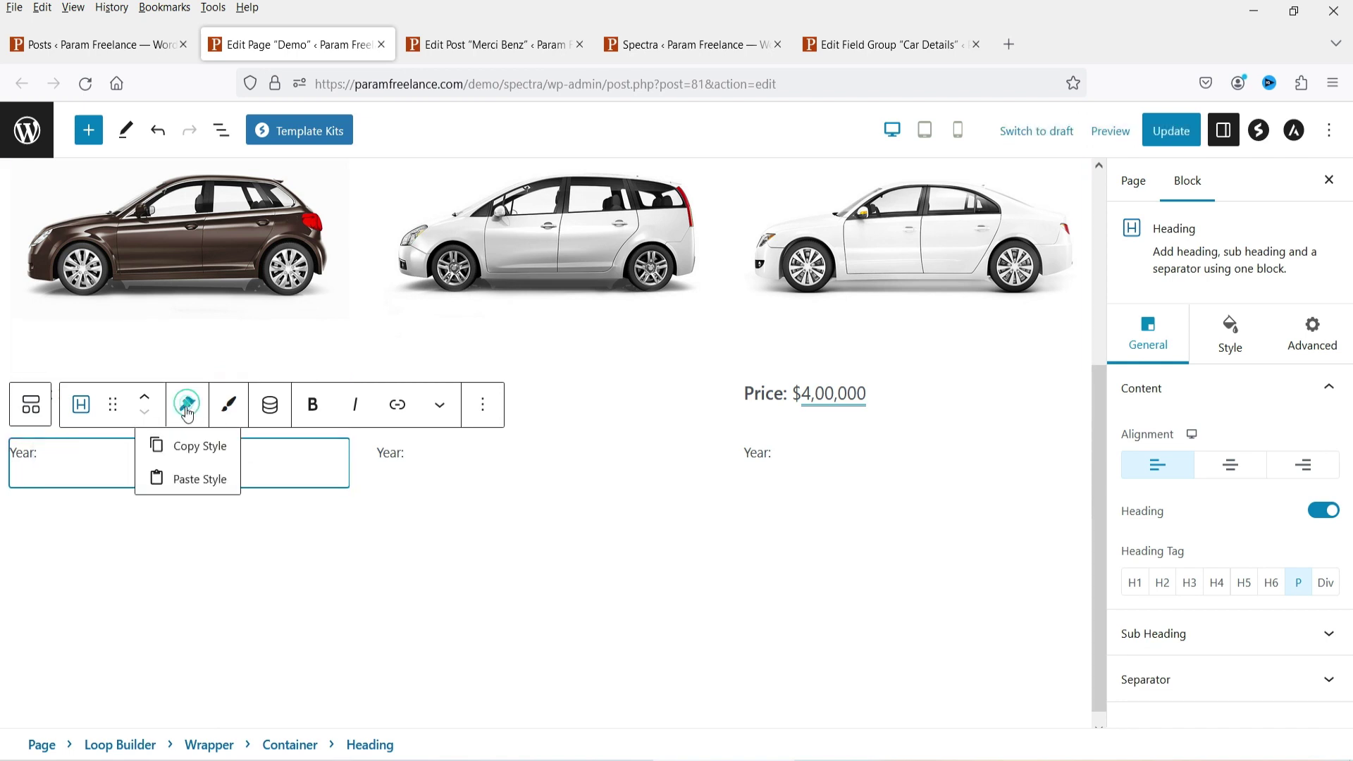
pyautogui.click(192, 481)
pyautogui.click(149, 564)
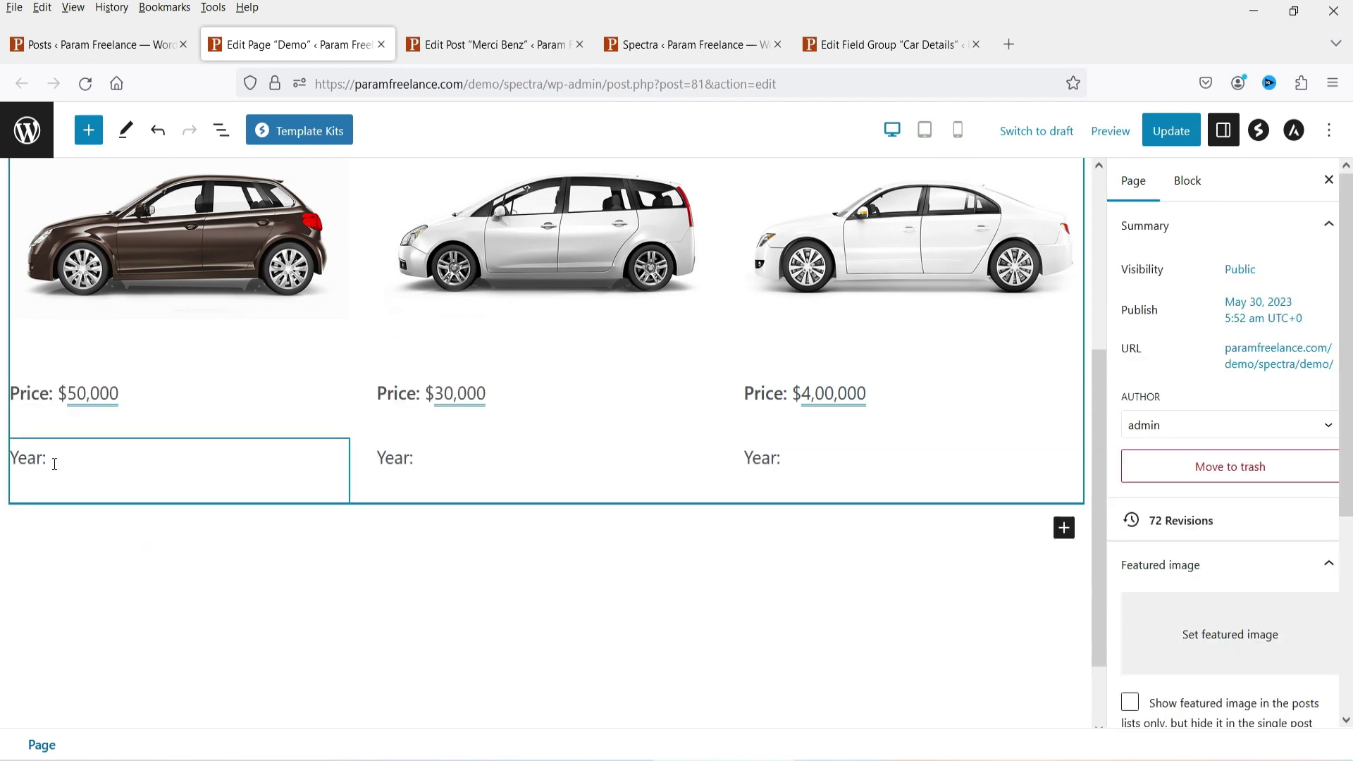
# Add 1999 to the Year heading and make it dynamic content with Post Custom Field as source field and Custom Input as custom field
pyautogui.click(74, 458)
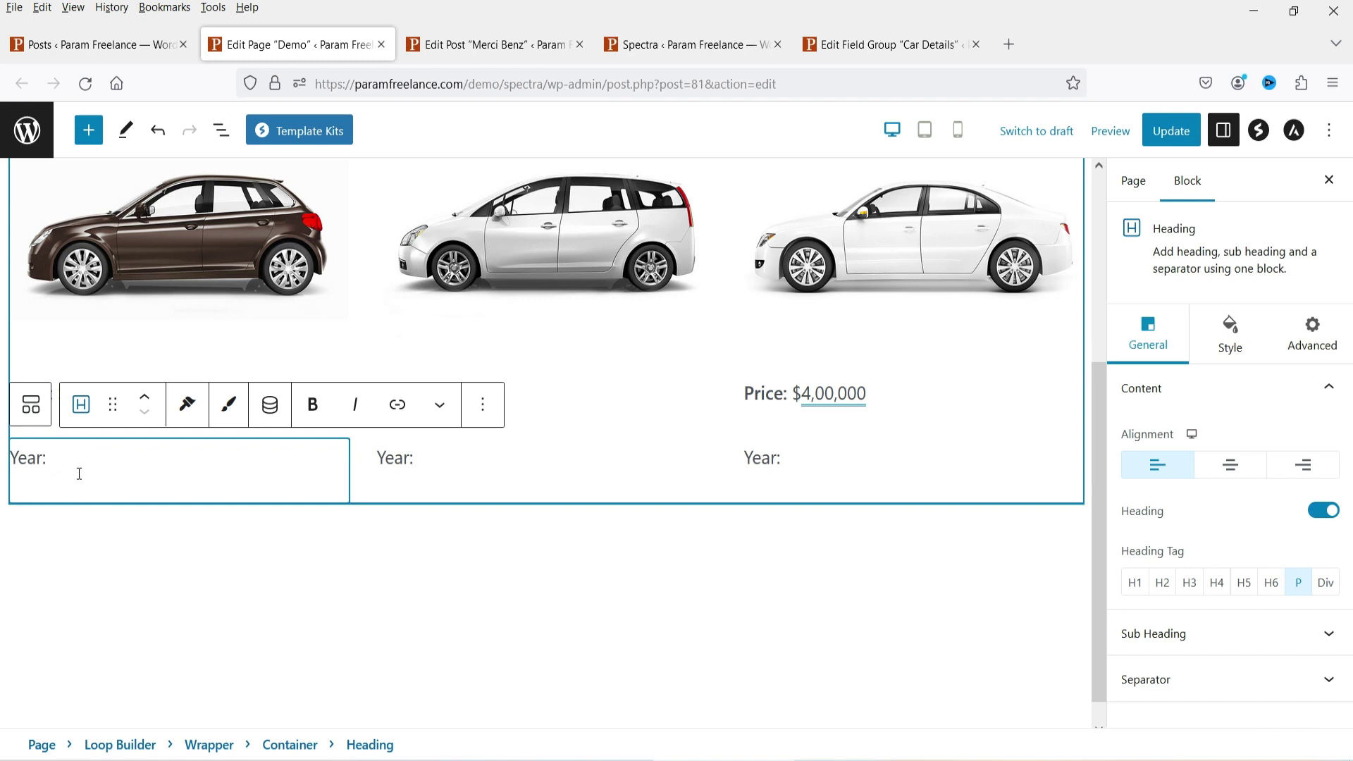
pyautogui.write('1999')
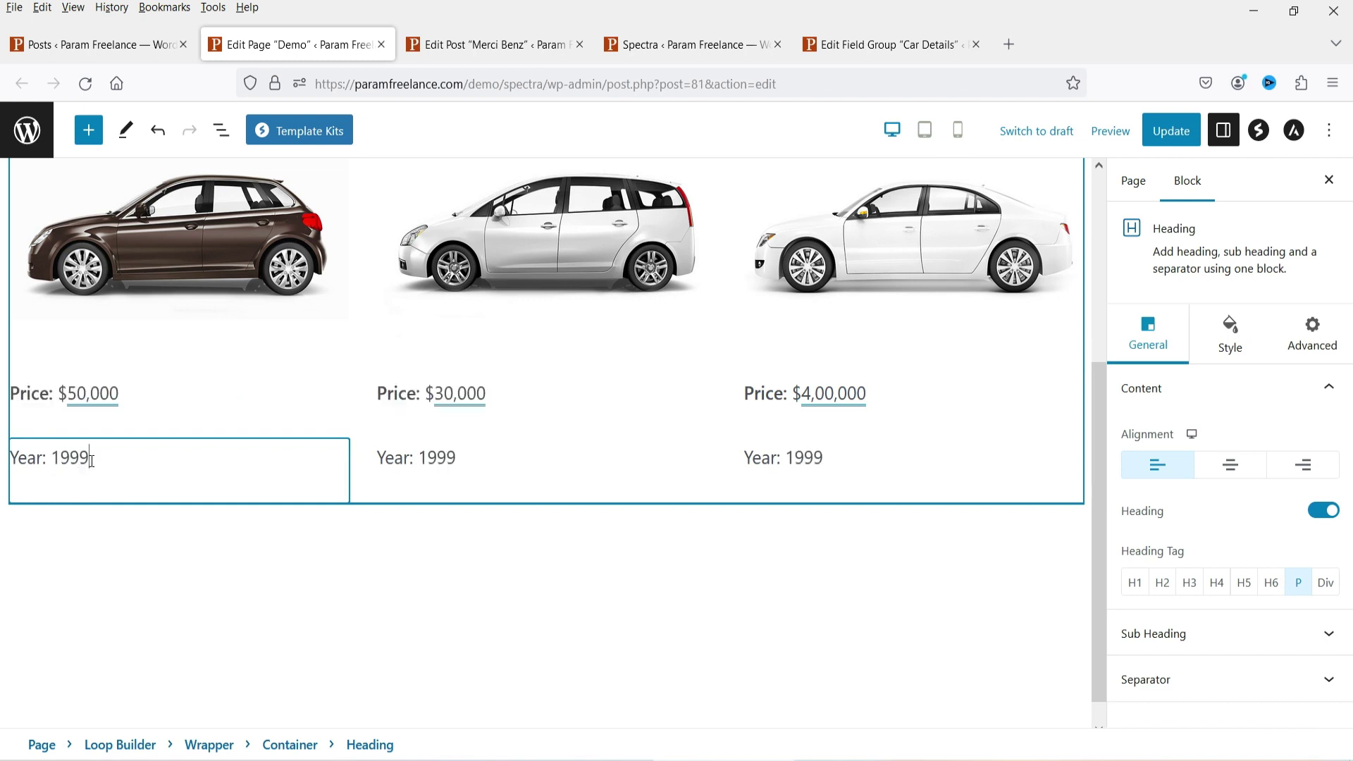
pyautogui.doubleClick(90, 459)
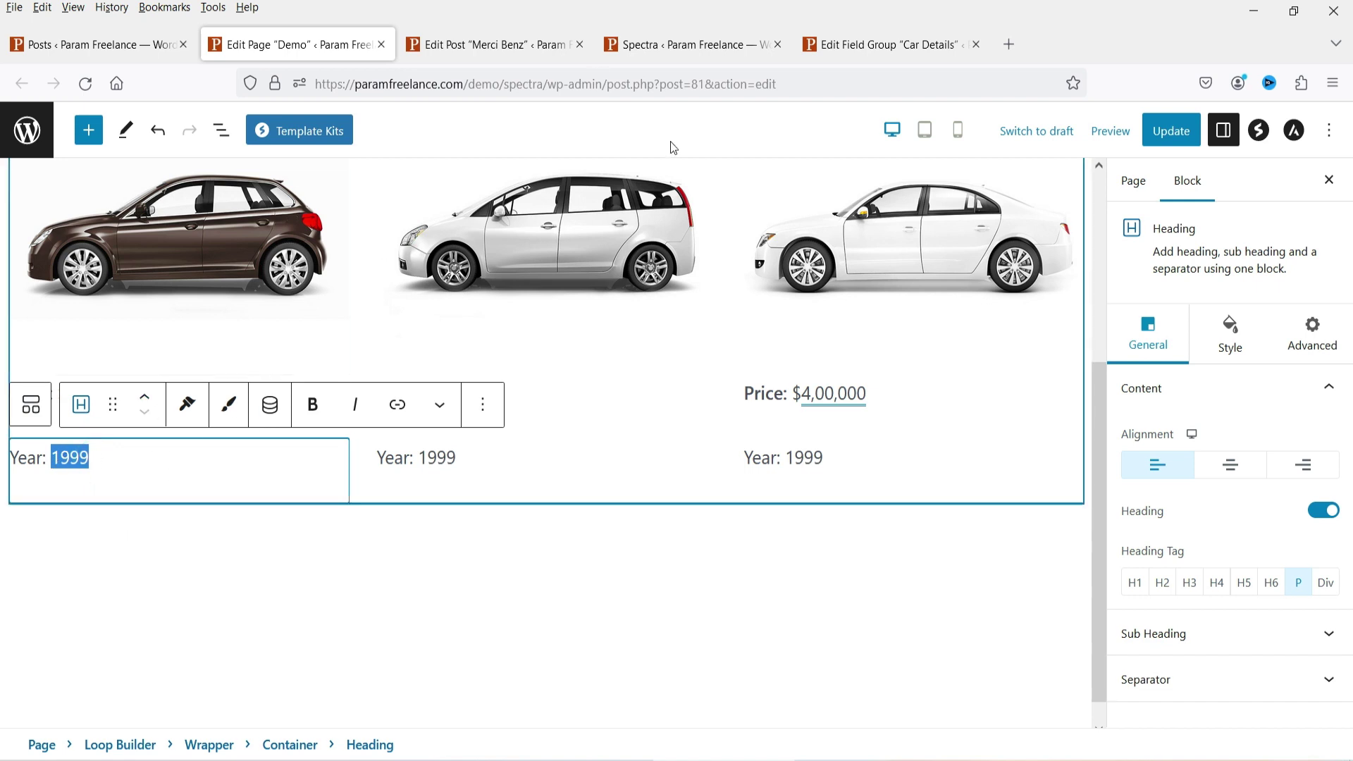
pyautogui.click(270, 411)
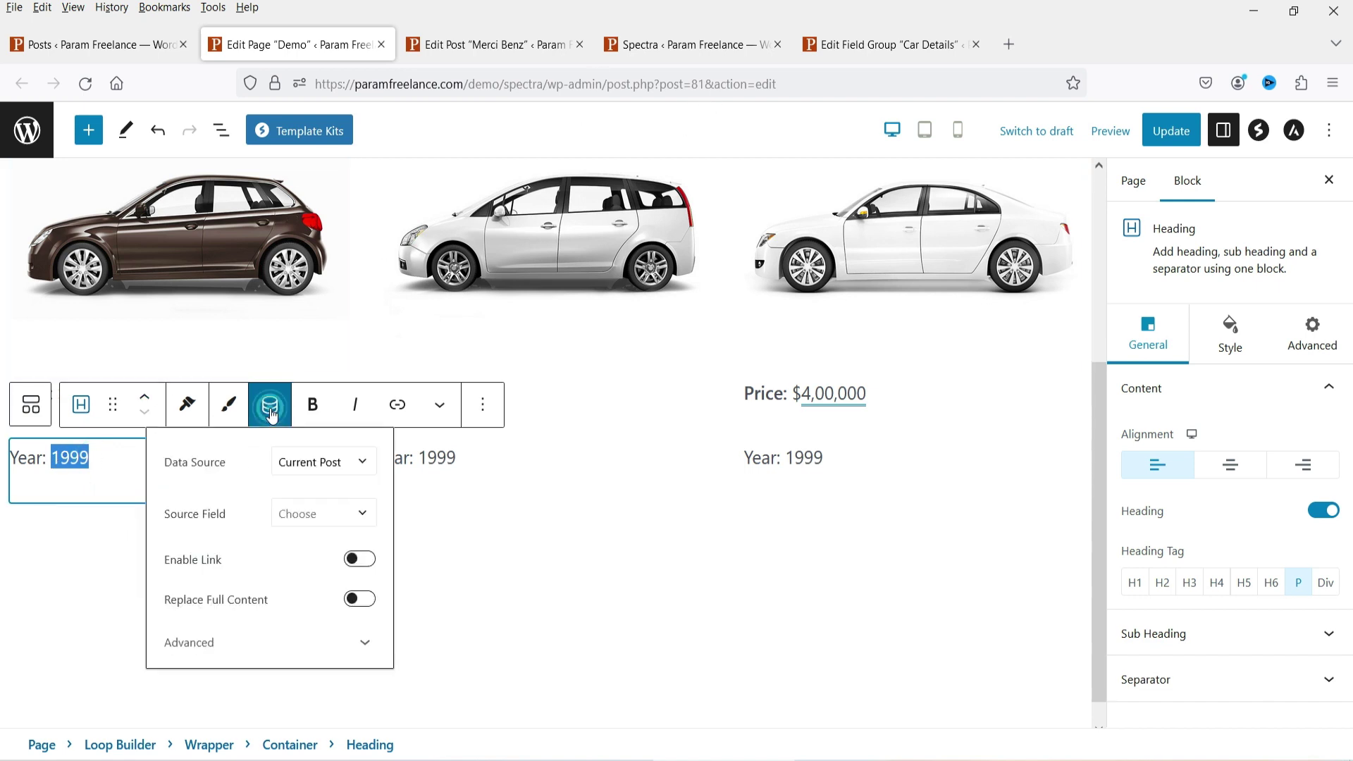
pyautogui.click(314, 509)
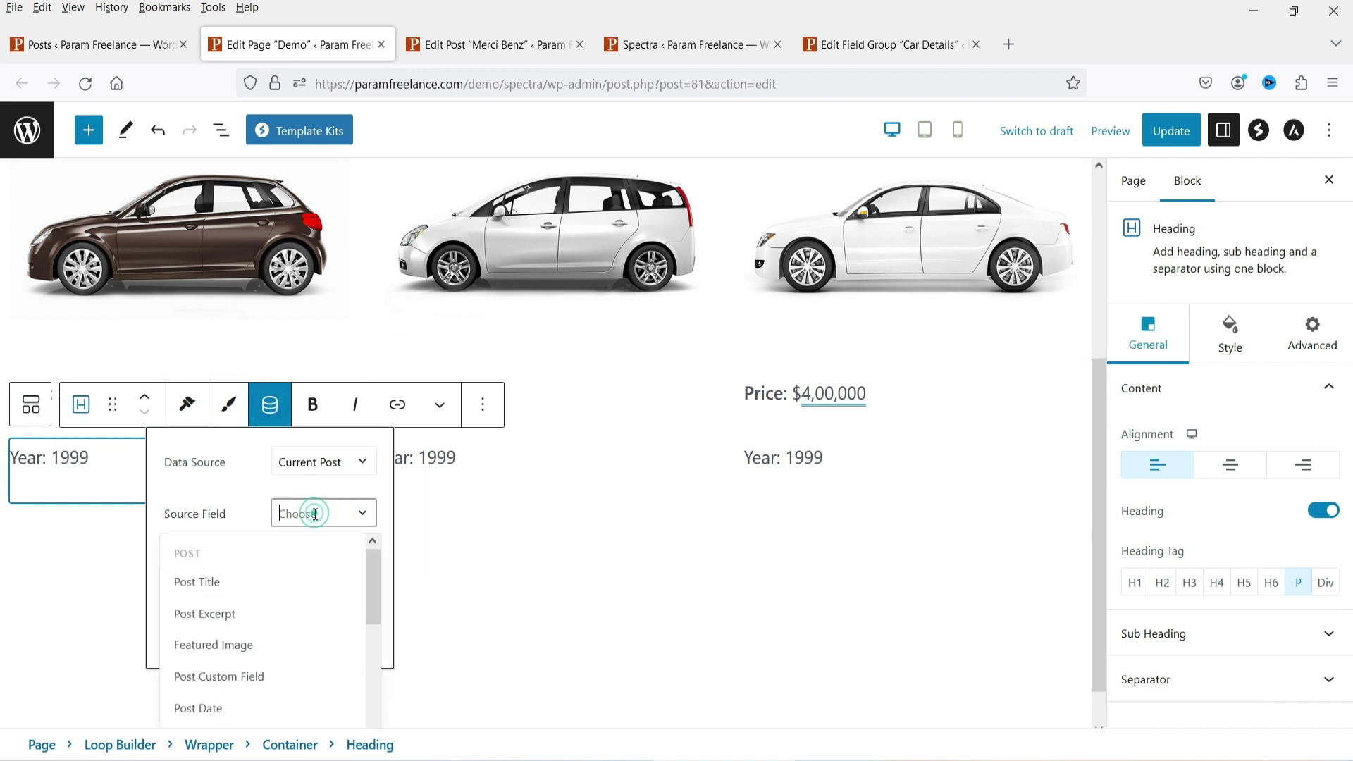
pyautogui.click(280, 675)
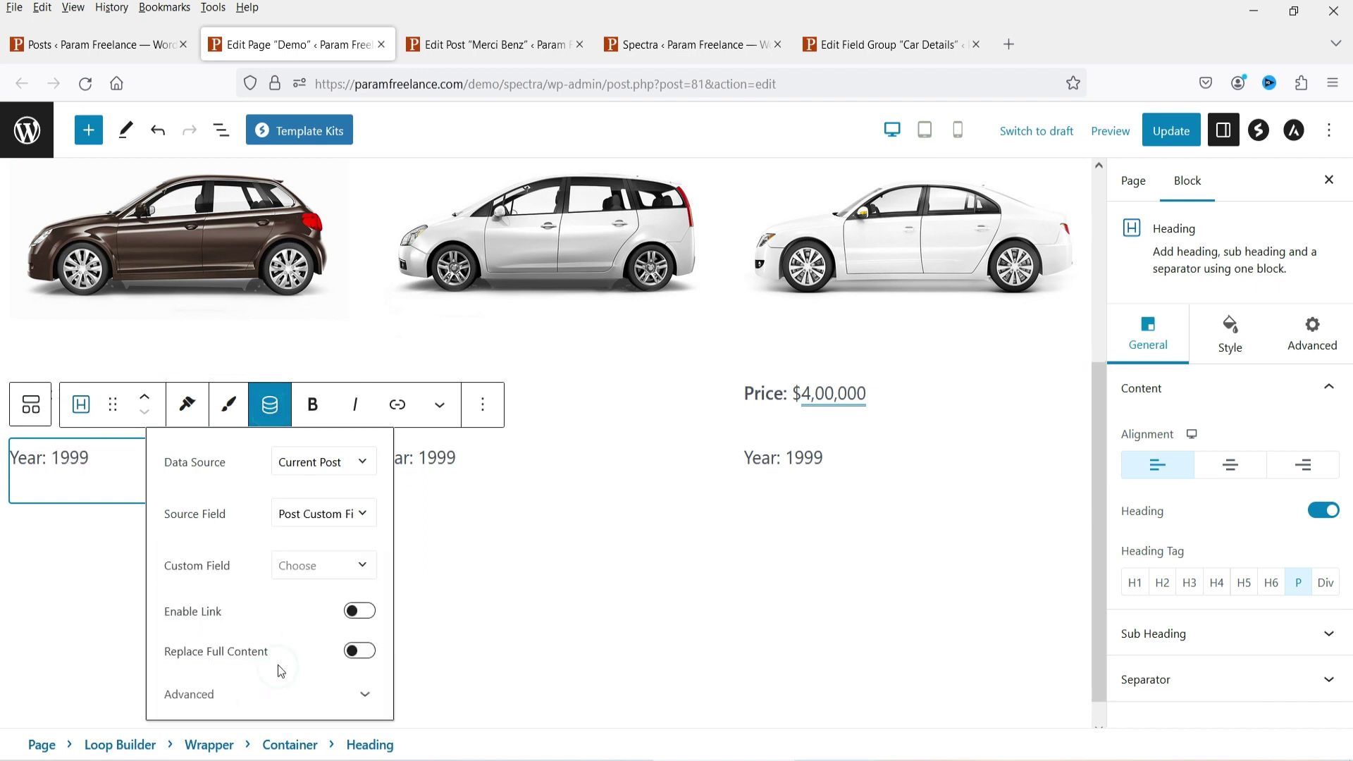
pyautogui.click(336, 568)
pyautogui.click(237, 634)
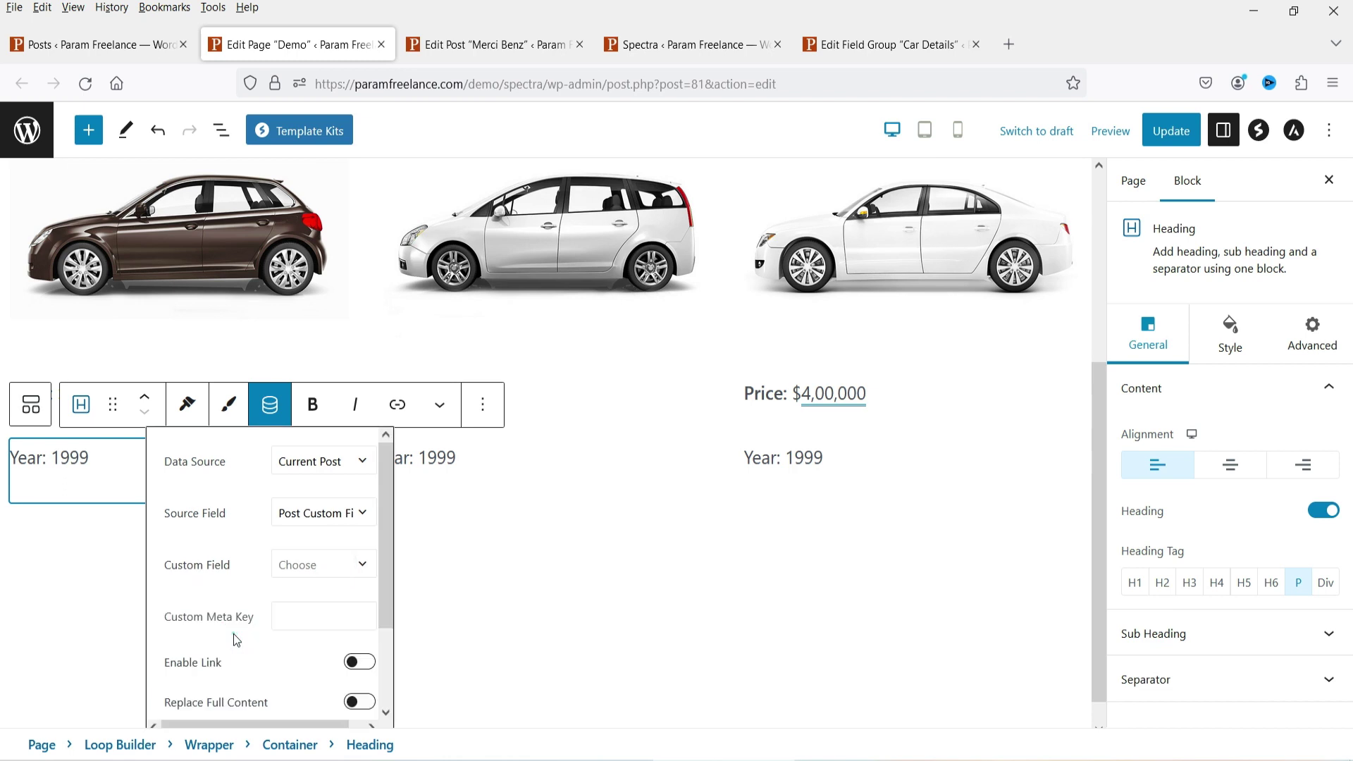
# Copy the Year field's name from the Car Details field group, enter year as the custom meta key, and apply the dynamic content
pyautogui.click(881, 44)
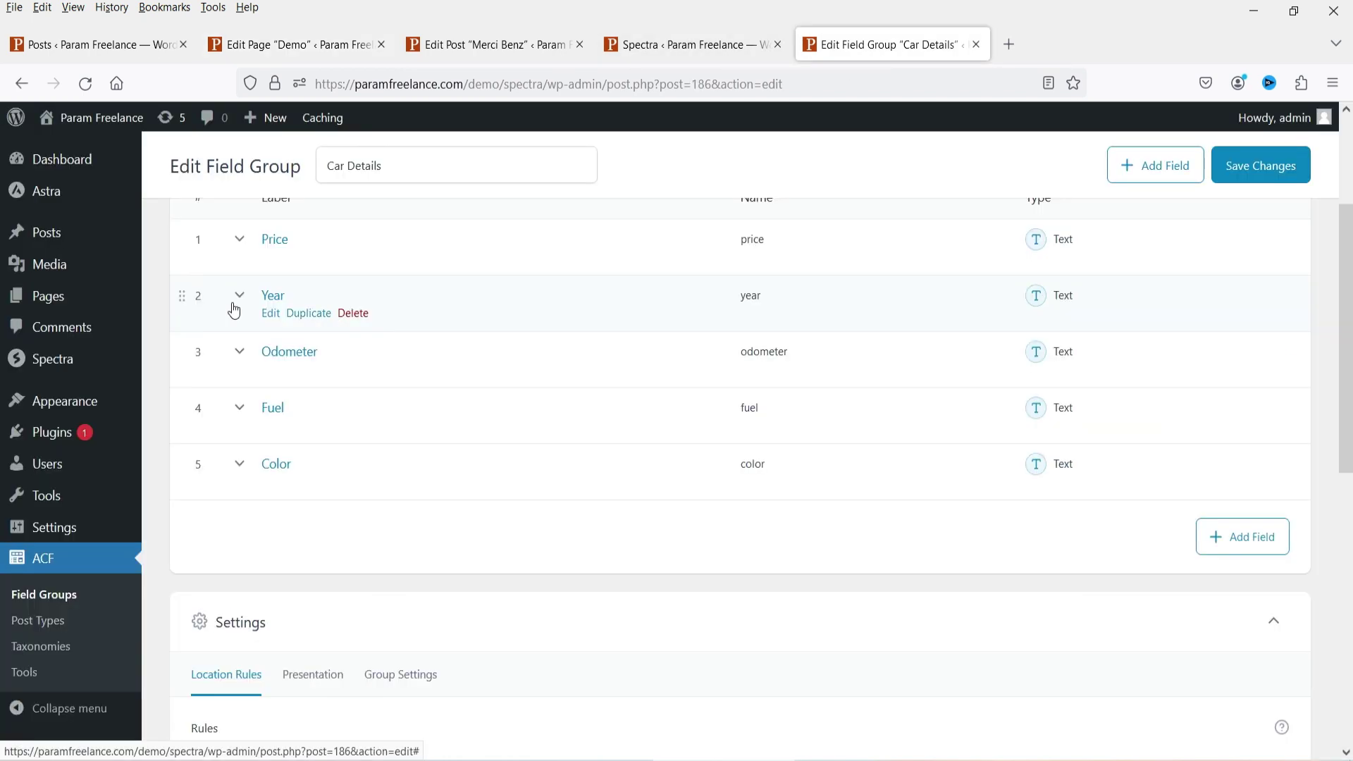
pyautogui.click(232, 303)
pyautogui.moveTo(281, 658); pyautogui.dragTo(211, 673)
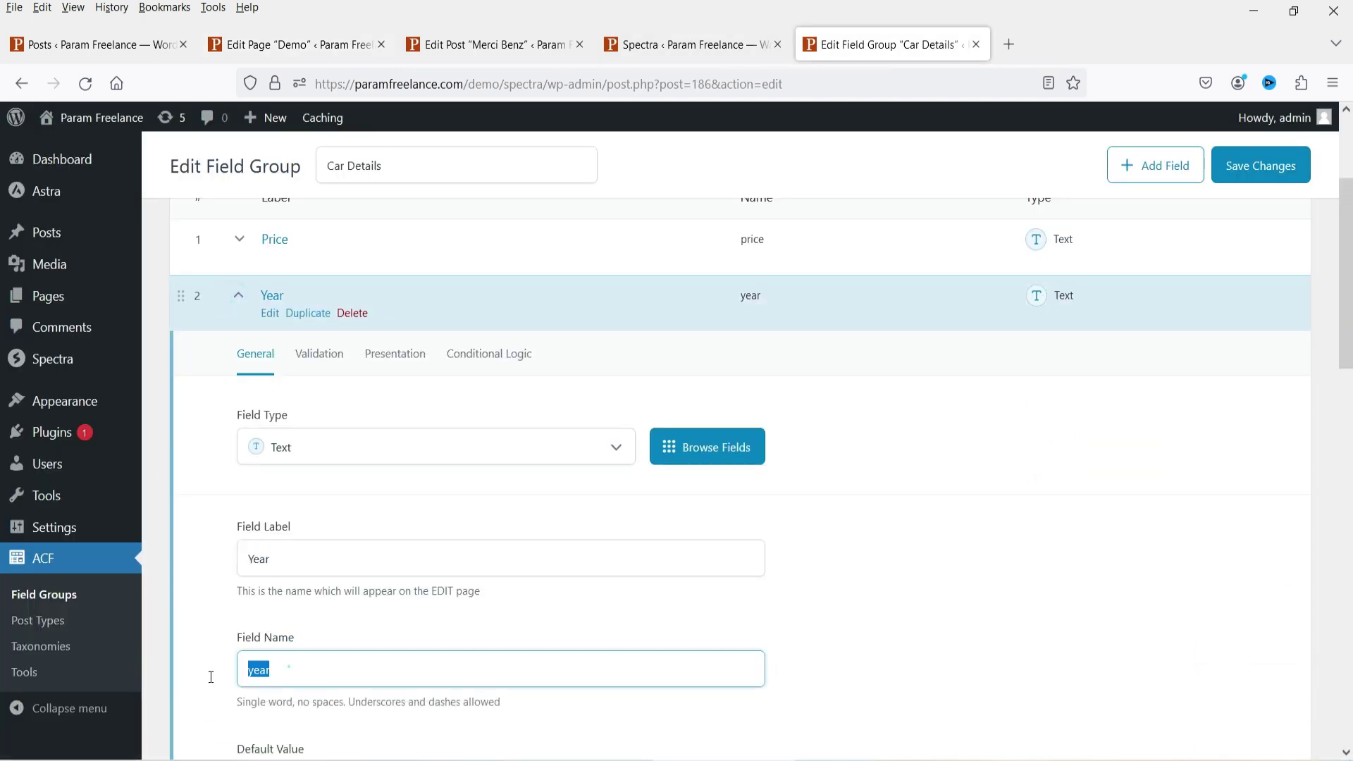
pyautogui.click(272, 45)
pyautogui.click(293, 618)
pyautogui.hotkey('ctrl', 'v')
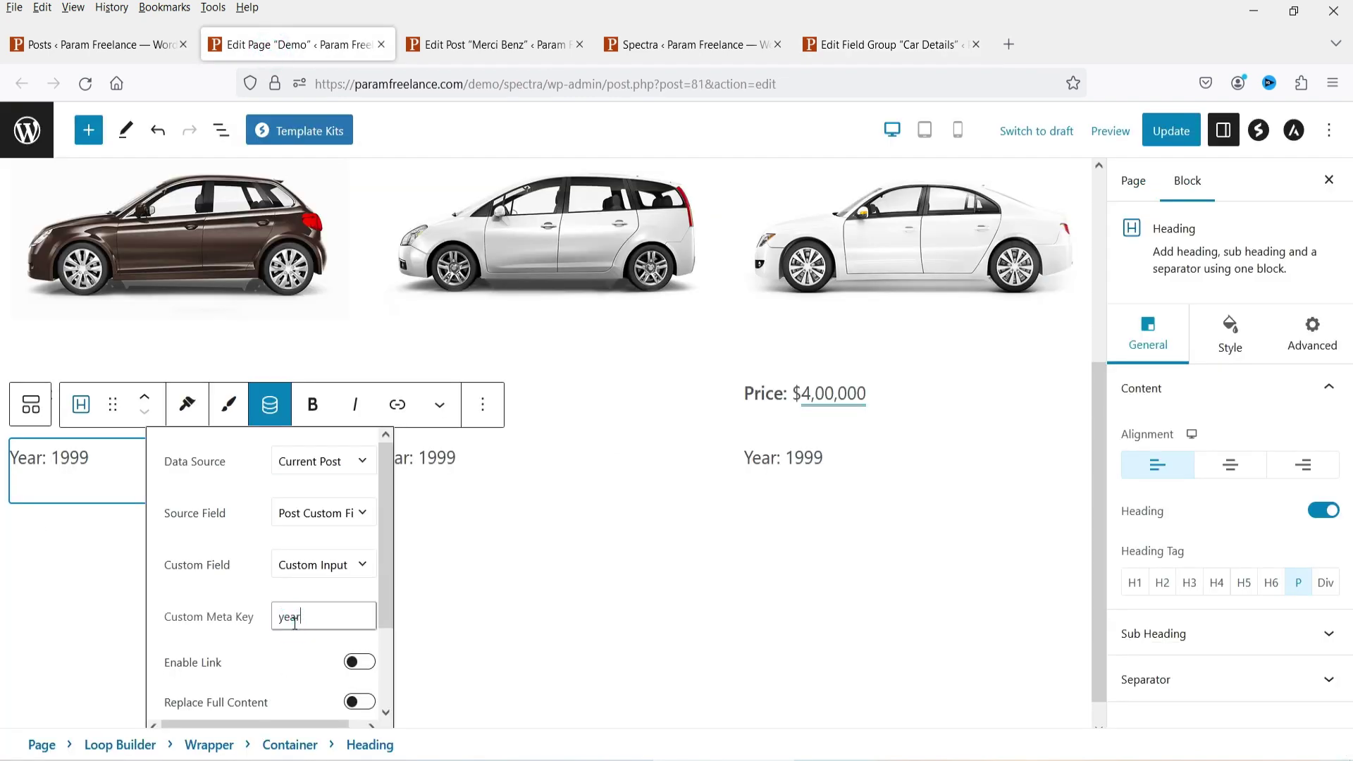
pyautogui.scroll(-2, 282, 606)
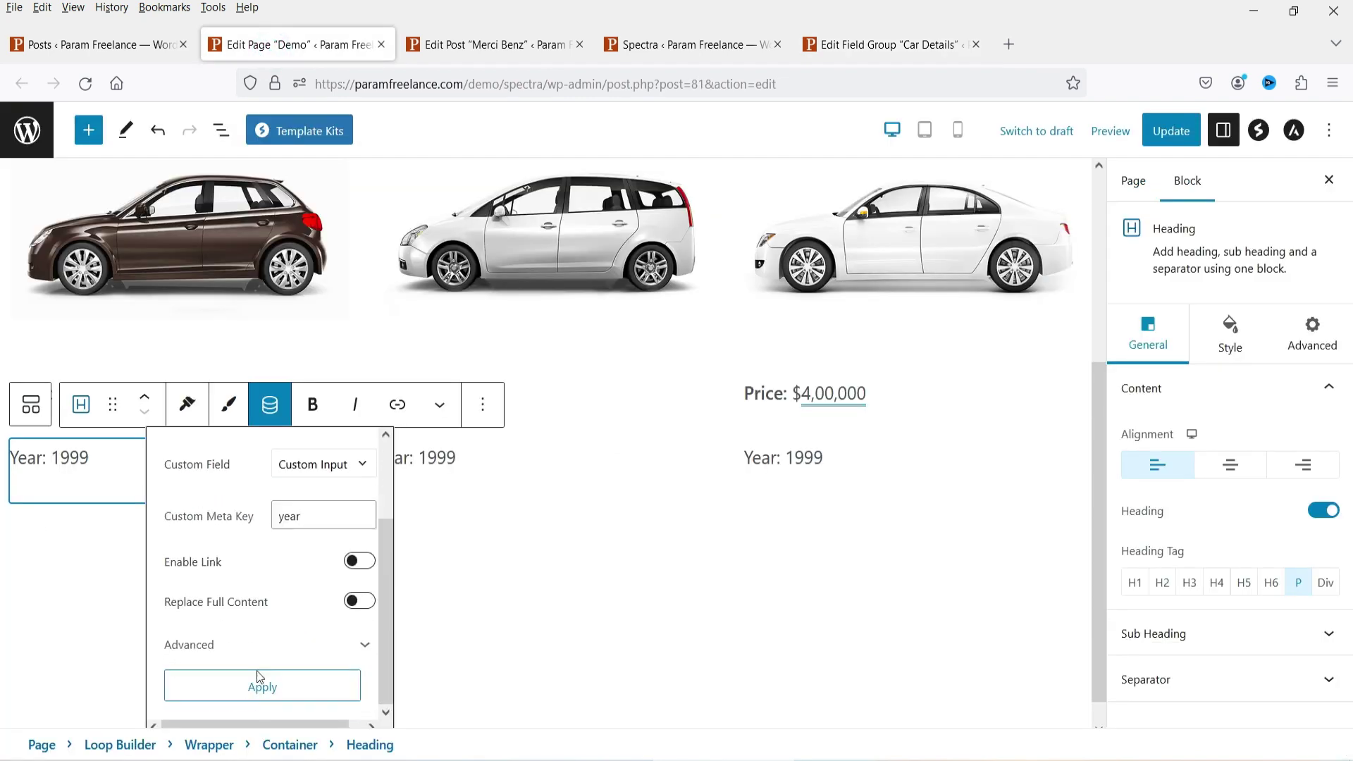
pyautogui.click(251, 695)
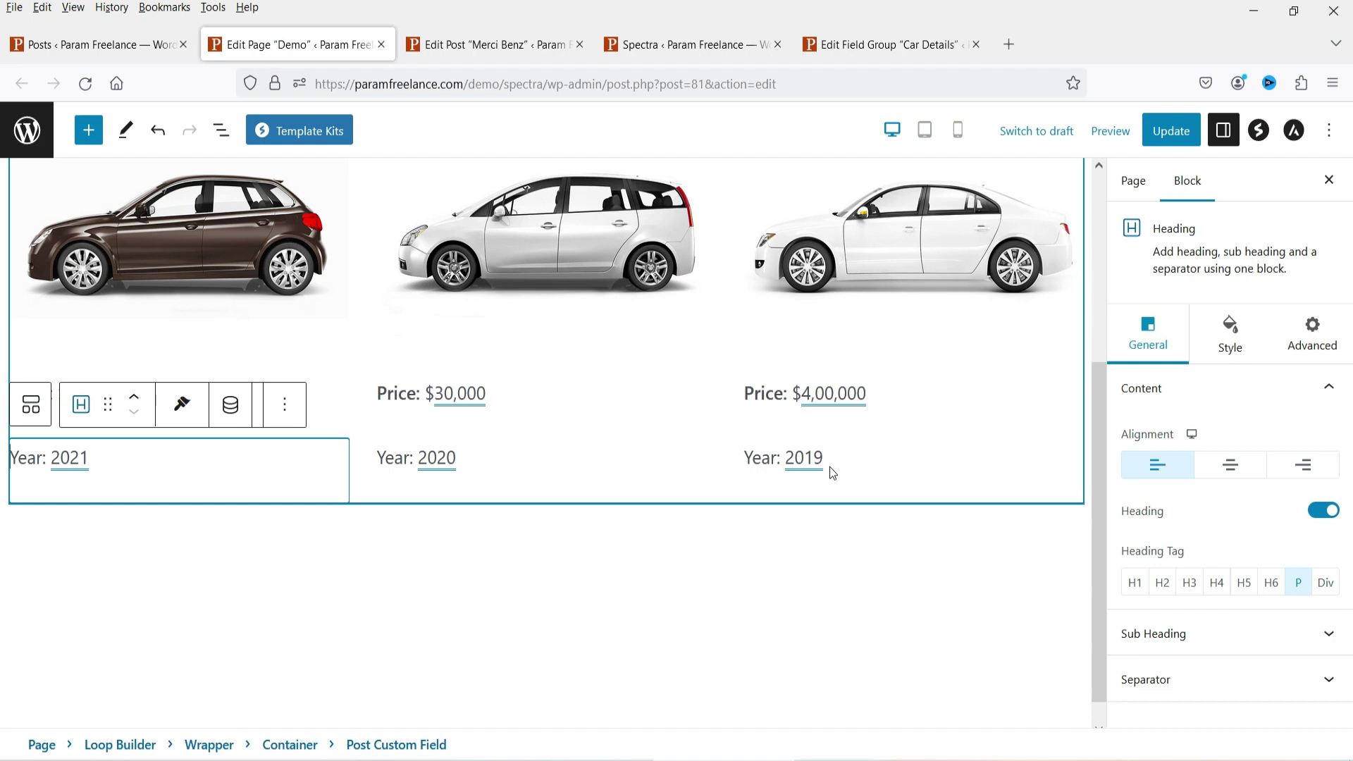
# Duplicate the Year heading and, after checking the next field in Car Details, change the copy's label to Odometer
pyautogui.click(285, 415)
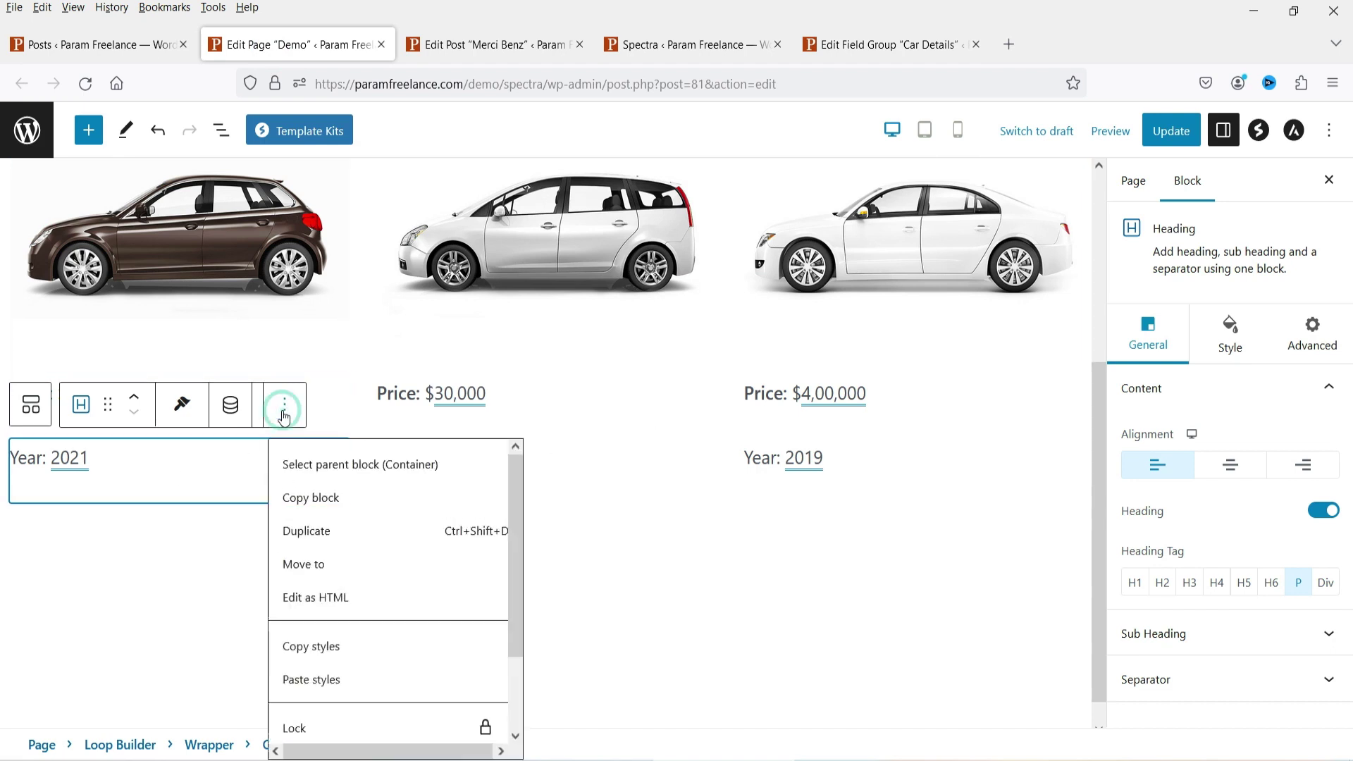
pyautogui.click(326, 540)
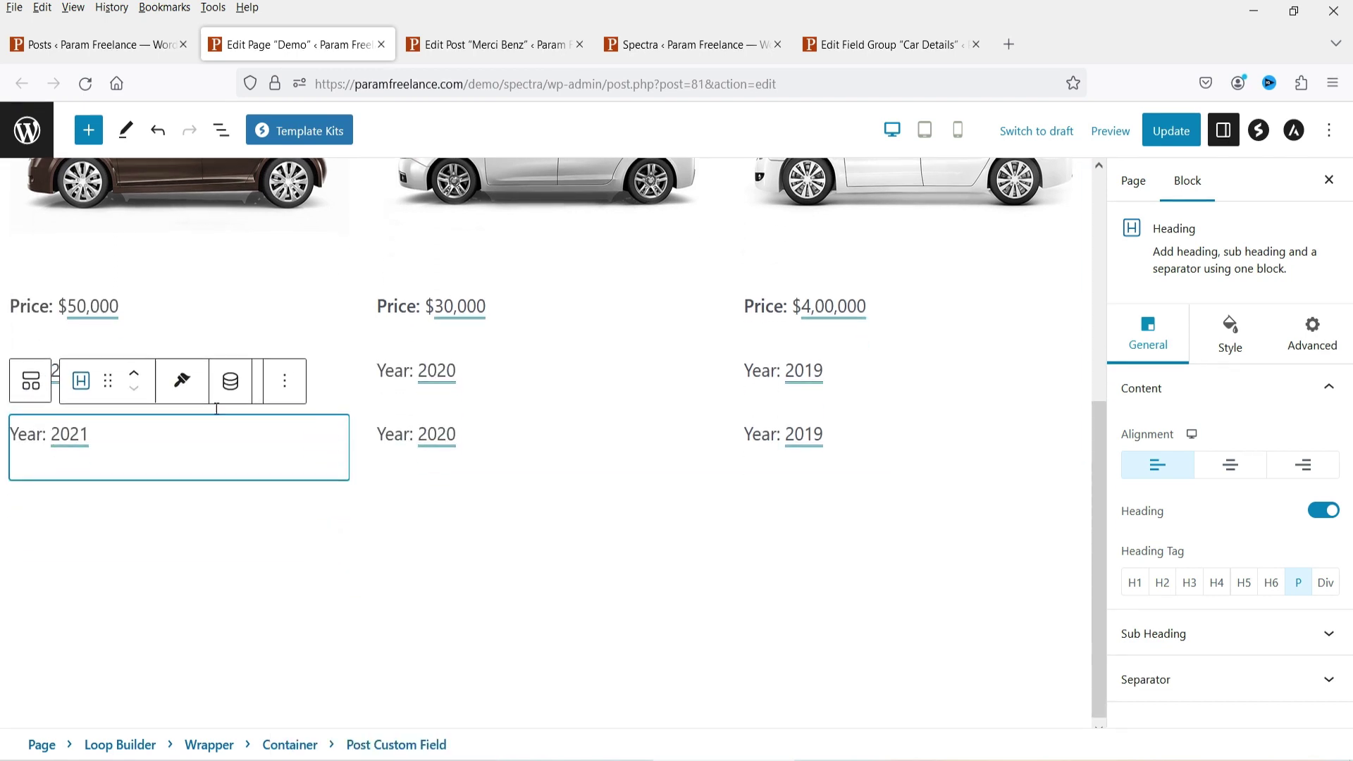
pyautogui.click(859, 46)
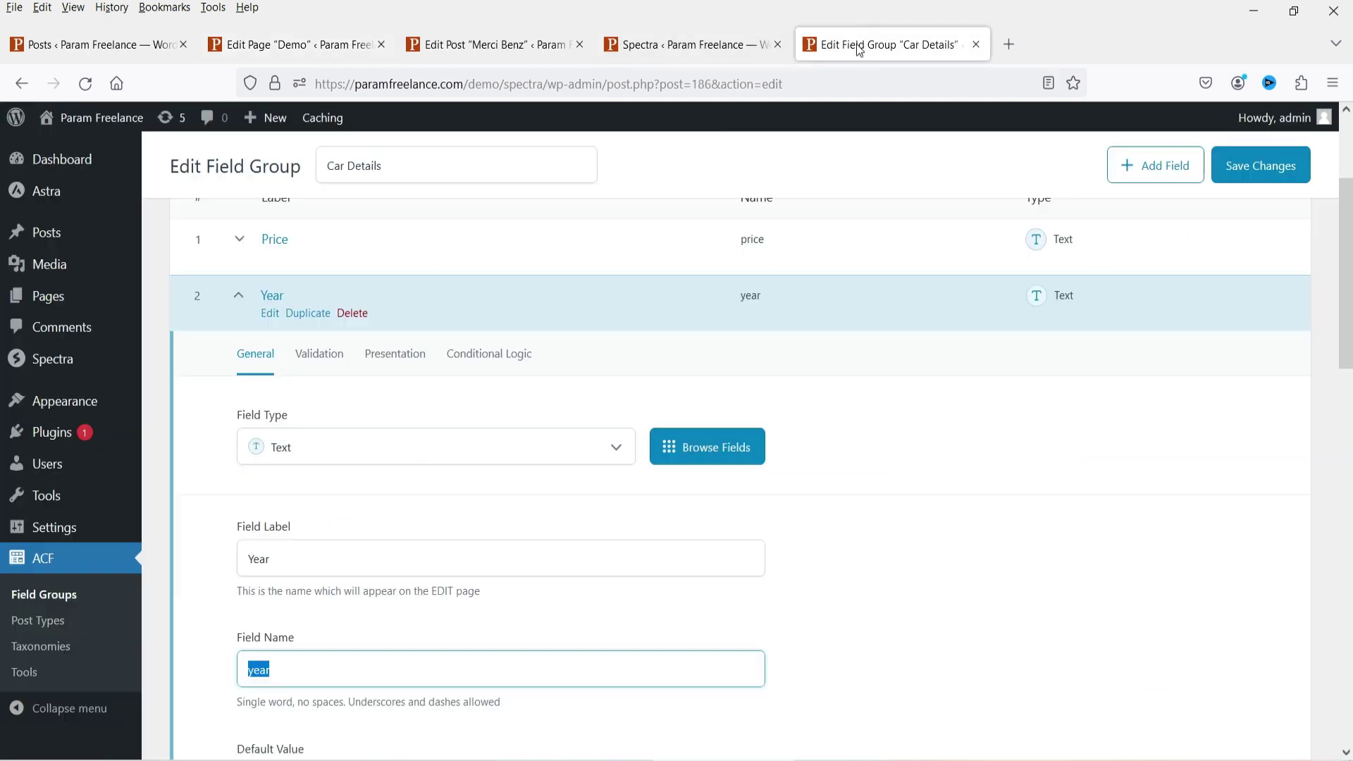
pyautogui.click(226, 322)
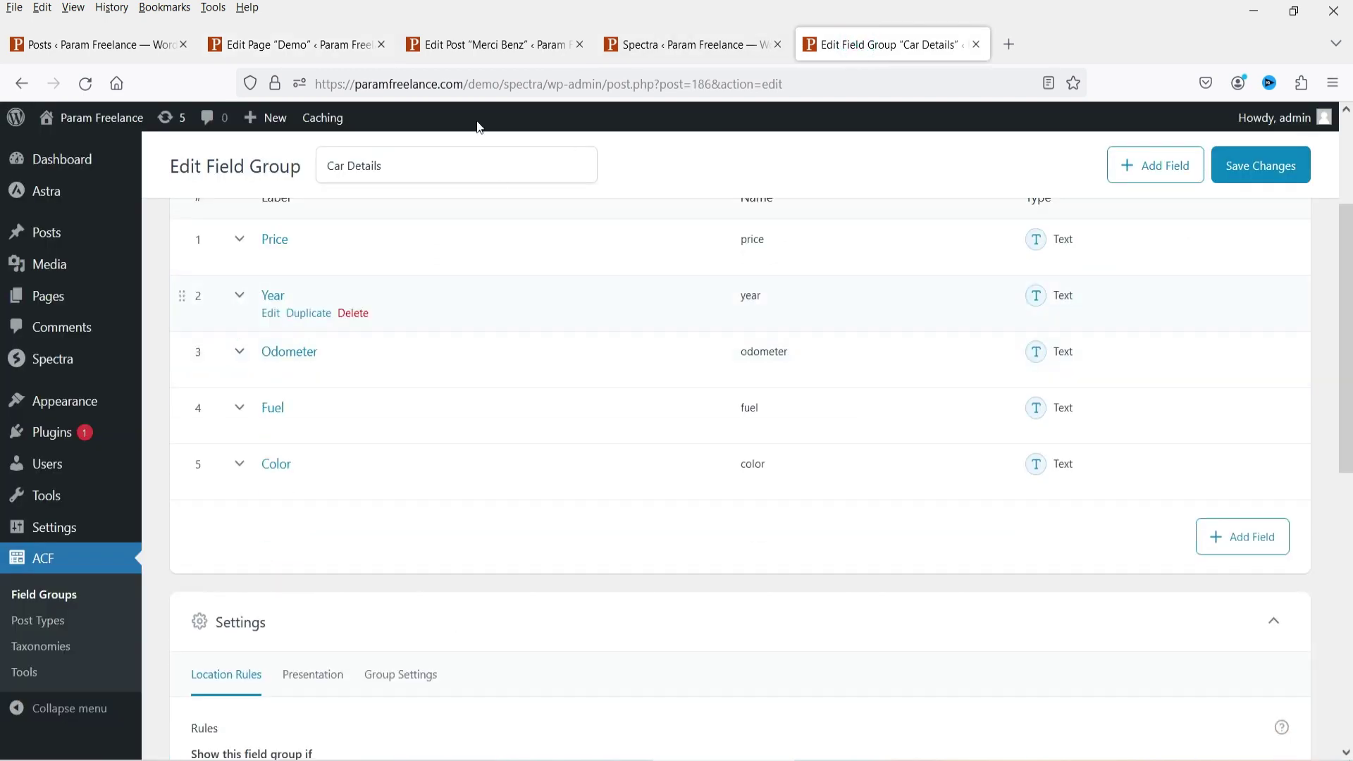
pyautogui.click(277, 49)
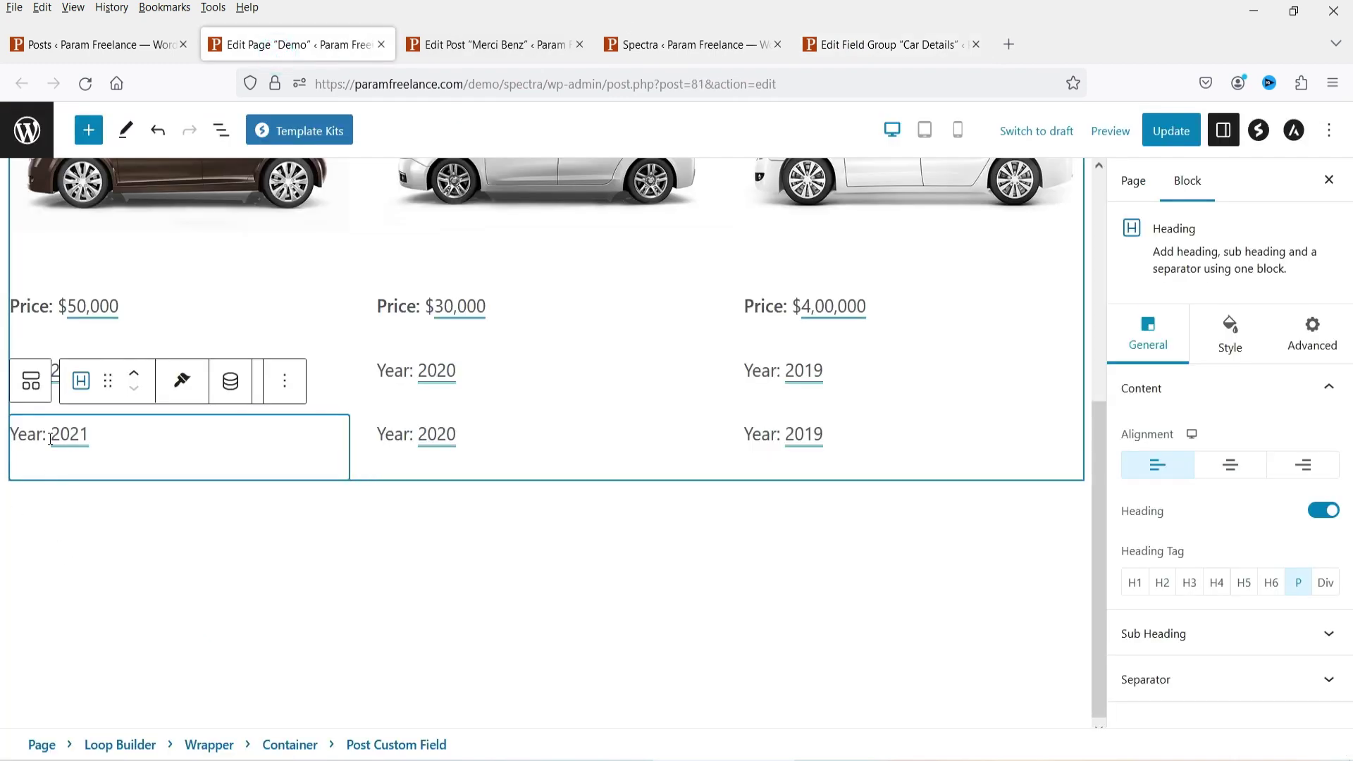
pyautogui.moveTo(40, 437); pyautogui.dragTo(4, 443)
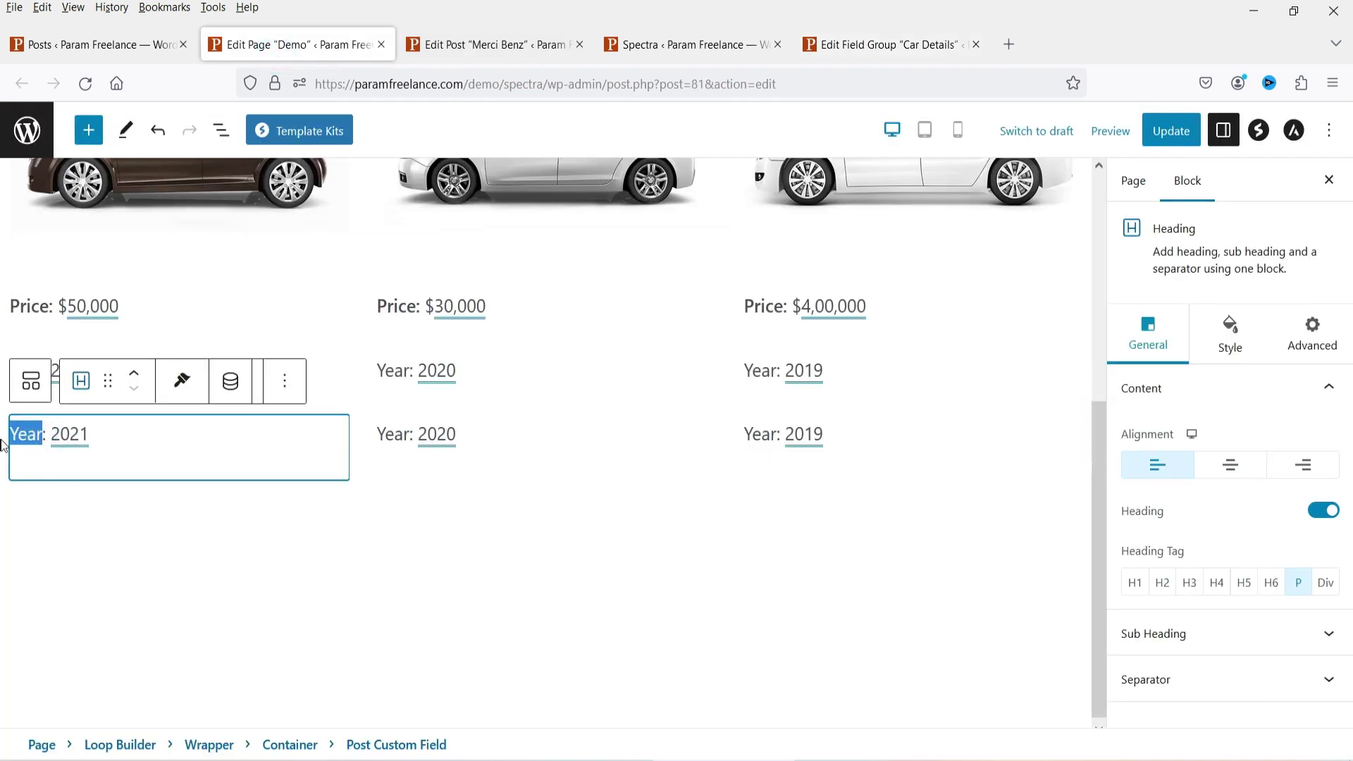
pyautogui.write('Odom')
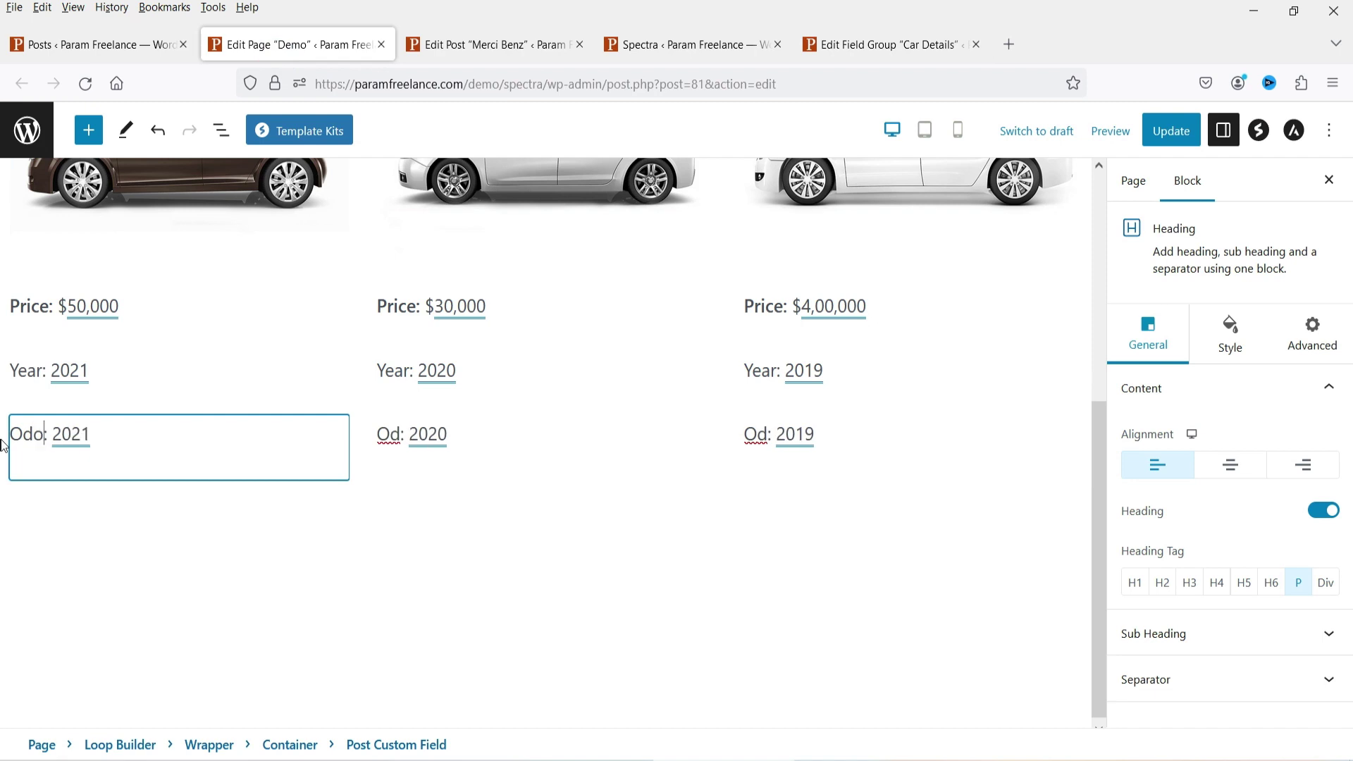
pyautogui.write('eter')
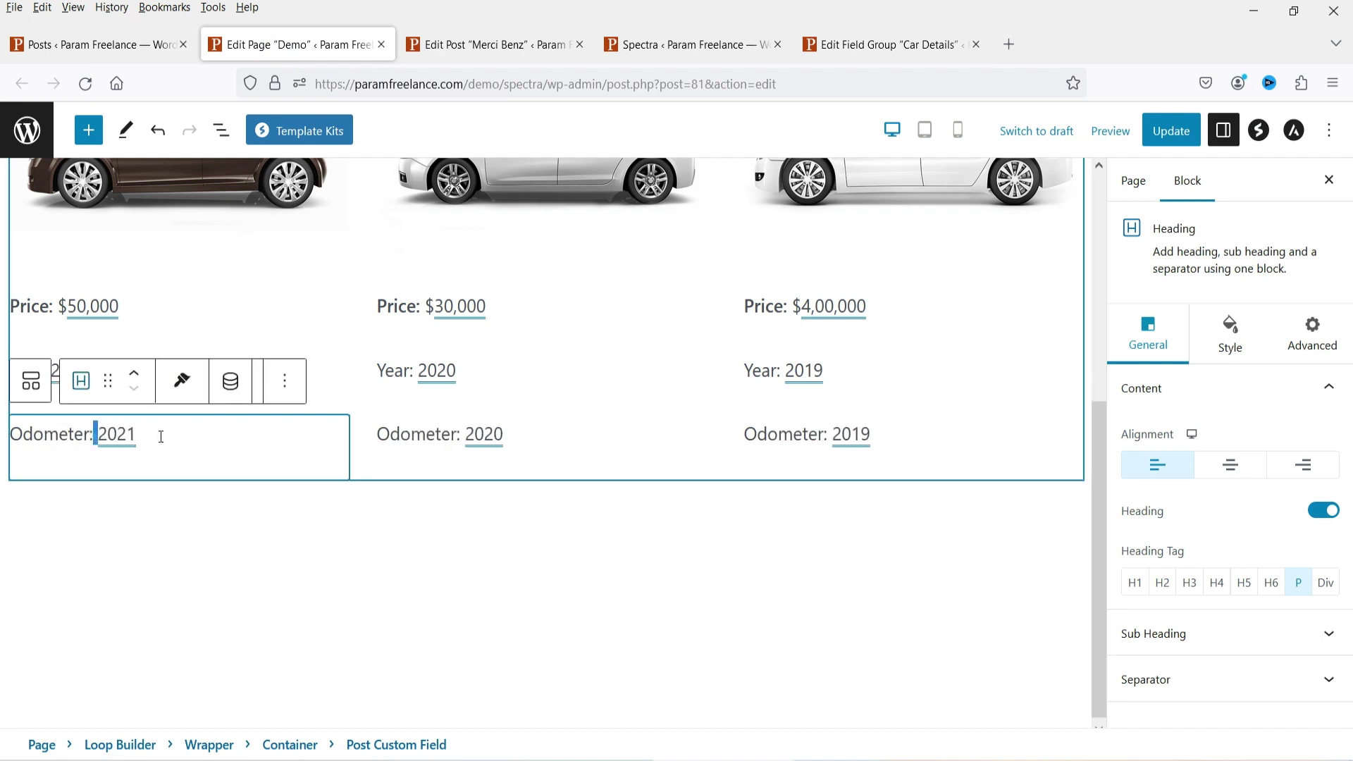
# Replace the dynamic year in the Odometer heading with the placeholder 20000
pyautogui.hotkey('shift', 'End')
pyautogui.press('BackSpace')
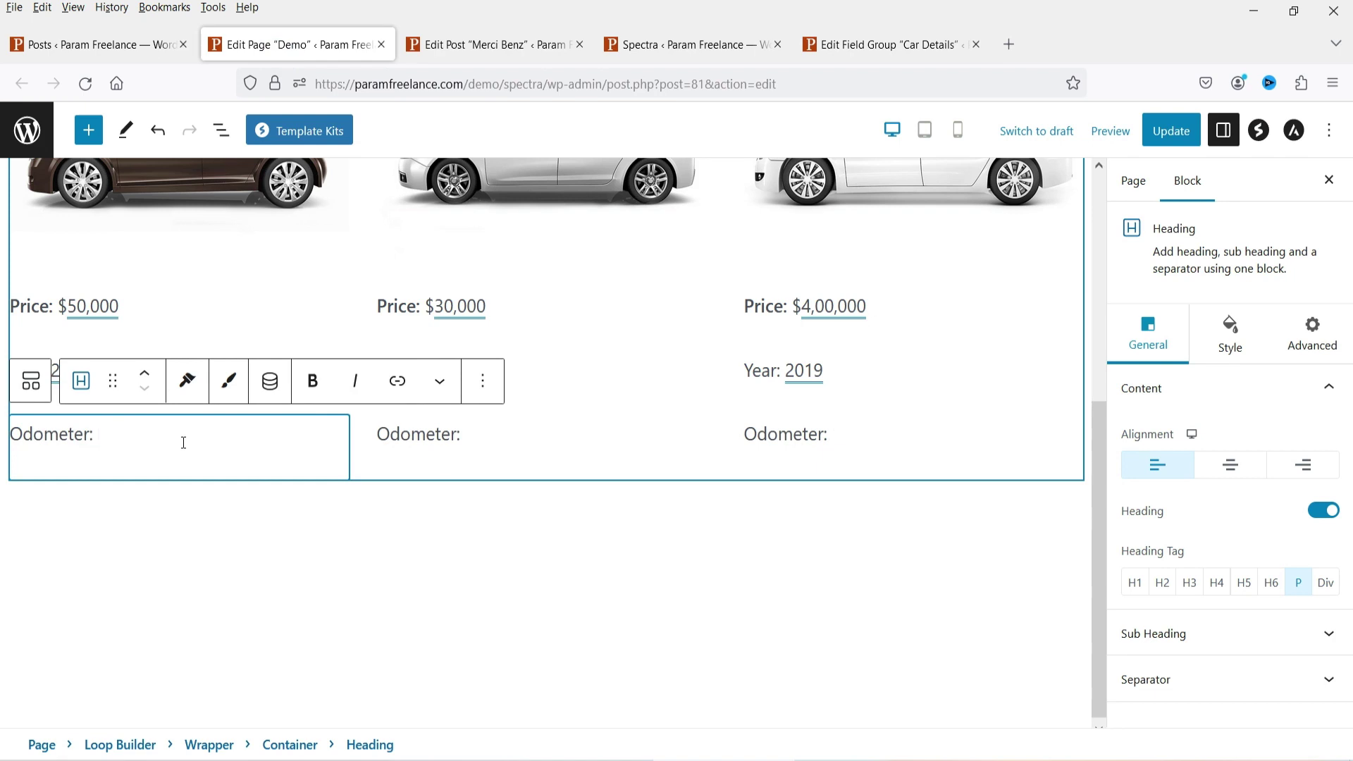
pyautogui.write('20000')
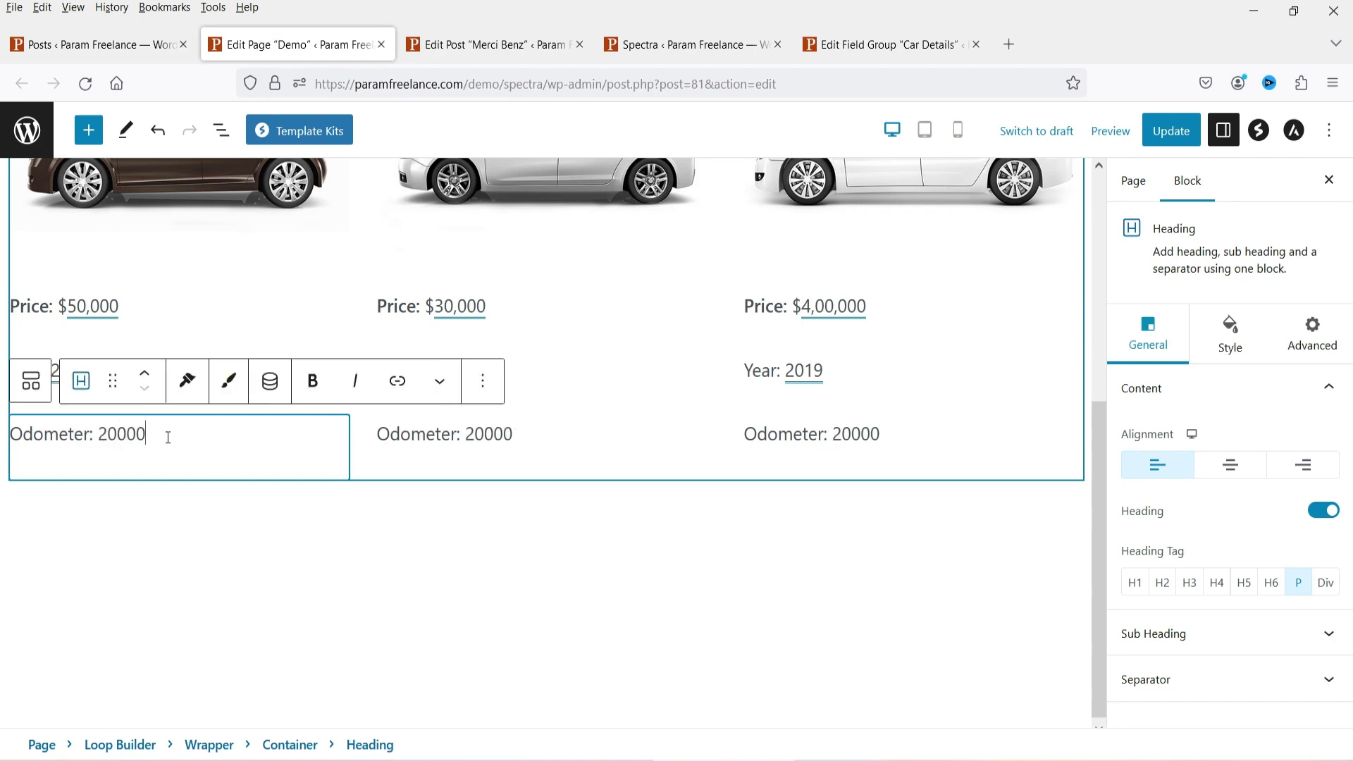
# Make the 20000 in the Odometer heading dynamic content with Post Custom Field as source field and Custom Input as custom field
pyautogui.moveTo(117, 437); pyautogui.dragTo(106, 438)
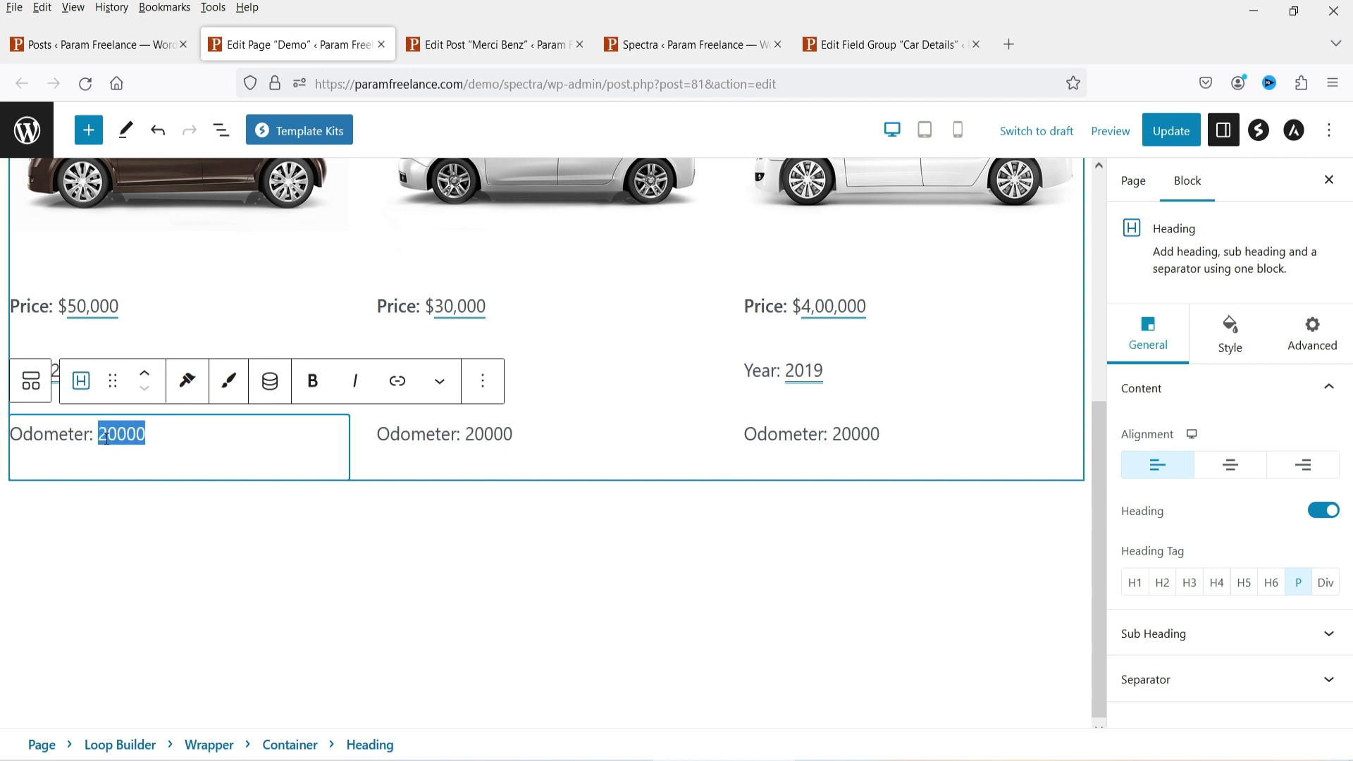
pyautogui.click(270, 383)
pyautogui.click(278, 497)
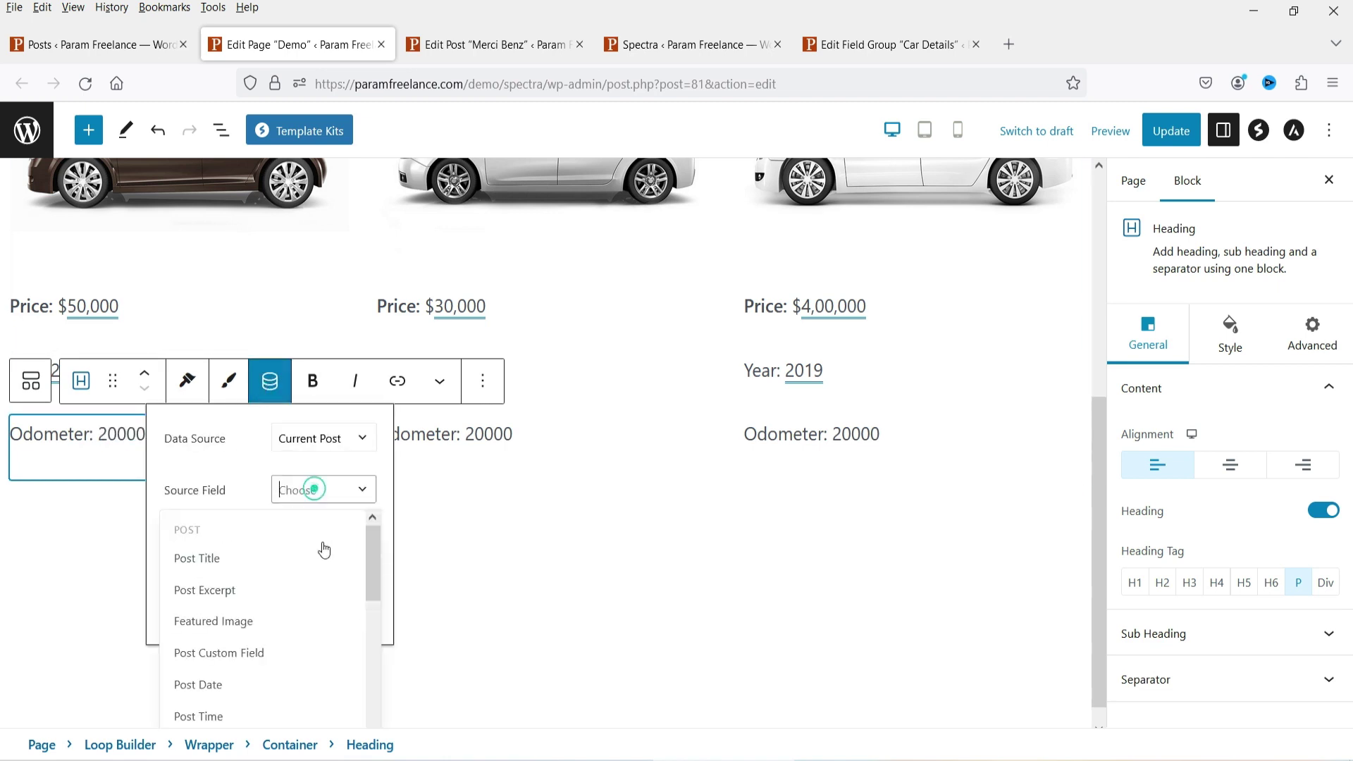
pyautogui.click(303, 655)
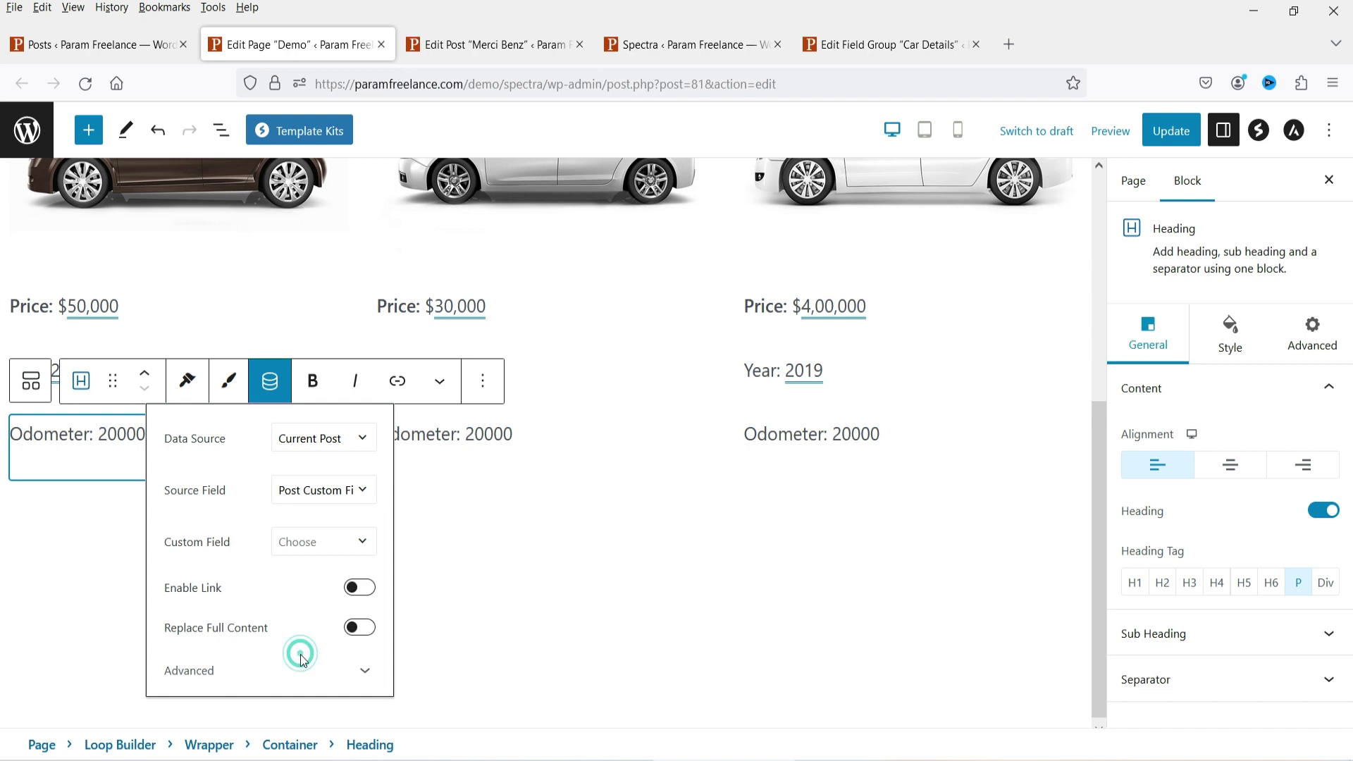
pyautogui.click(329, 551)
pyautogui.click(304, 610)
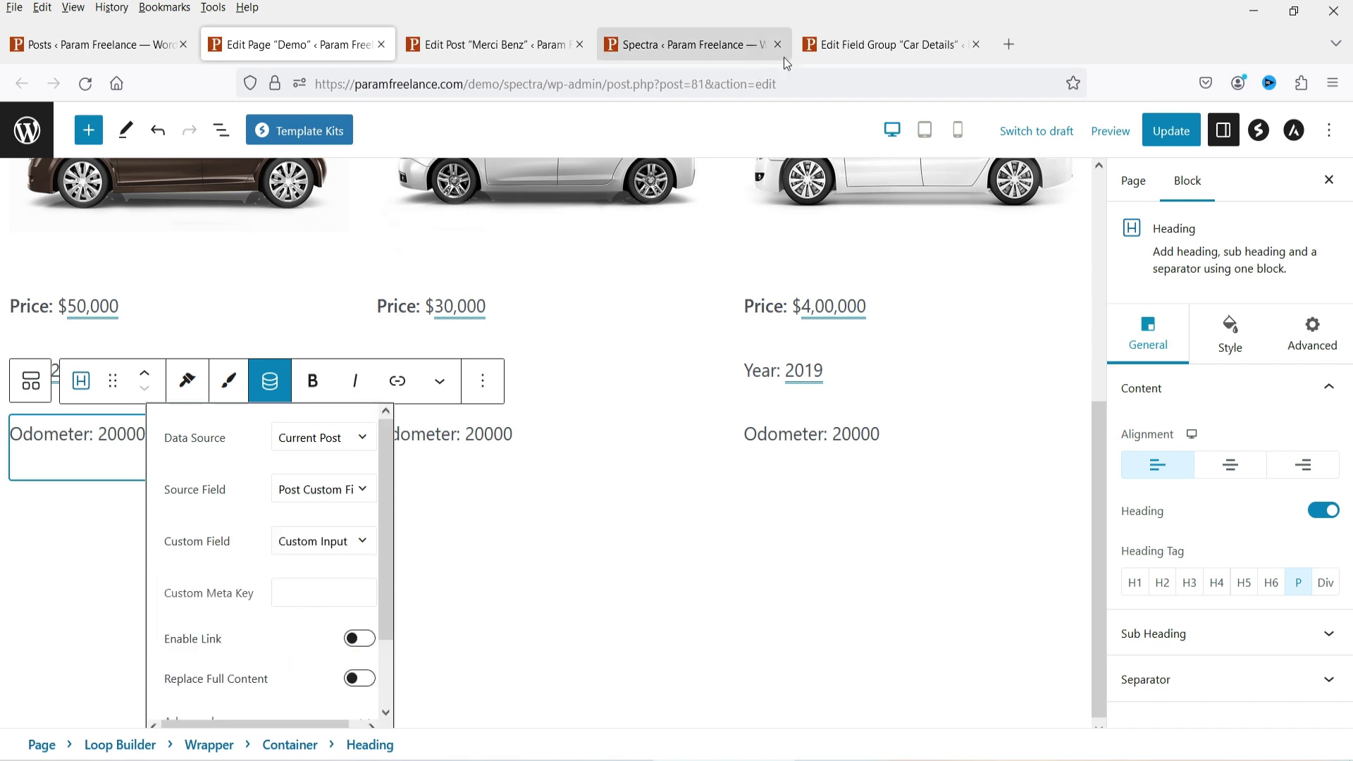
# Copy the Odometer field's name from the Car Details field group, enter odometer as the custom meta key, and apply the dynamic content
pyautogui.click(849, 49)
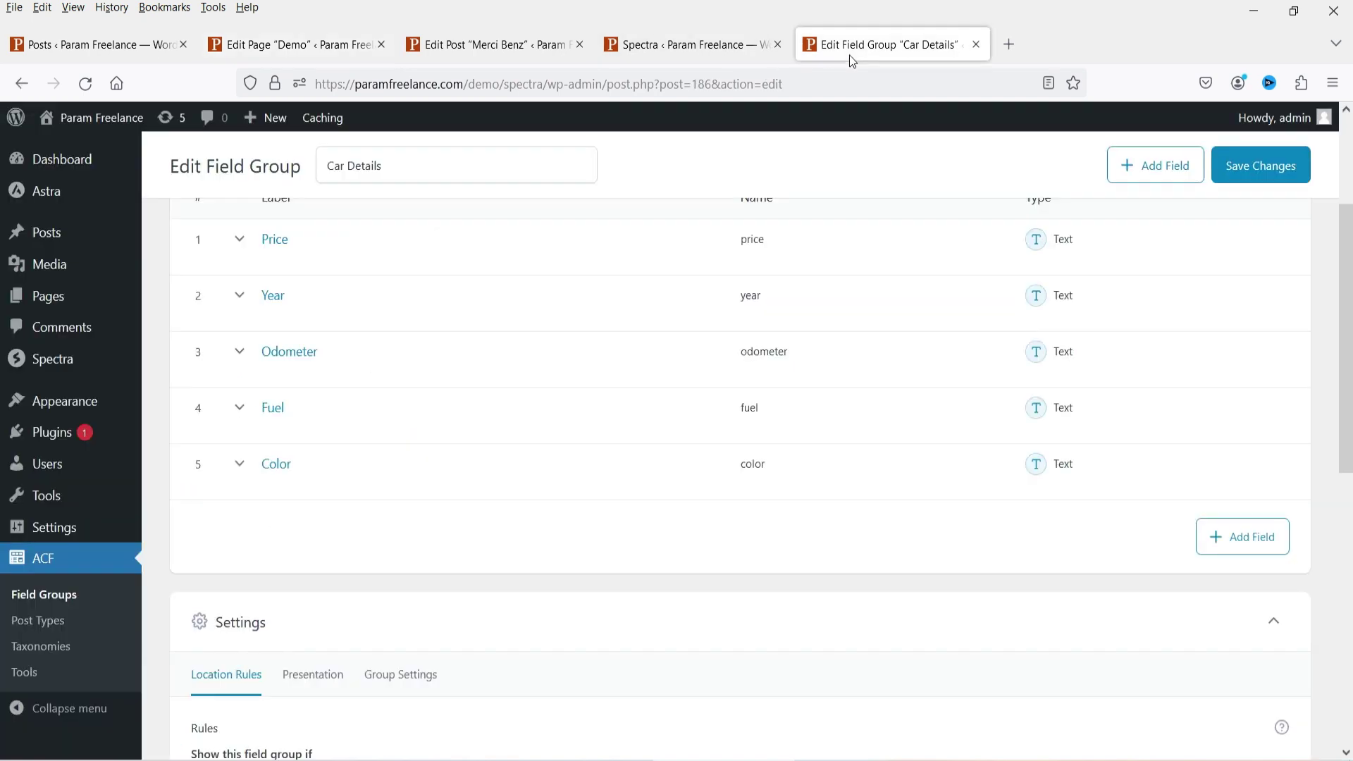
pyautogui.click(214, 370)
pyautogui.doubleClick(326, 725)
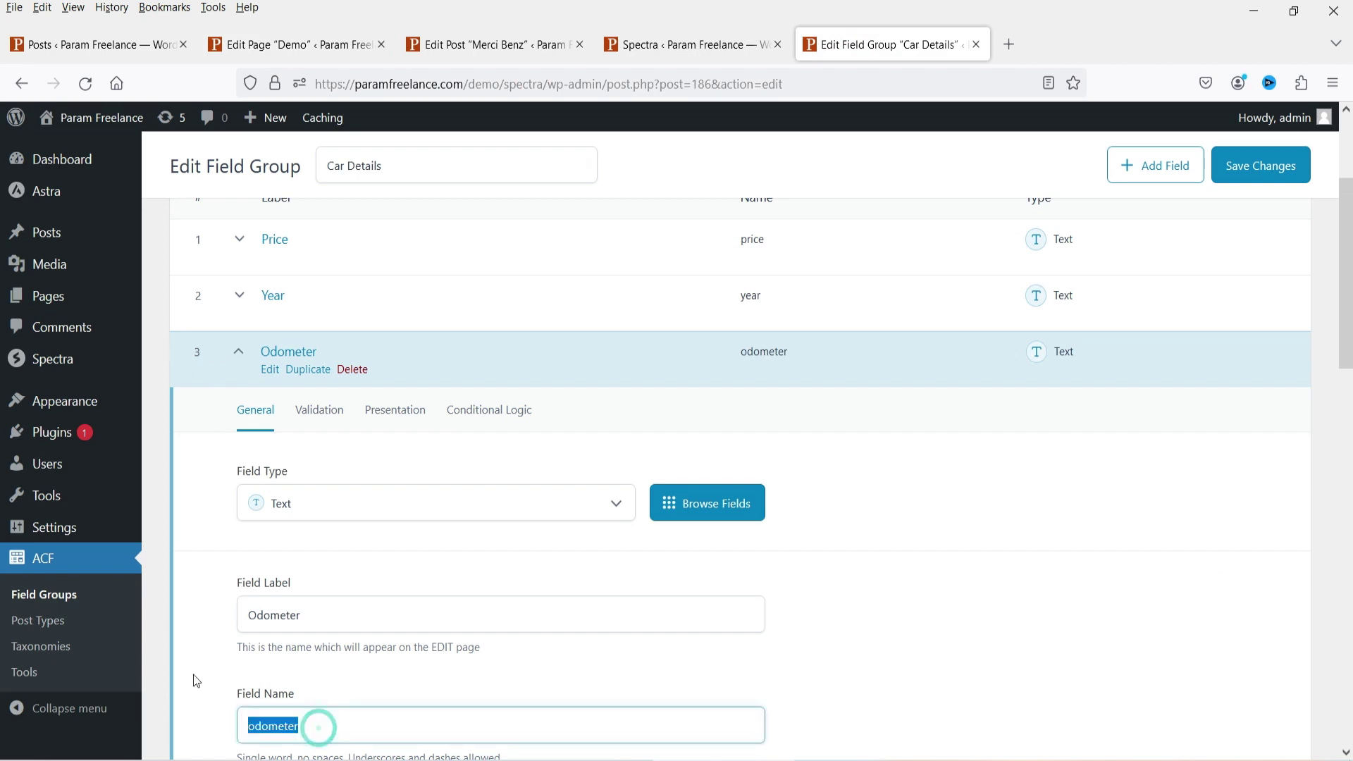
pyautogui.click(271, 44)
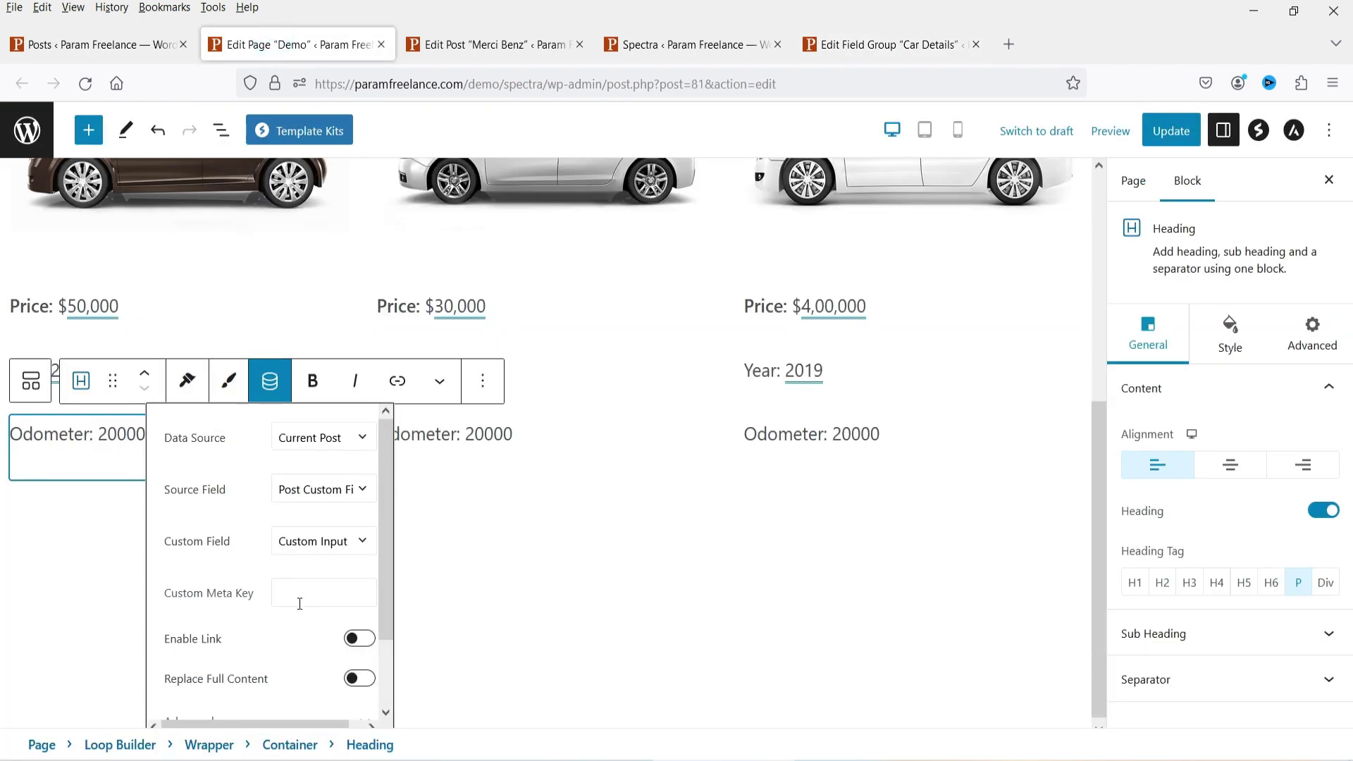
pyautogui.scroll(-2, 308, 574)
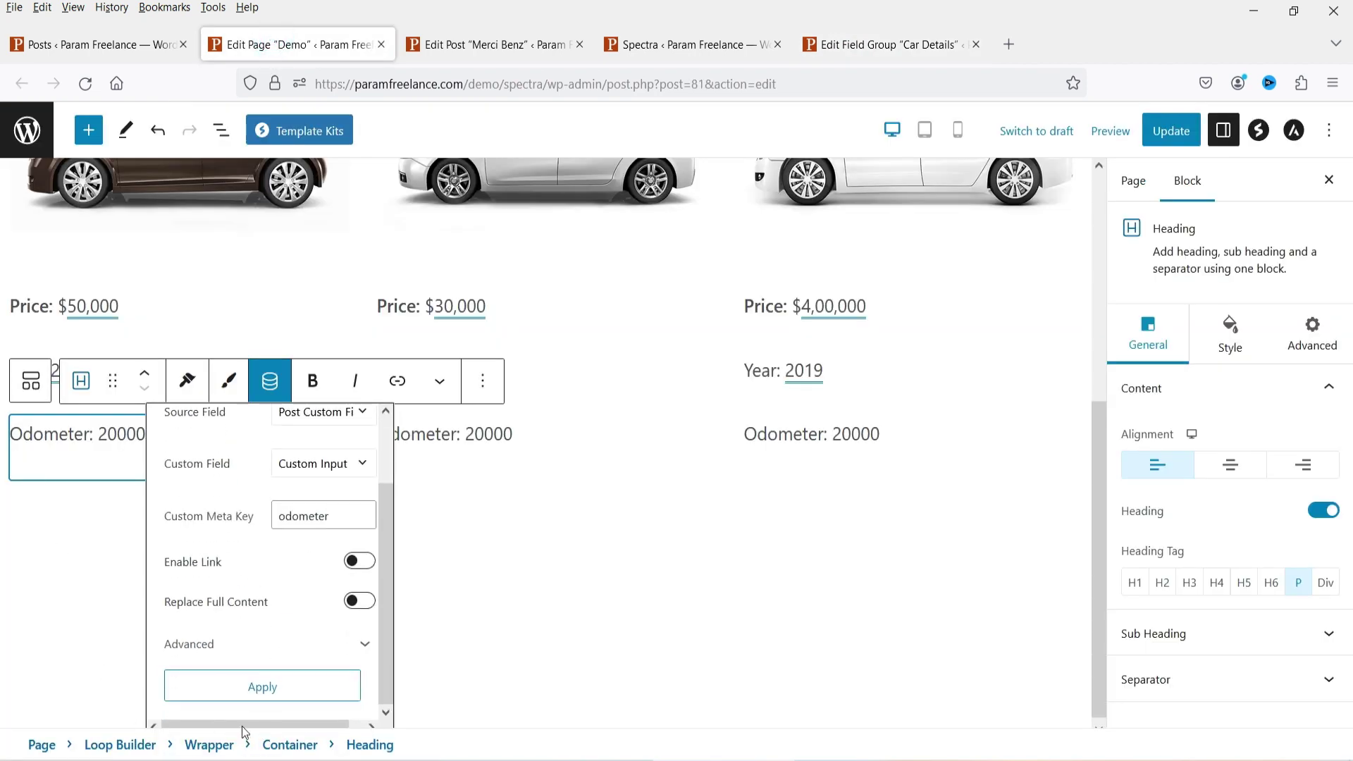
pyautogui.click(260, 696)
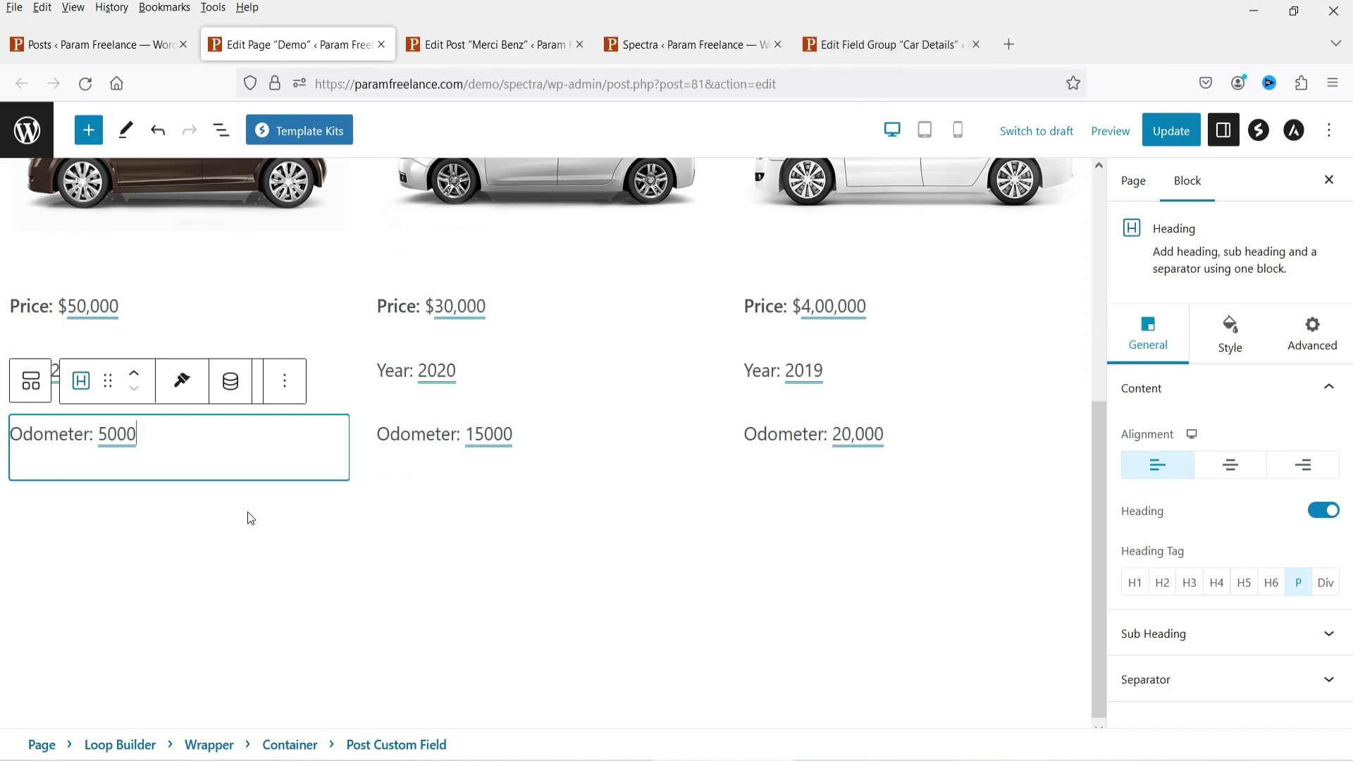
# Add a Buttons block below the Odometer heading in the loop's container and delete its second button
pyautogui.click(25, 384)
pyautogui.click(336, 469)
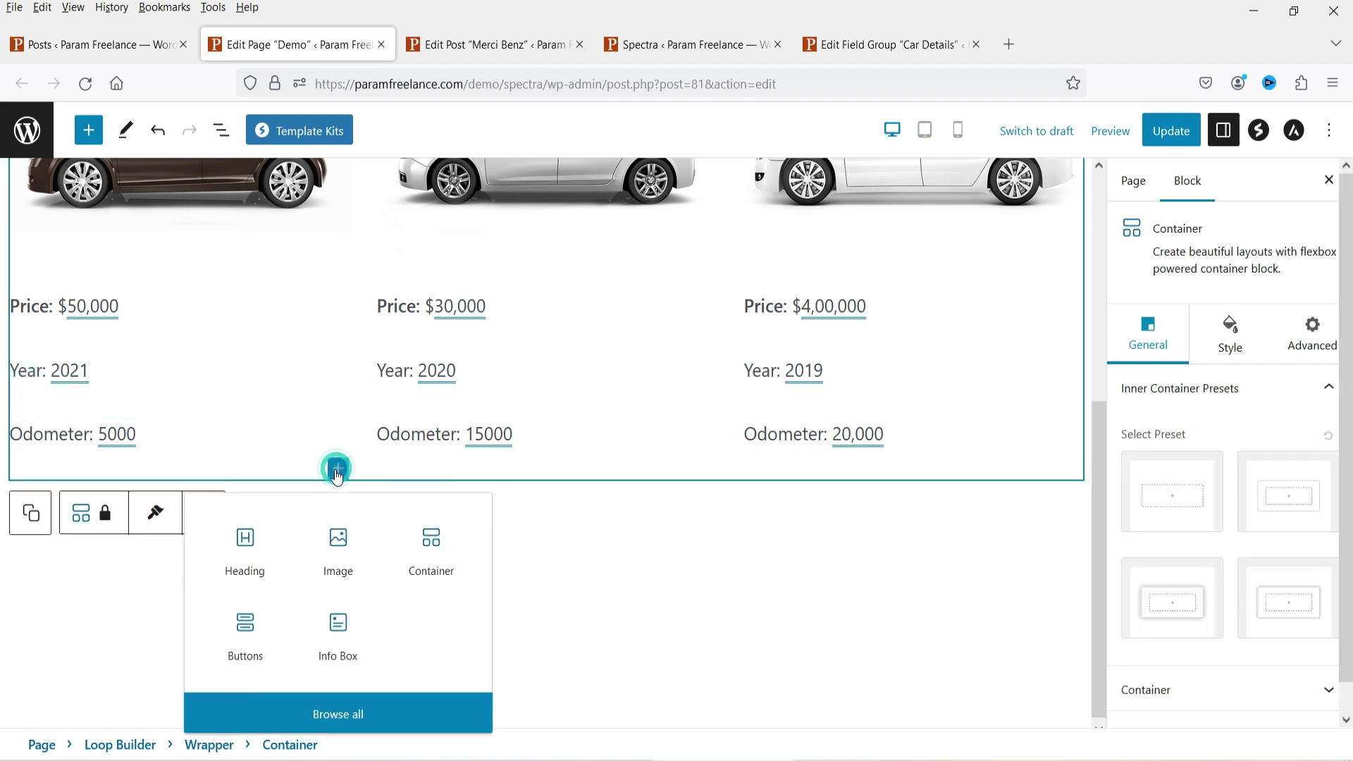
pyautogui.click(235, 638)
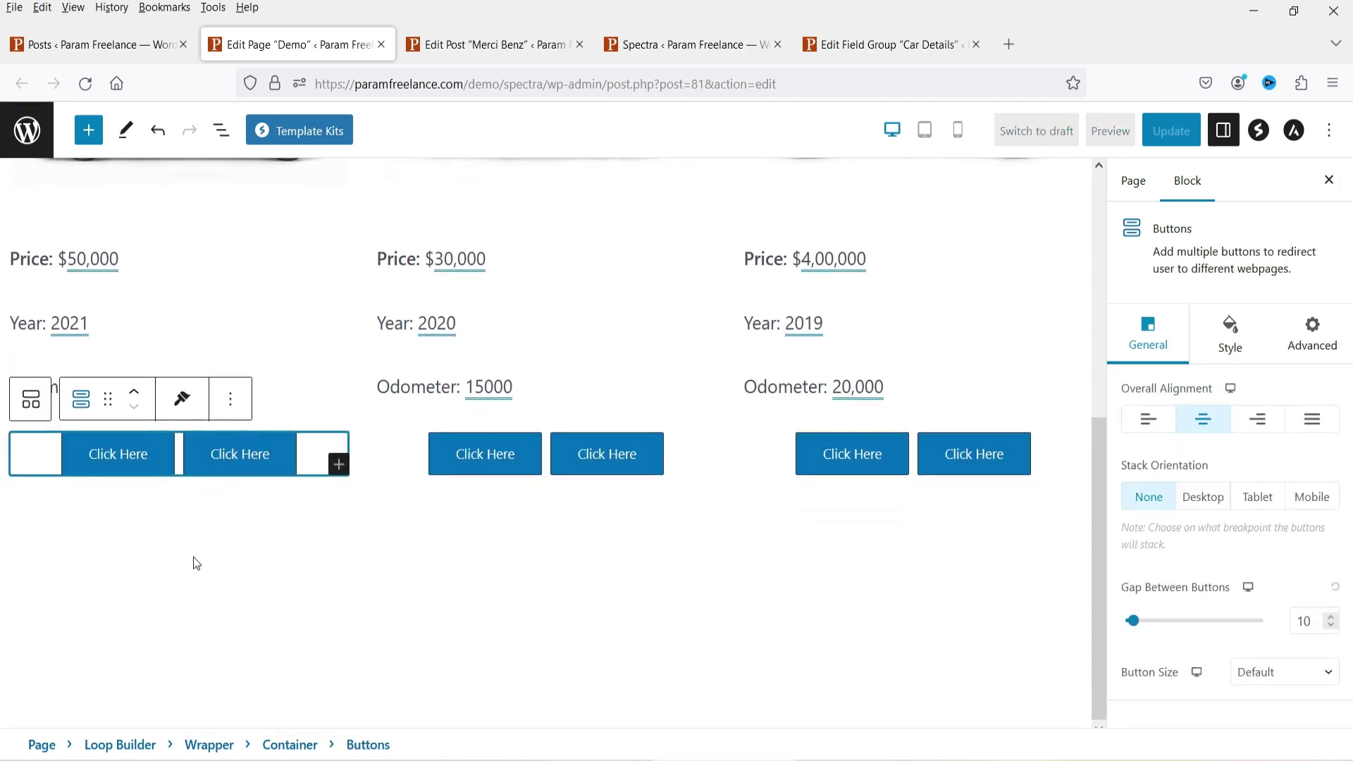
pyautogui.click(286, 445)
pyautogui.click(404, 397)
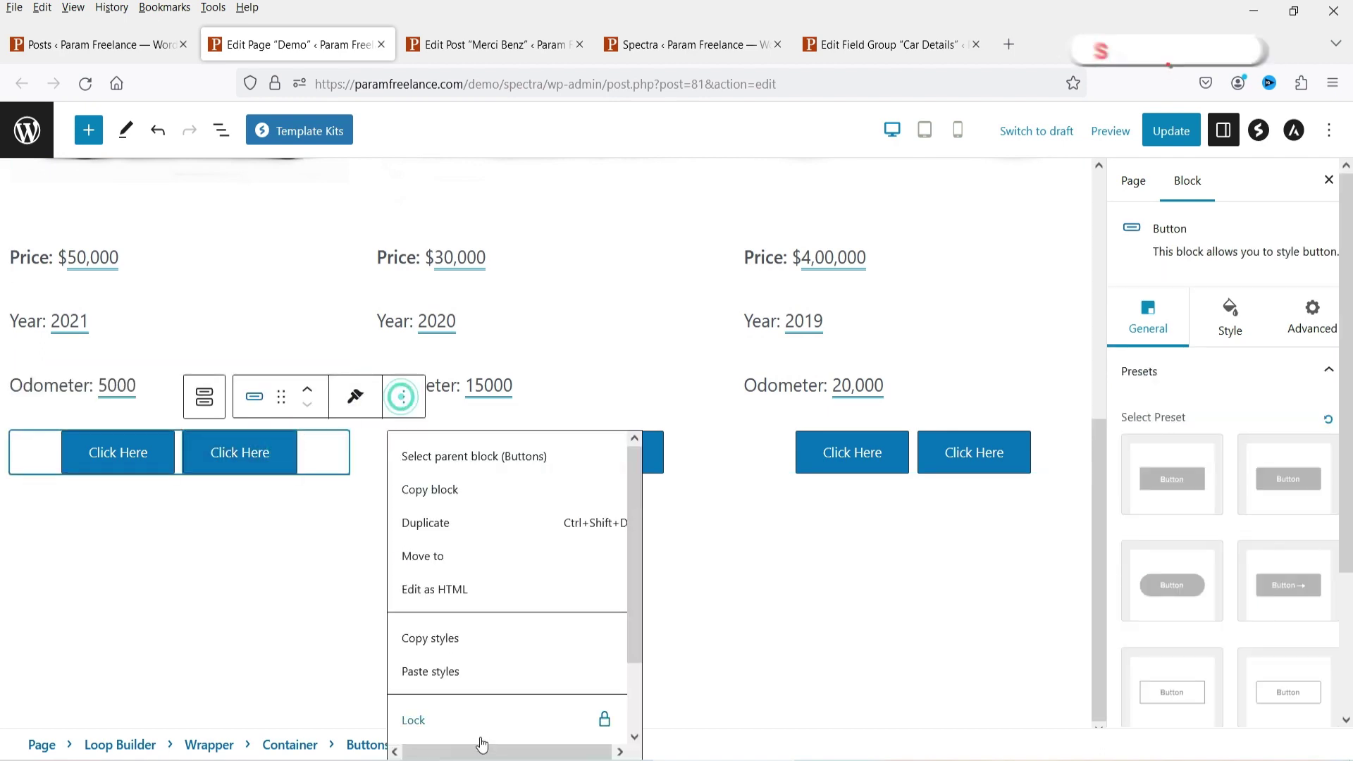
pyautogui.scroll(-2, 477, 733)
pyautogui.click(476, 726)
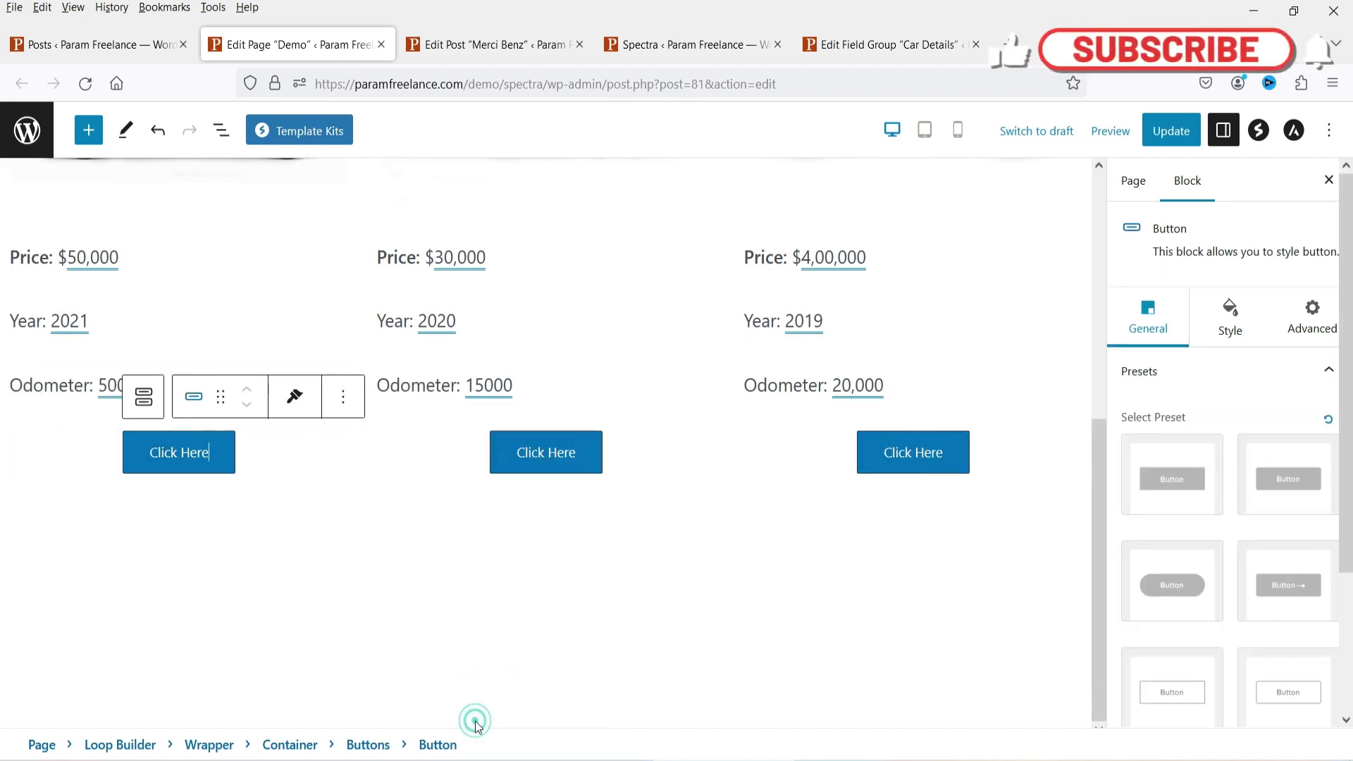
# Change the text of the button below the Odometer heading to Read More
pyautogui.tripleClick(197, 459)
pyautogui.write('R')
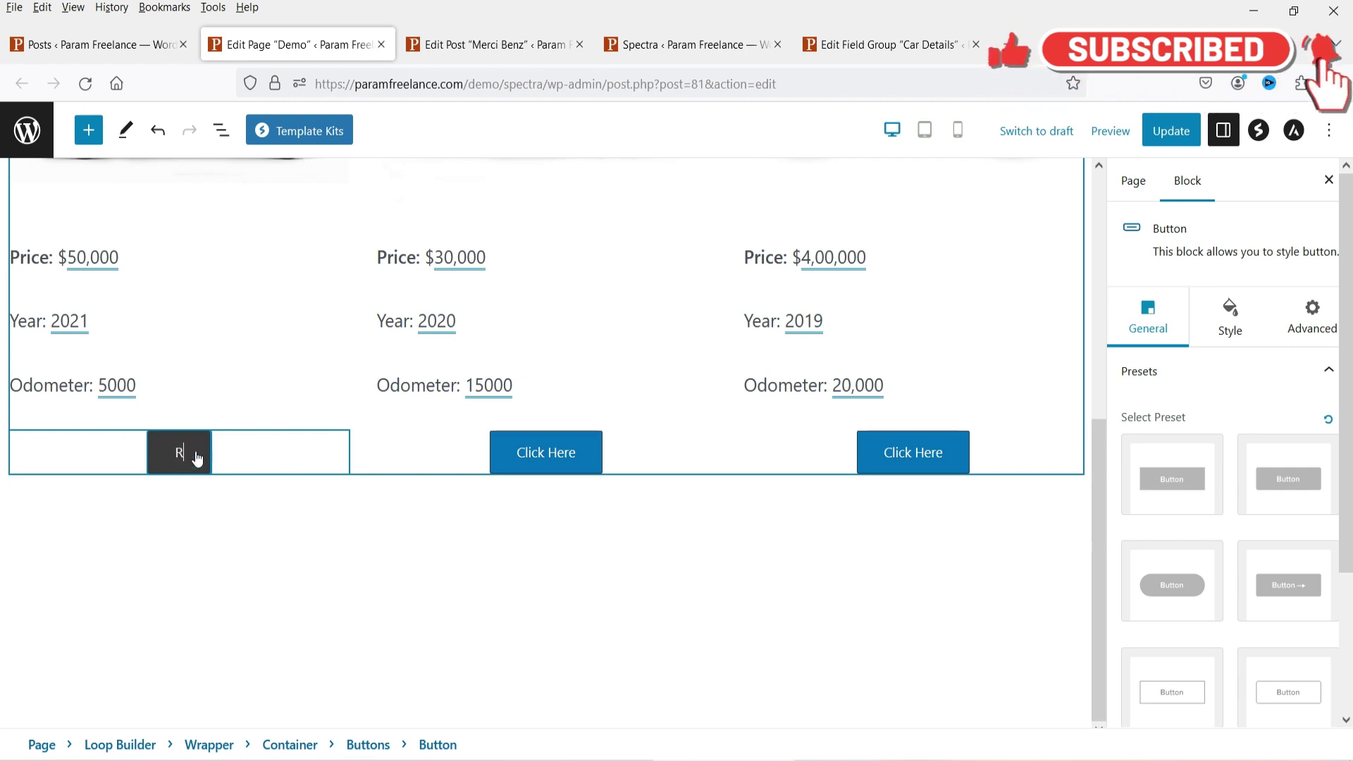
pyautogui.write('ead More')
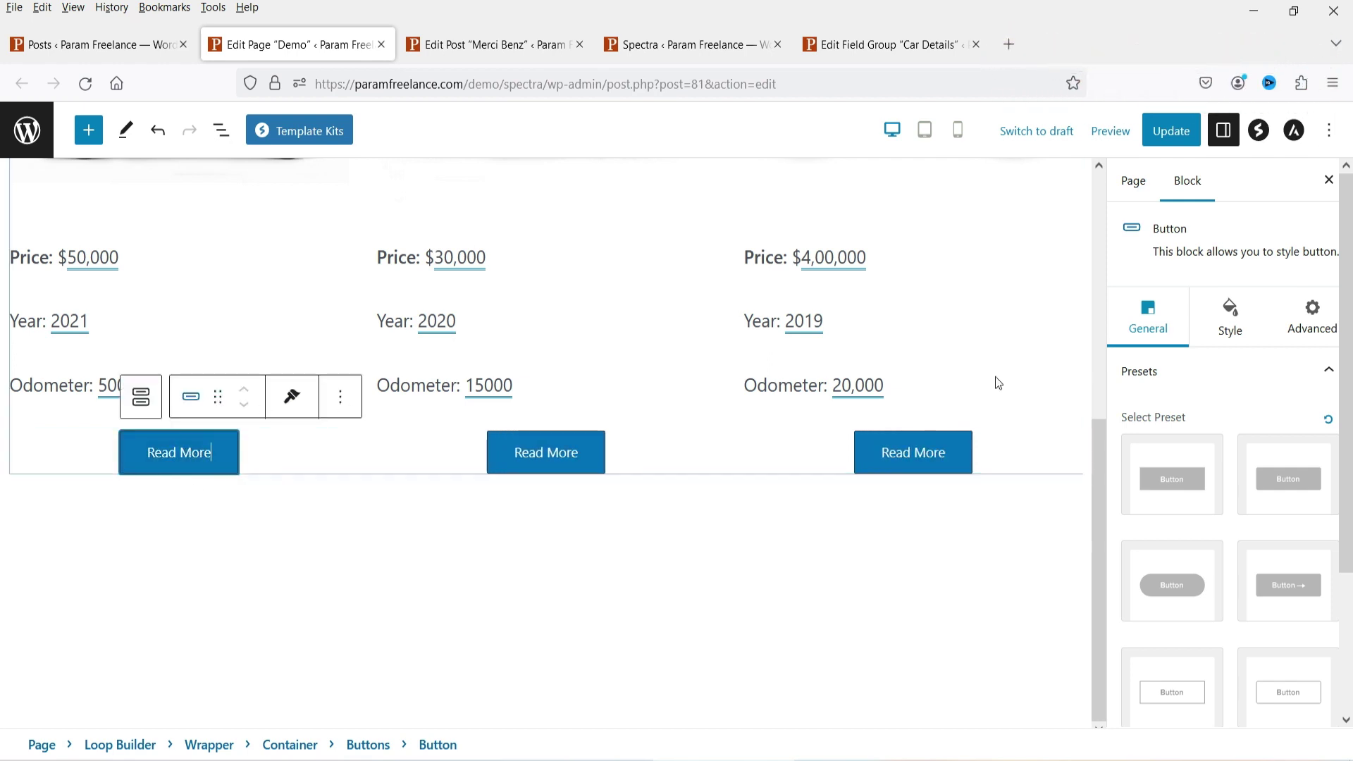
# Clear the Read More button's link and apply a dynamic link with Current Post as data source and Post Permalink as source field
pyautogui.scroll(-1, 1240, 449)
pyautogui.scroll(-1, 1241, 448)
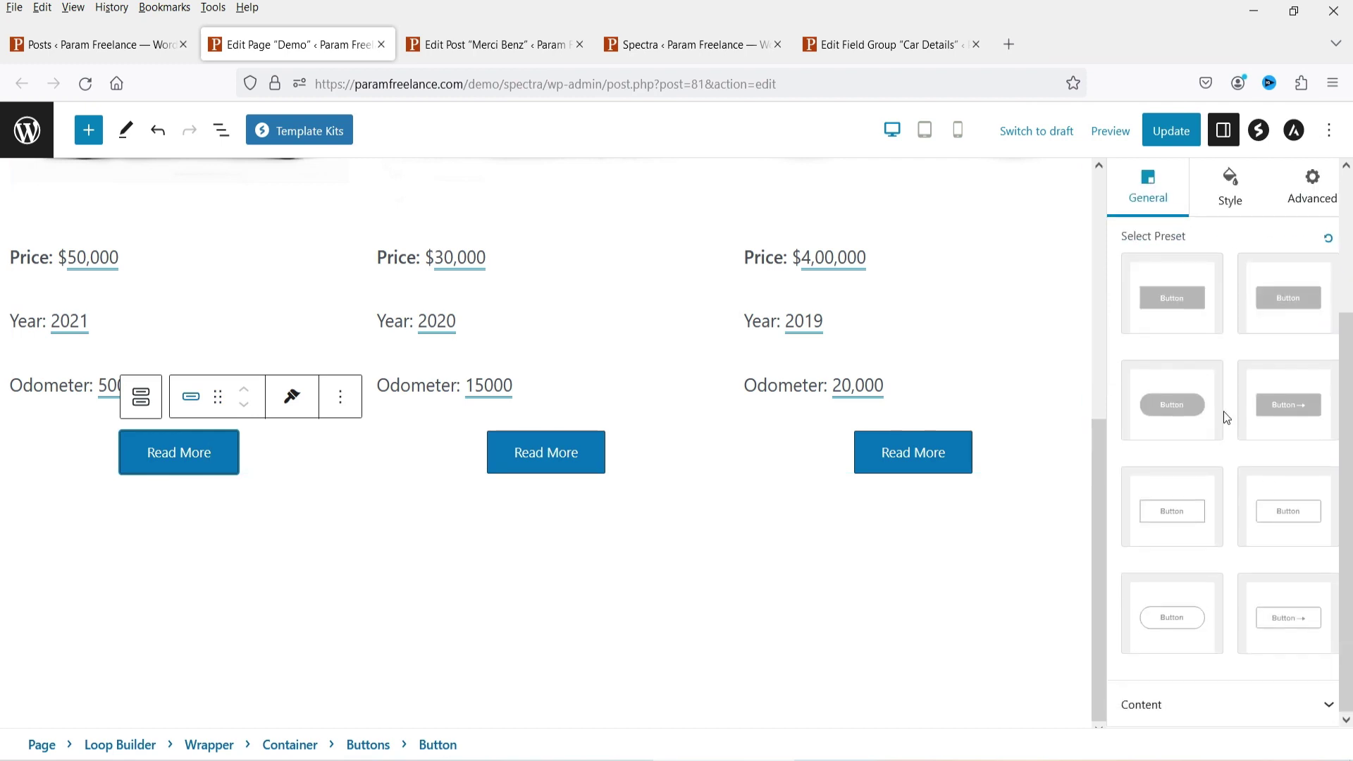
pyautogui.click(1156, 706)
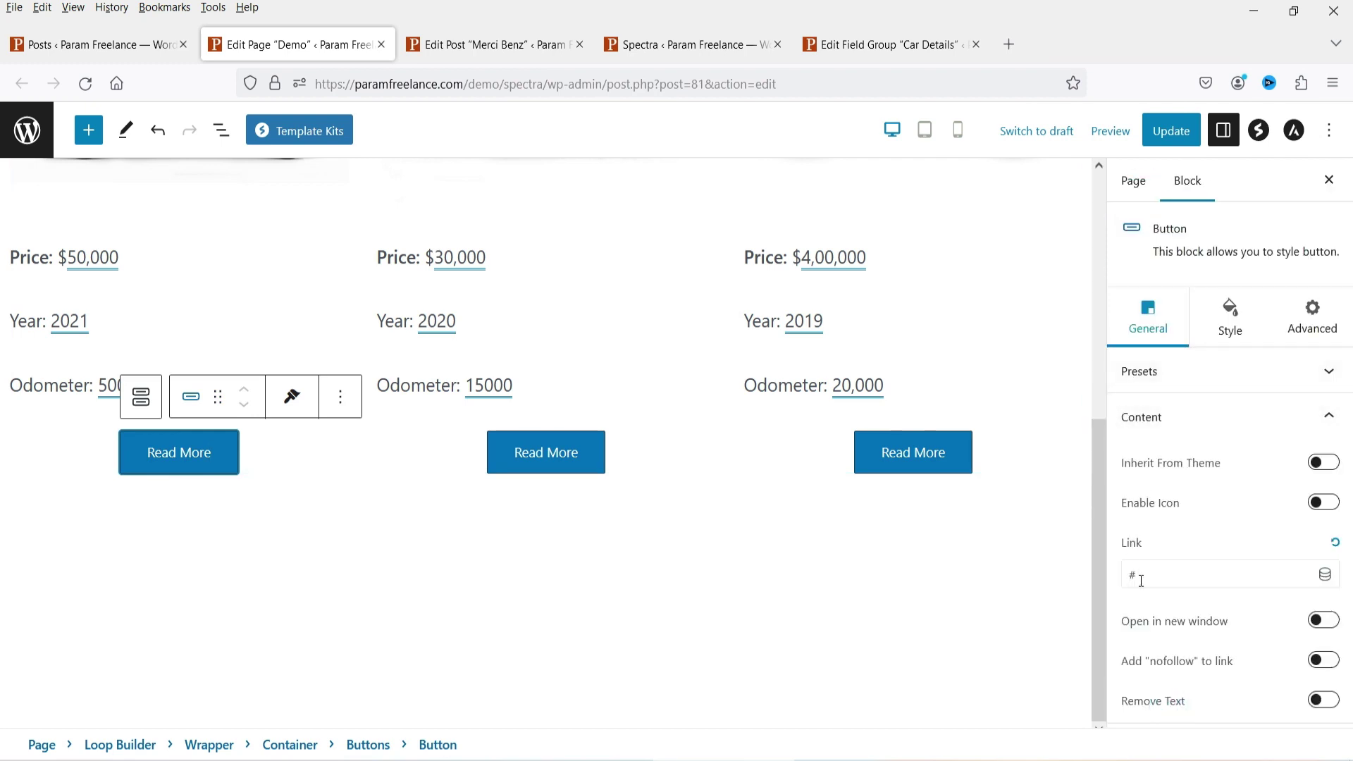
pyautogui.click(1167, 574)
pyautogui.press('BackSpace')
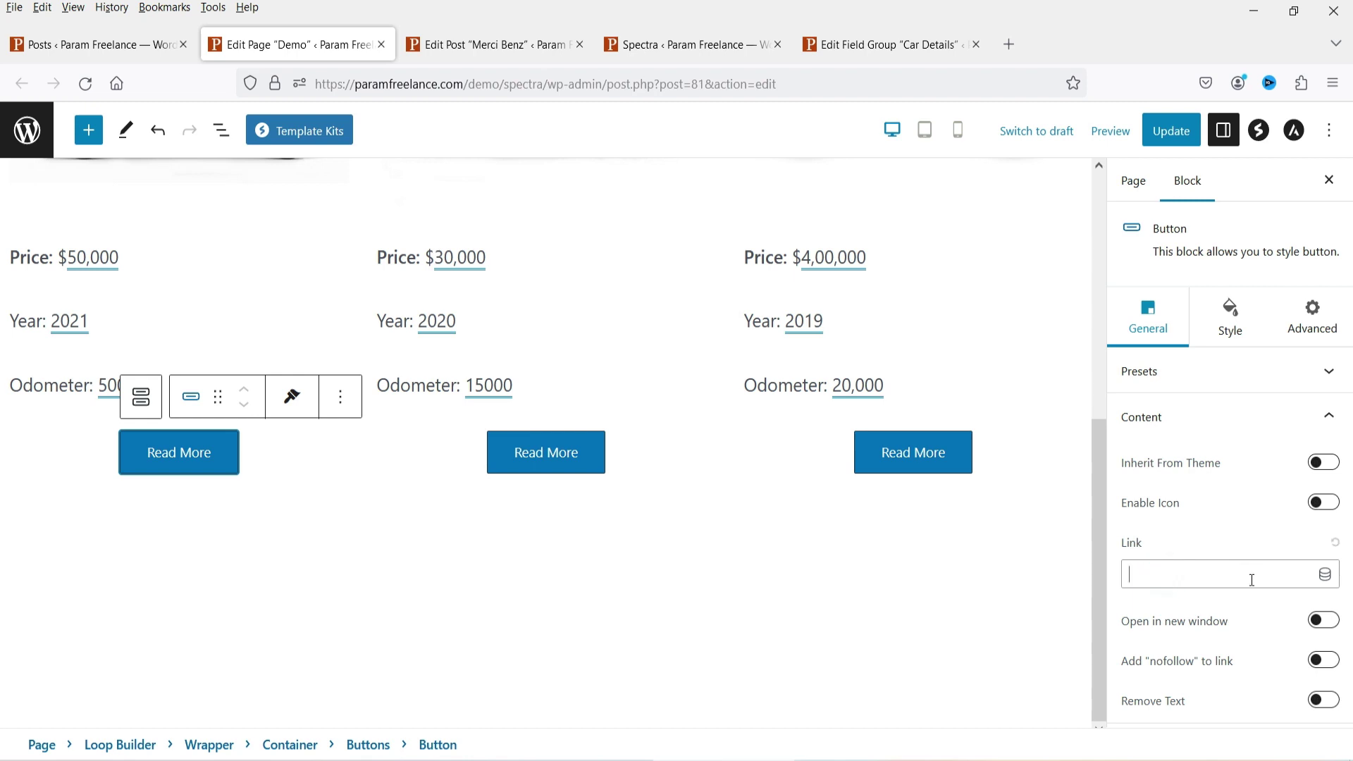
pyautogui.click(1324, 576)
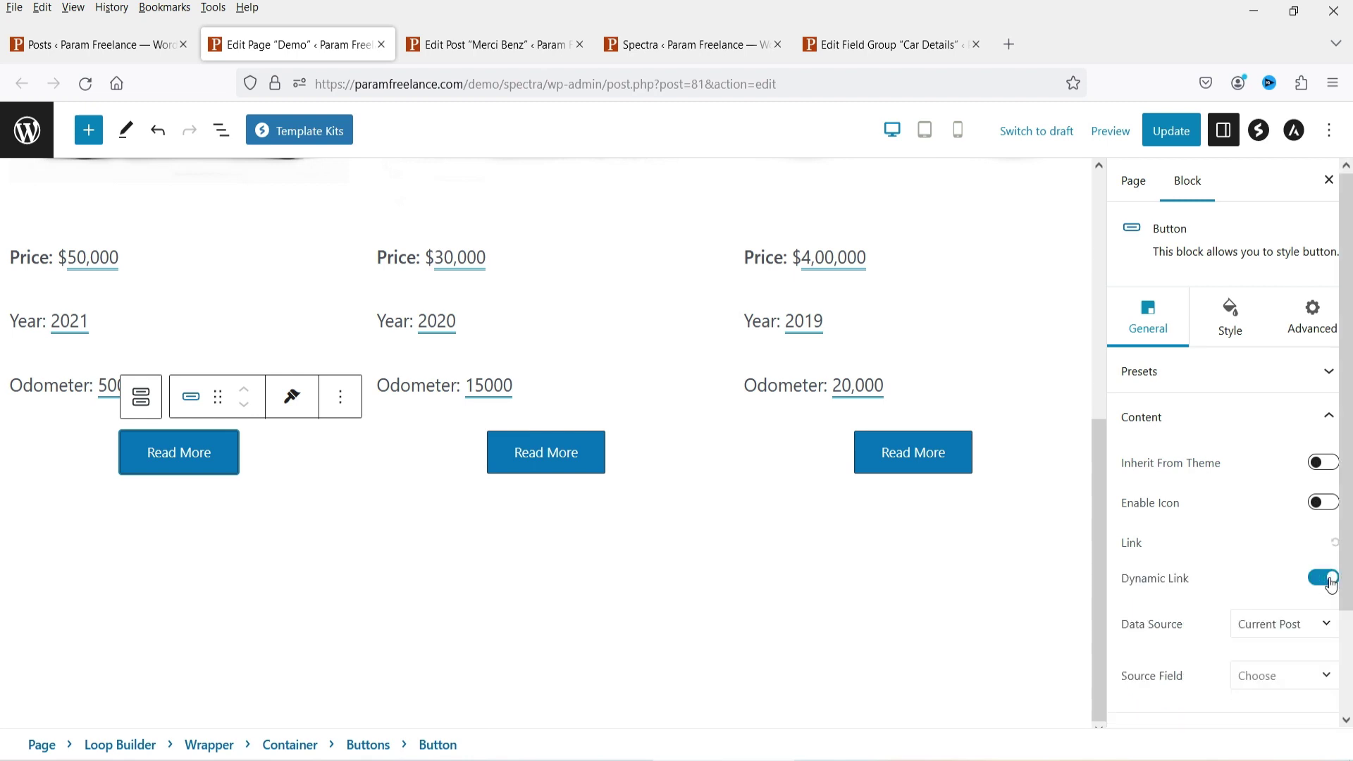
pyautogui.scroll(-2, 1283, 506)
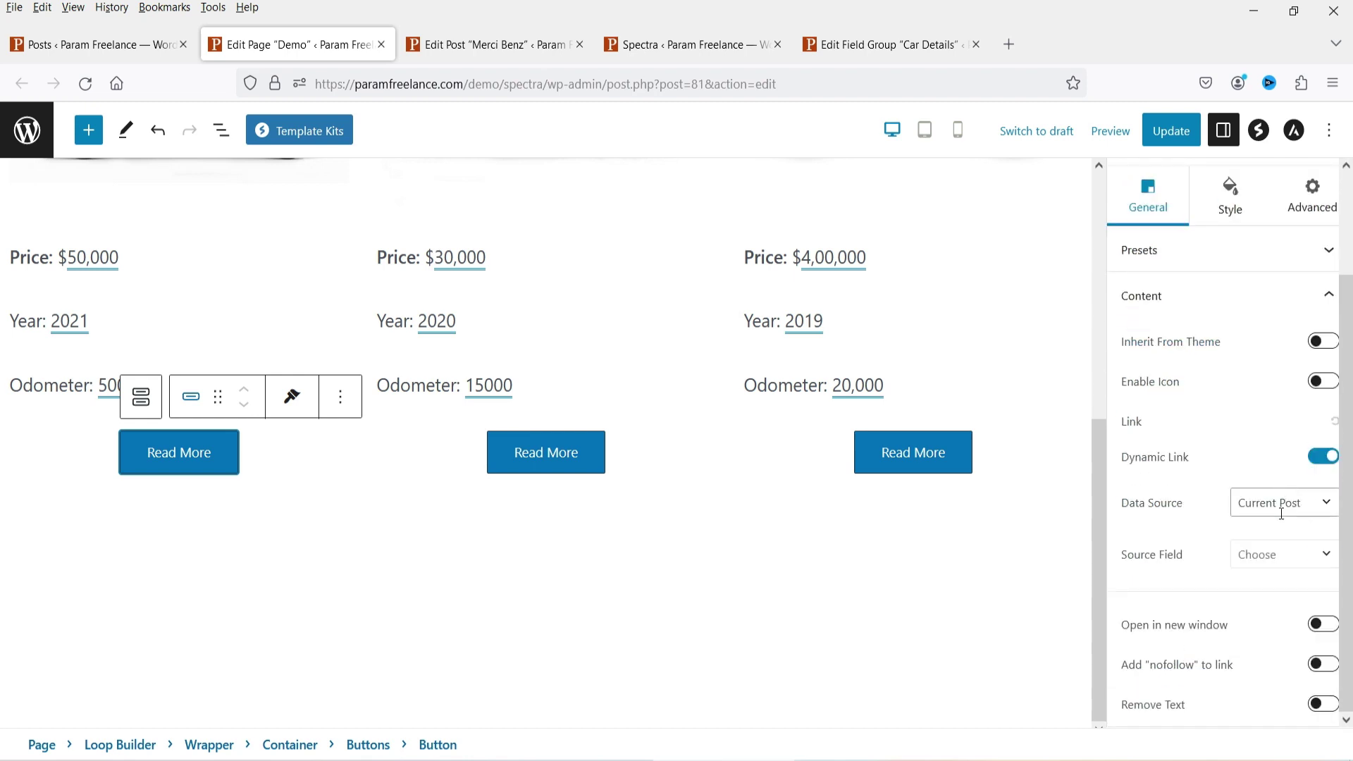
pyautogui.click(1263, 556)
pyautogui.click(1238, 621)
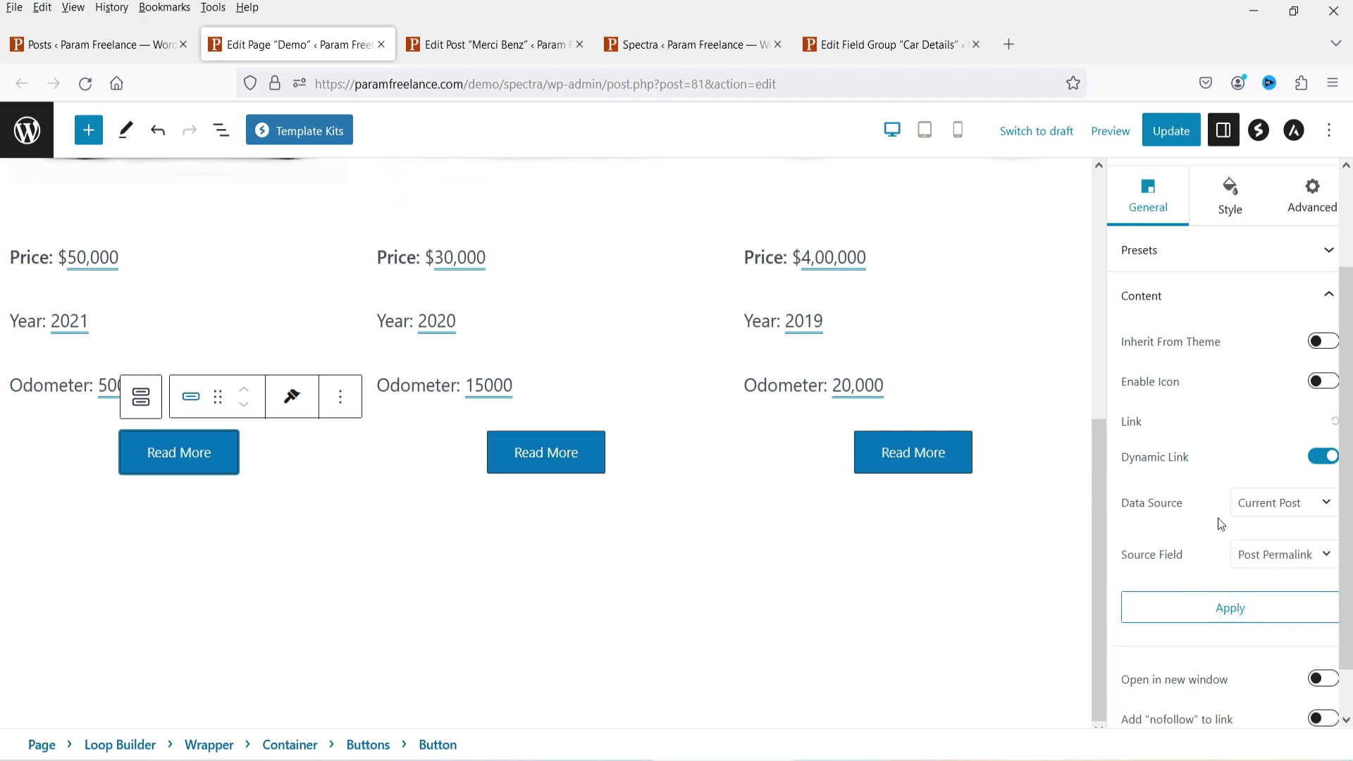
pyautogui.click(1224, 612)
# Center-align the Price, Year and Odometer headings in the car listing
pyautogui.scroll(4, 1072, 499)
pyautogui.scroll(-2, 1071, 498)
pyautogui.click(181, 474)
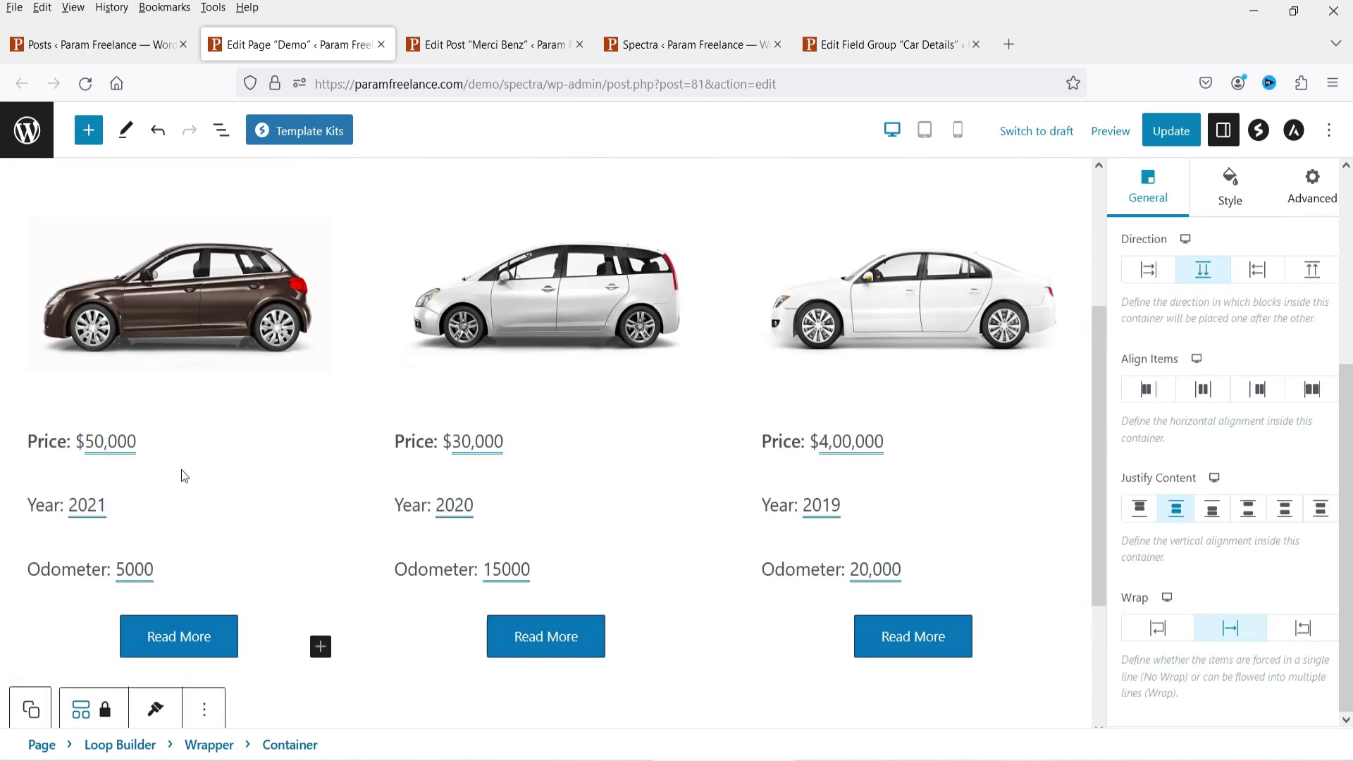
pyautogui.click(199, 449)
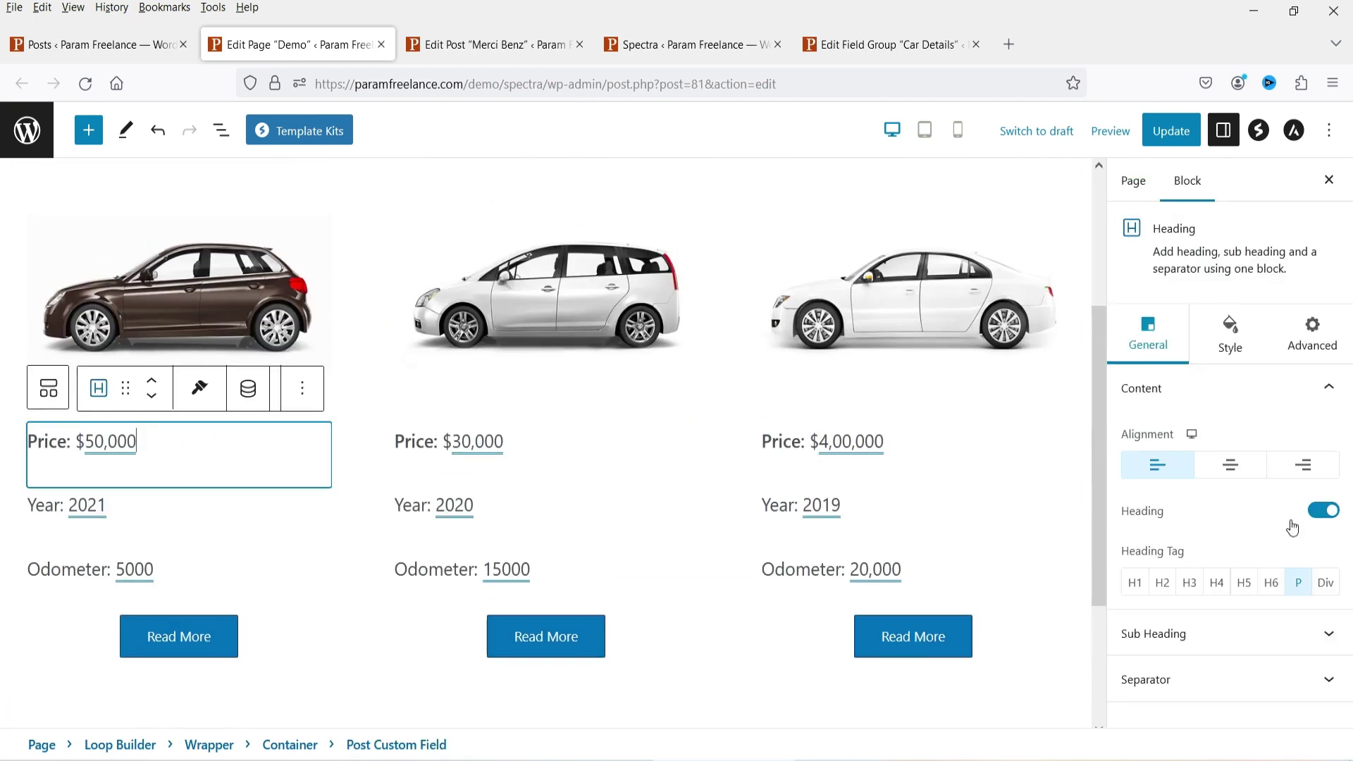
pyautogui.click(1230, 465)
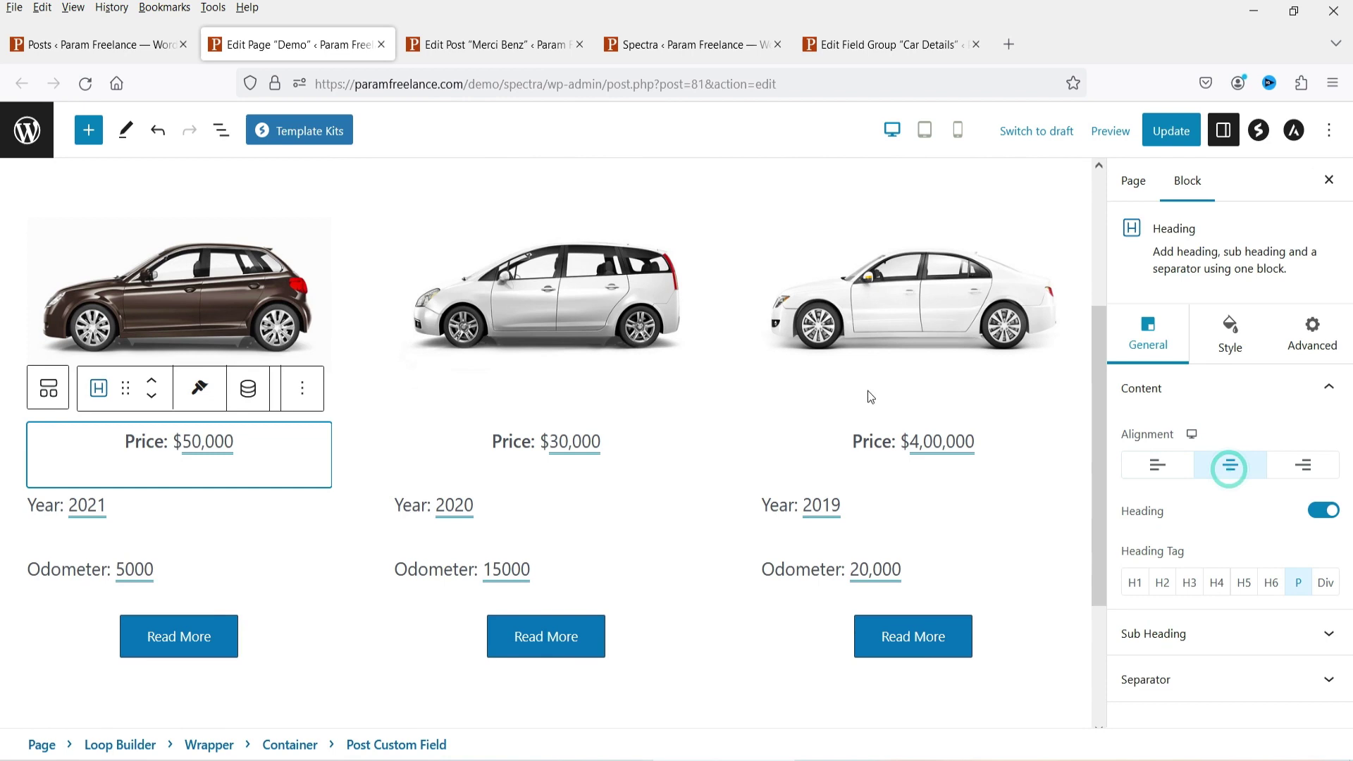
pyautogui.click(183, 523)
pyautogui.click(1230, 464)
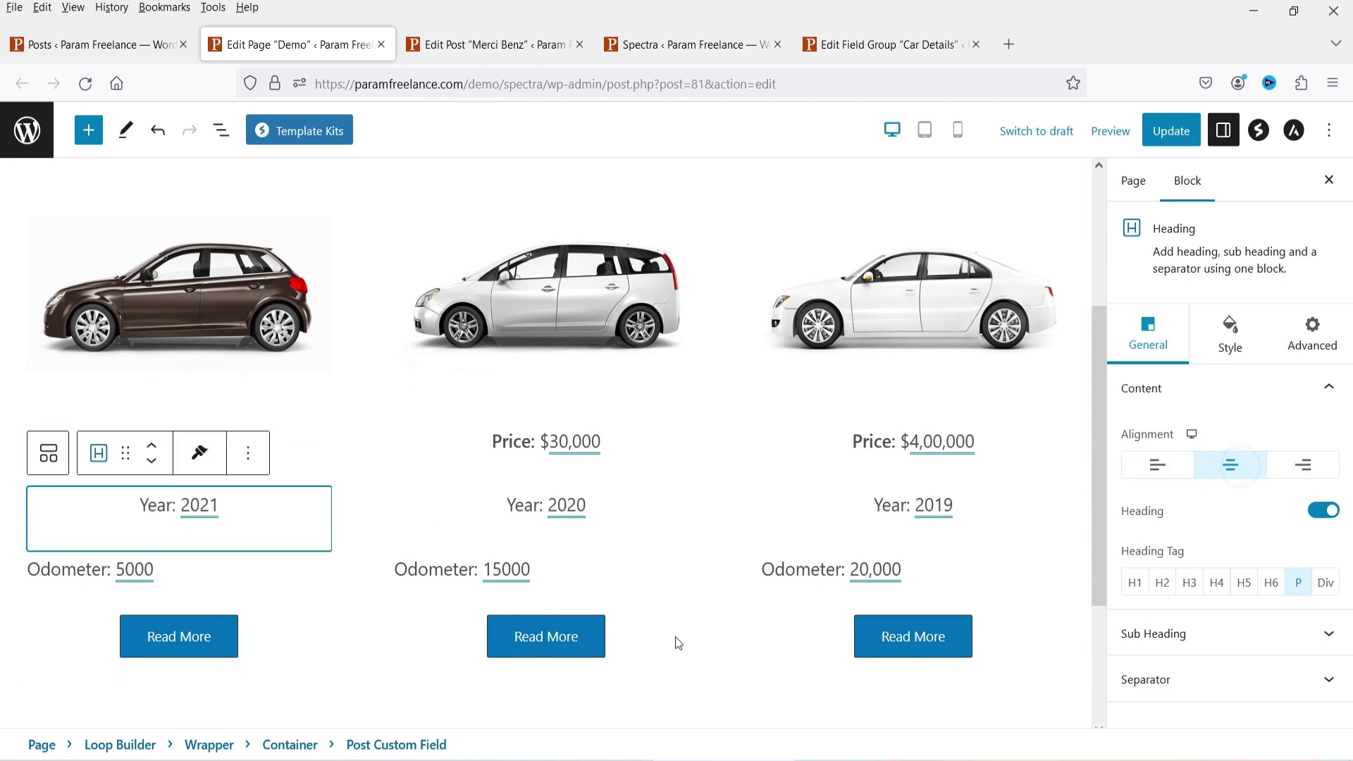
pyautogui.click(220, 578)
pyautogui.click(1231, 464)
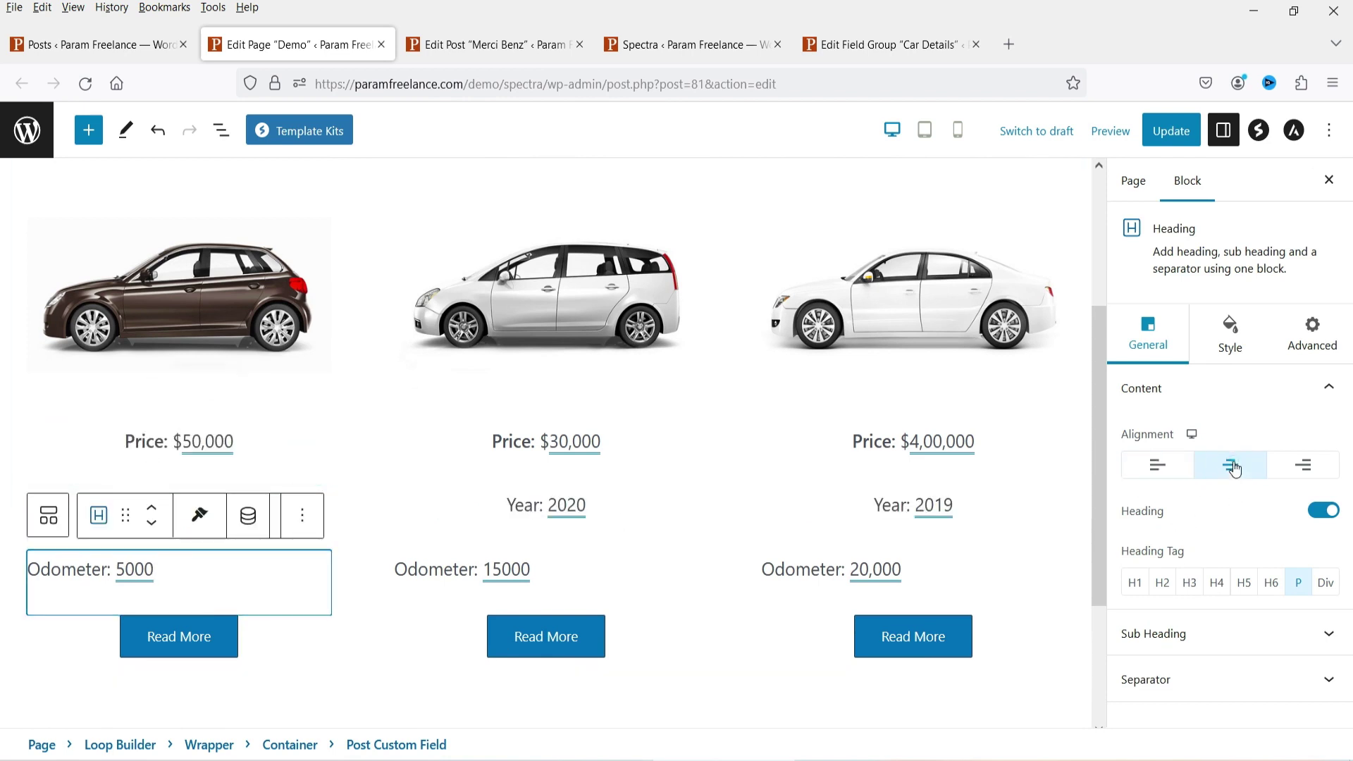
# Select the container around the first car's listing and set its border style to Solid
pyautogui.scroll(3, 148, 381)
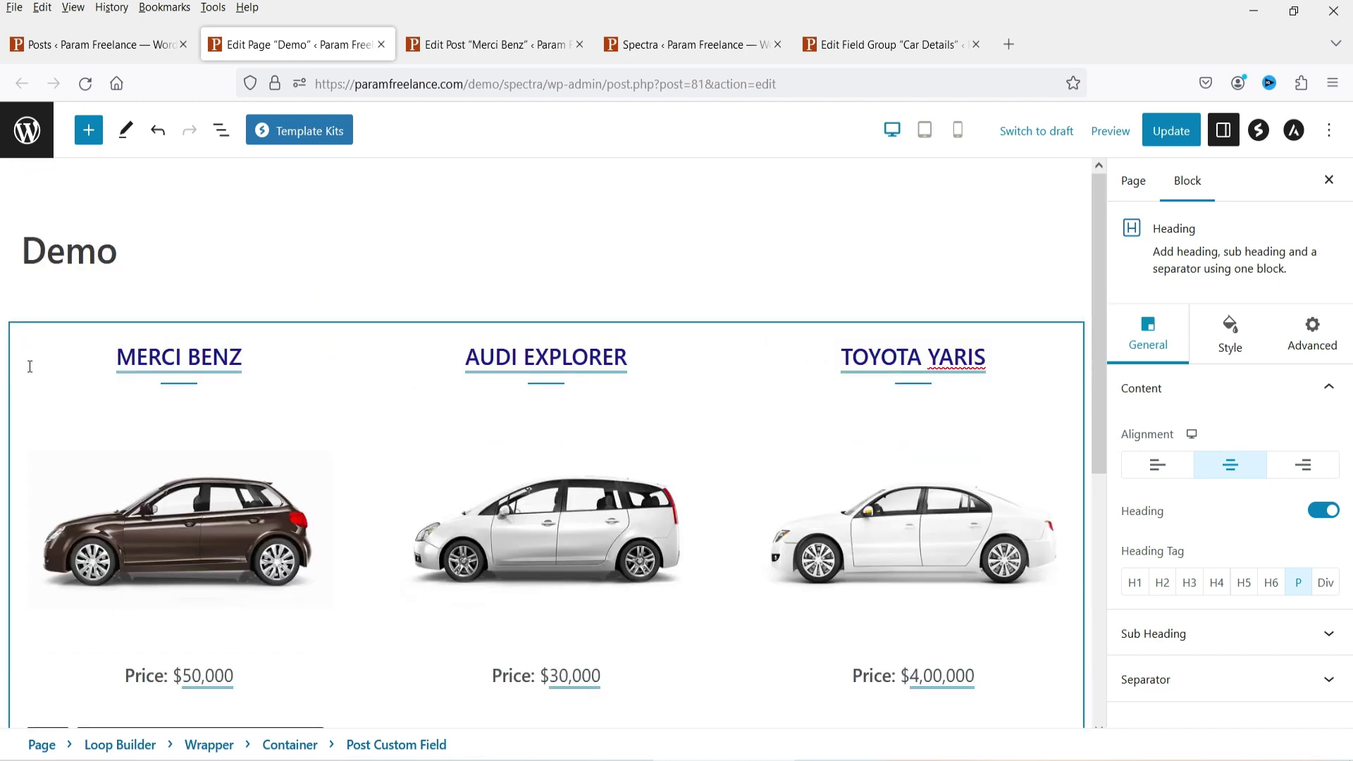
pyautogui.click(62, 368)
pyautogui.click(48, 305)
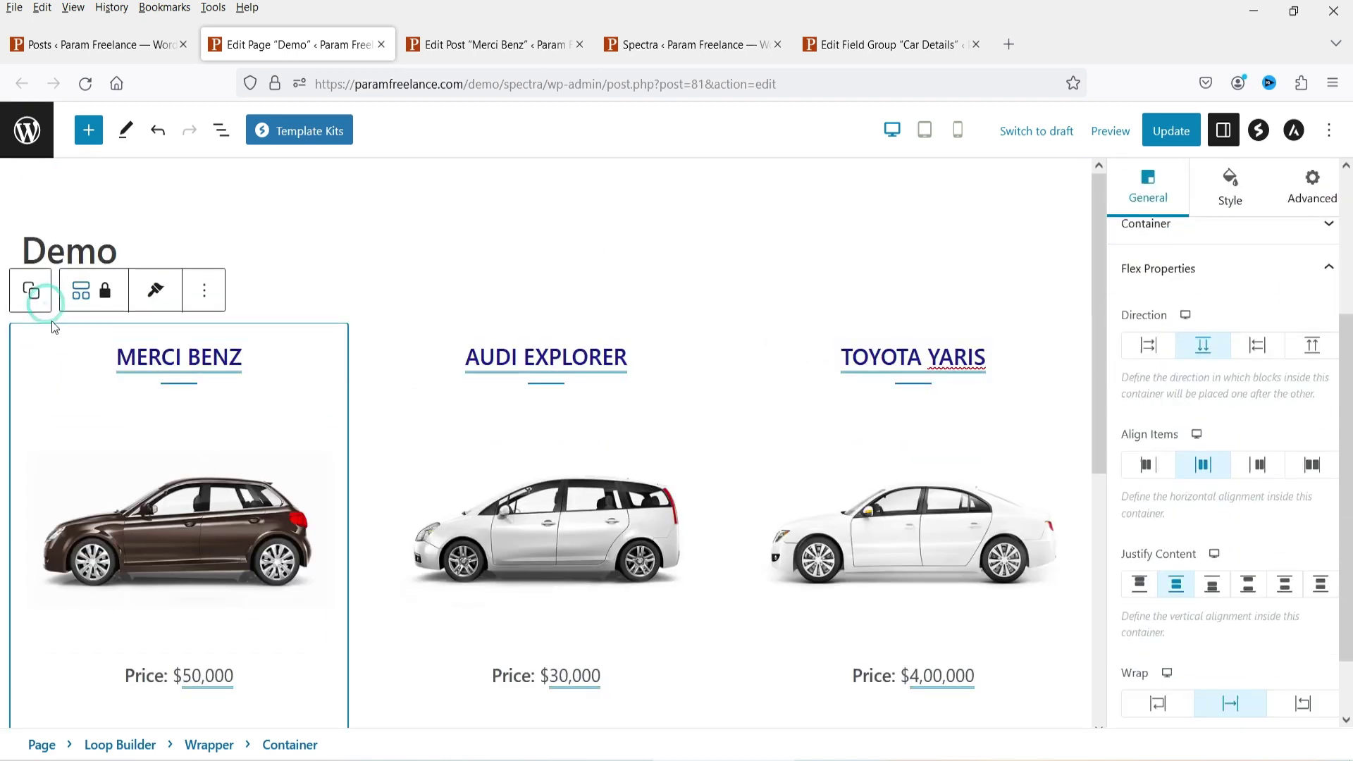
pyautogui.scroll(5, 1242, 427)
pyautogui.click(1231, 335)
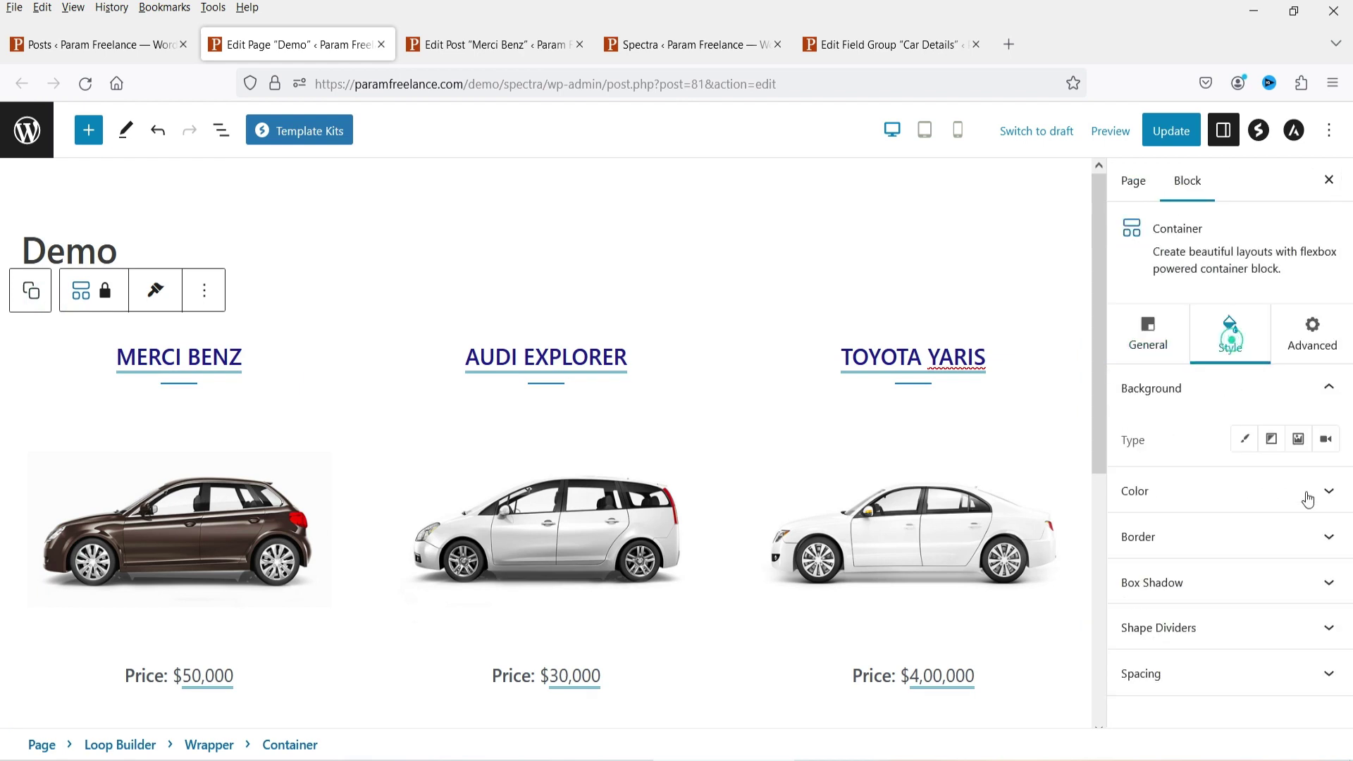
pyautogui.click(1191, 542)
pyautogui.scroll(-2, 1188, 540)
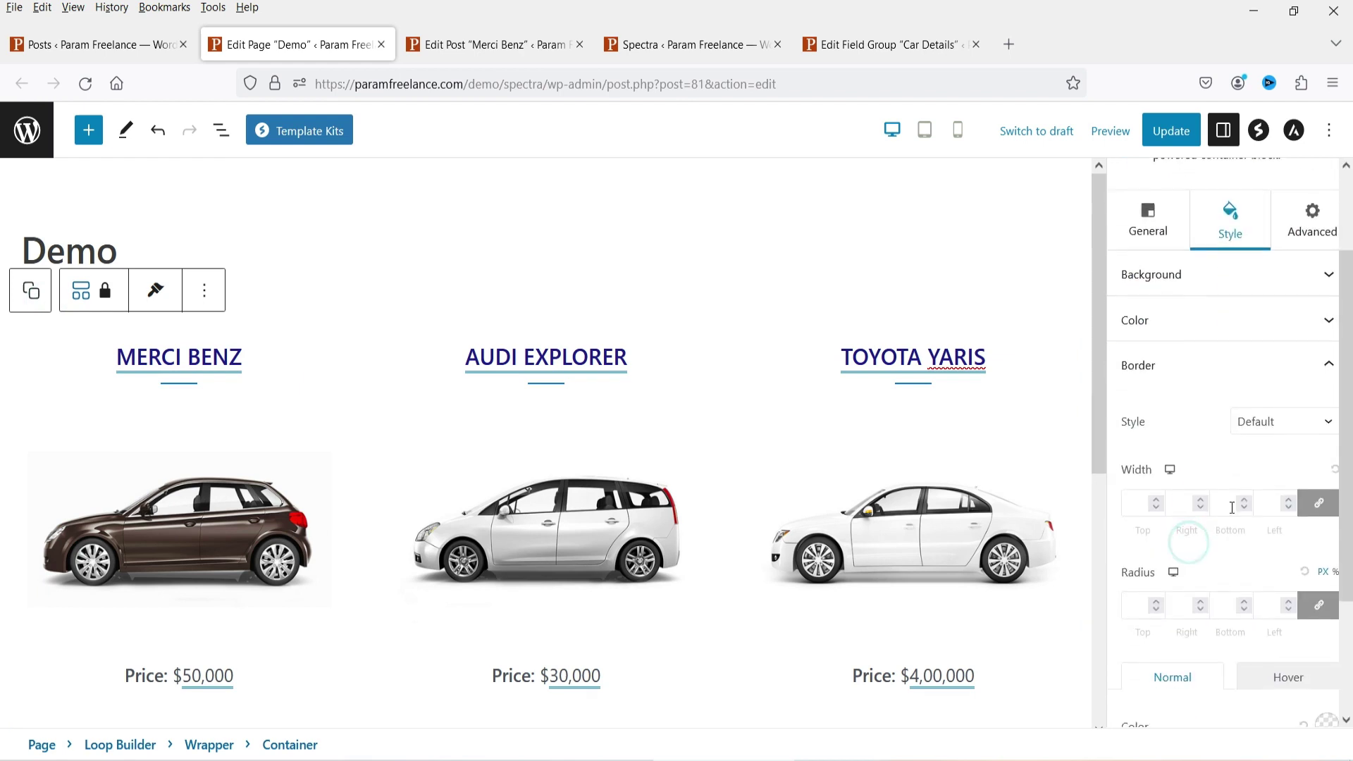
pyautogui.click(1295, 425)
pyautogui.click(1284, 479)
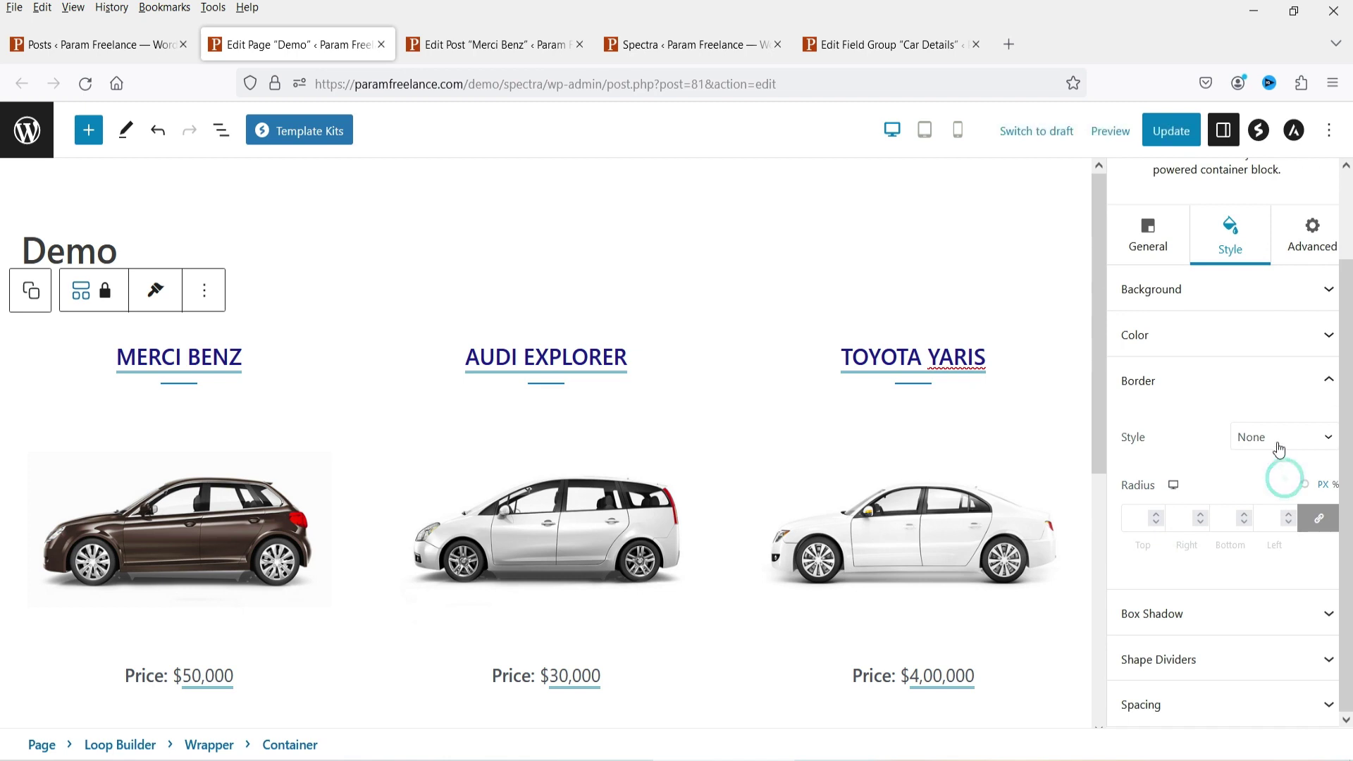
pyautogui.click(1277, 441)
pyautogui.click(1269, 491)
pyautogui.press('Down')
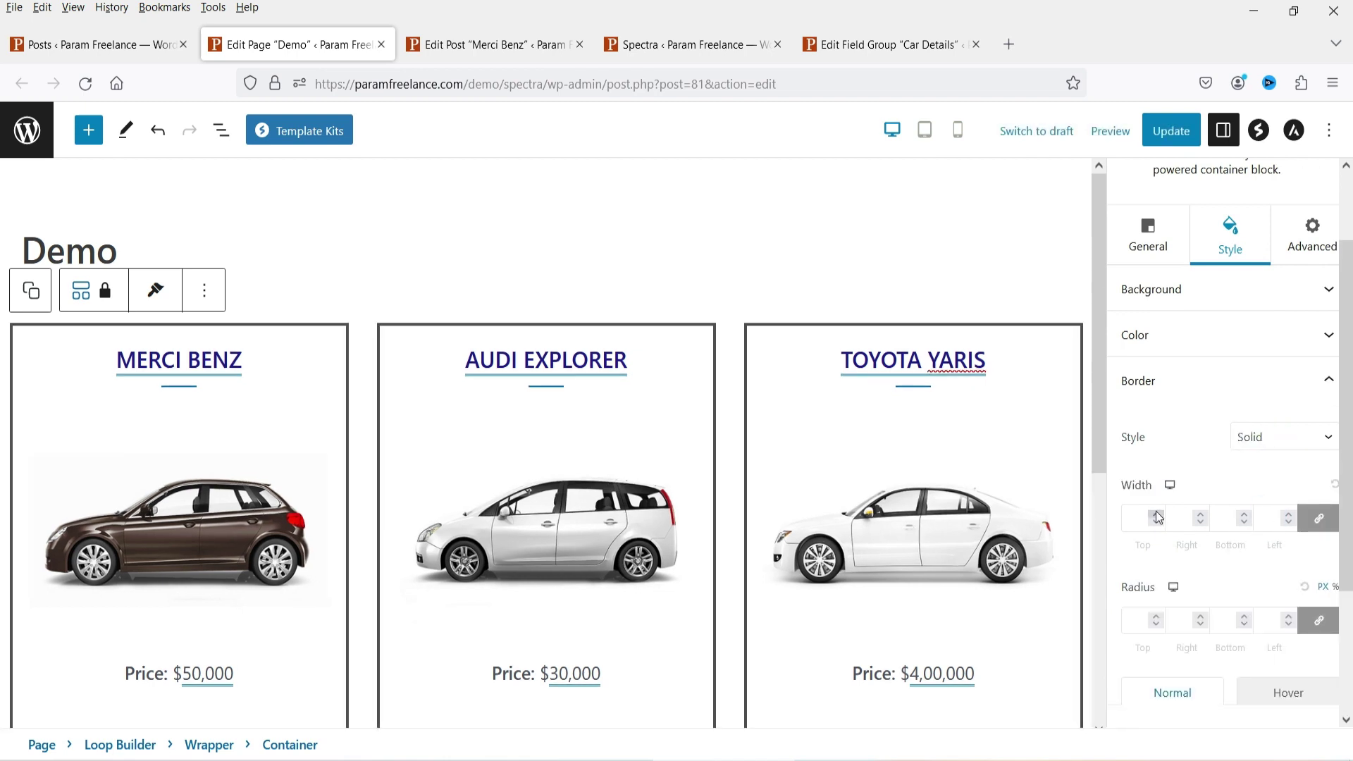
# Set the container's border width to 1 px on all sides and its border color to dark brown #452727
pyautogui.click(1156, 519)
pyautogui.scroll(-3, 1266, 416)
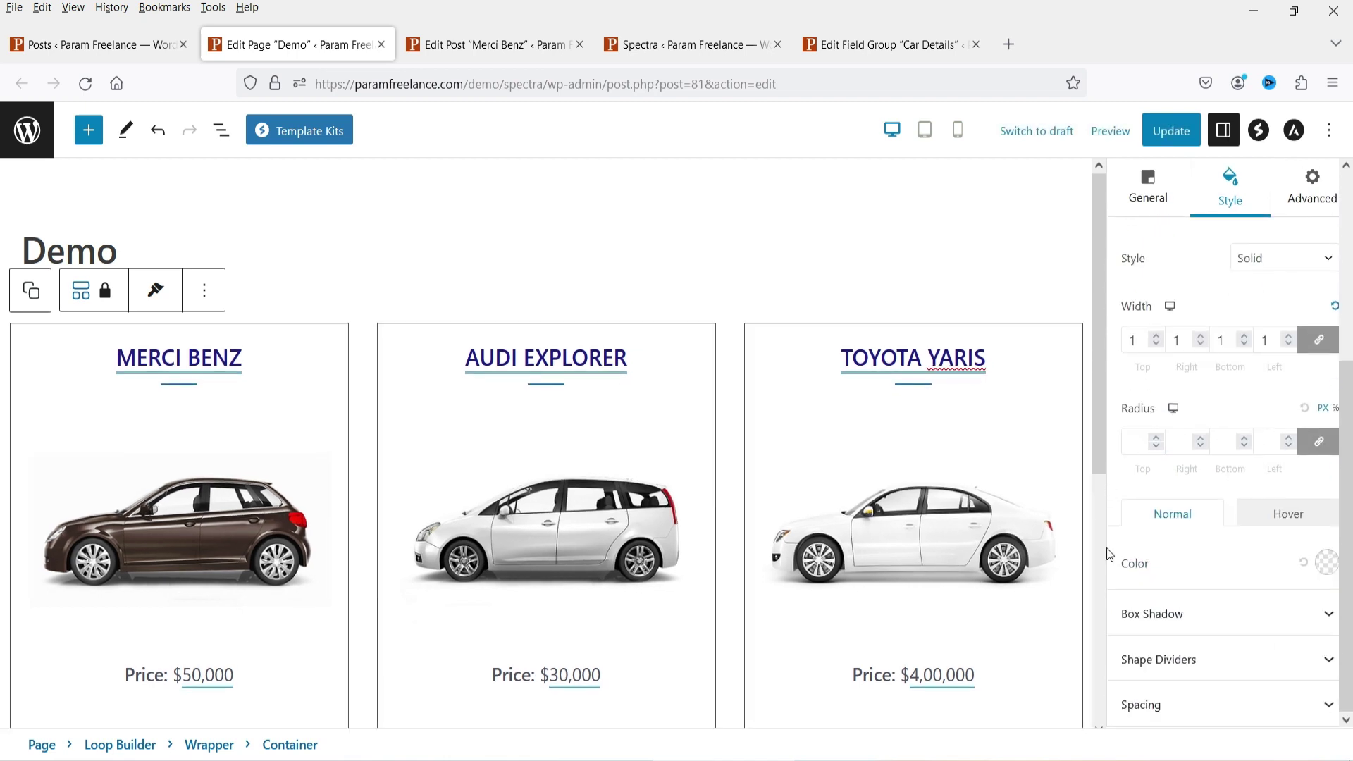
pyautogui.click(1327, 564)
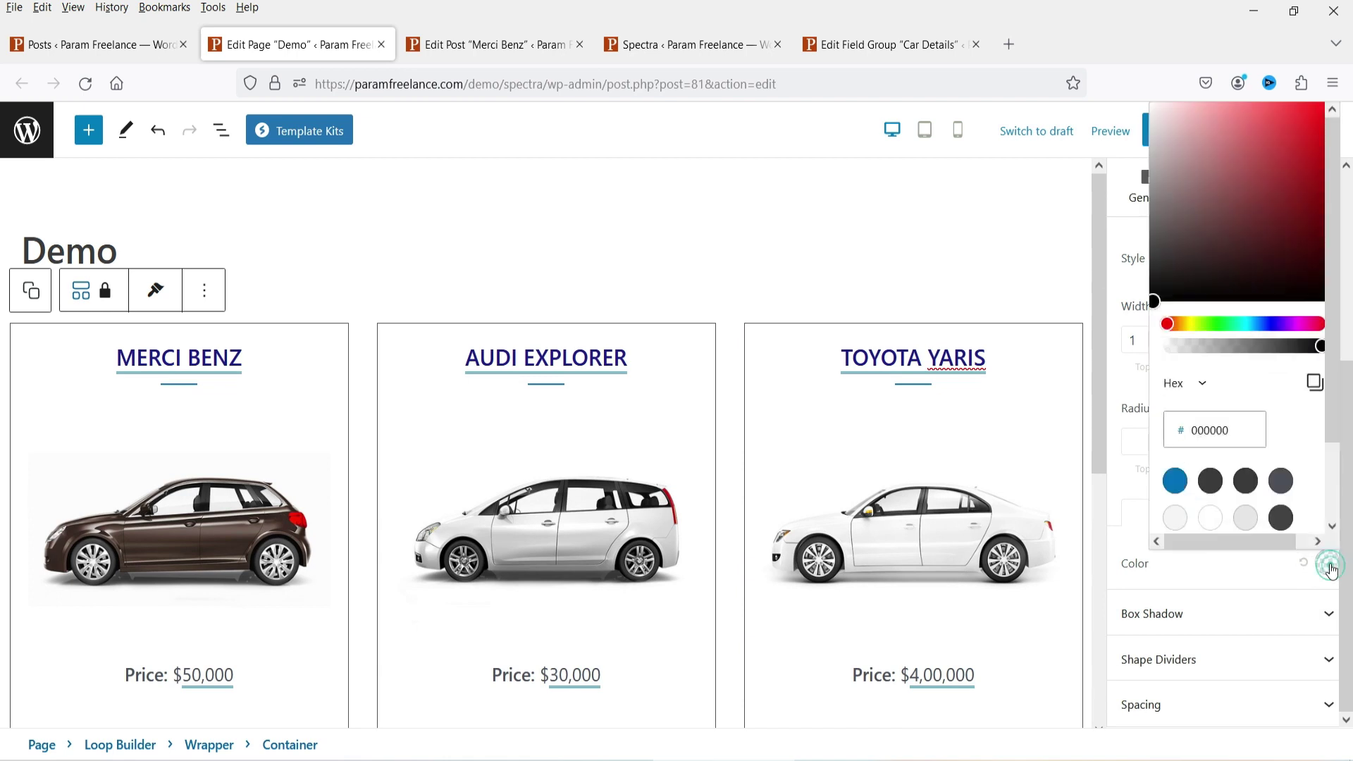
pyautogui.click(1206, 254)
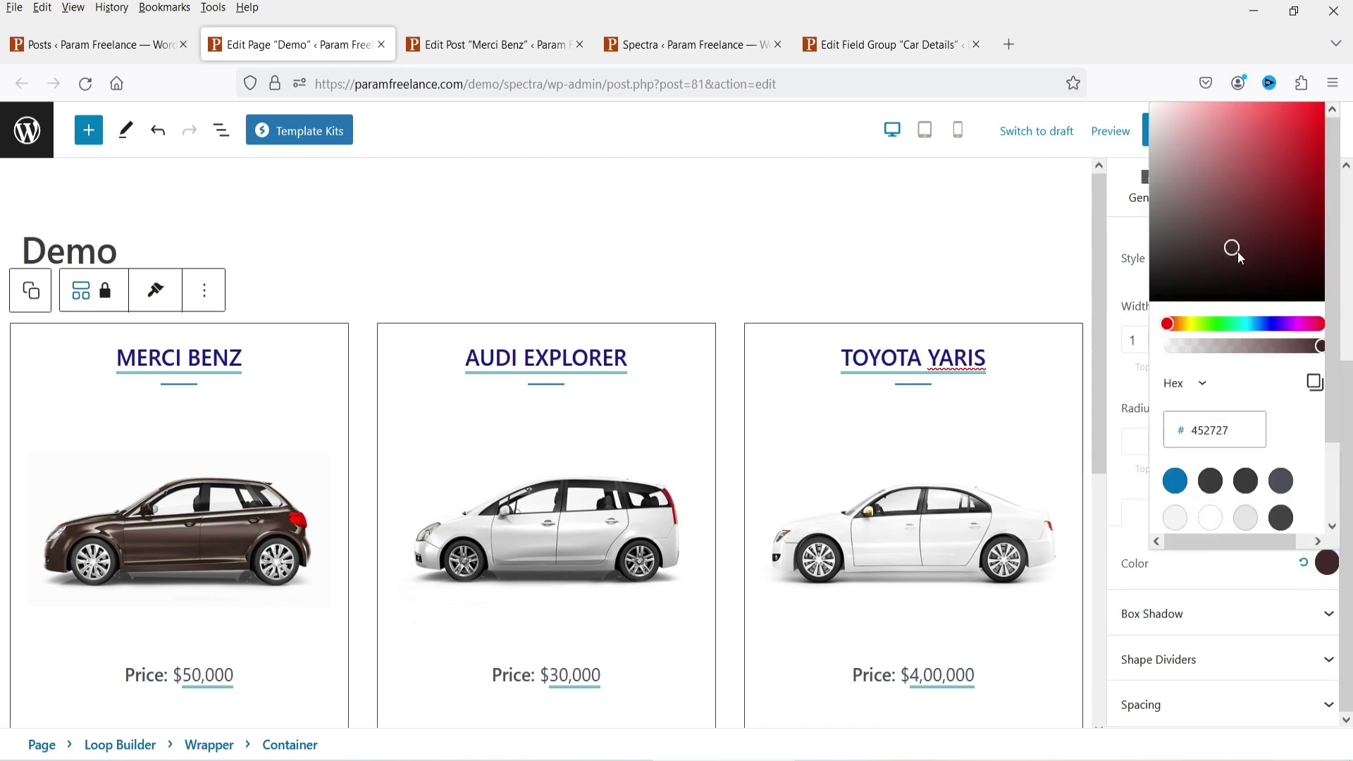
# Apply the second box shadow preset to the car listing container in its normal state
pyautogui.click(1191, 619)
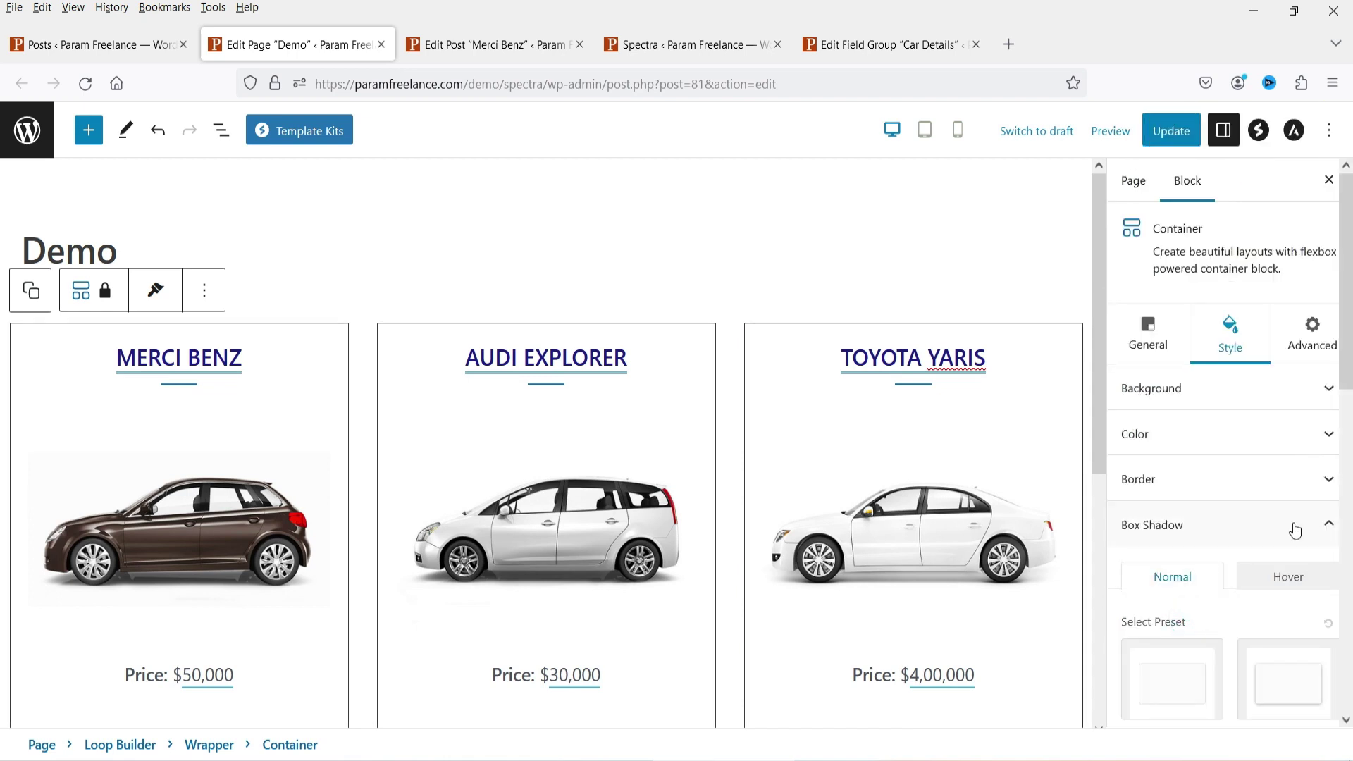
pyautogui.scroll(-3, 1295, 531)
pyautogui.click(1296, 519)
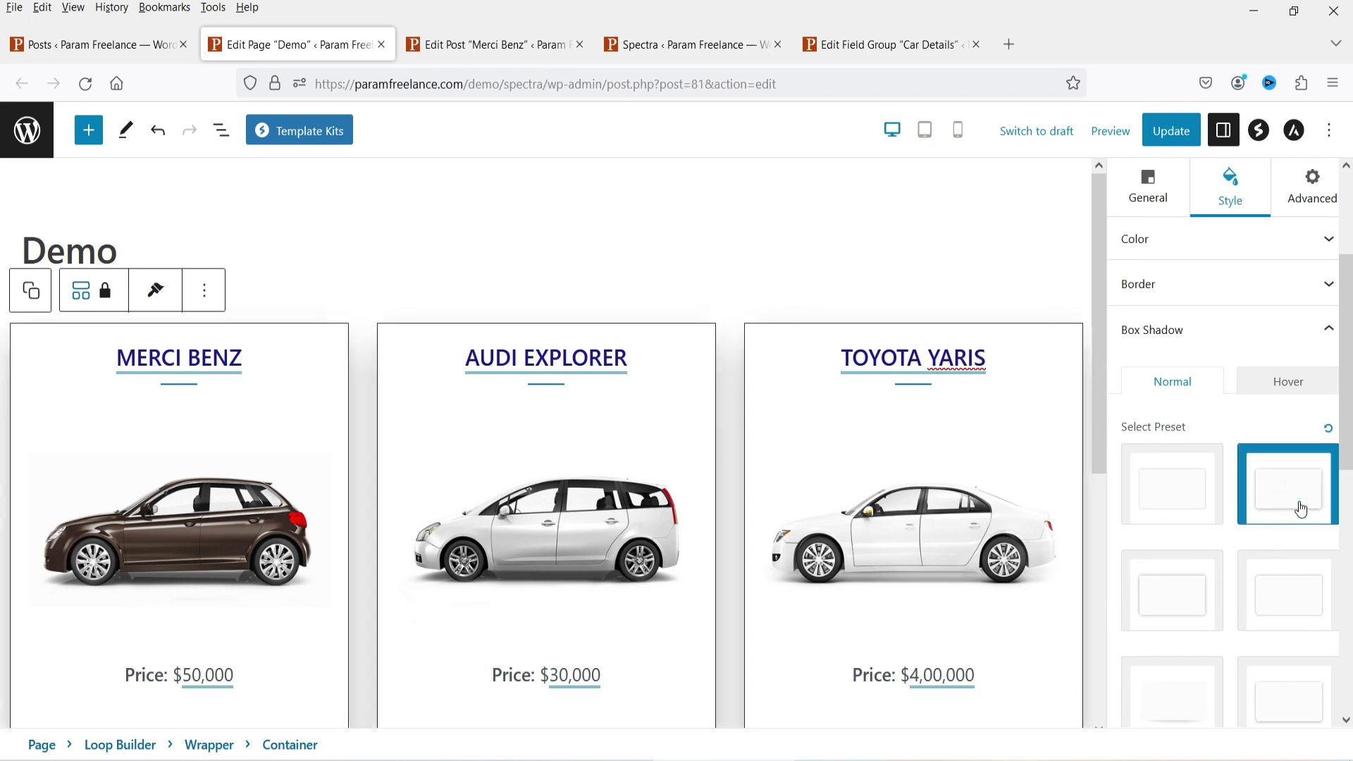
pyautogui.scroll(-5, 698, 477)
pyautogui.scroll(-5, 1263, 580)
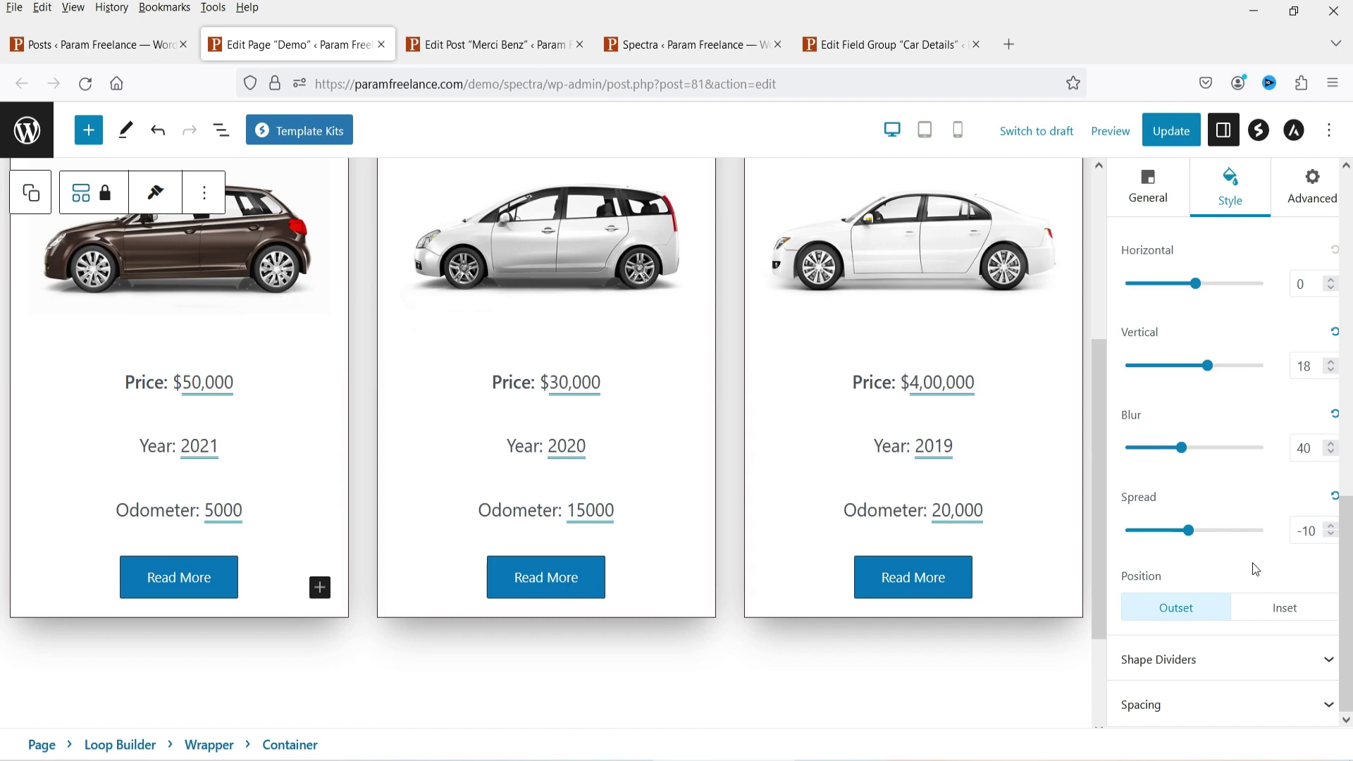
pyautogui.scroll(10, 1239, 522)
# Save the Demo page and open its published version in a new browser tab to check the car cards
pyautogui.hotkey('ctrl', 's')
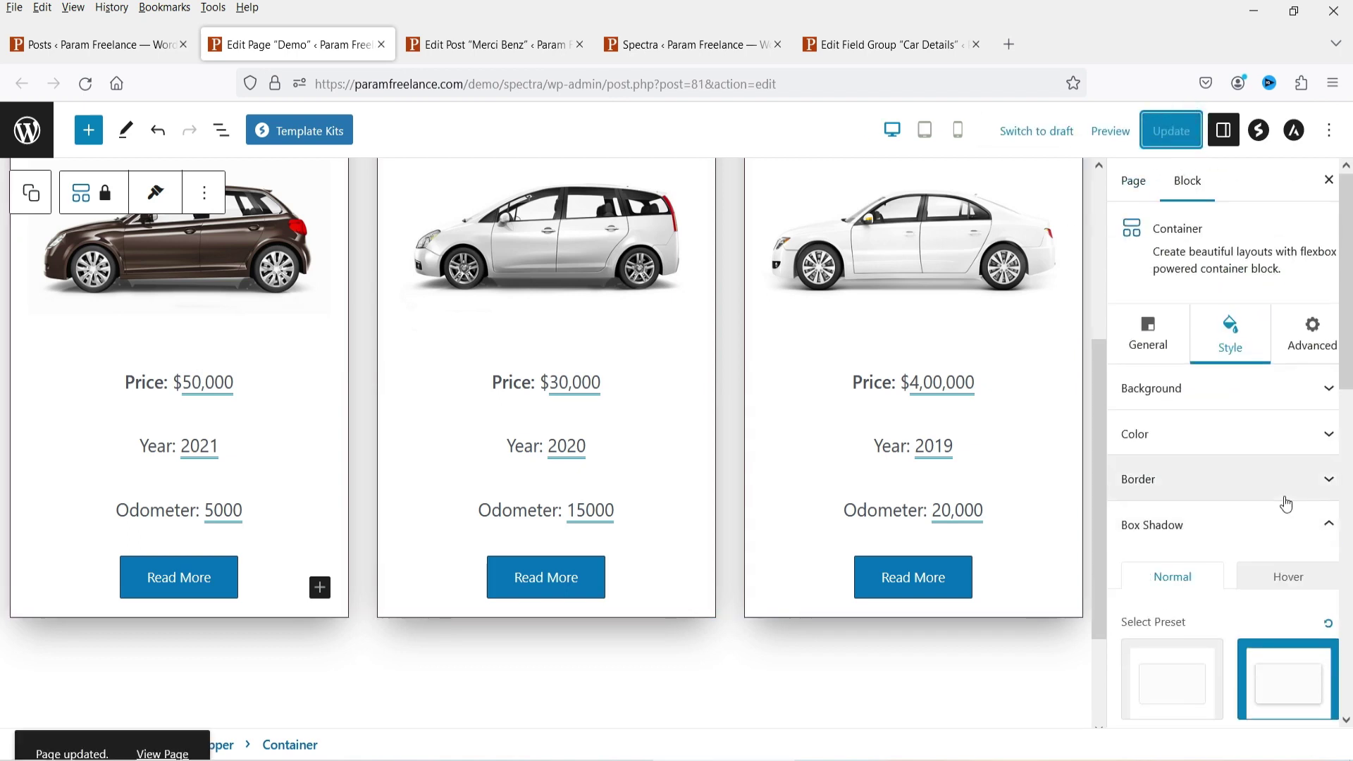
pyautogui.rightClick(160, 699)
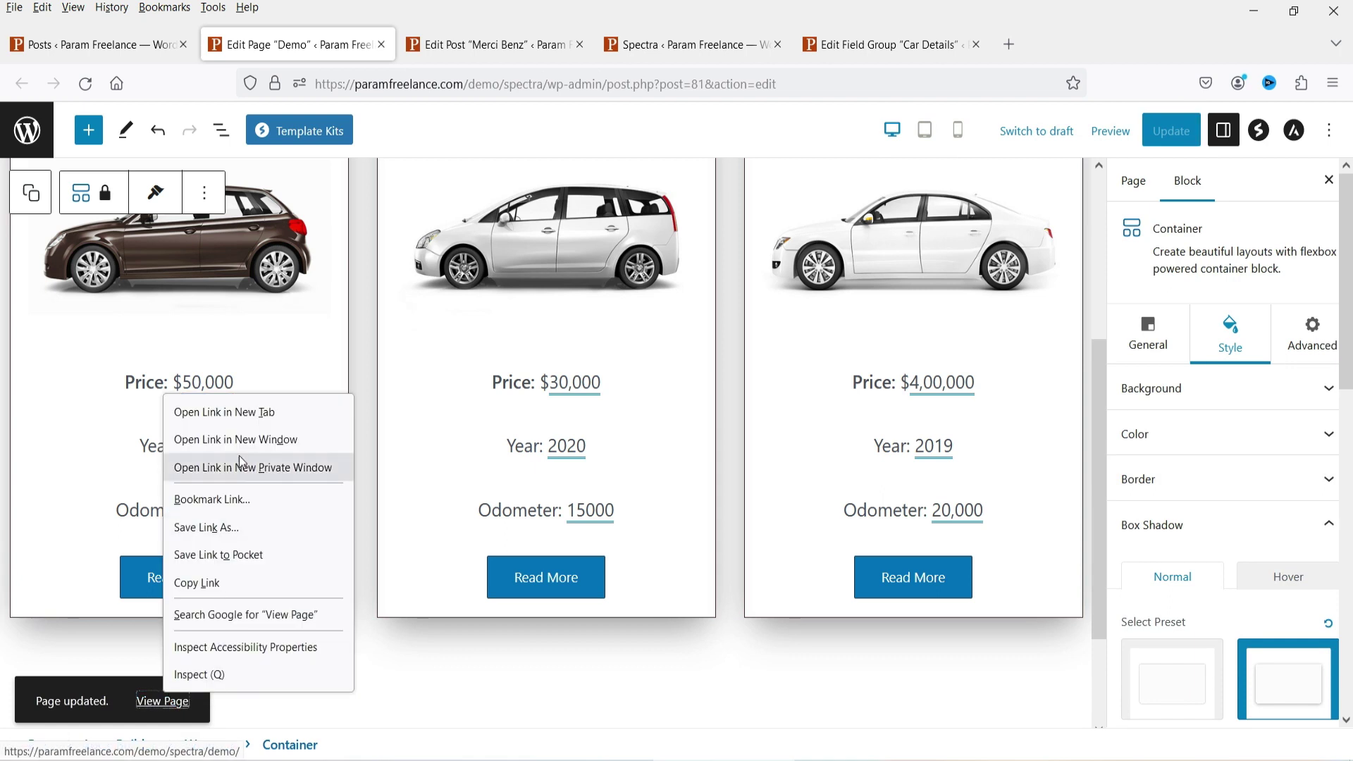
pyautogui.click(251, 417)
pyautogui.click(499, 47)
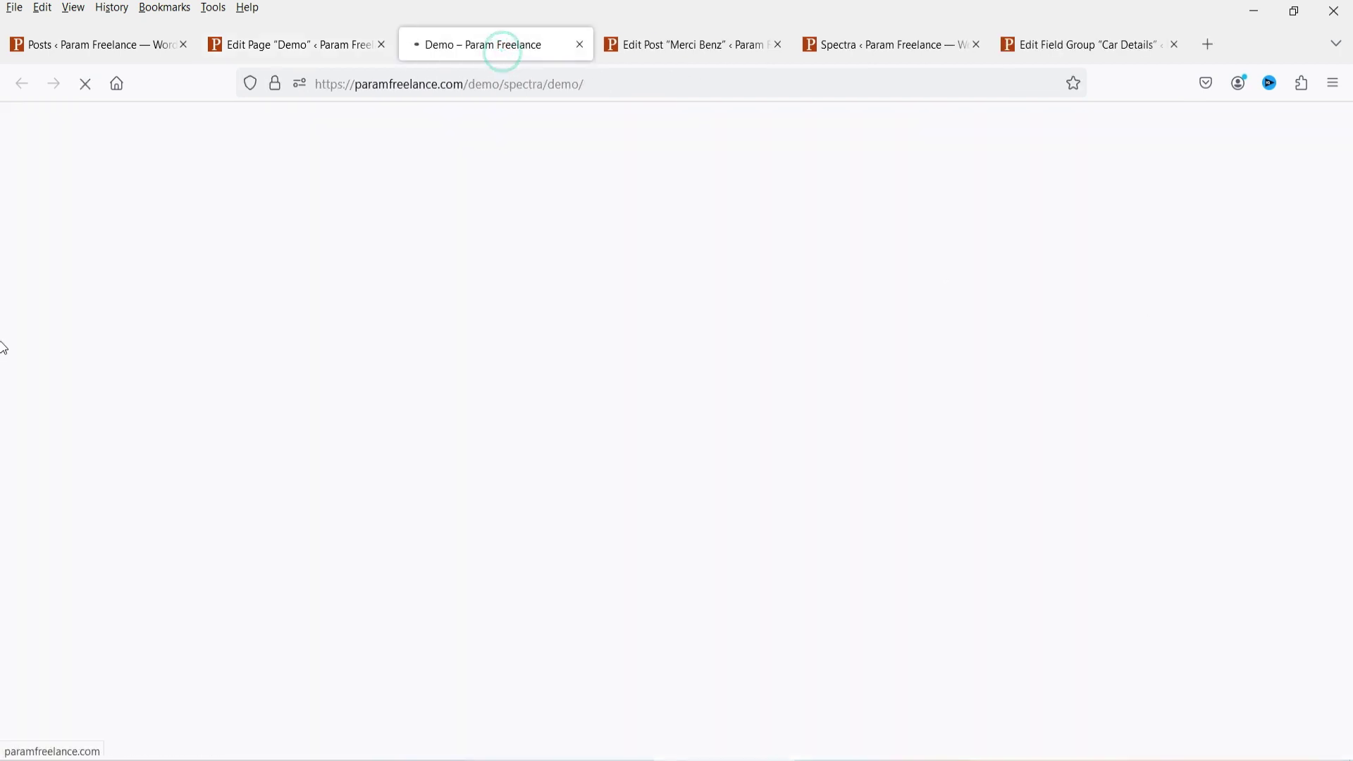
pyautogui.scroll(-3, 5, 525)
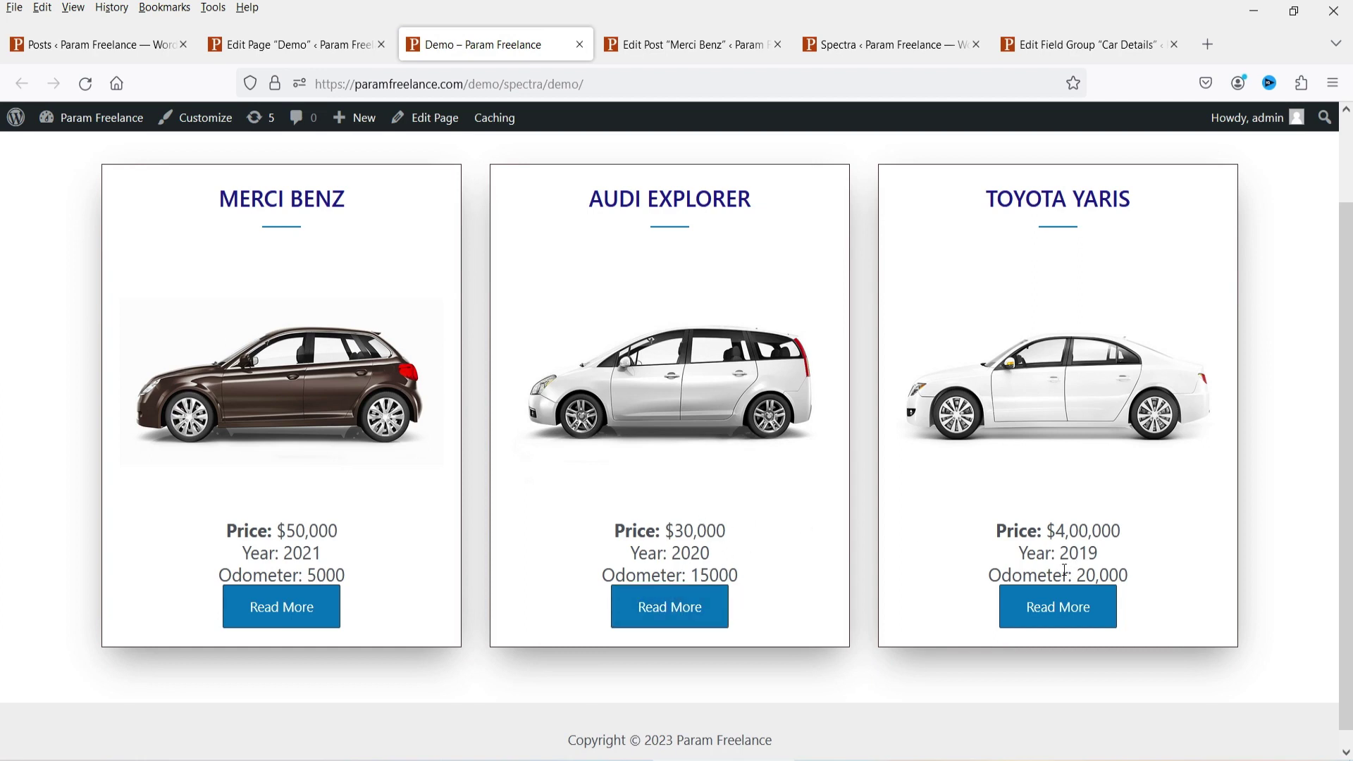
# Back in the Demo page editor, set the first car's Price heading padding to 5 px on all sides
pyautogui.hotkey('ctrl', 'shift', 'Tab')
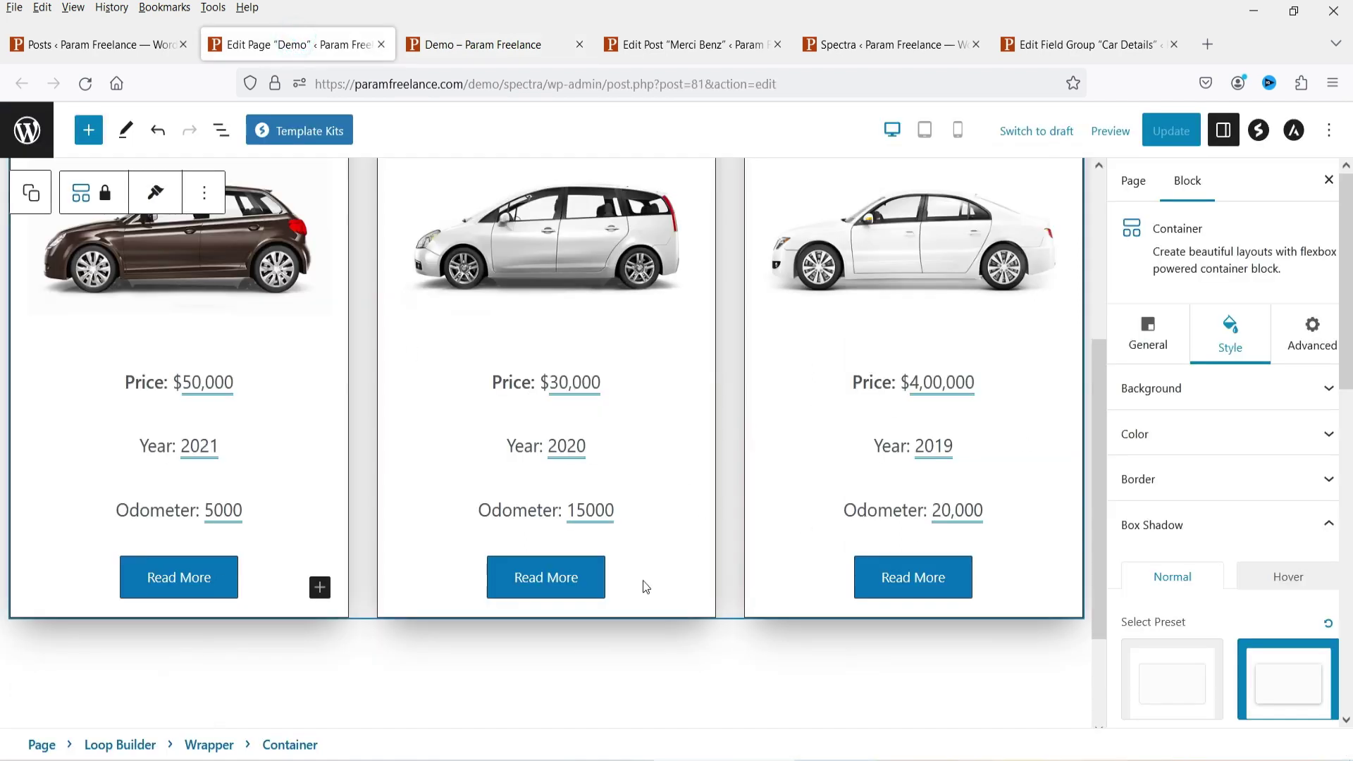
pyautogui.click(204, 387)
pyautogui.click(1239, 348)
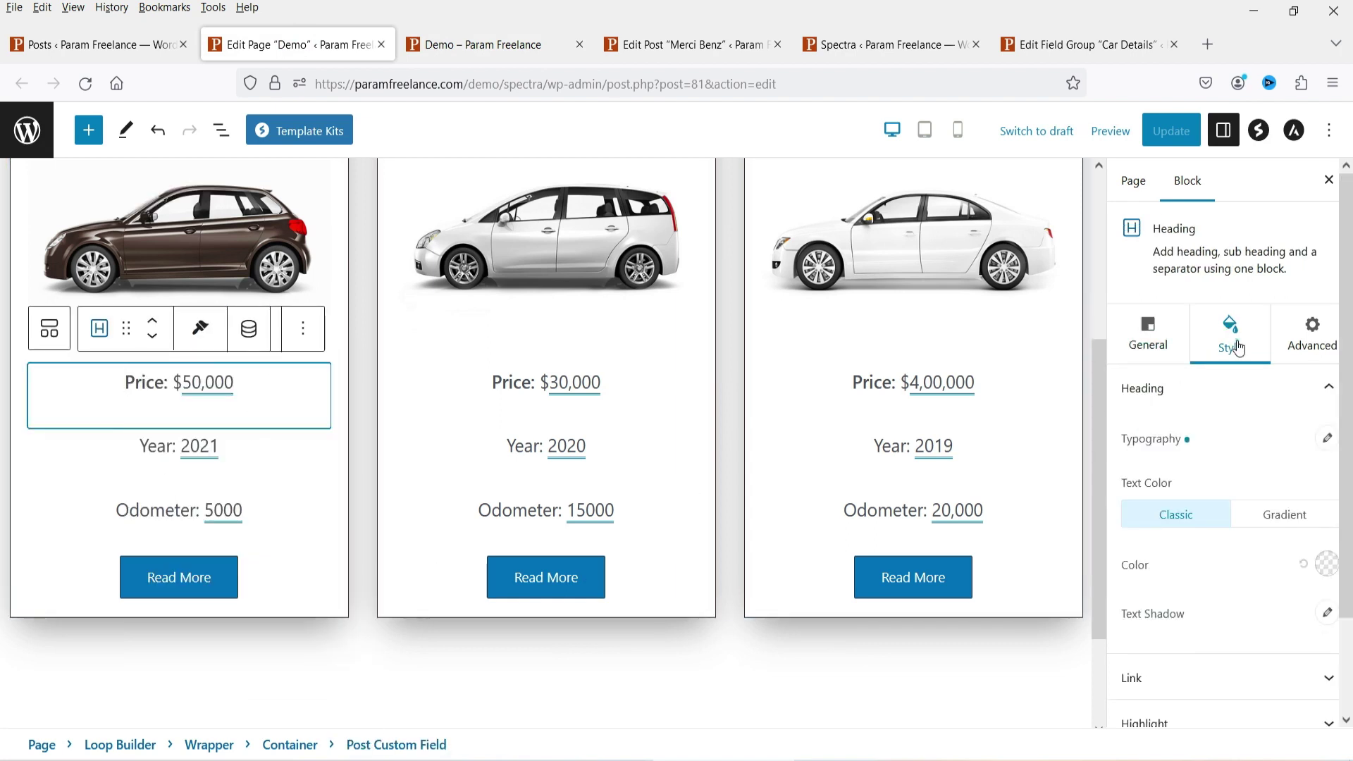
pyautogui.scroll(-2, 1198, 518)
pyautogui.click(1244, 702)
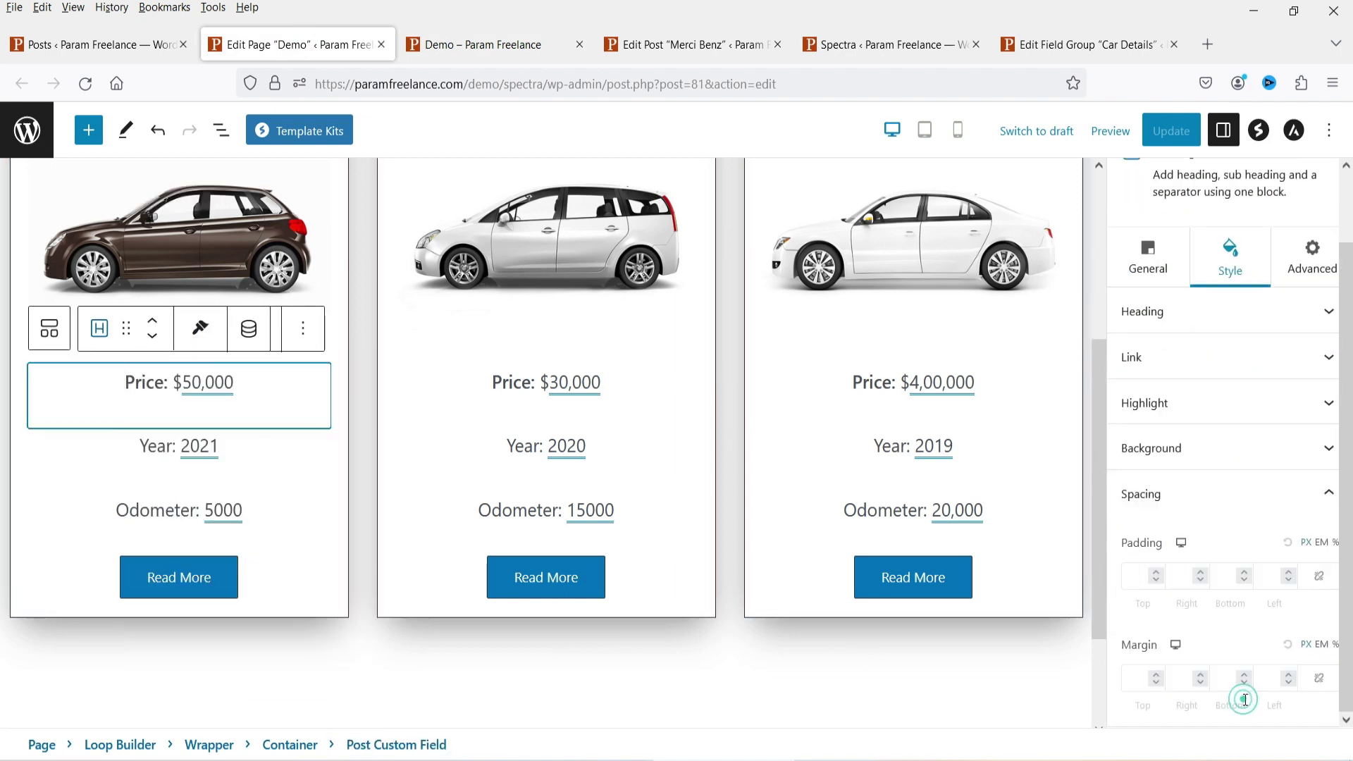
pyautogui.click(1322, 578)
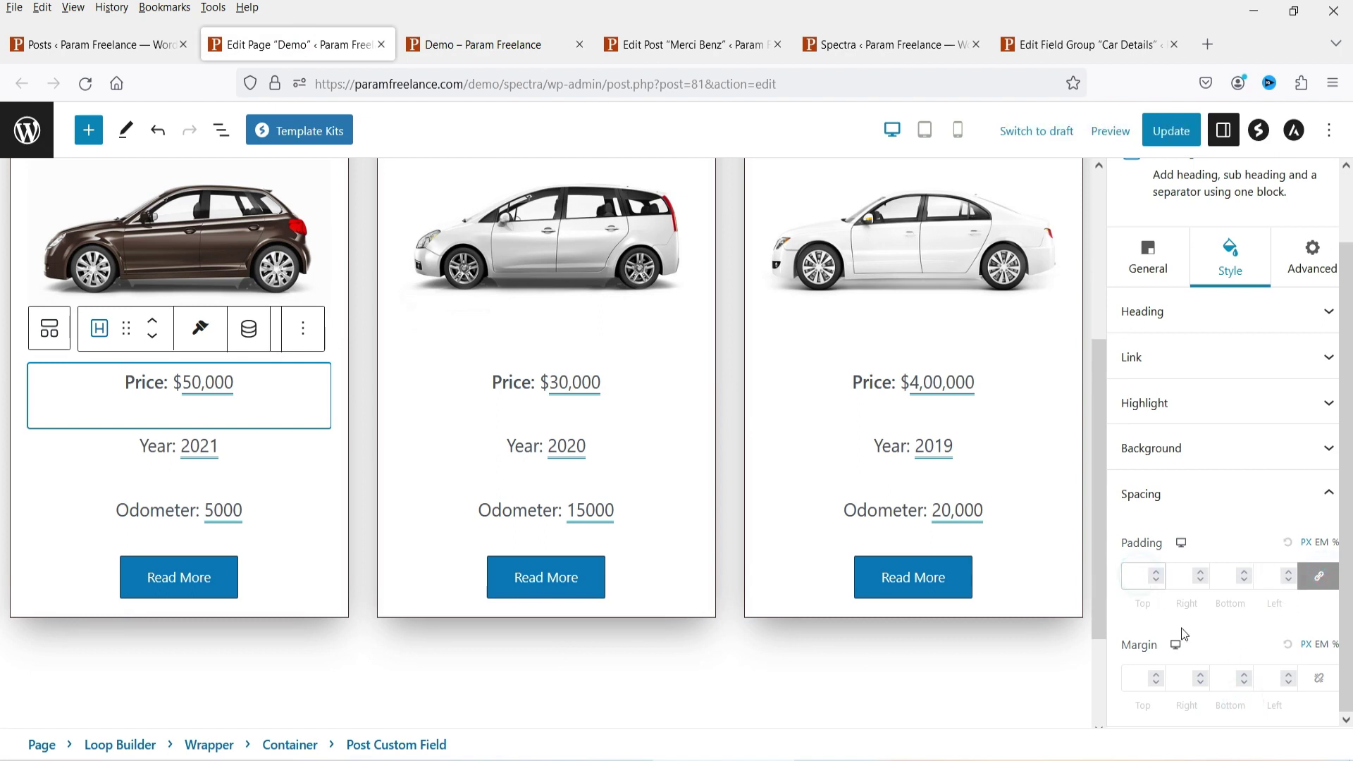
pyautogui.write('5')
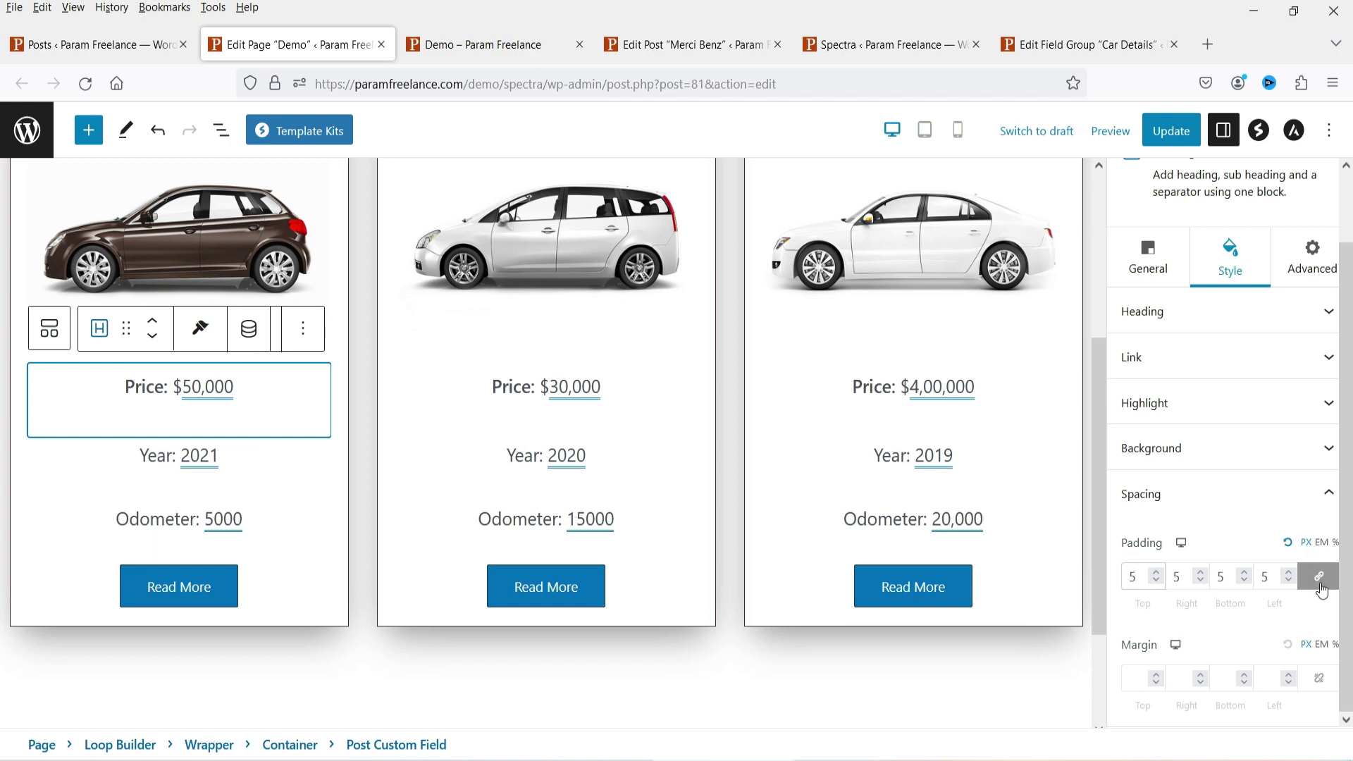
# Add top padding to the Year heading and set the Odometer heading's top padding to 5 px
pyautogui.click(262, 466)
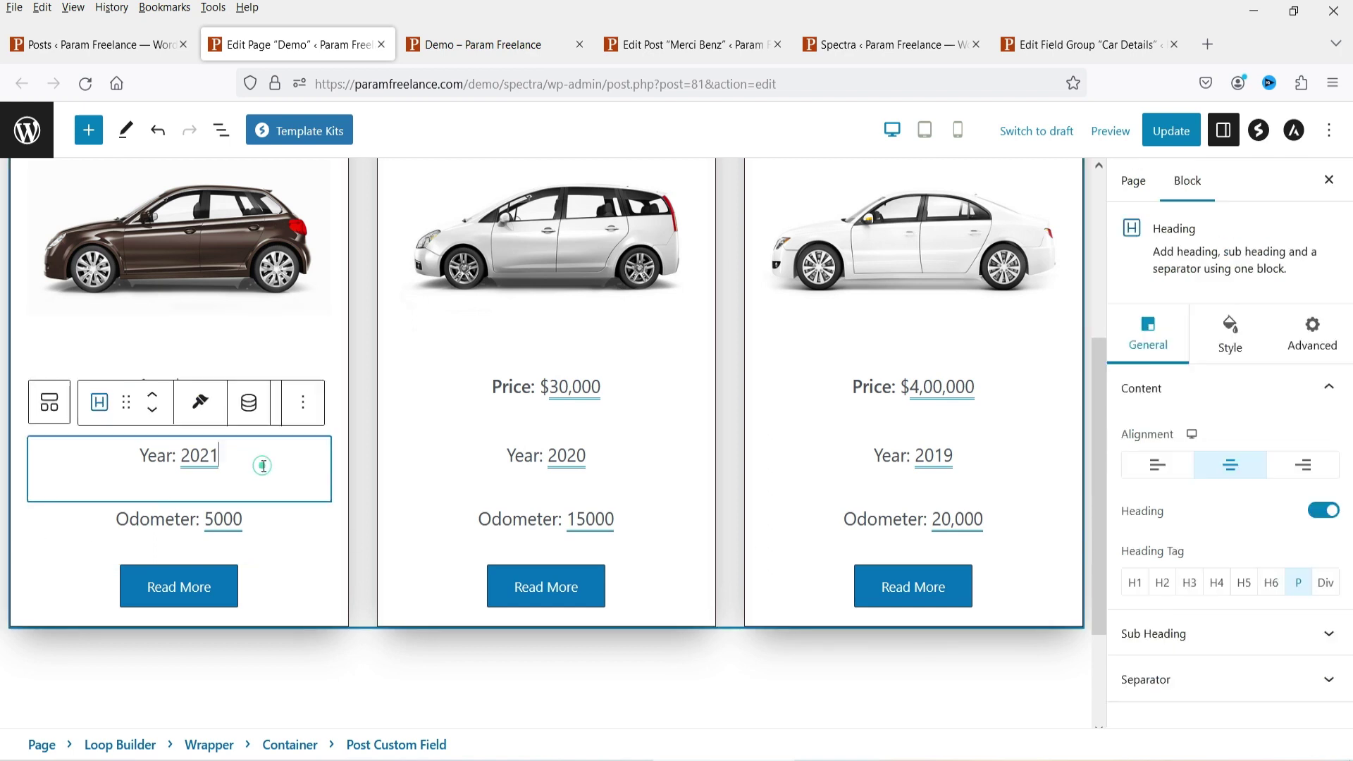
pyautogui.scroll(-1, 1163, 585)
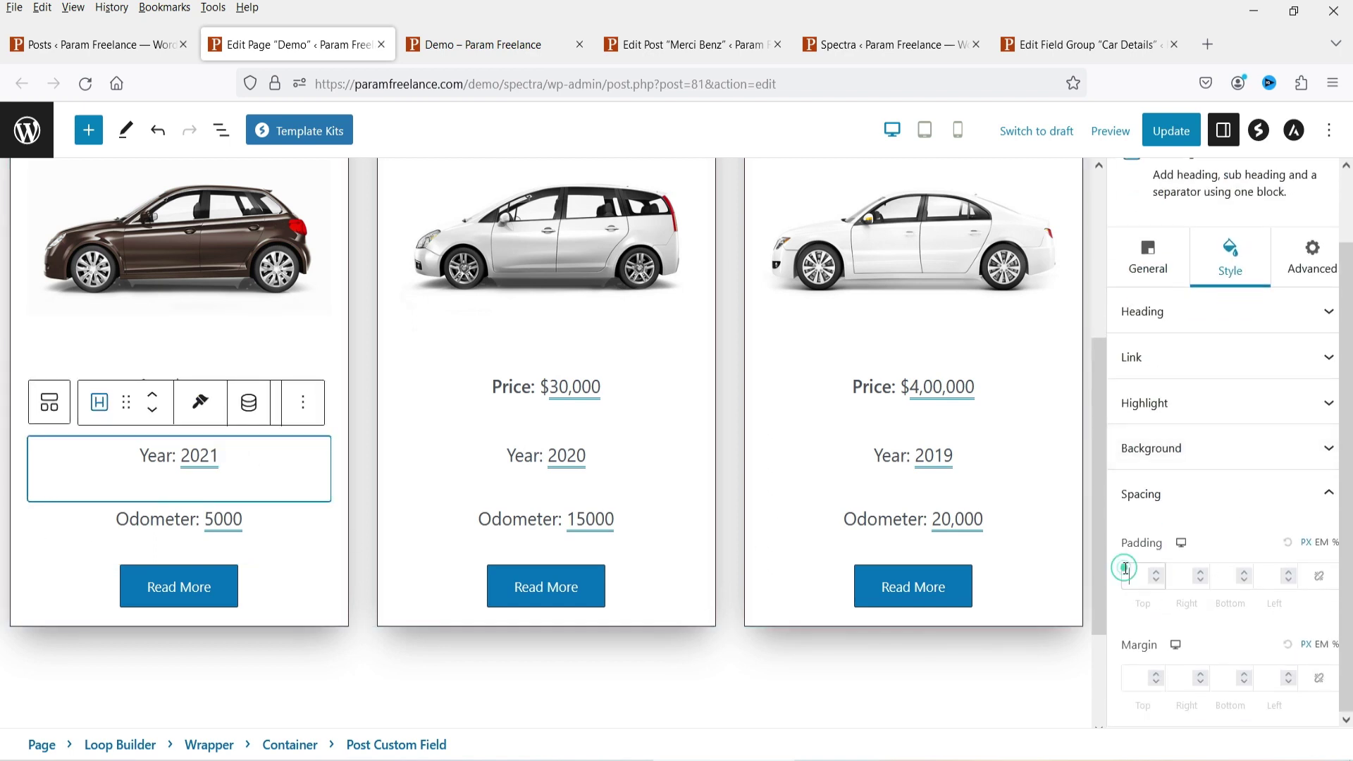
pyautogui.click(272, 537)
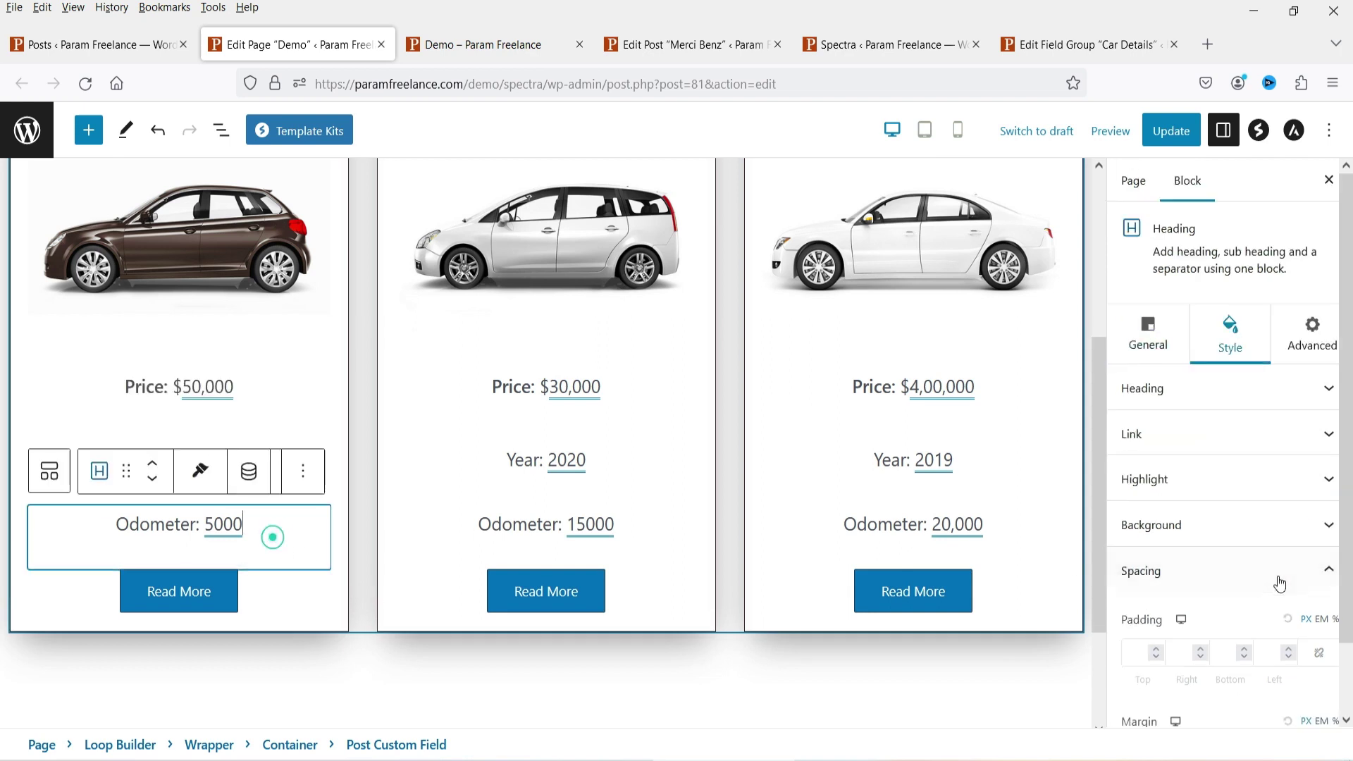
pyautogui.scroll(-1, 1238, 453)
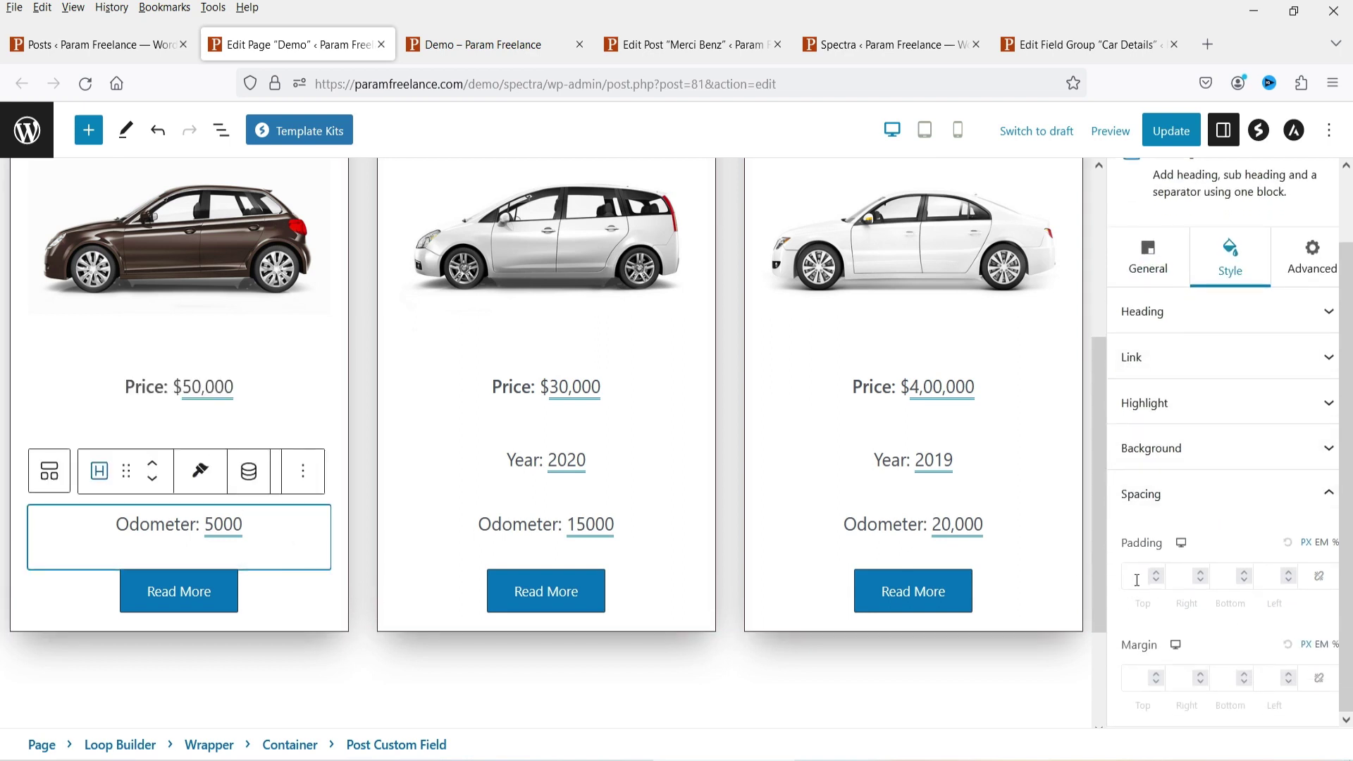
pyautogui.click(1137, 580)
pyautogui.write('5')
# Update the Demo page and reload its published version to check the heading spacing
pyautogui.click(1171, 130)
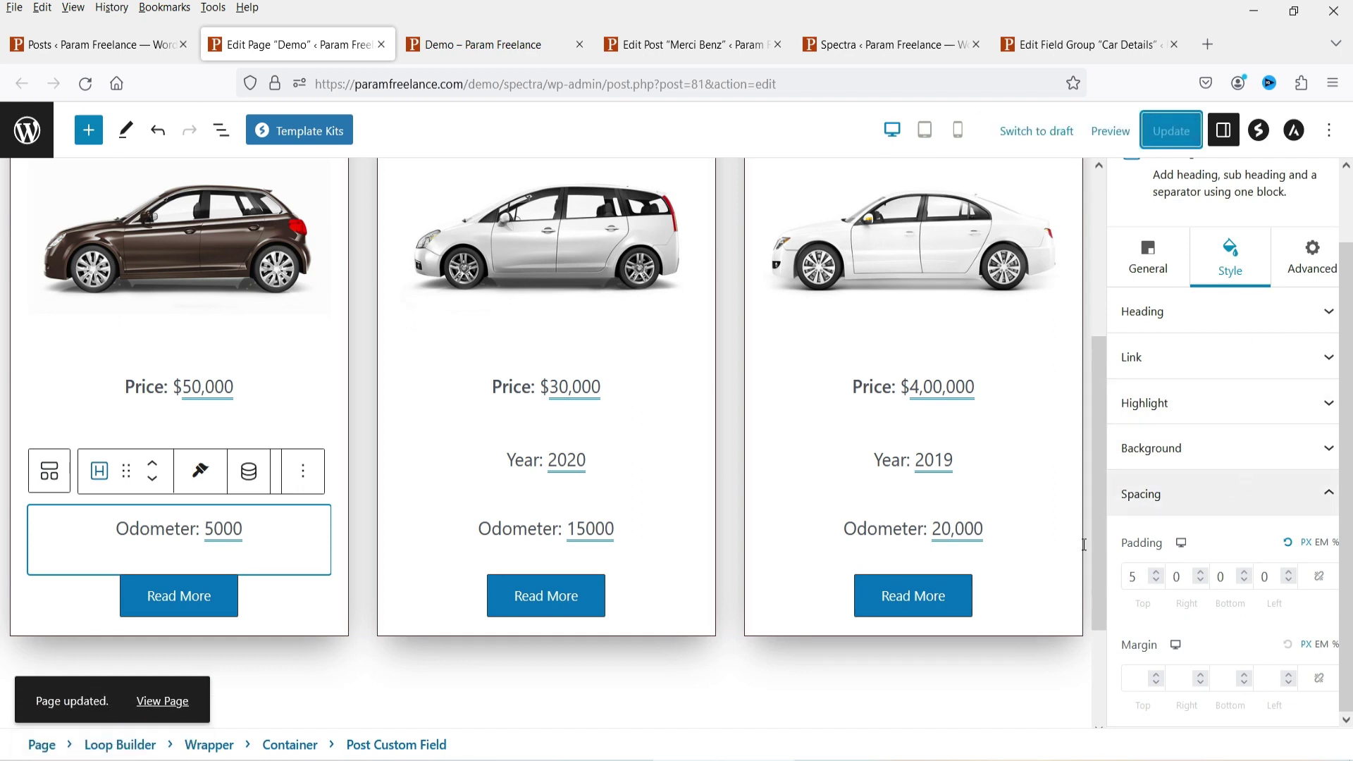
pyautogui.click(477, 37)
pyautogui.click(81, 88)
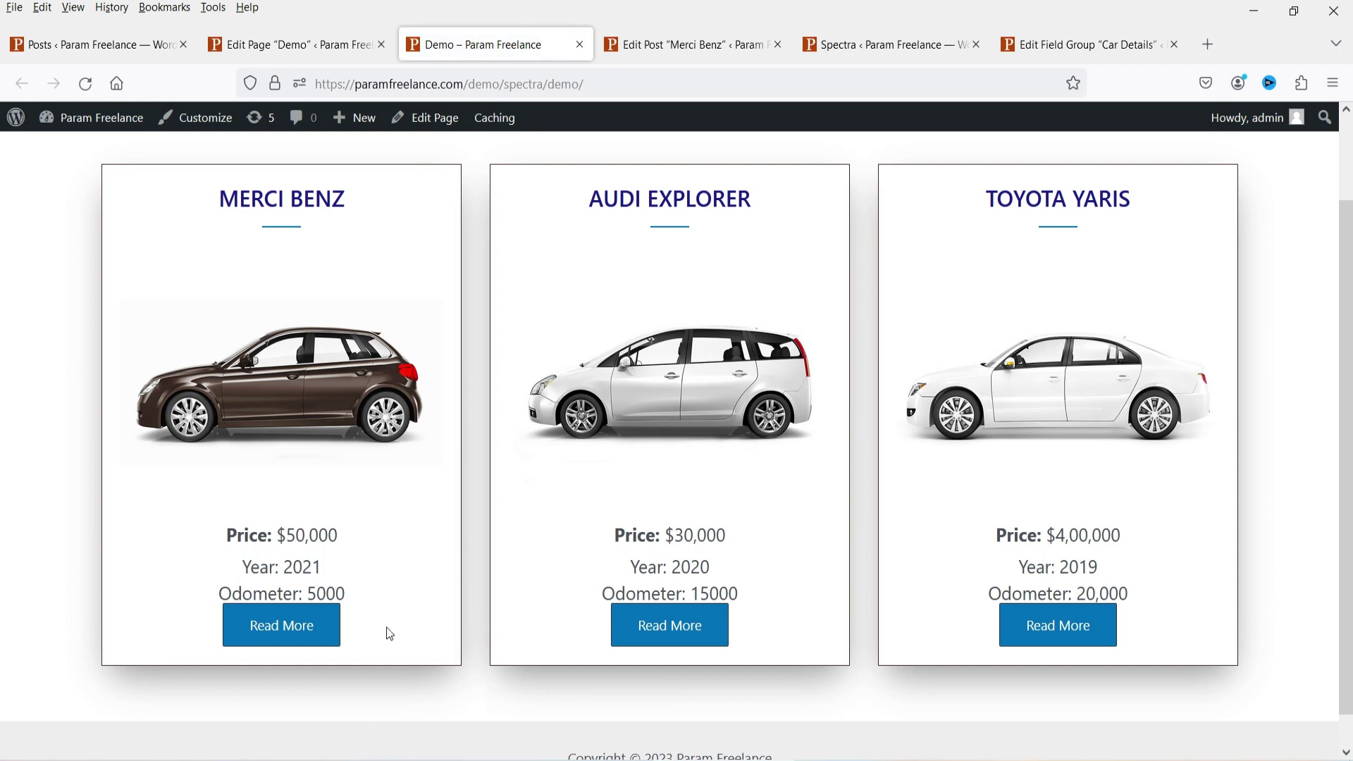
# In the page editor, set the Read More Buttons block's padding to 15 px and margin to 10 px on all sides
pyautogui.click(289, 44)
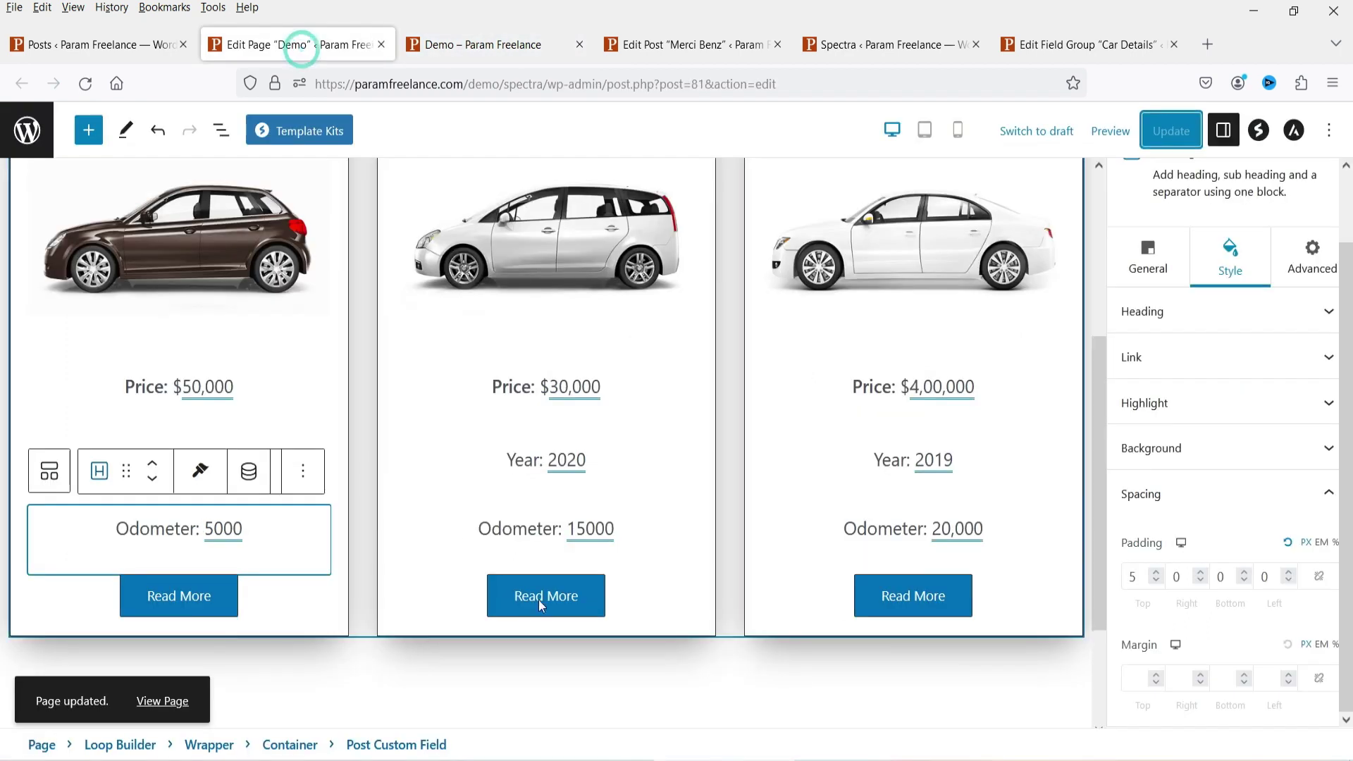
pyautogui.click(256, 604)
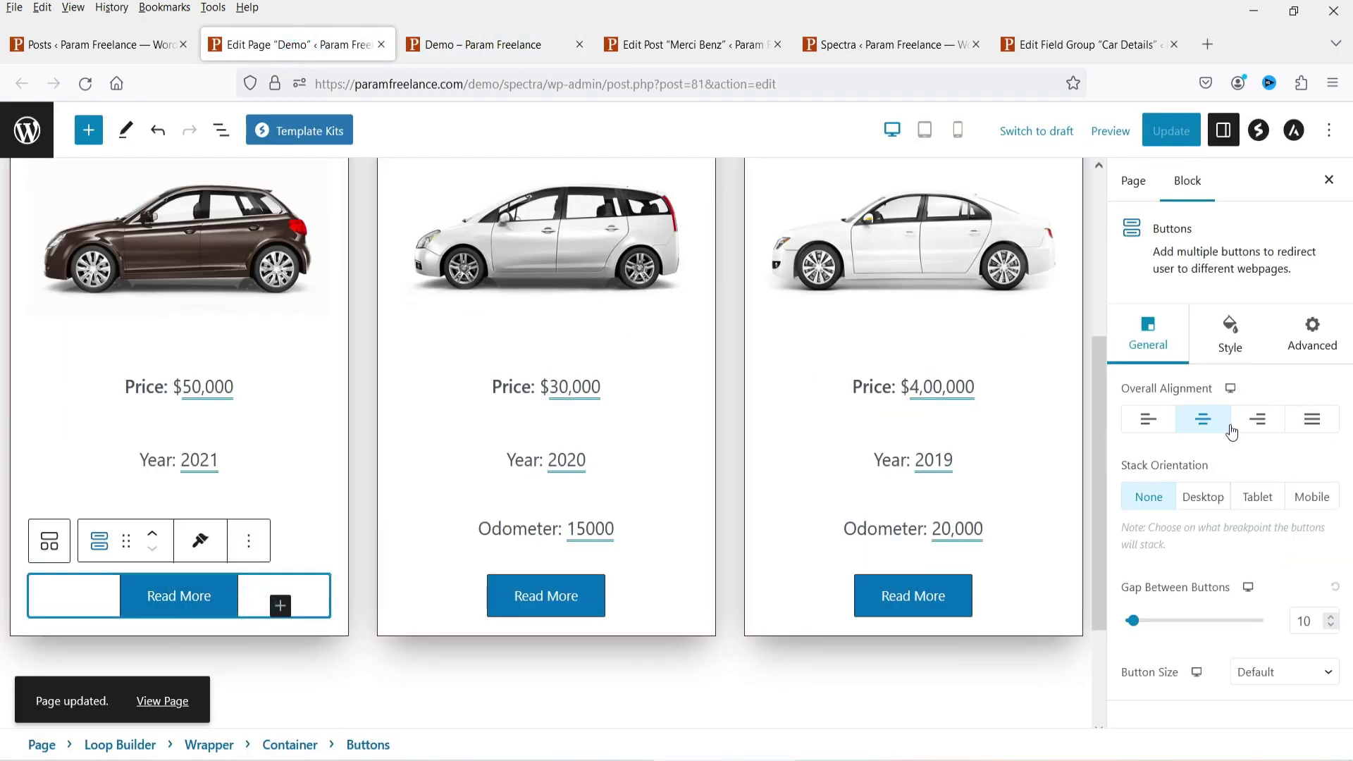
pyautogui.click(1229, 331)
pyautogui.click(1329, 502)
pyautogui.click(1140, 516)
pyautogui.write('10')
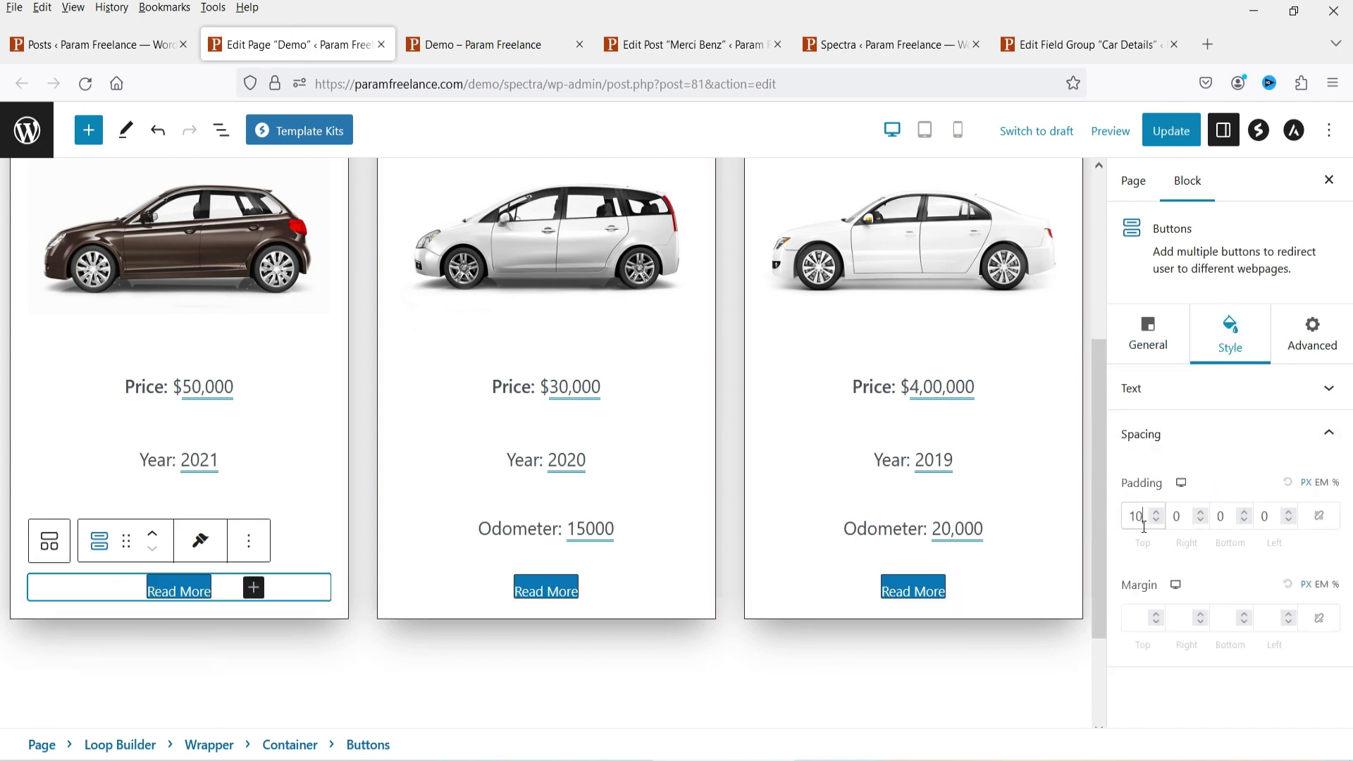
pyautogui.click(1320, 515)
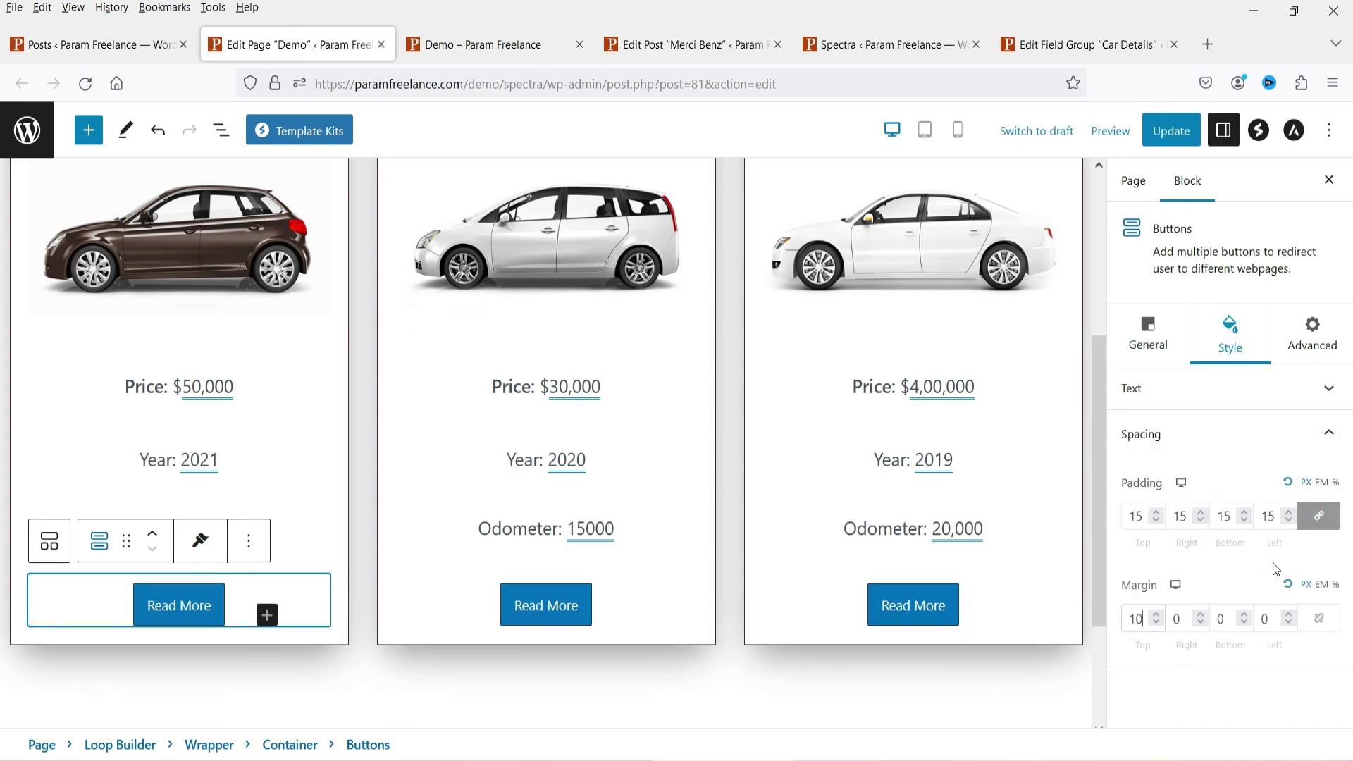
pyautogui.click(1319, 619)
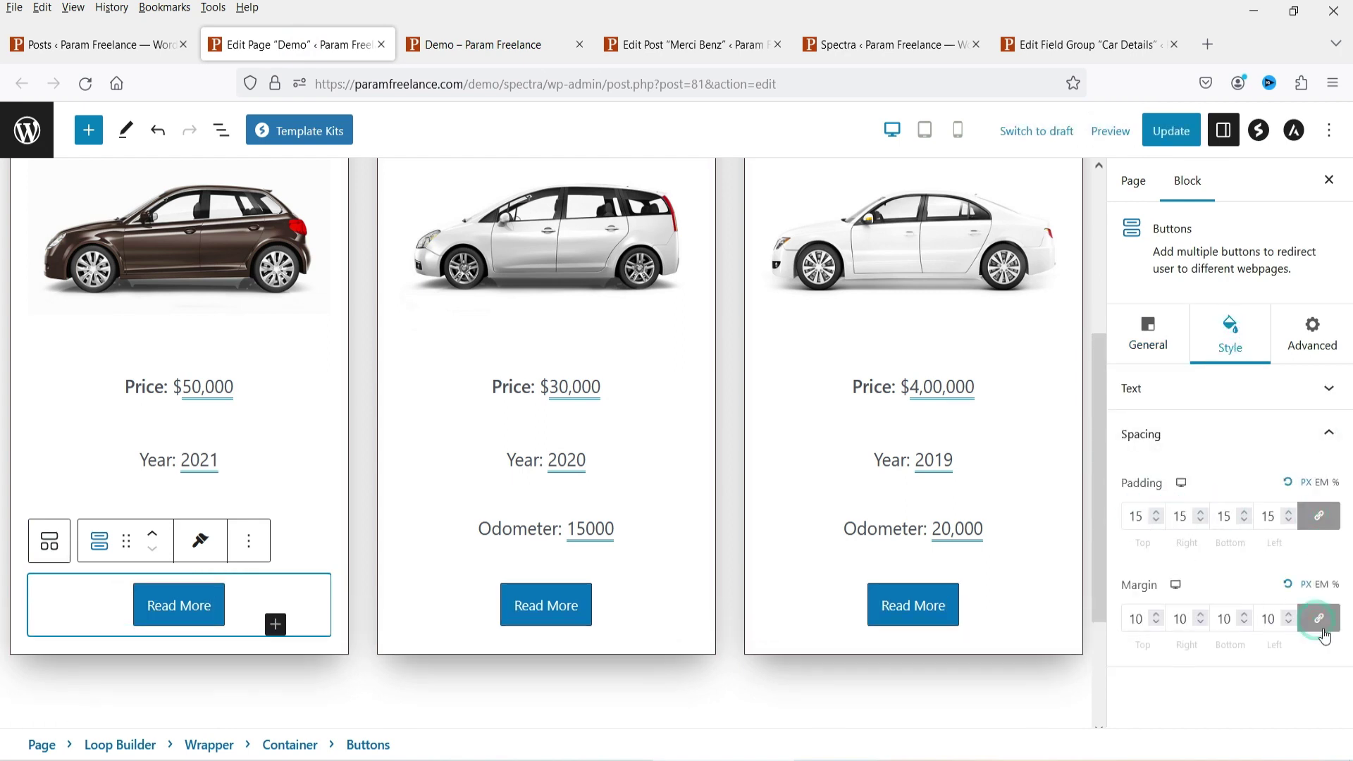
# Update the Demo page and reload the published listing to check the Read More button spacing
pyautogui.click(1171, 131)
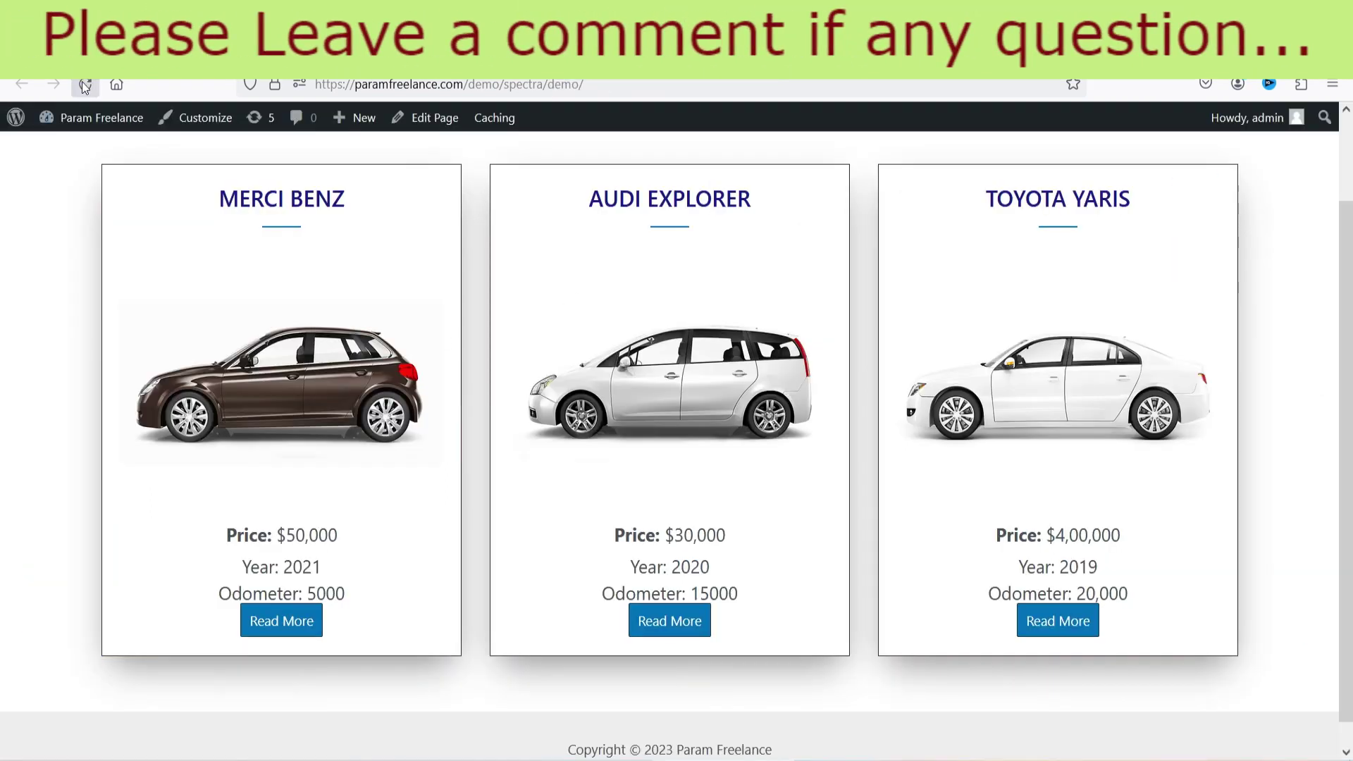
pyautogui.click(84, 85)
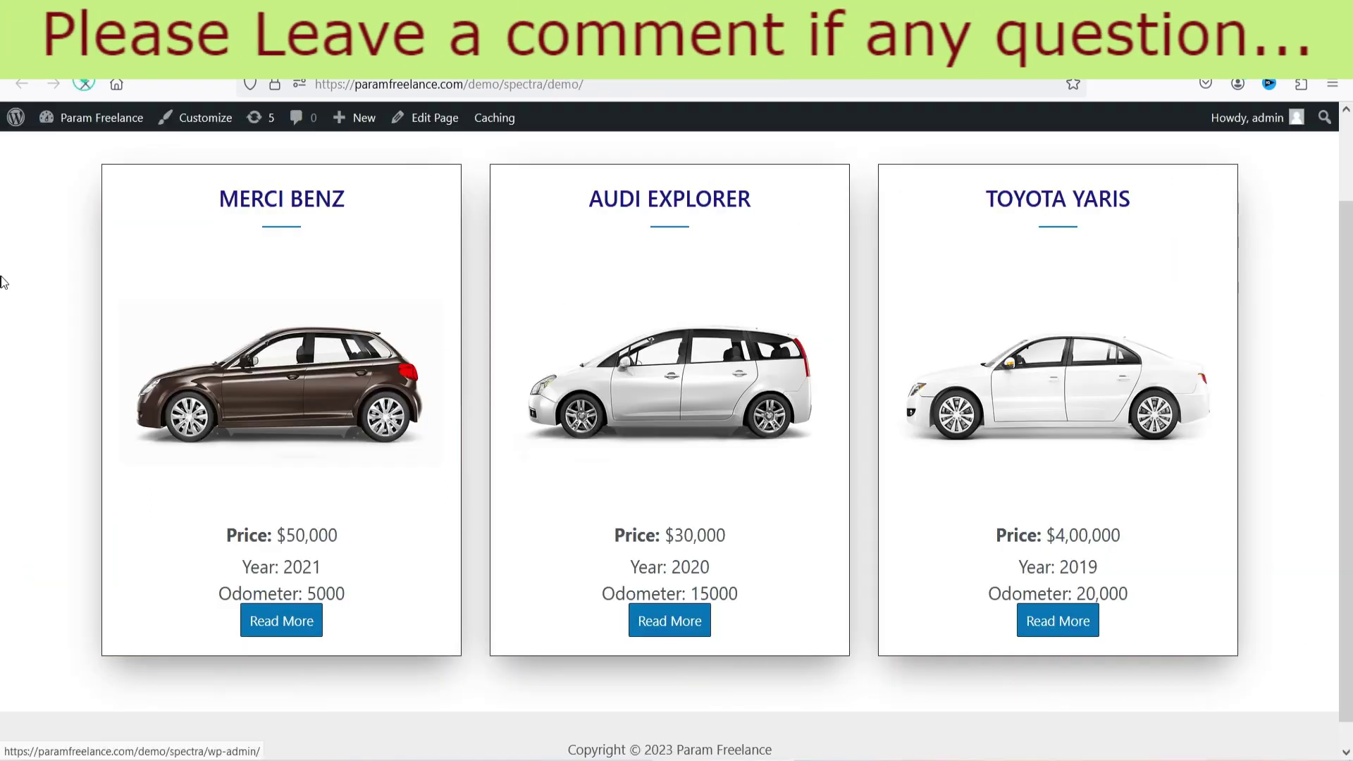